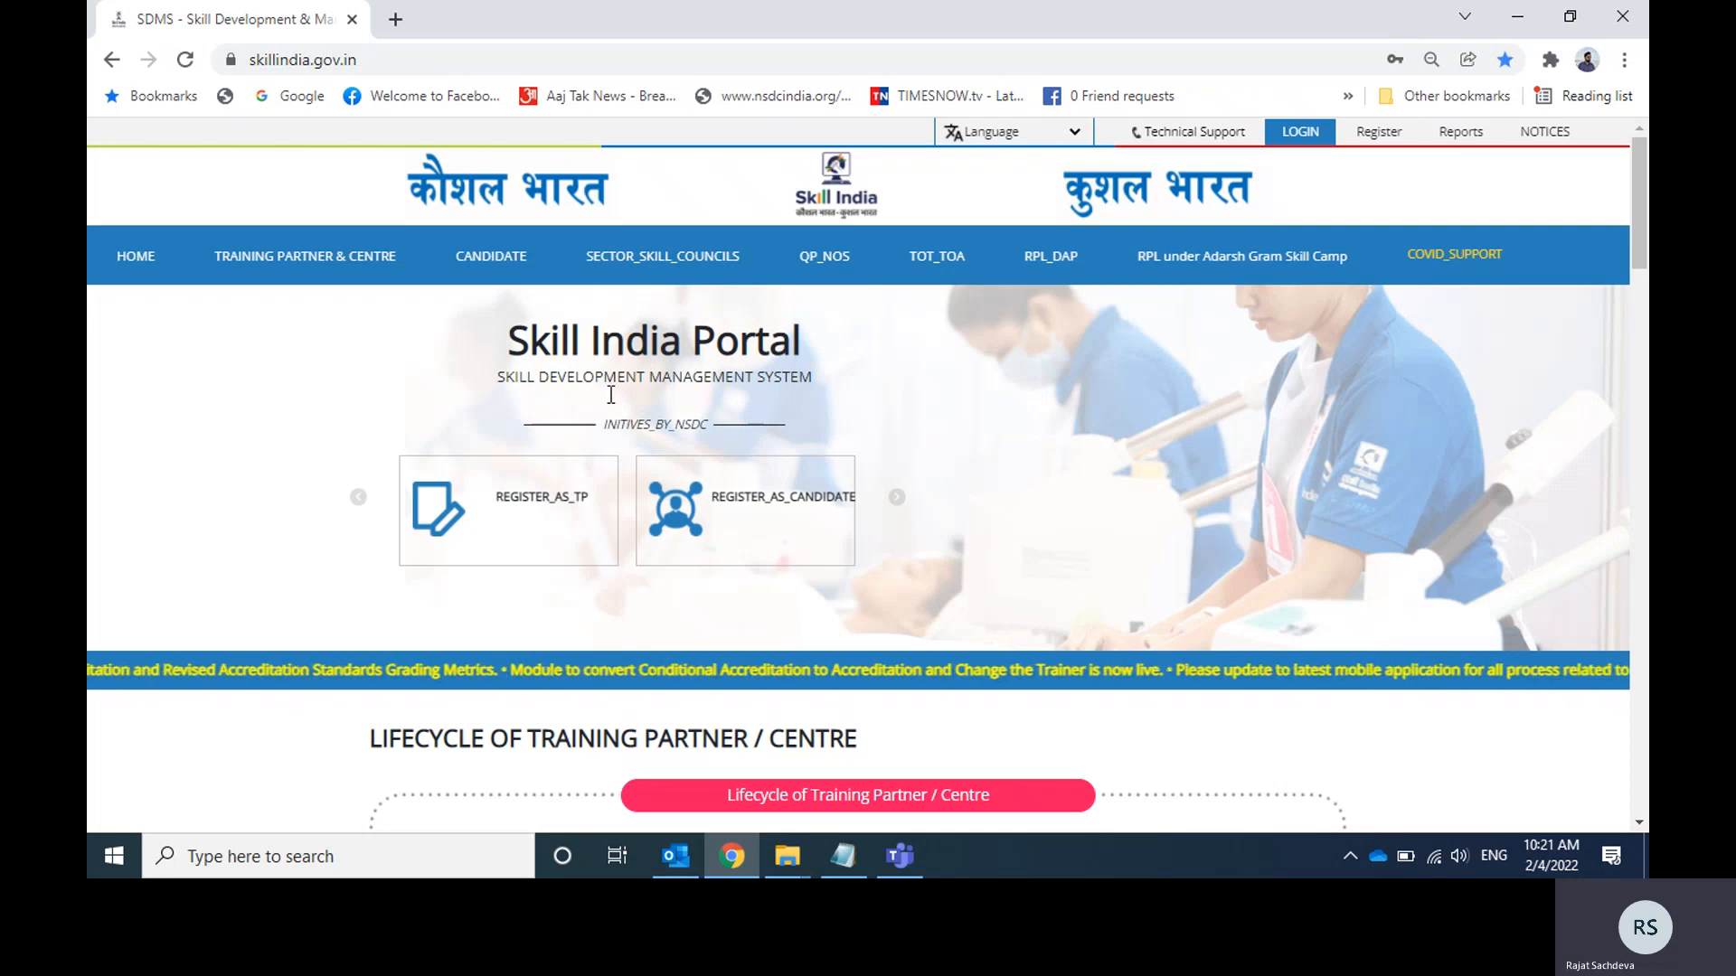
# Log in to the Skill India portal with the saved training partner credentials.
pyautogui.click(615, 53)
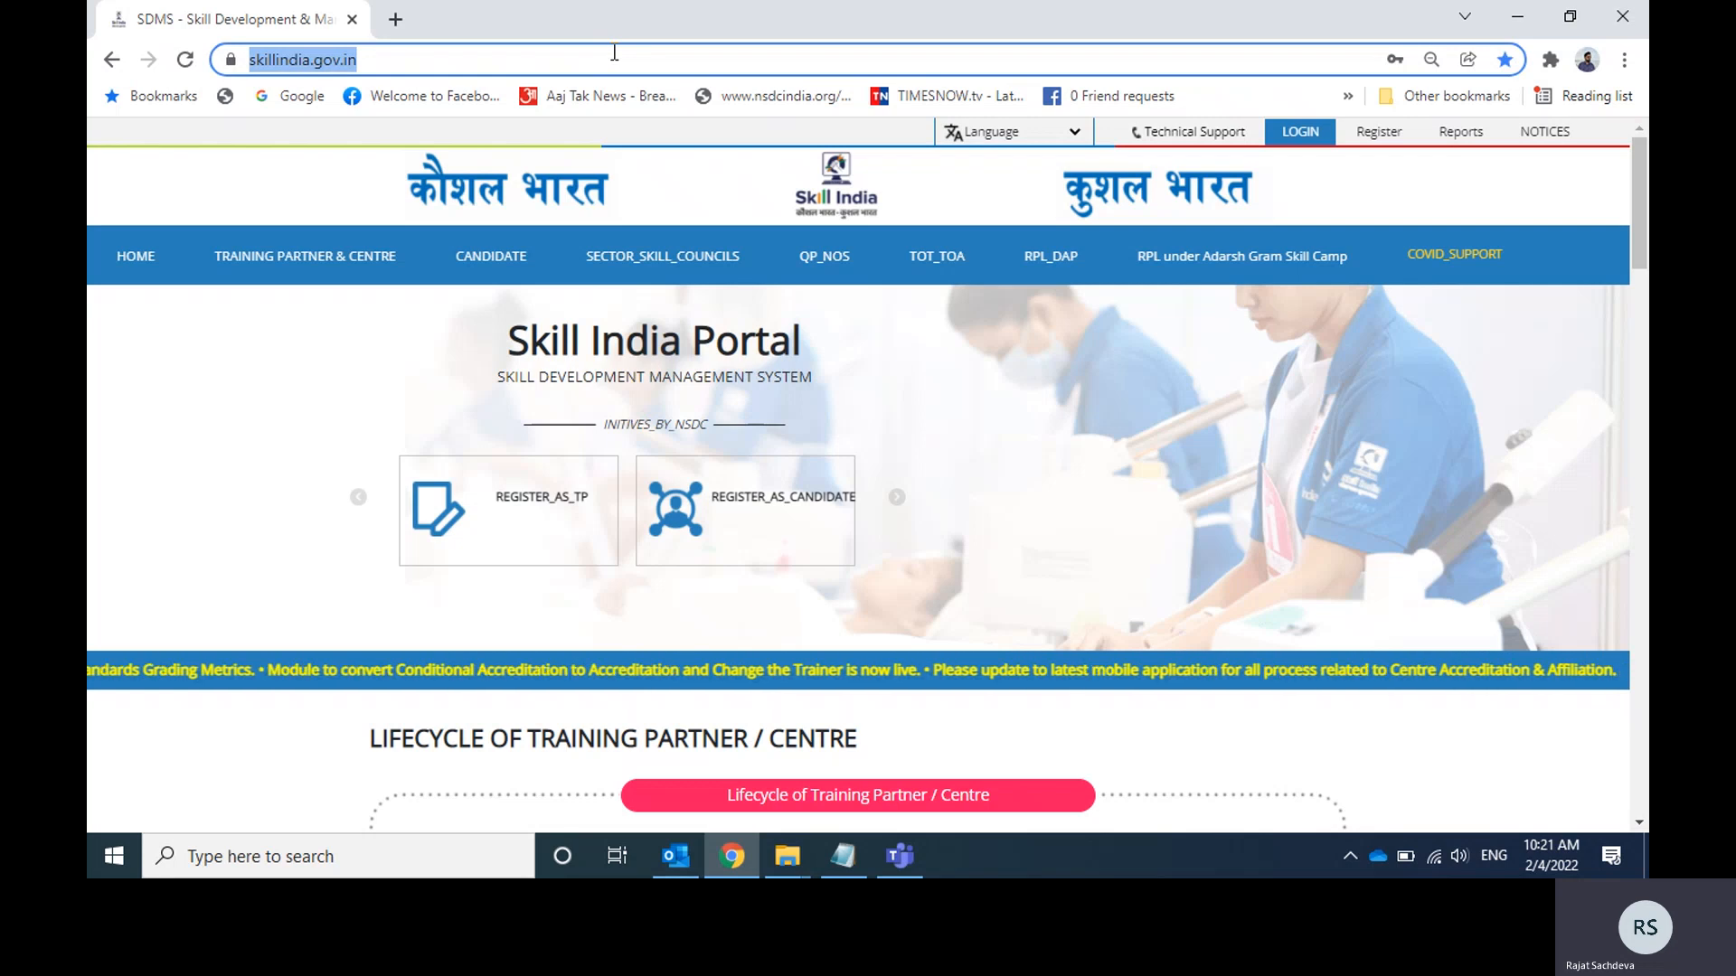
pyautogui.click(1295, 131)
pyautogui.click(1229, 180)
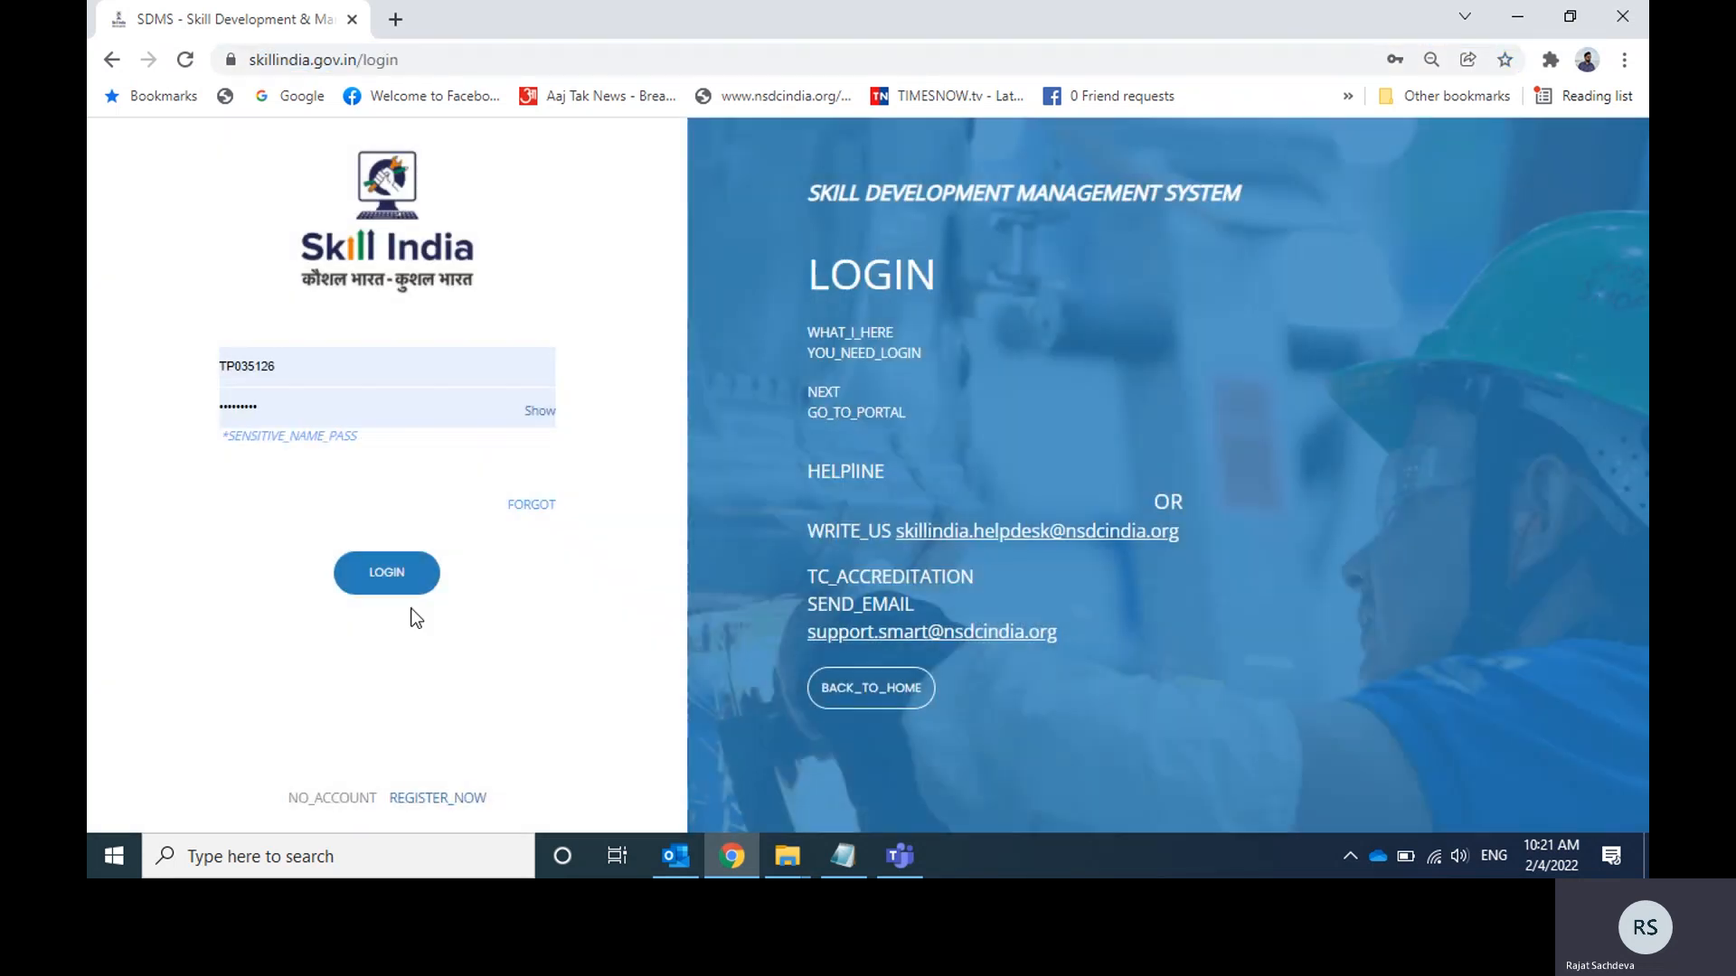
pyautogui.click(398, 583)
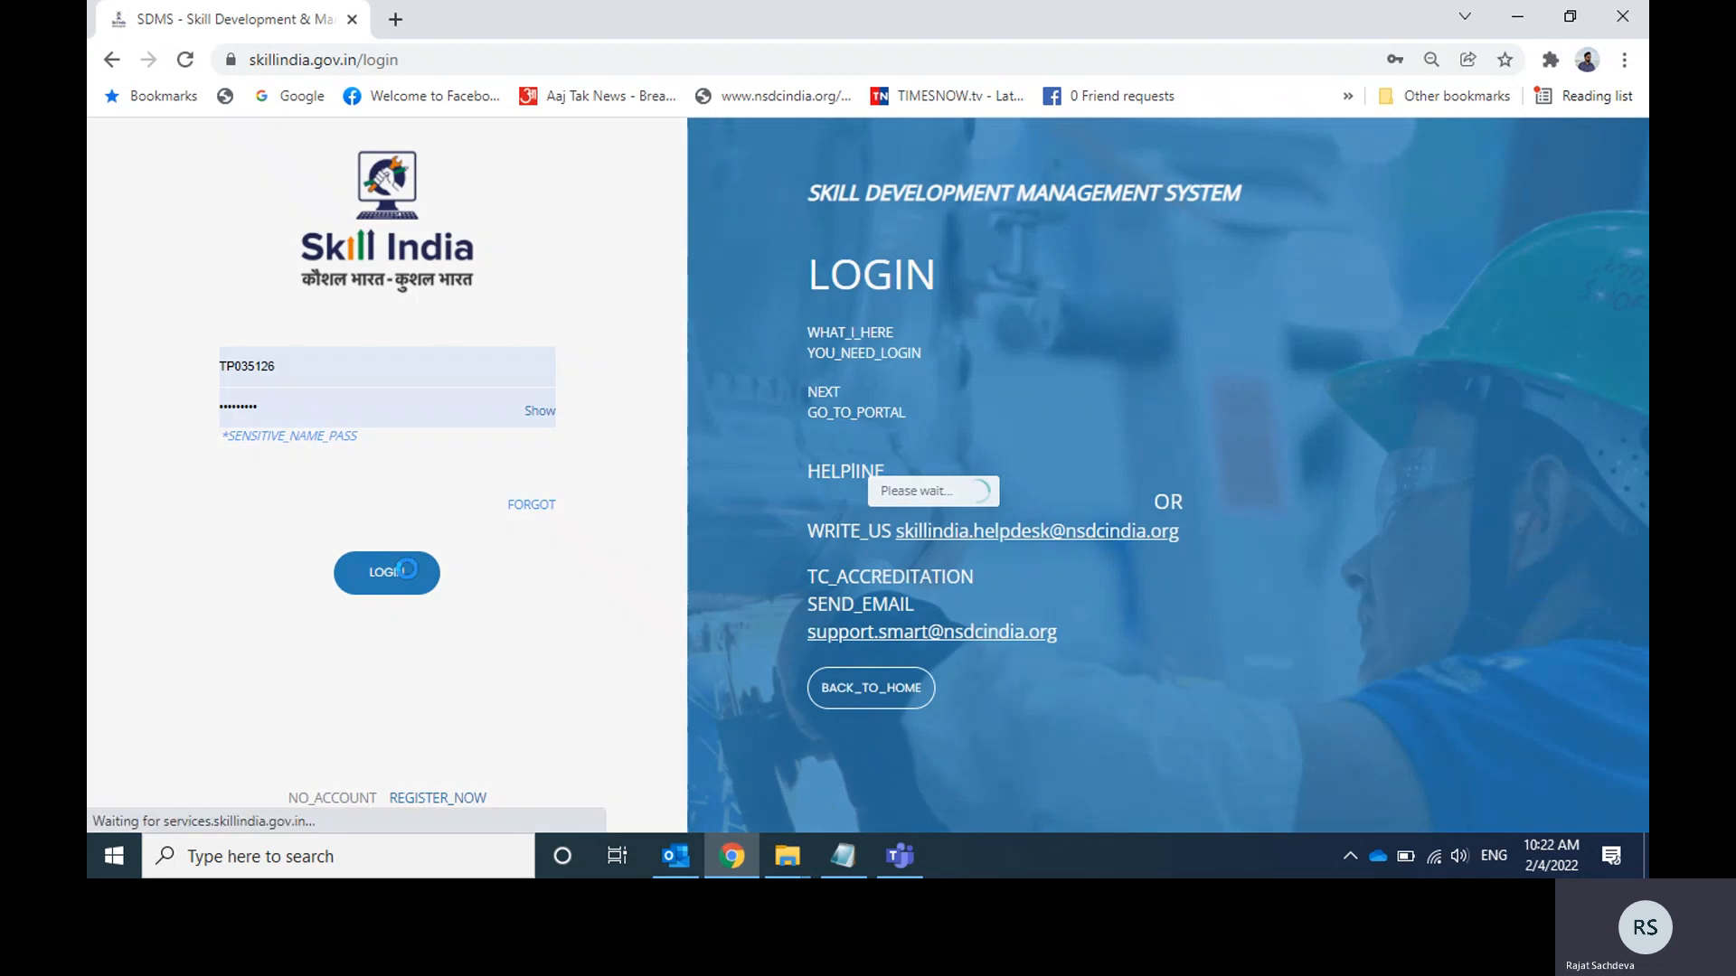
# Download the bulk Excel template for registering candidates under Candidate Mobilization, saving it to the Desktop as Candidate_upload (2).
pyautogui.scroll(-2, 1645, 397)
pyautogui.scroll(-5, 1647, 398)
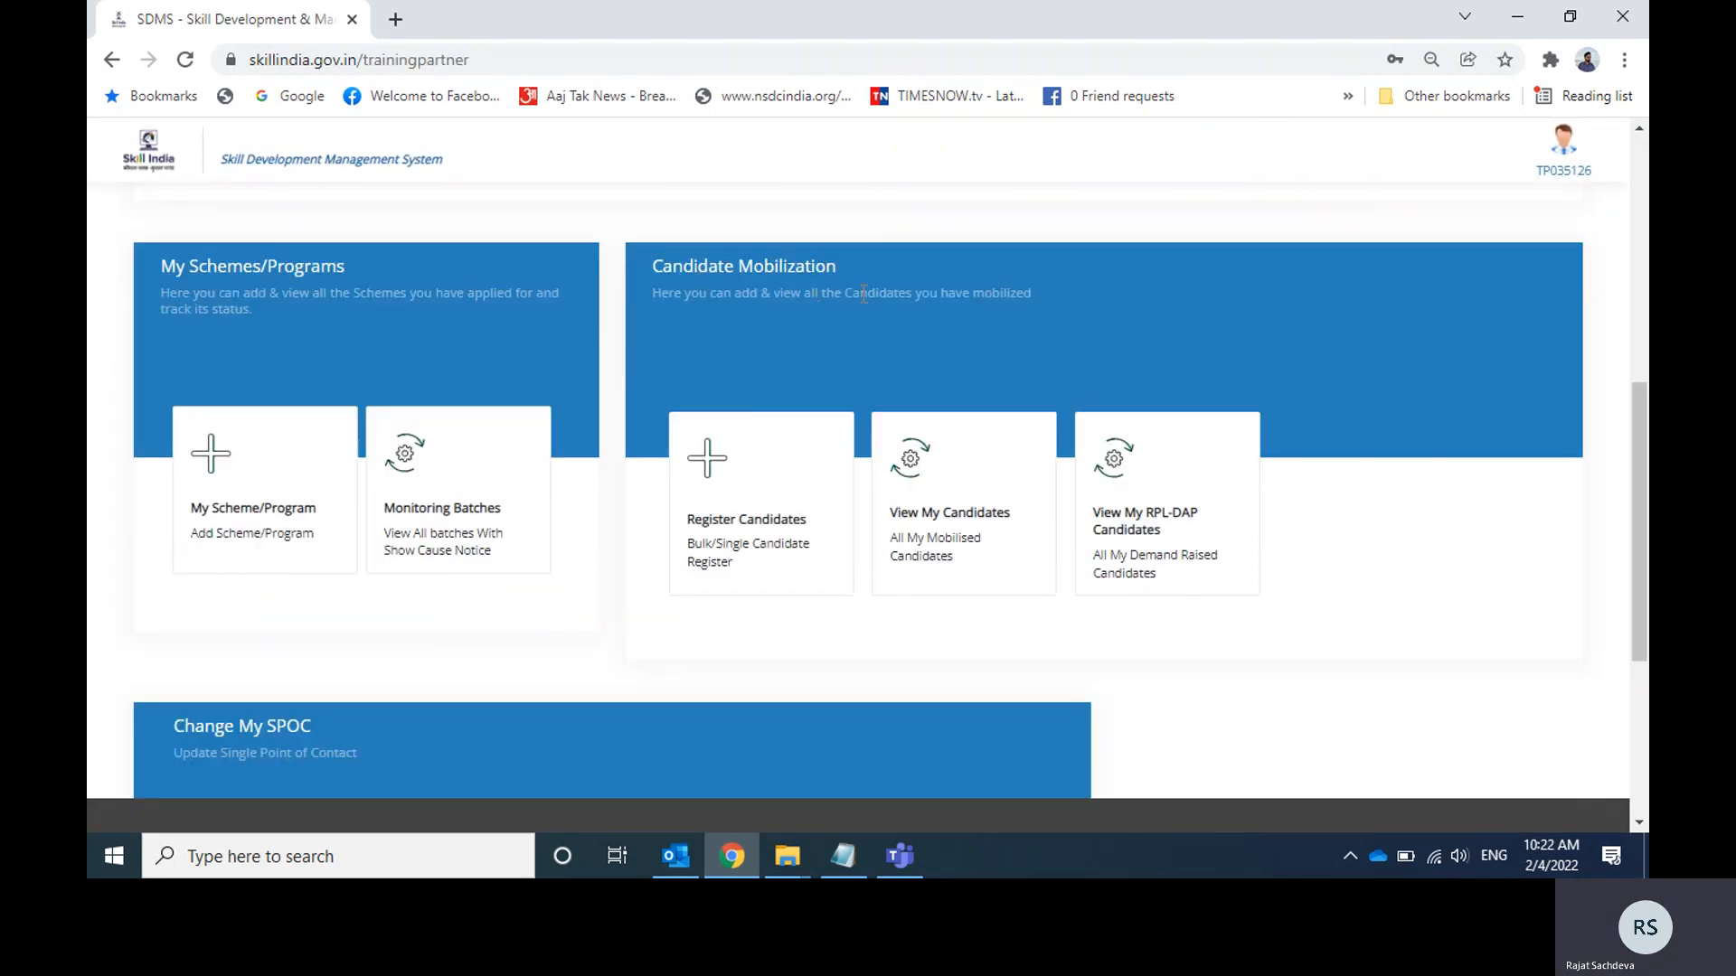
pyautogui.click(778, 504)
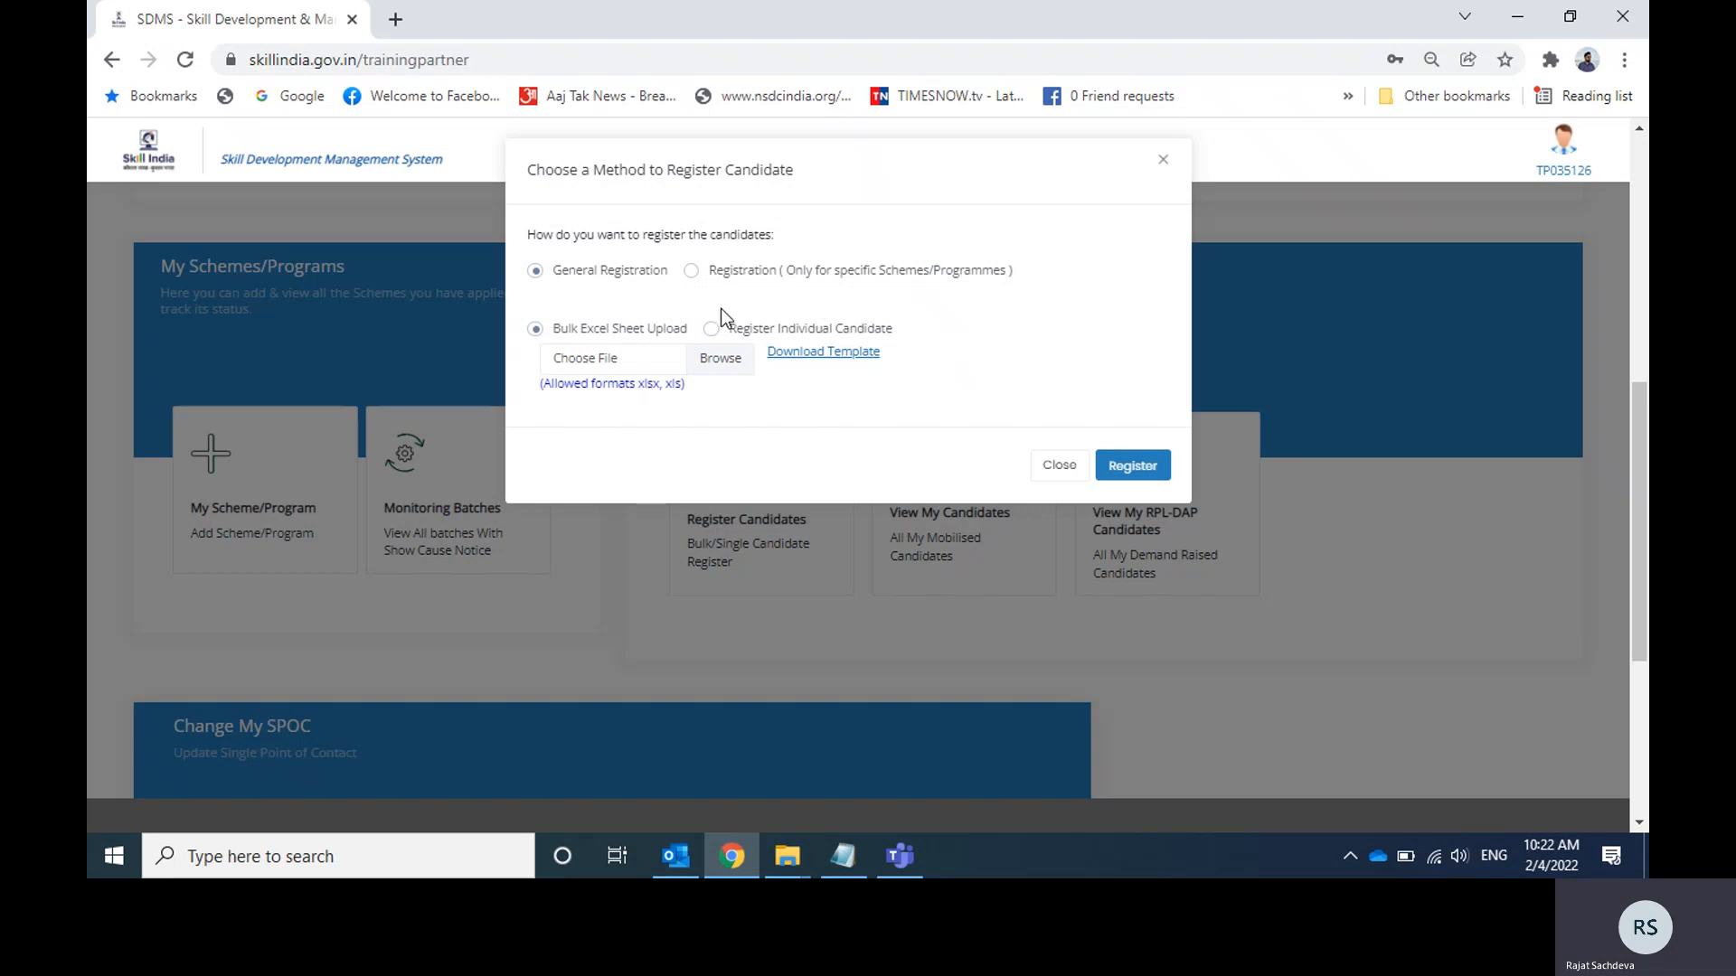
pyautogui.click(819, 353)
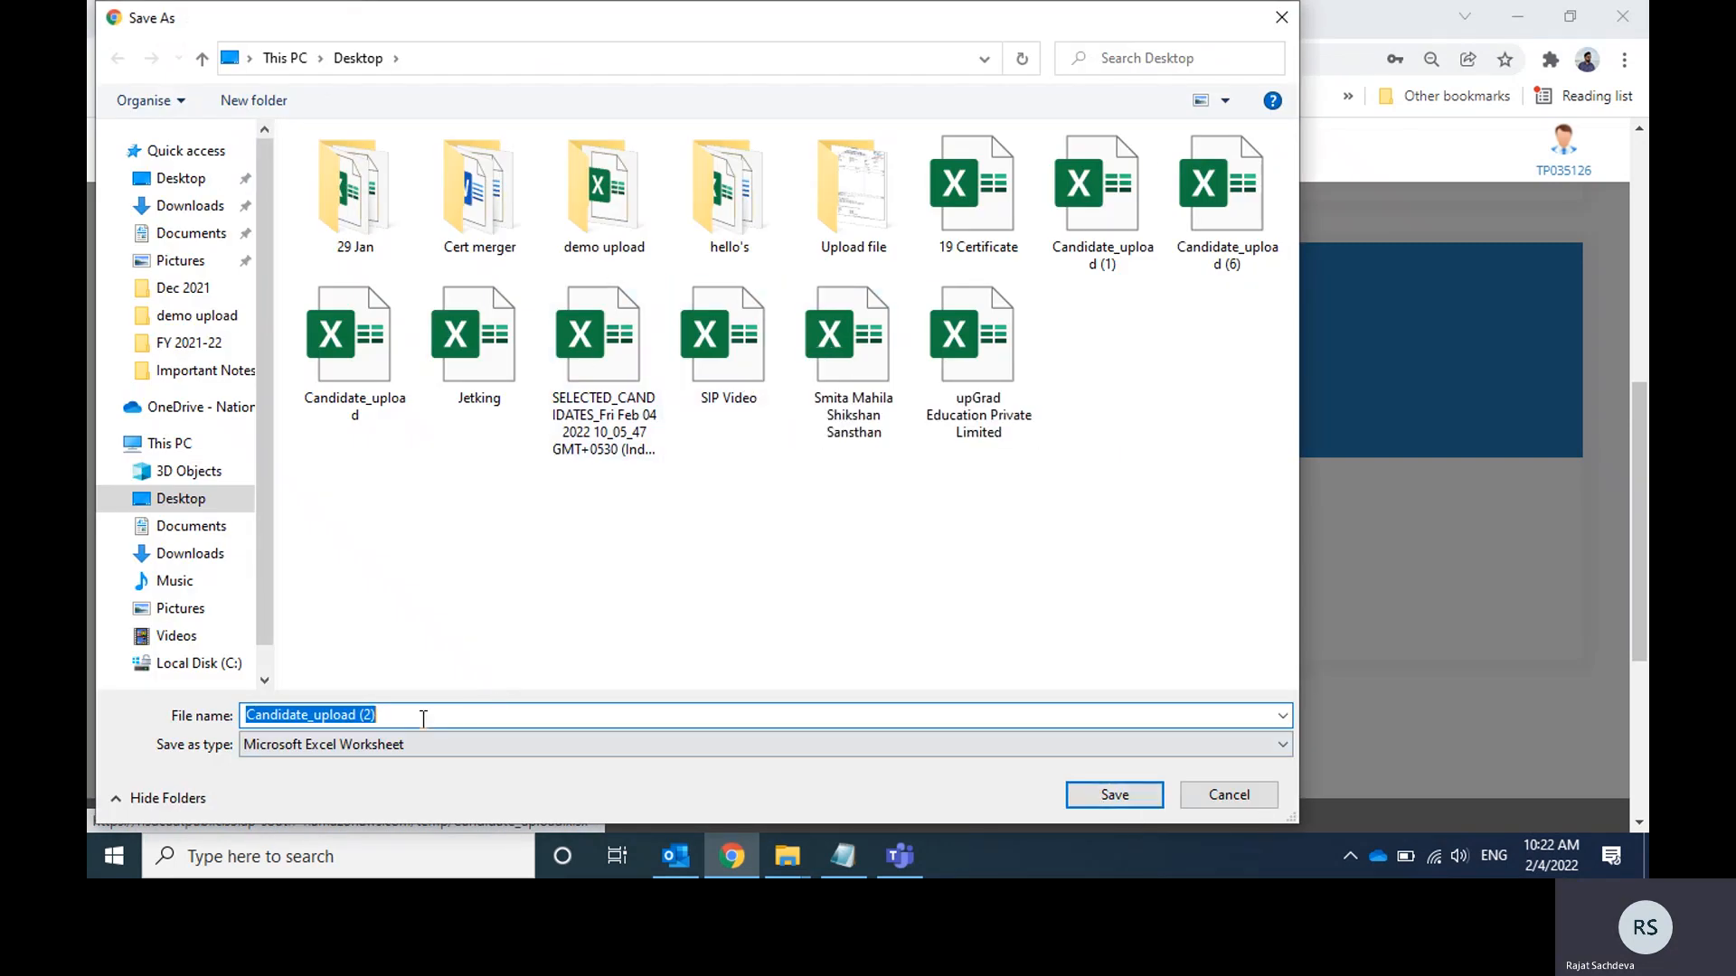
pyautogui.click(419, 715)
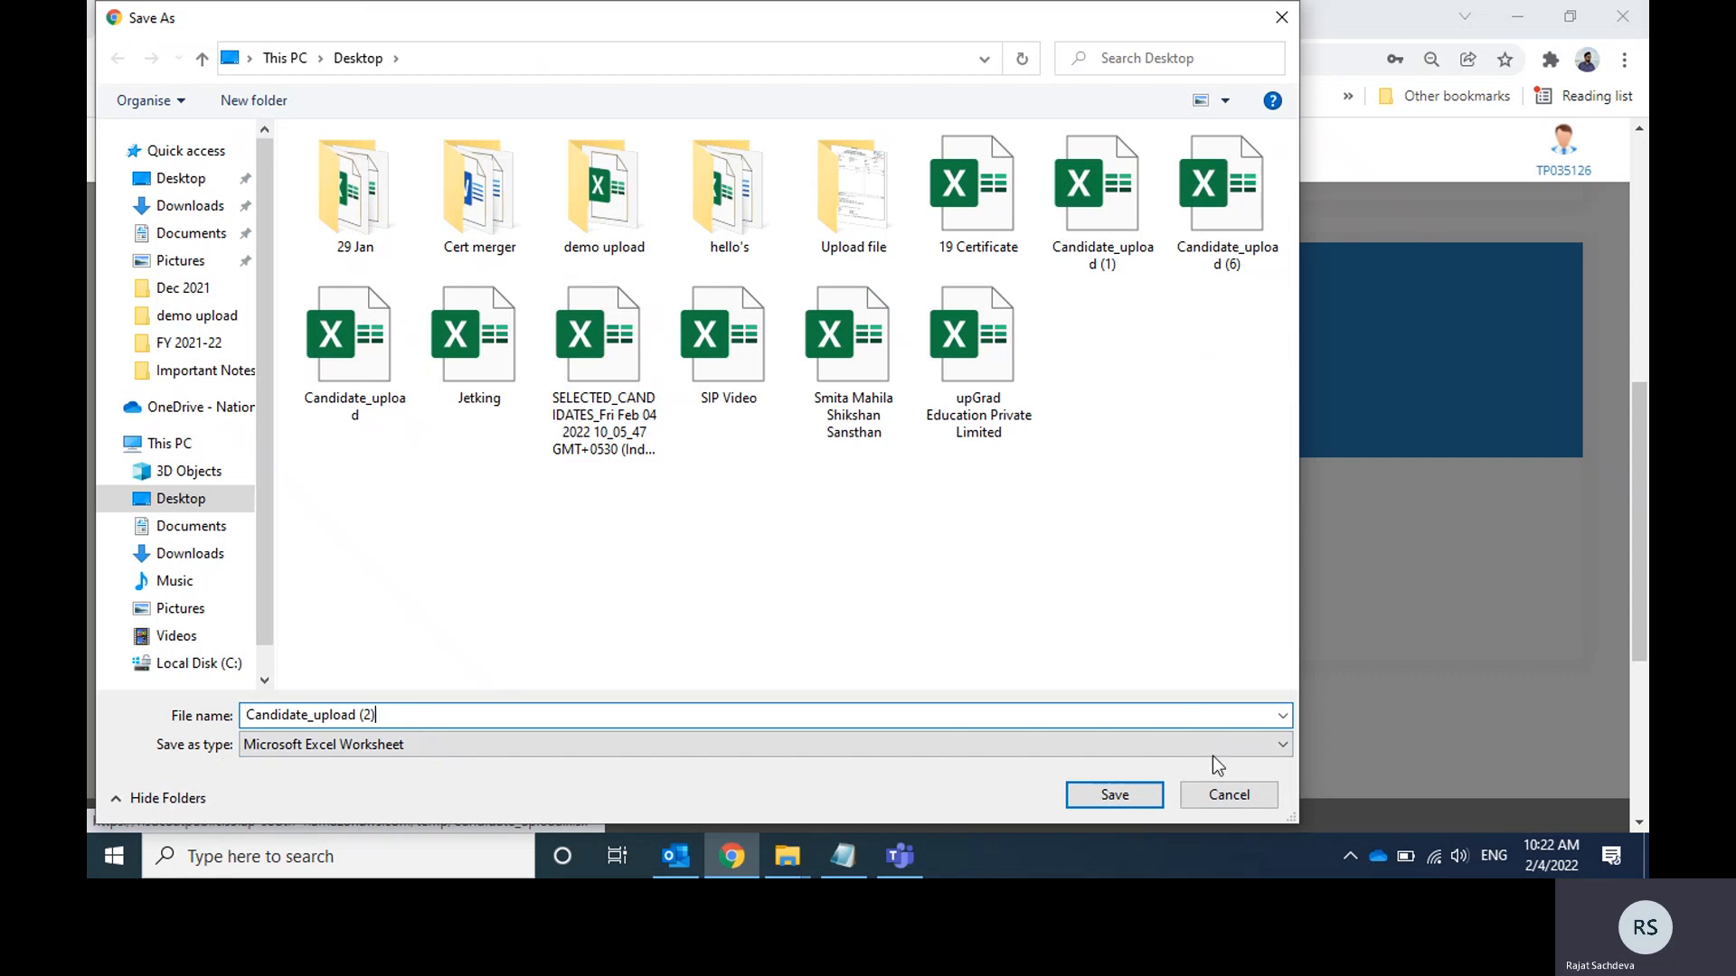
pyautogui.click(1130, 800)
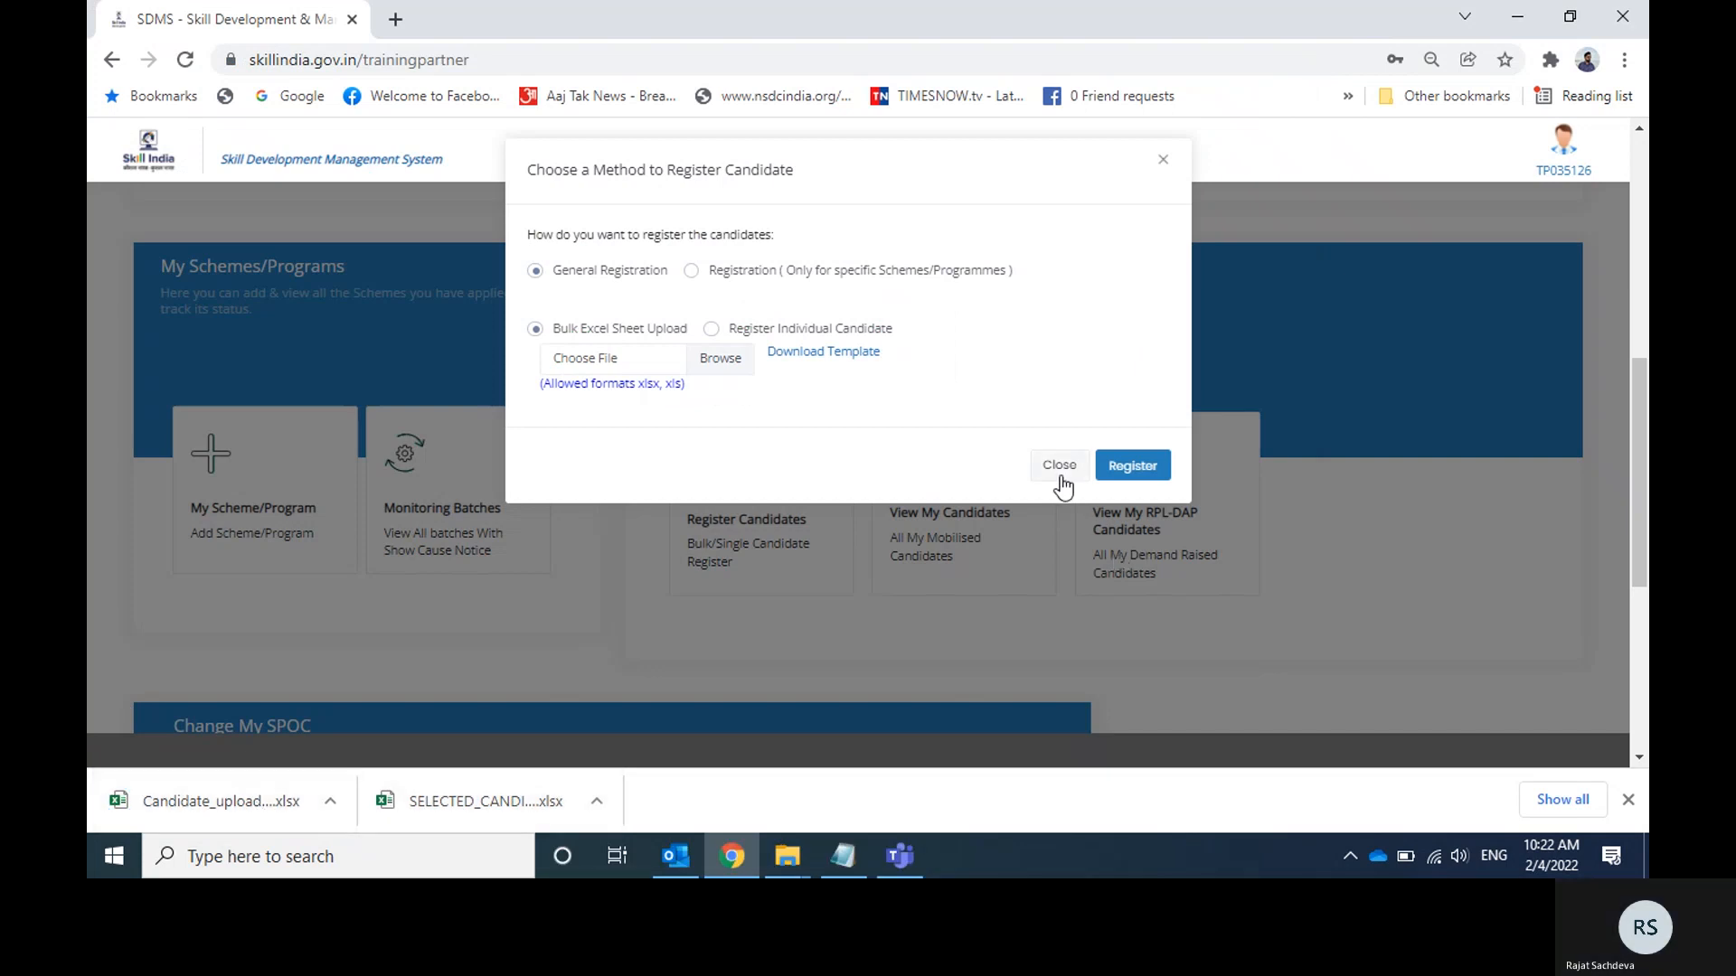
pyautogui.click(1062, 476)
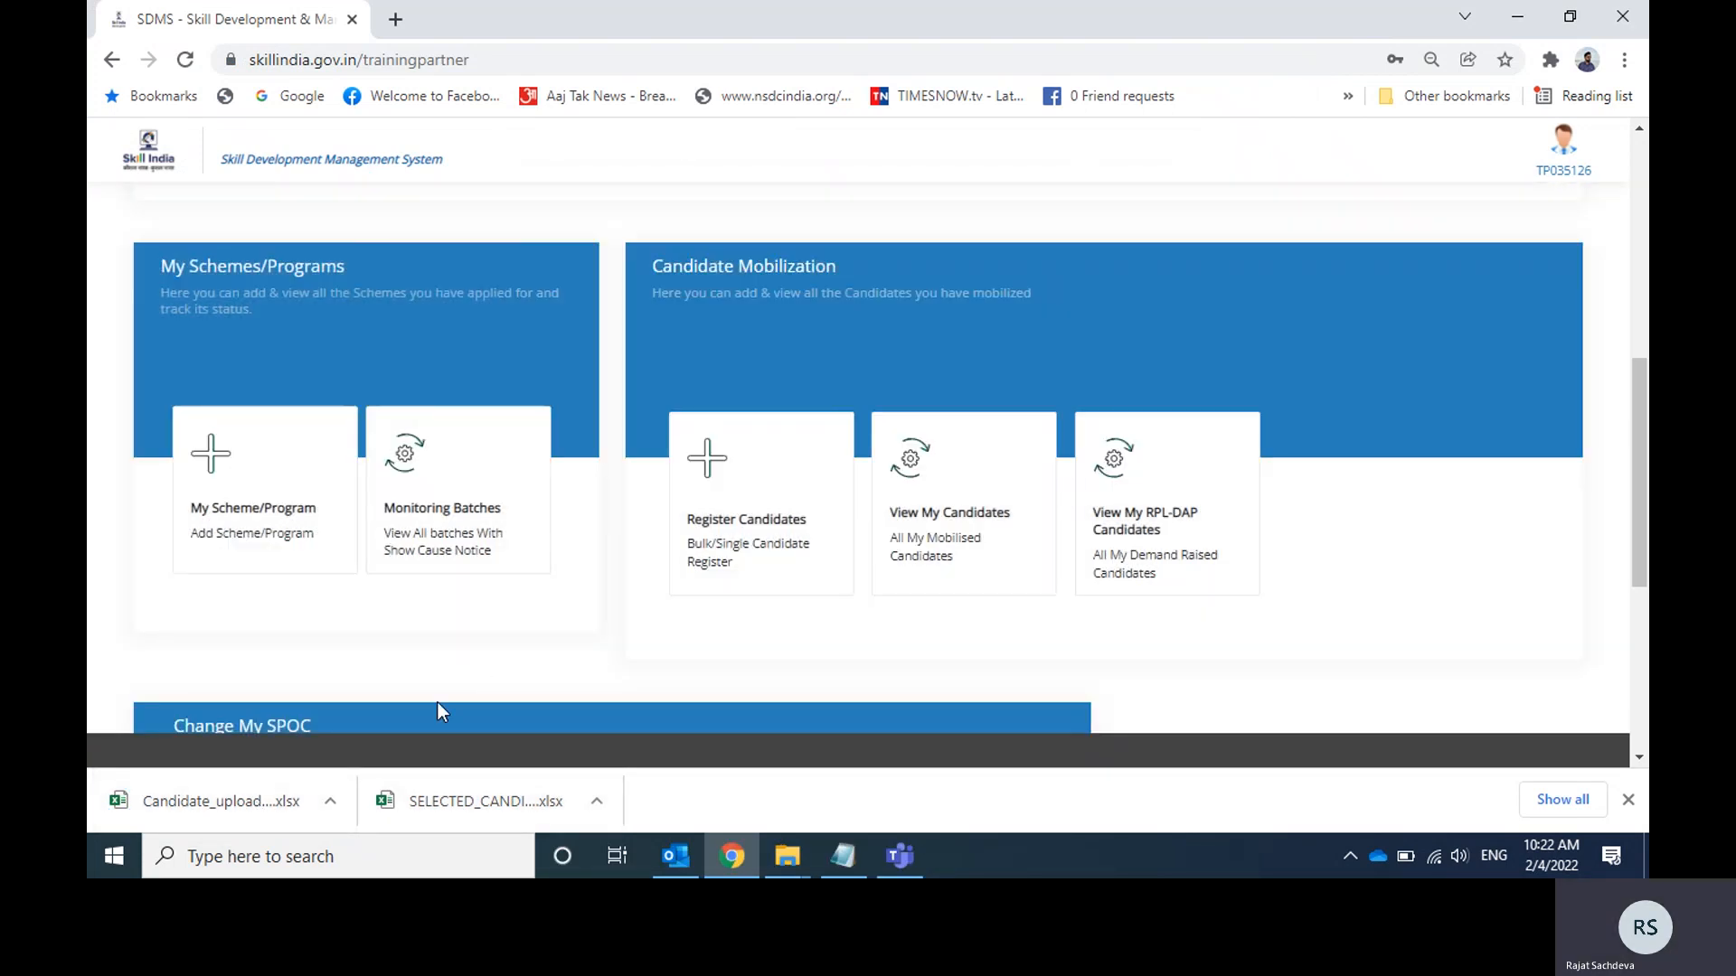
# Open the downloaded Candidate_upload template in Excel, enable editing and go to the first column of Sheet1.
pyautogui.click(177, 818)
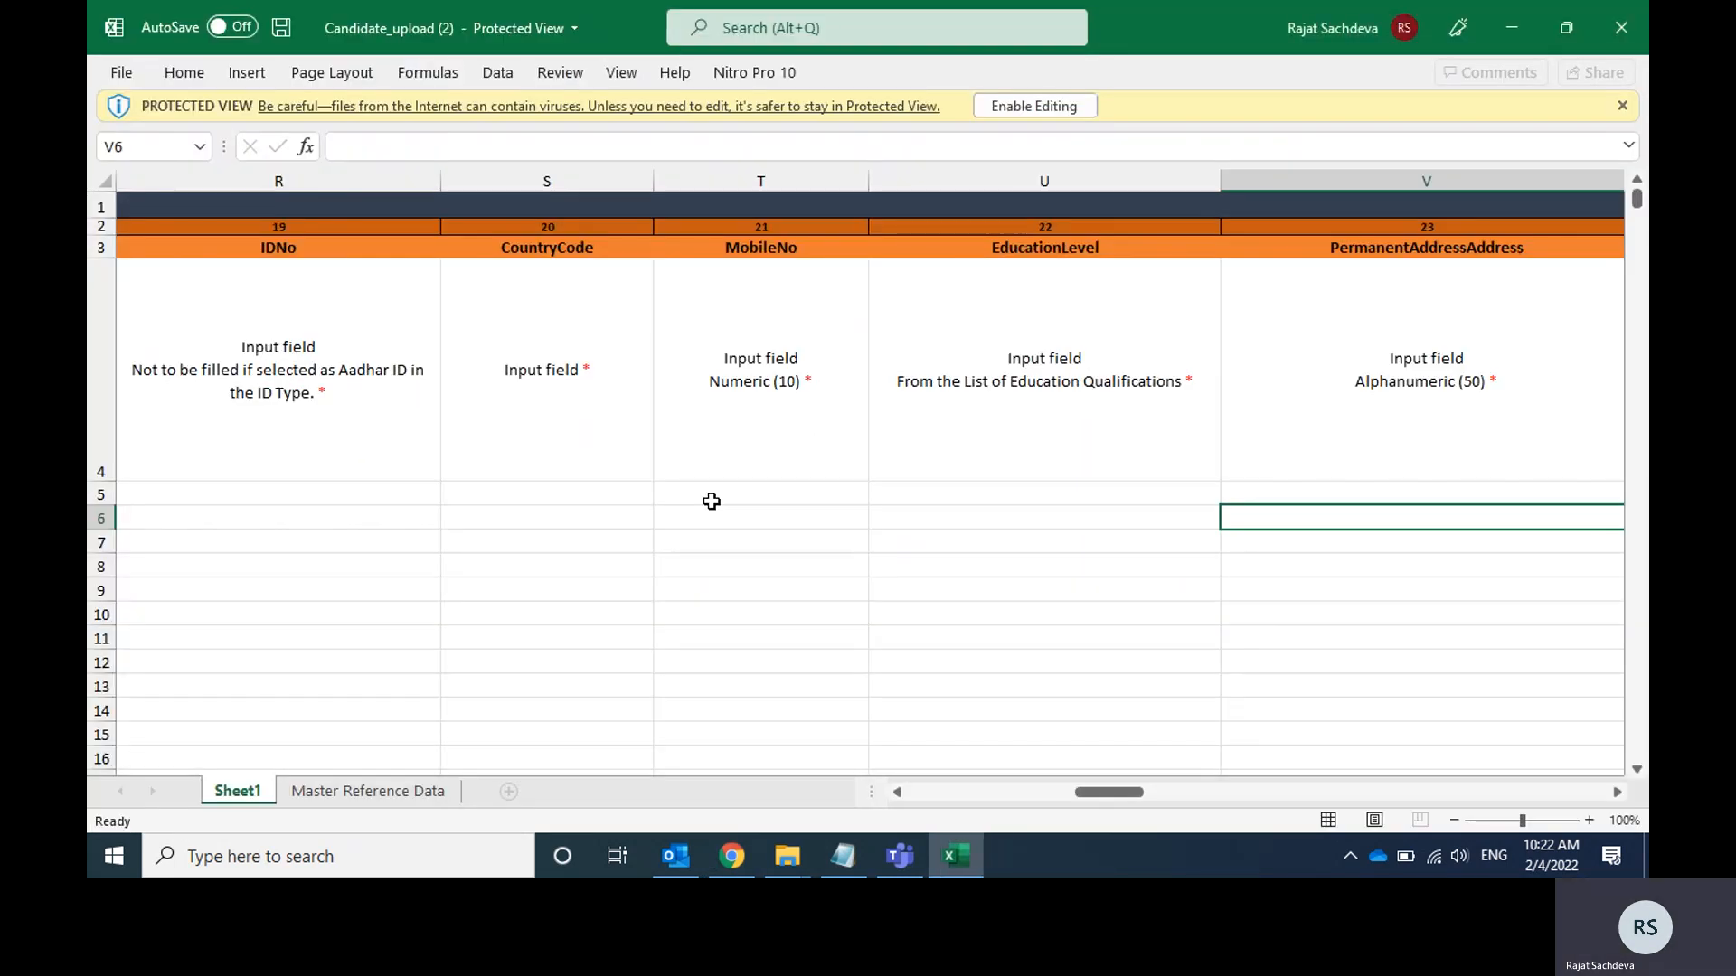
pyautogui.click(1046, 110)
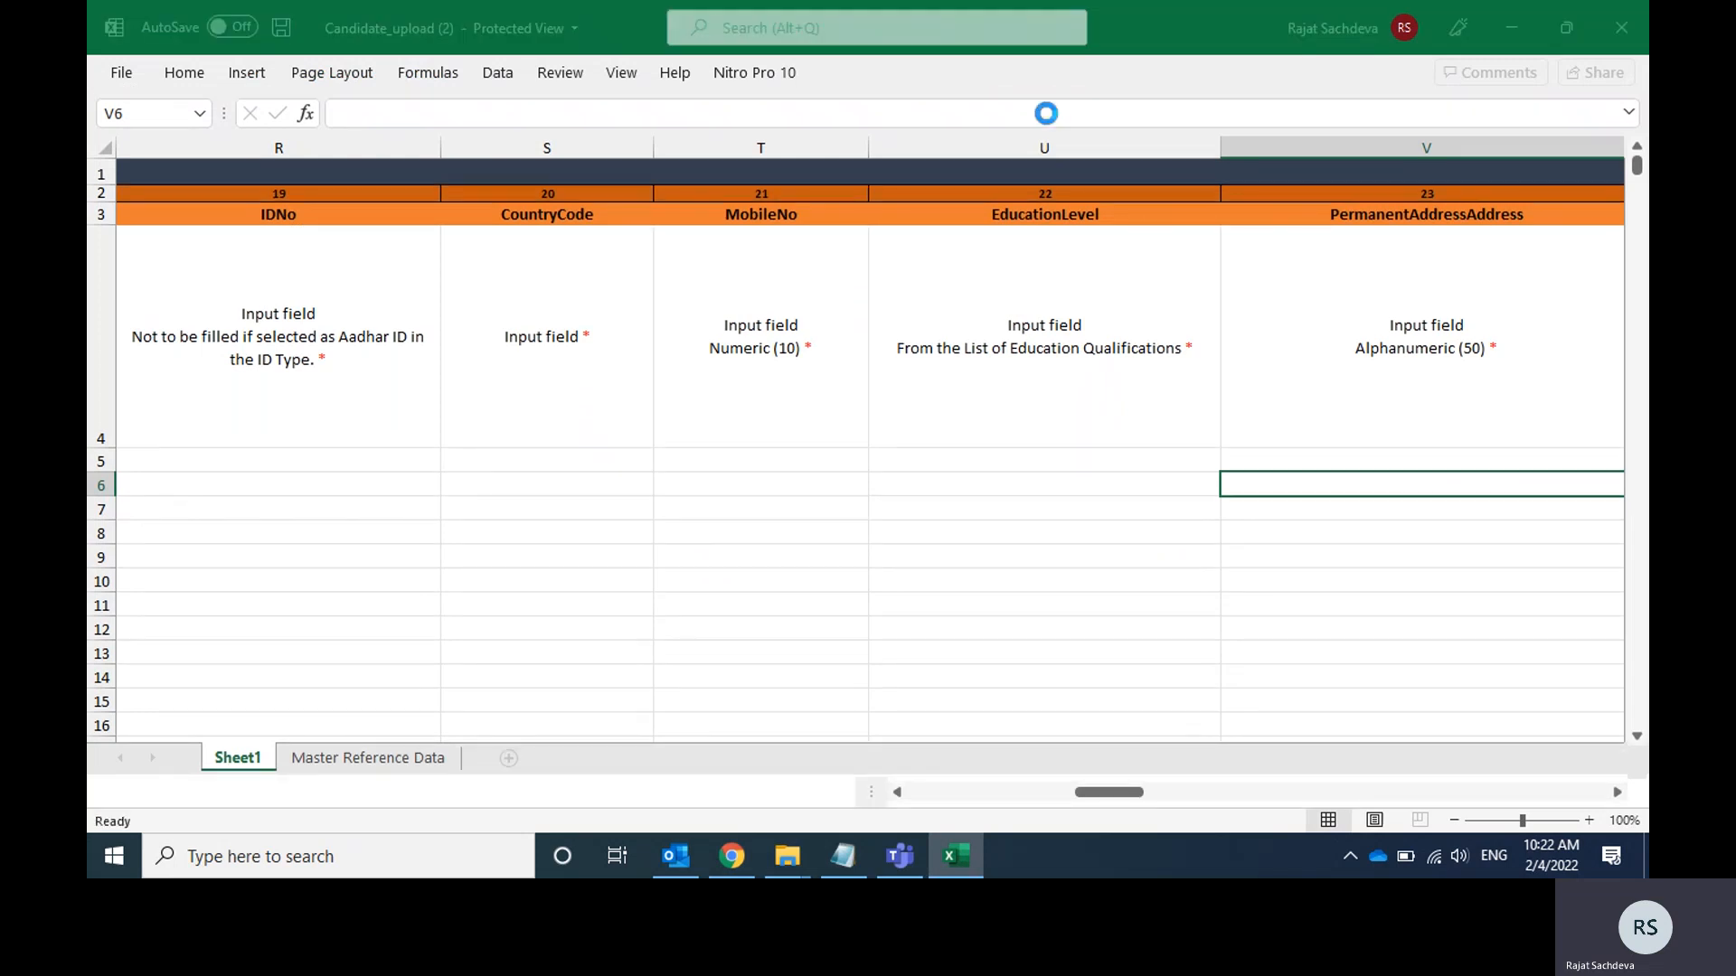
pyautogui.click(771, 470)
pyautogui.press('Left')
pyautogui.press('Left')
pyautogui.press('Home')
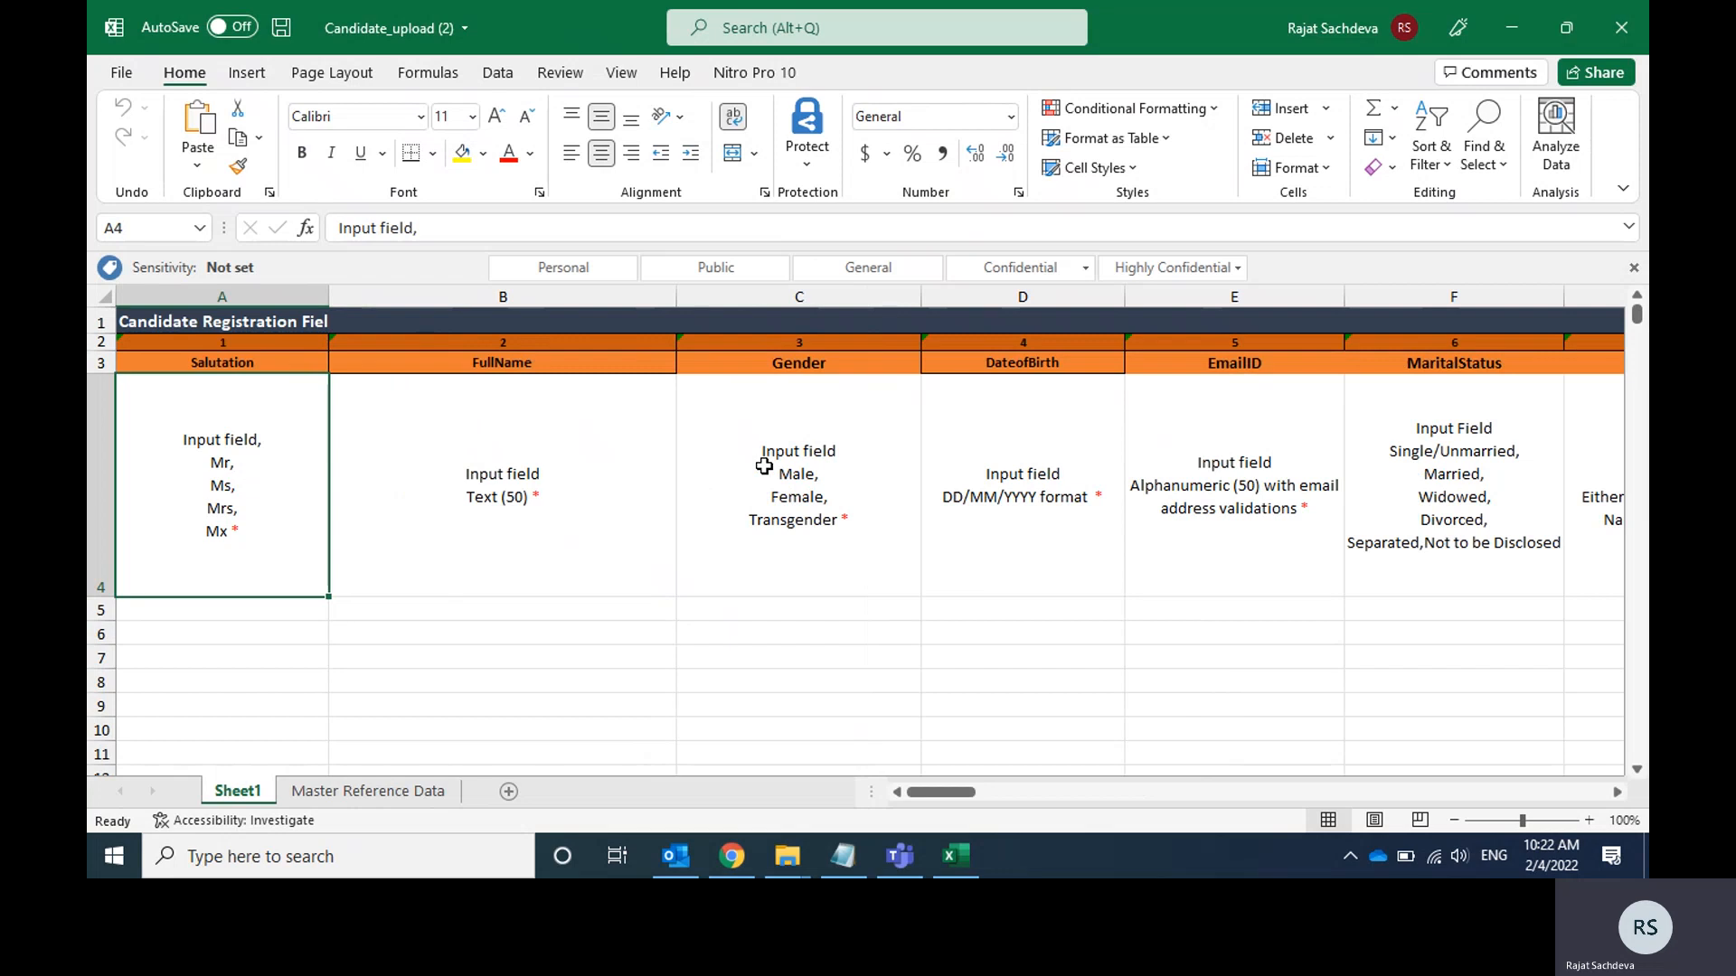
# Review the candidate registration field headings and input rules across the columns of Sheet1.
pyautogui.press('Right')
pyautogui.press('Right')
pyautogui.press('Right')
pyautogui.press('Right')
pyautogui.press('Right')
pyautogui.press('Right')
pyautogui.press('Right')
pyautogui.press('Right')
pyautogui.press('Right')
pyautogui.press('Right')
pyautogui.press('Right')
pyautogui.press('Right')
pyautogui.press('Right')
pyautogui.press('Right')
pyautogui.press('Right')
pyautogui.press('Right')
pyautogui.press('Right')
pyautogui.press('Right')
pyautogui.press('Right')
pyautogui.press('Right')
pyautogui.press('Left')
pyautogui.press('Left')
pyautogui.press('Left')
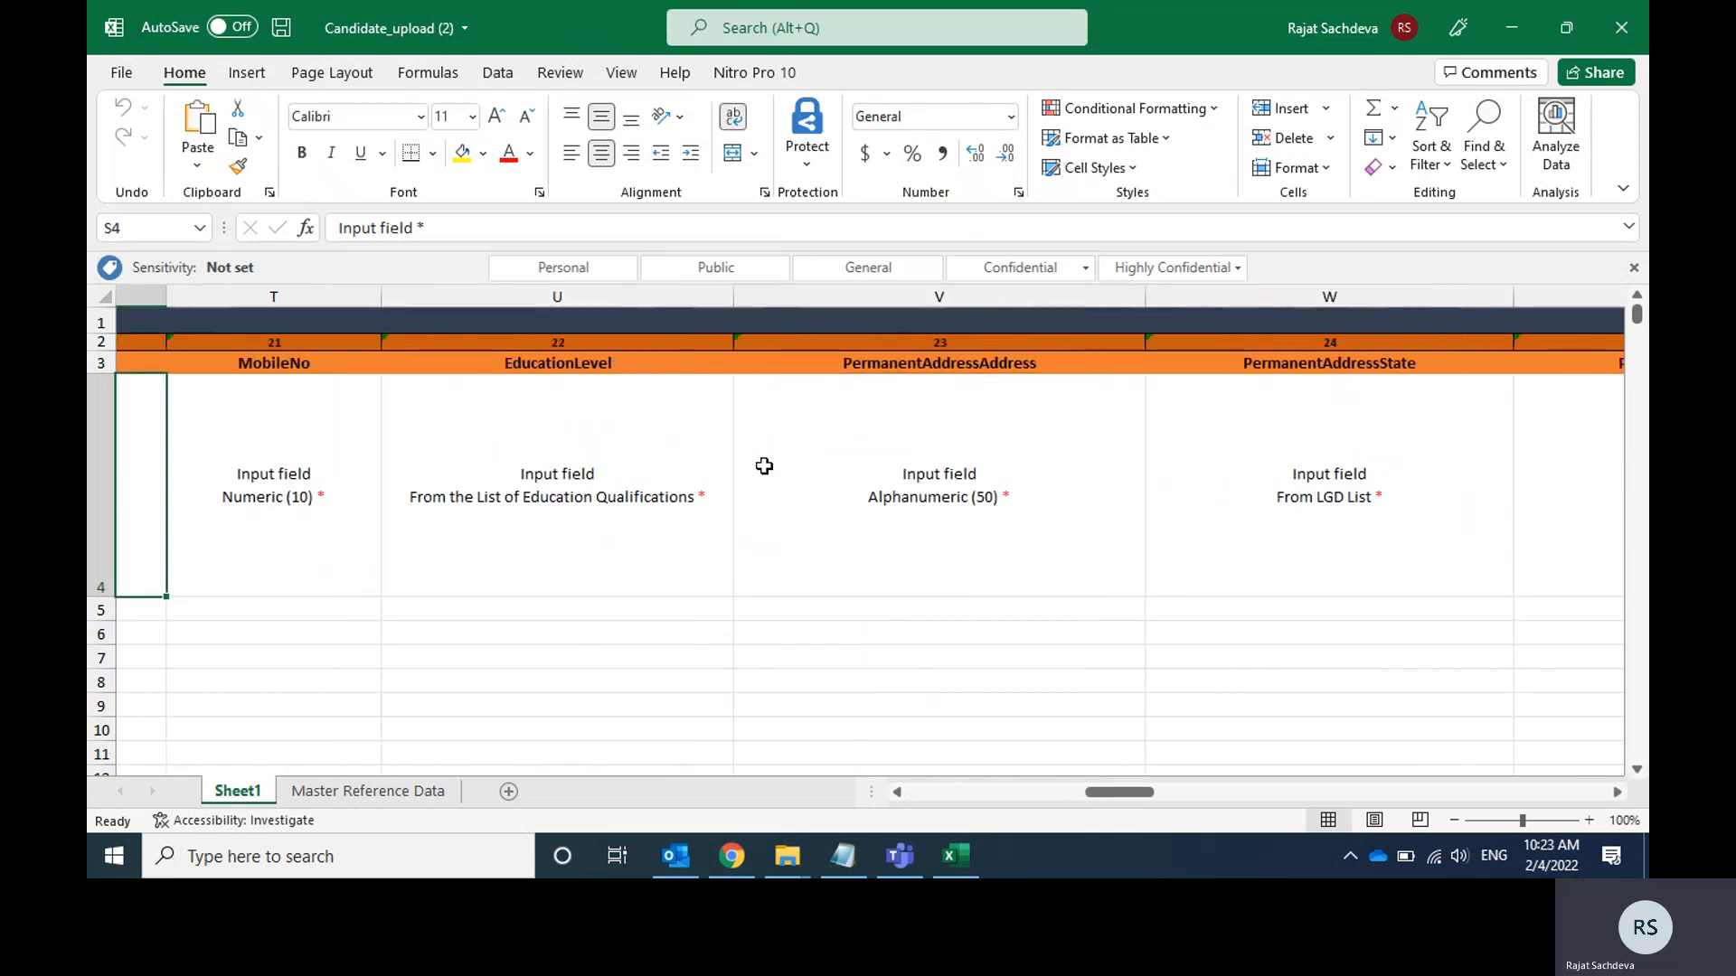
pyautogui.press('Home')
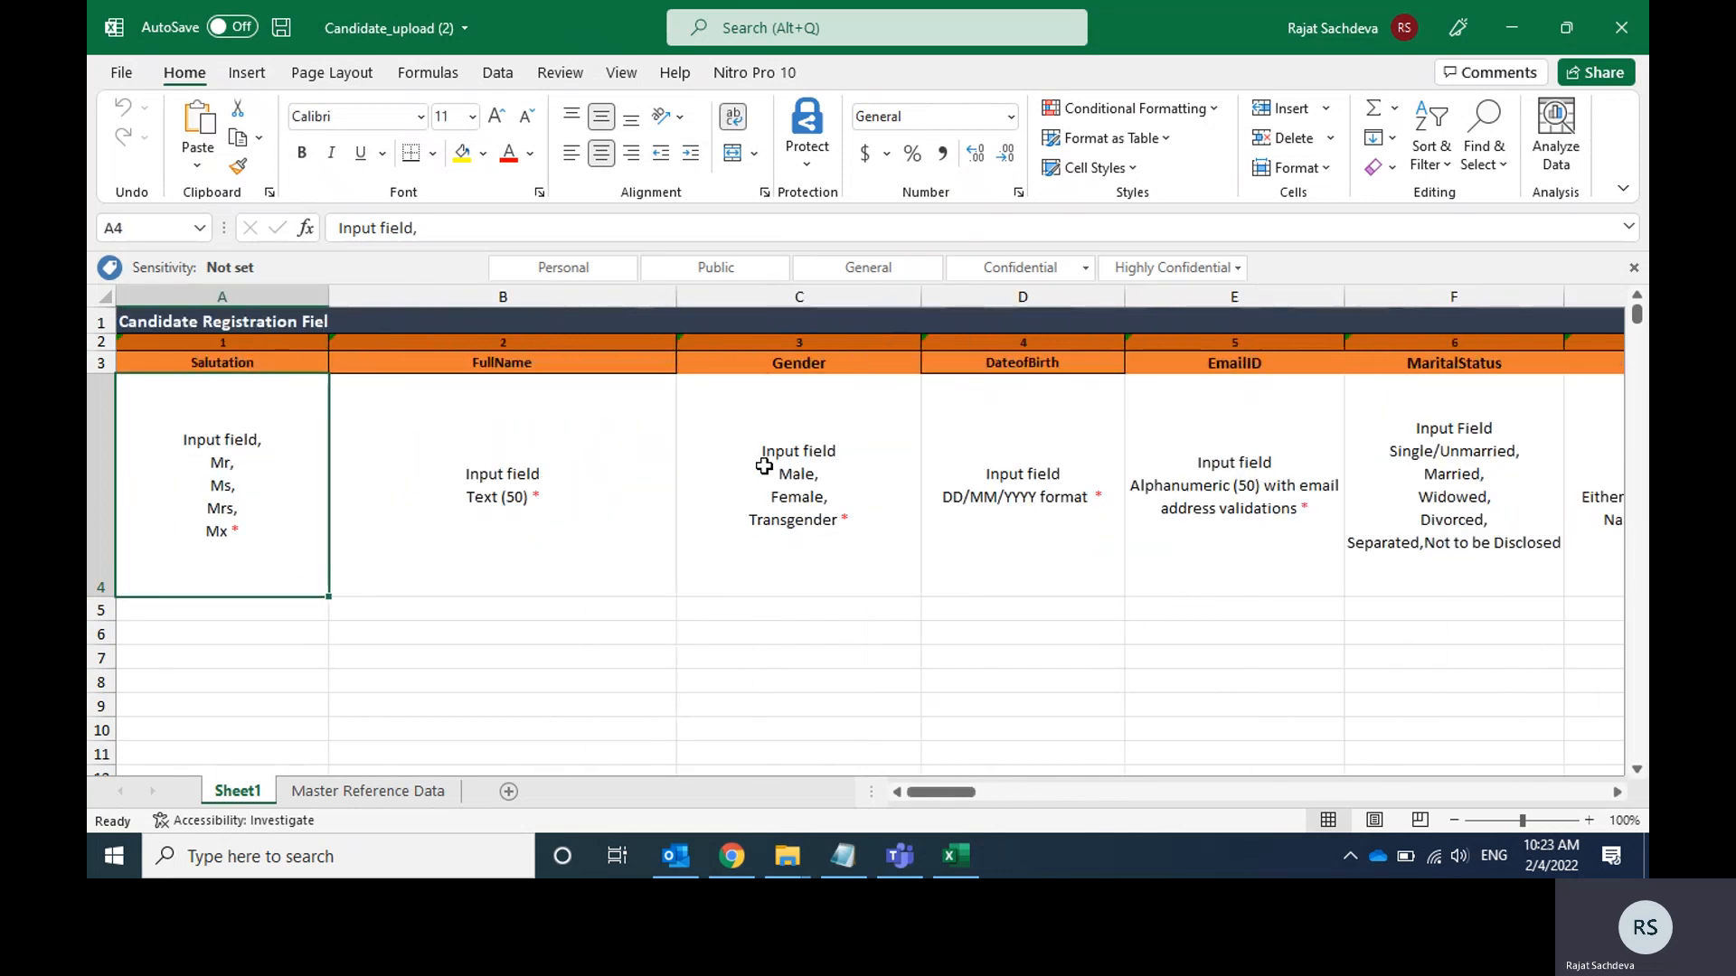
# Set the Salutation in the first empty candidate row, cell A5, to Mr.
pyautogui.press('Down')
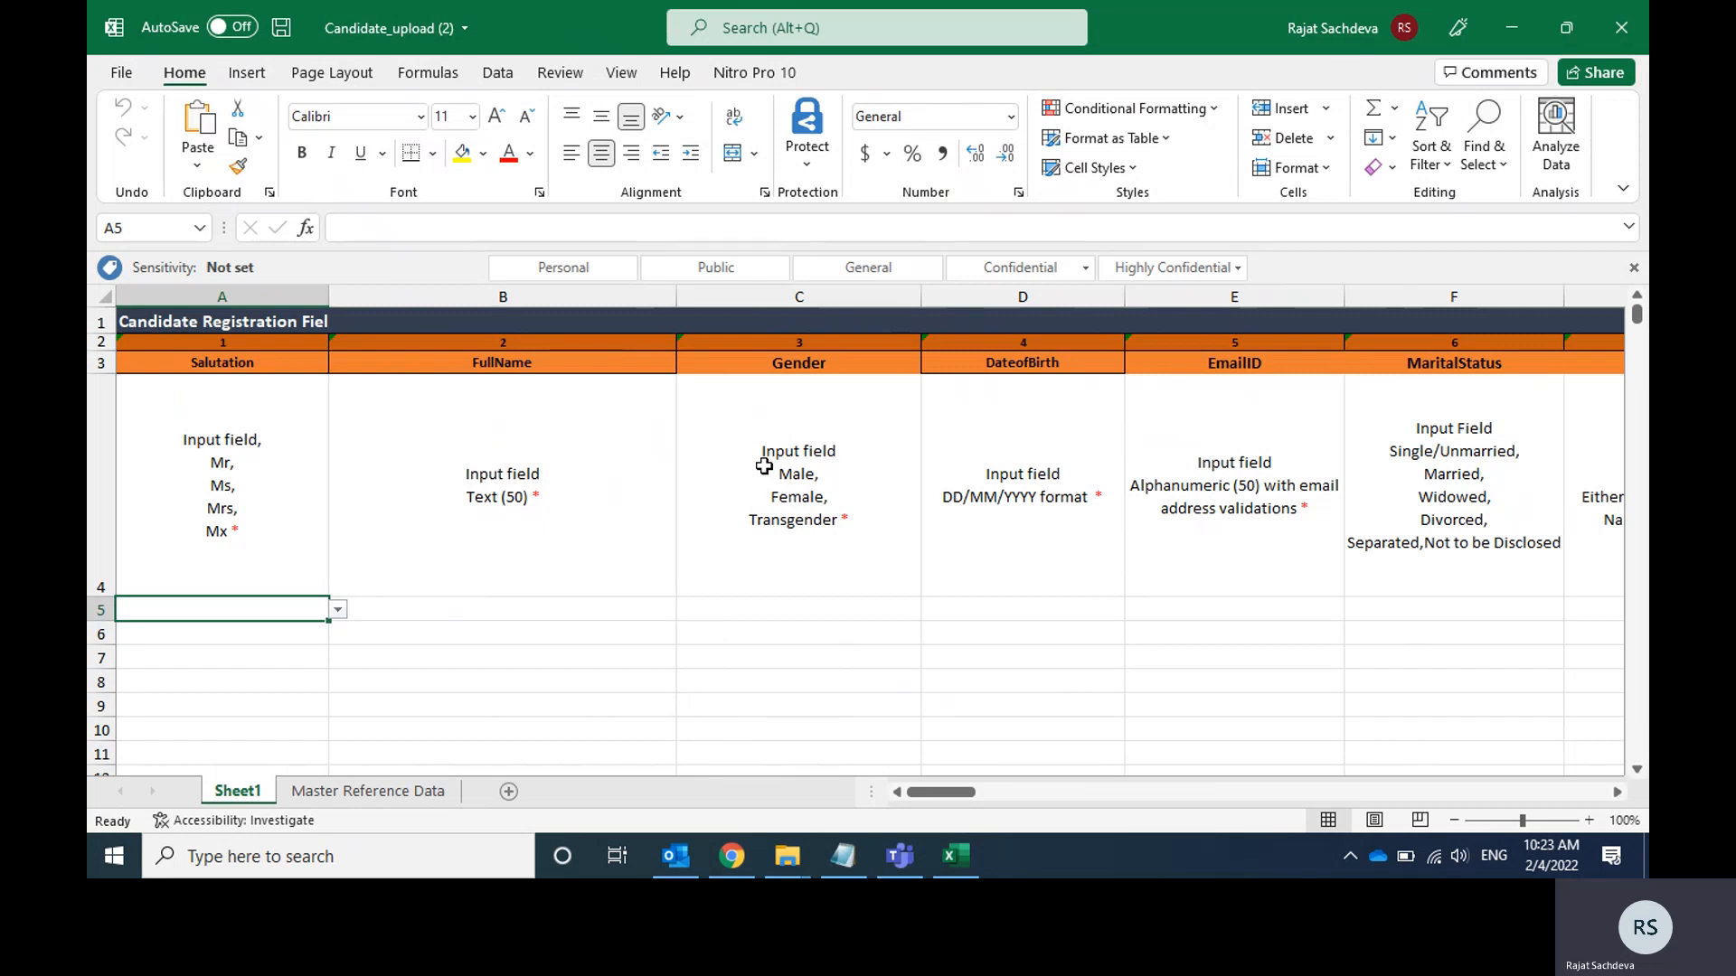
pyautogui.click(339, 611)
pyautogui.press('Down')
pyautogui.press('Return')
pyautogui.click(339, 611)
pyautogui.click(339, 612)
# Copy the candidate's name from the Notepad notes into the FullName cell B5 of the Excel template.
pyautogui.click(455, 607)
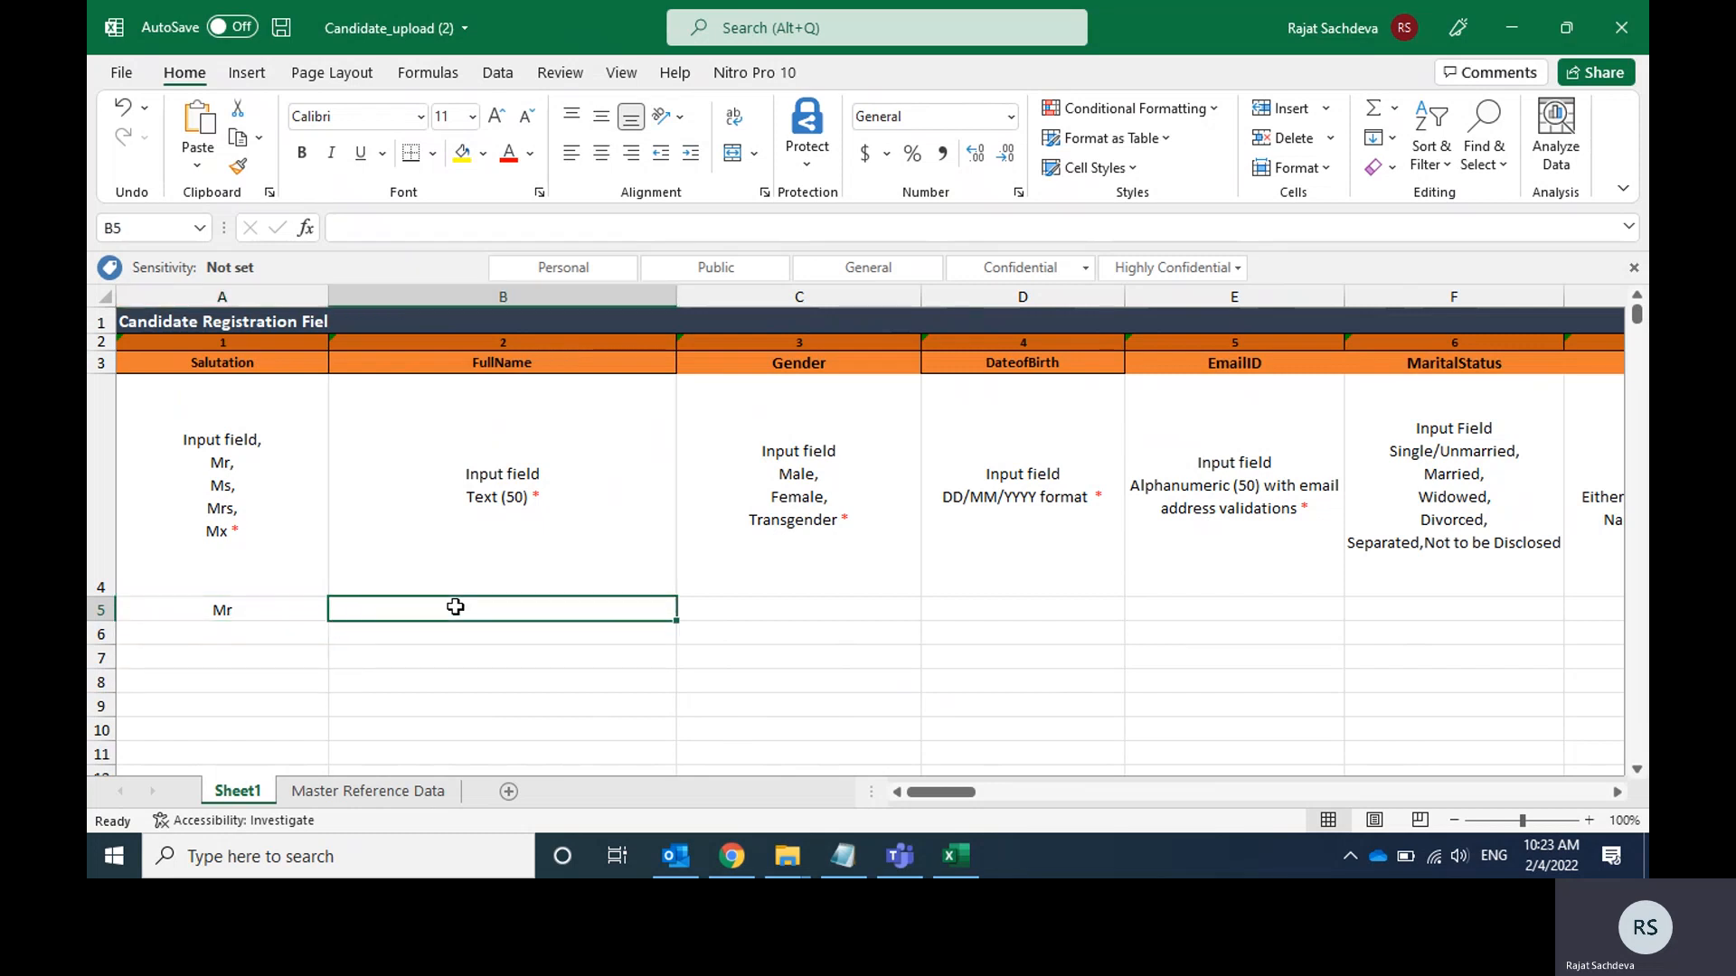
pyautogui.hotkey('alt', 'Tab')
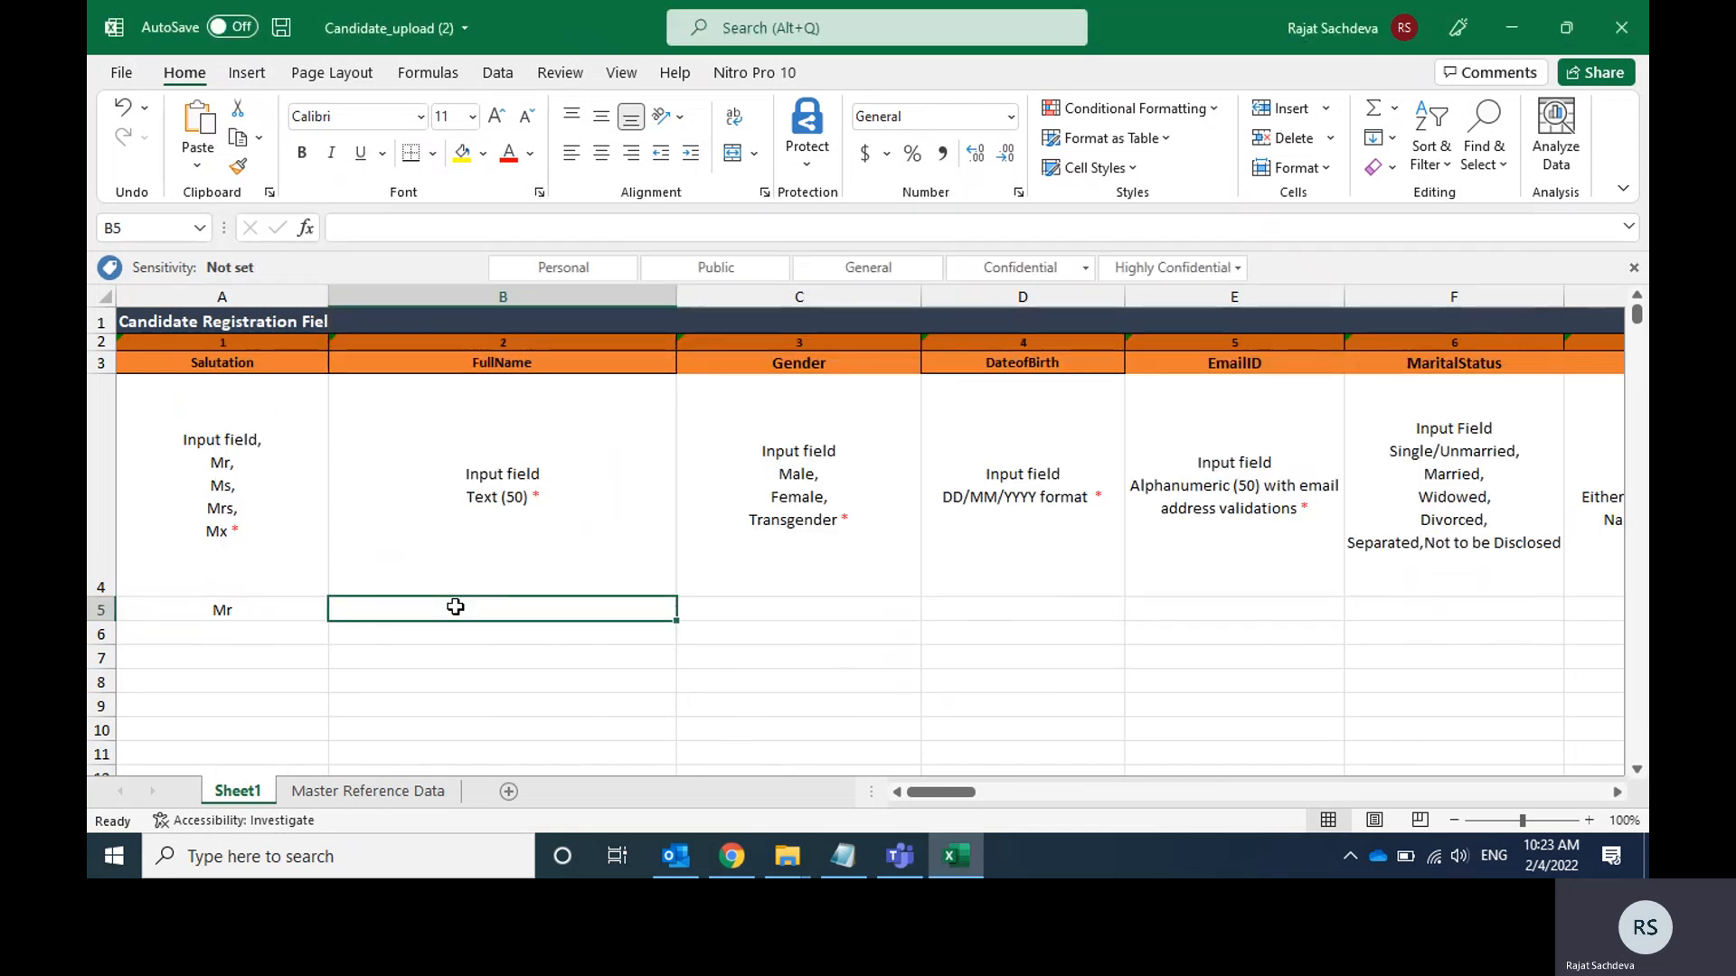
pyautogui.hotkey('alt', 'Tab')
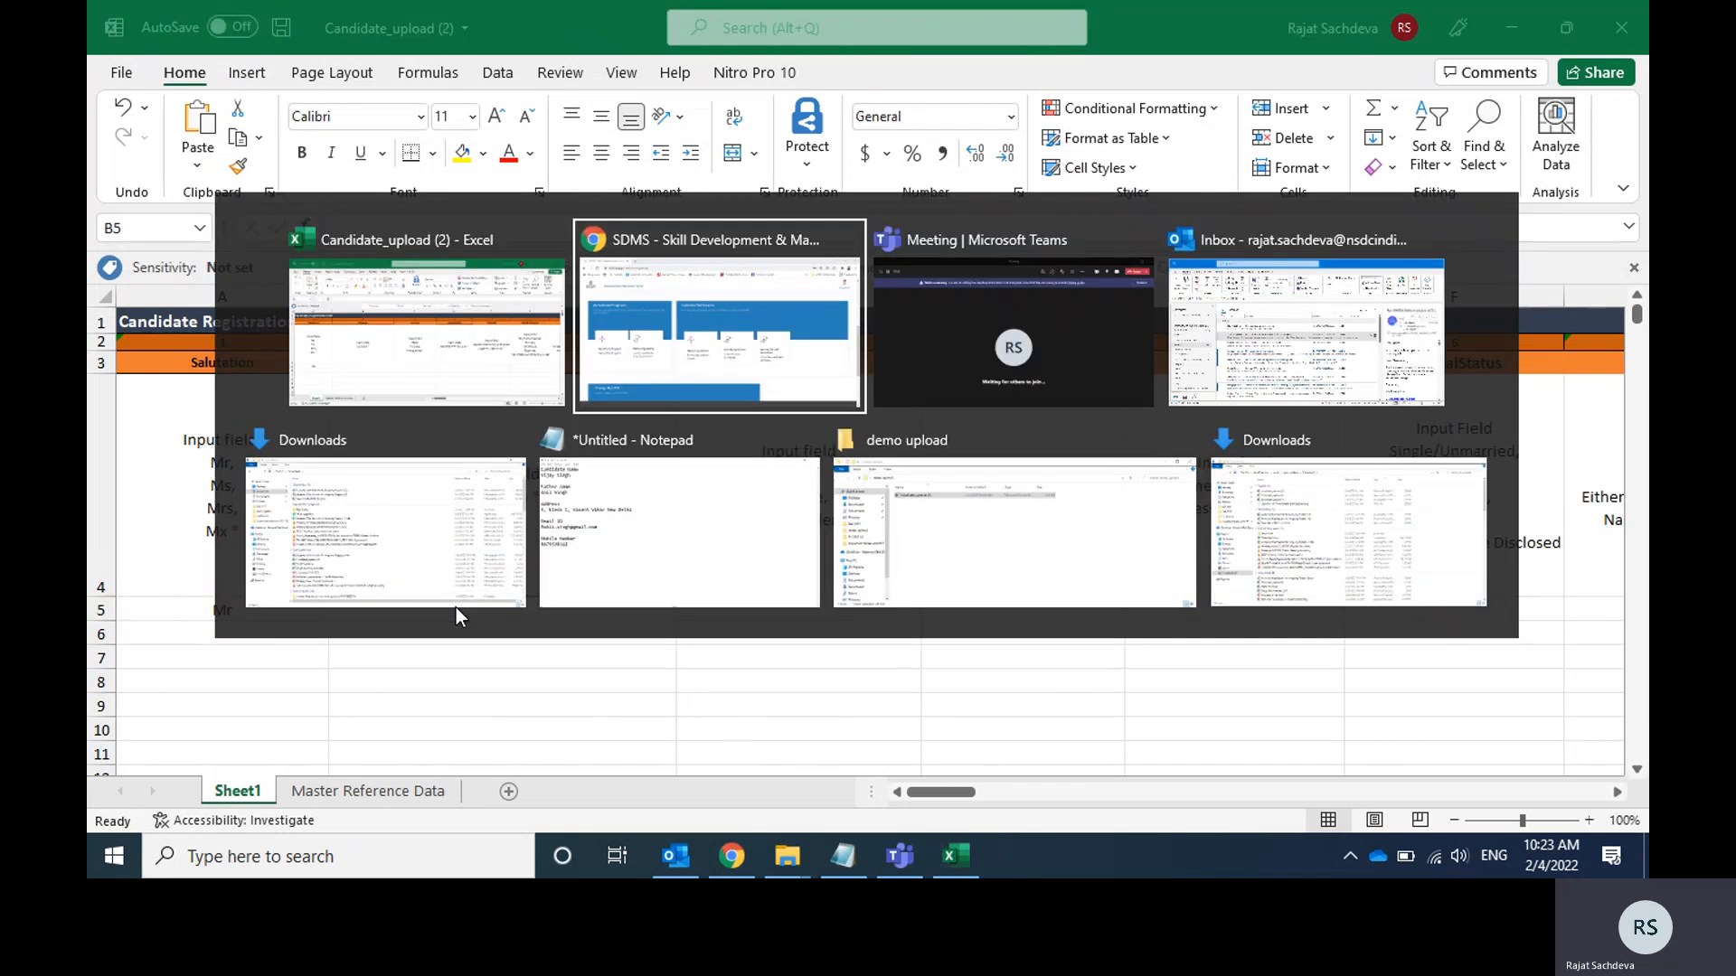
pyautogui.press('Down')
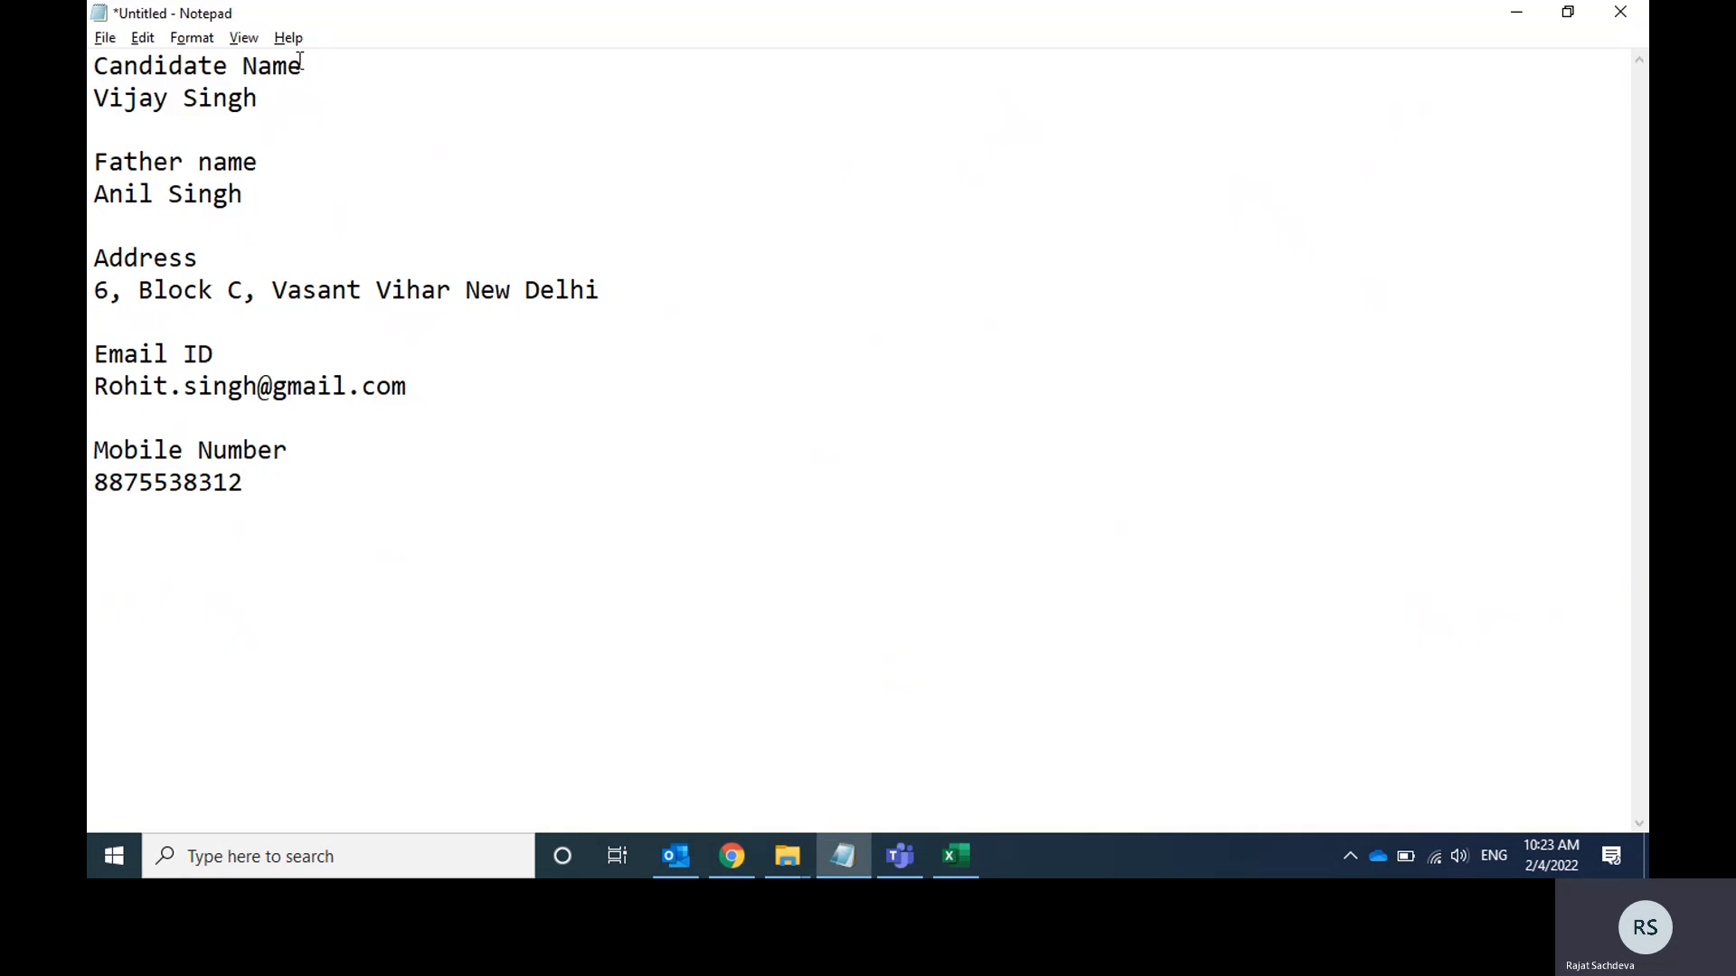
pyautogui.moveTo(279, 100); pyautogui.dragTo(92, 98)
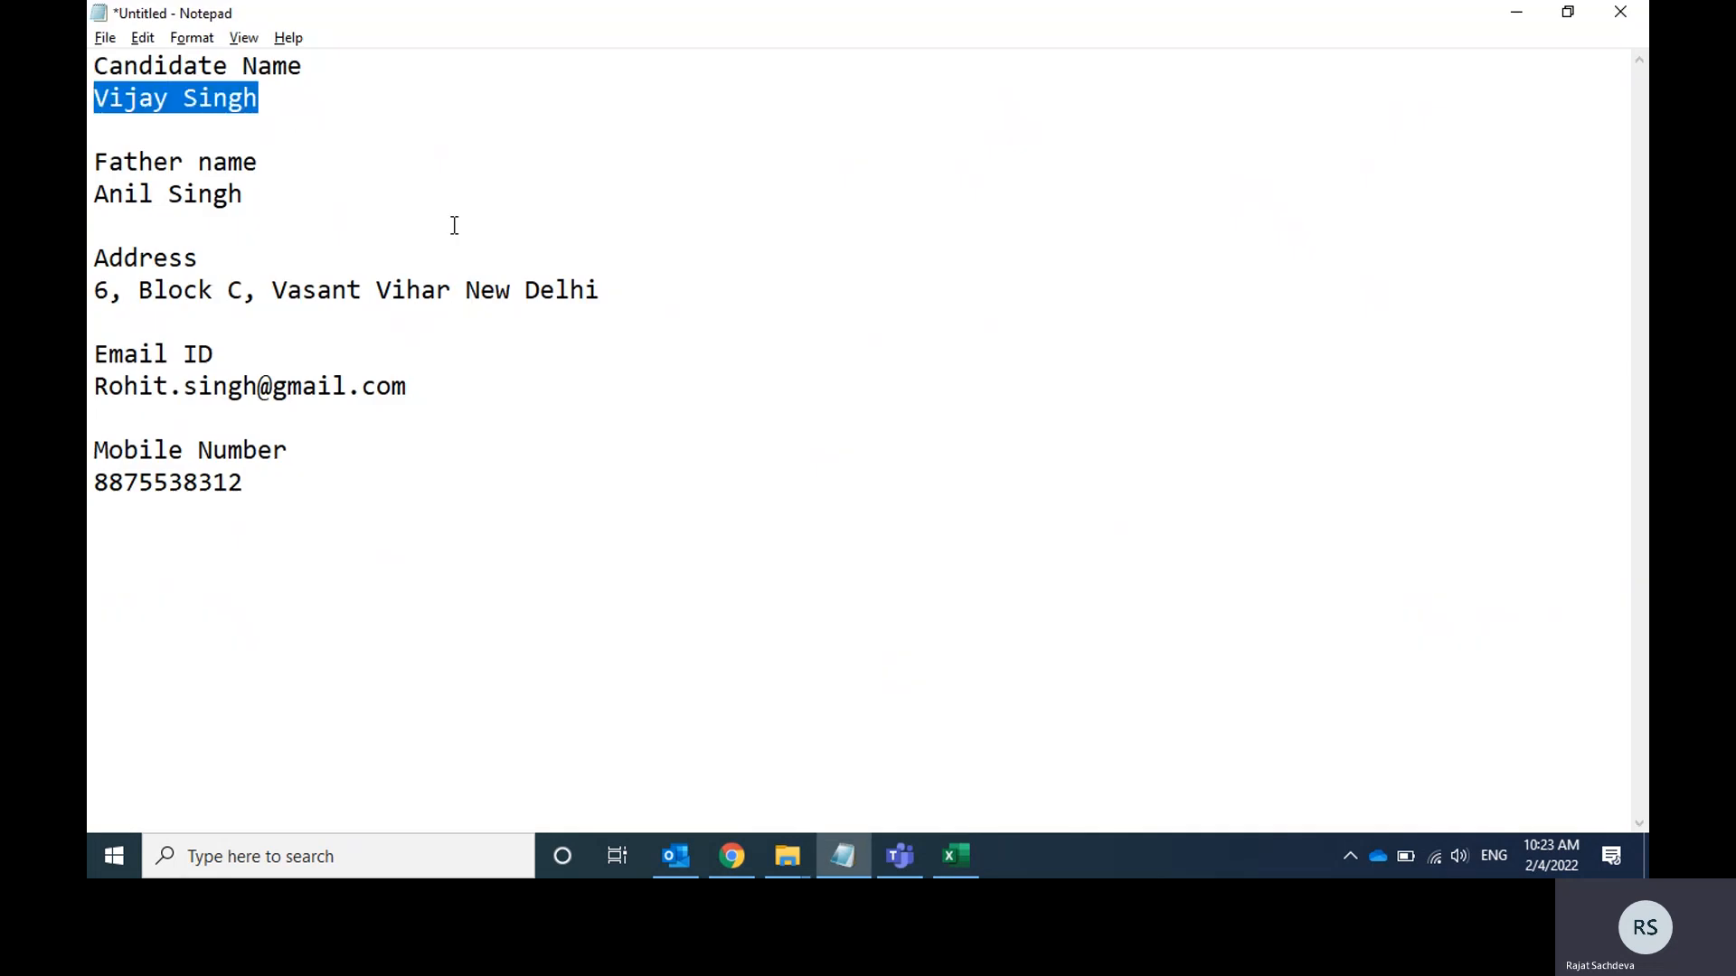
pyautogui.hotkey('ctrl', 'c')
pyautogui.hotkey('alt', 'Tab')
pyautogui.hotkey('ctrl', 'v')
pyautogui.press('Tab')
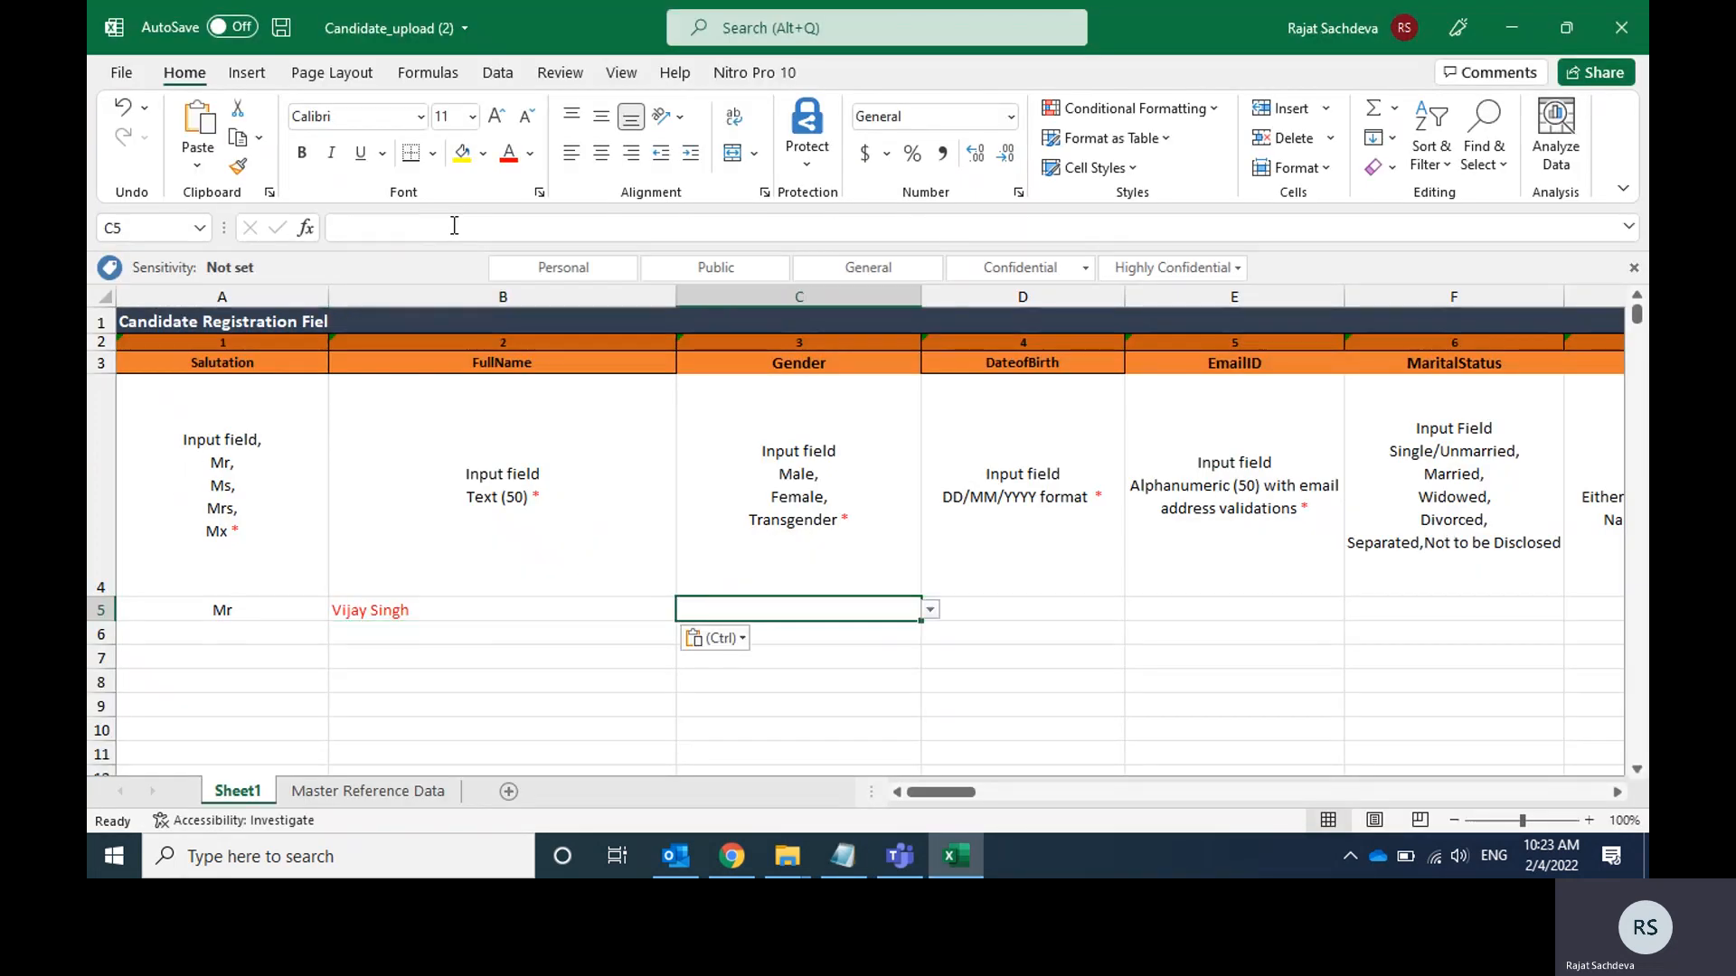
# Set the candidate's Gender to Male and enter the date of birth in DD/MM/YYYY format in row 5.
pyautogui.click(930, 611)
pyautogui.press('Return')
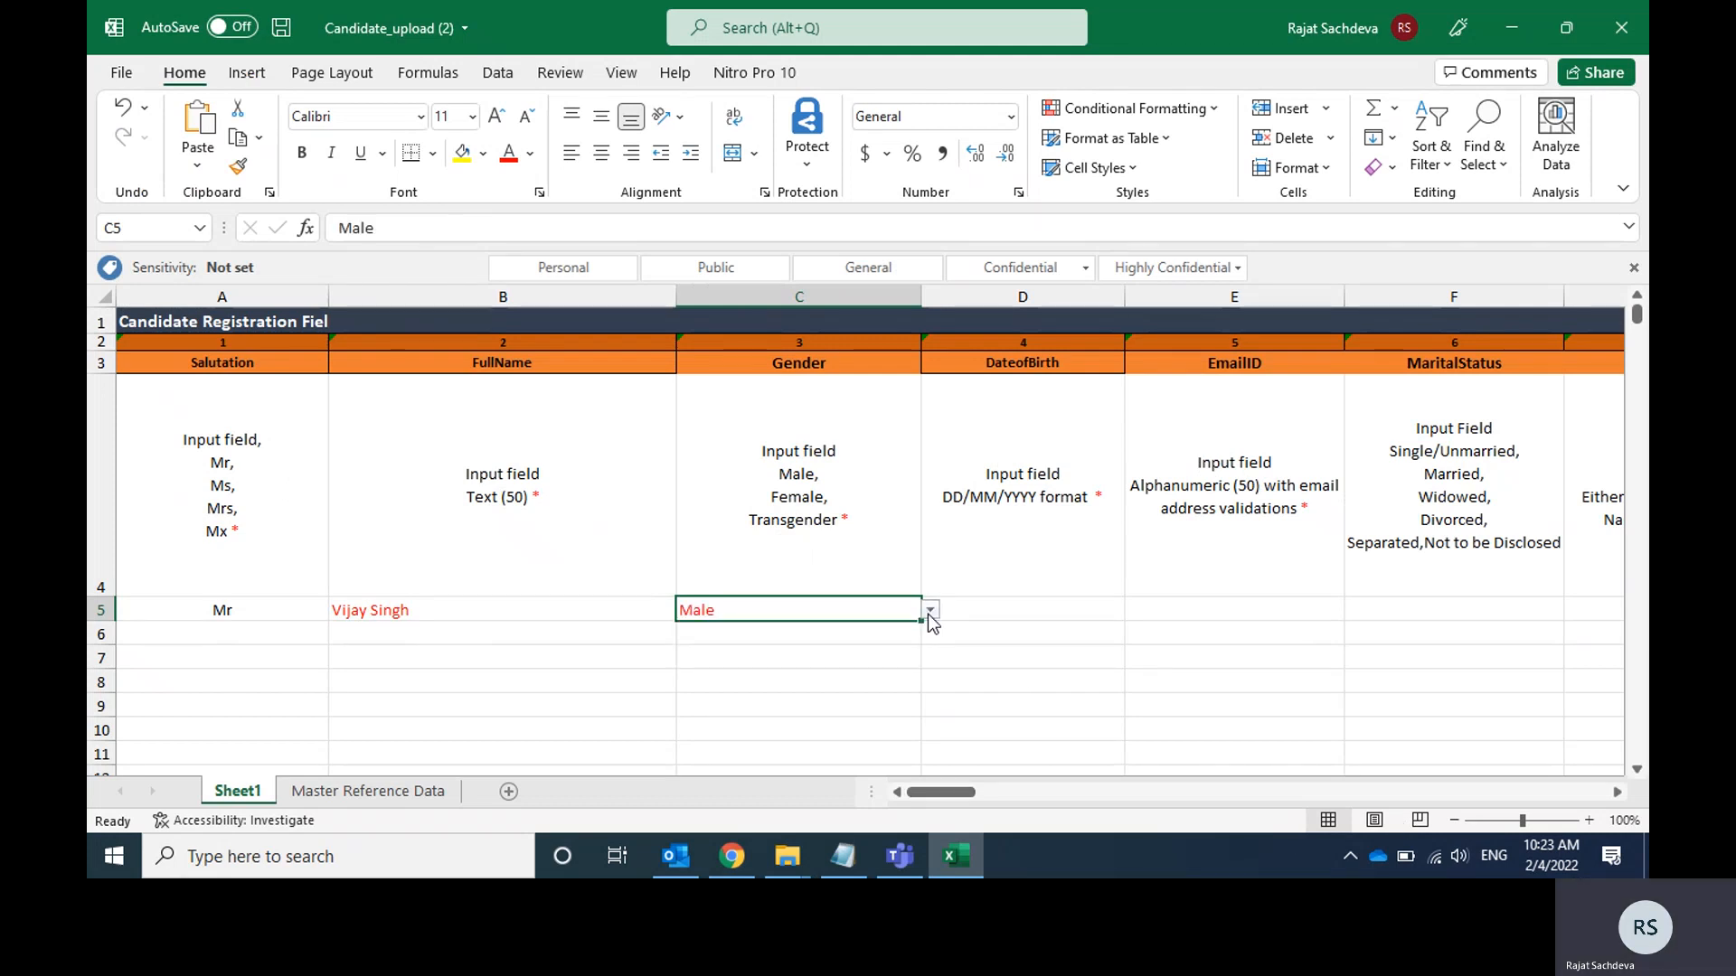
pyautogui.click(1031, 608)
pyautogui.doubleClick(999, 607)
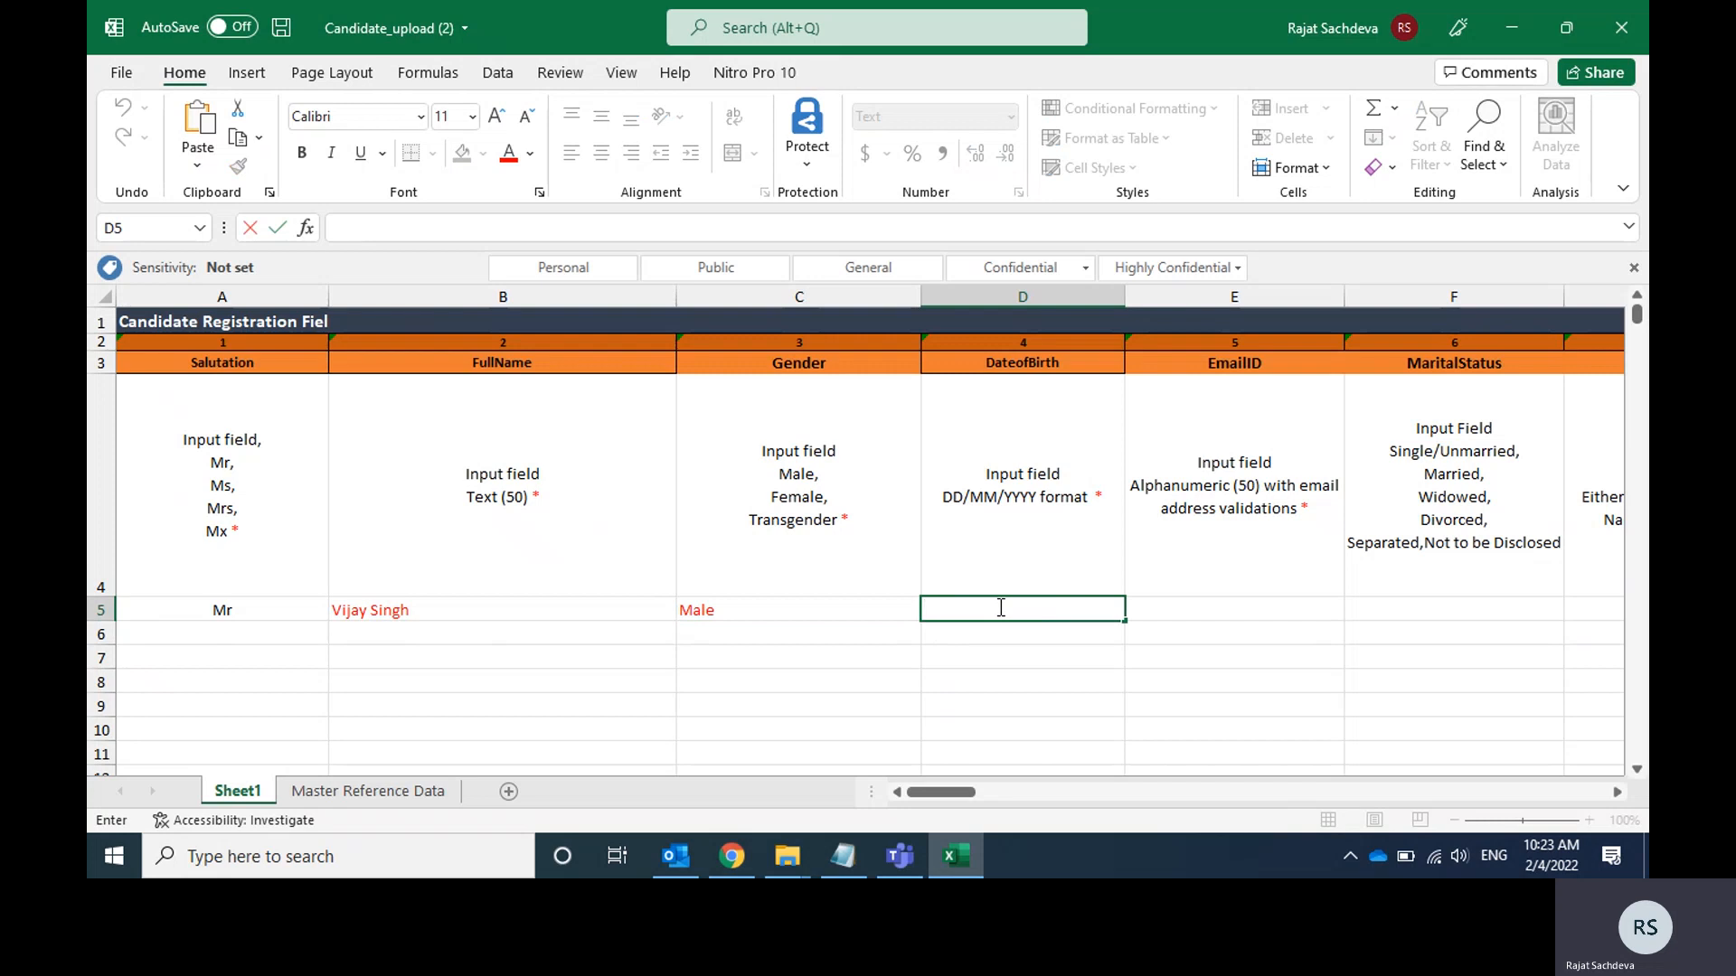
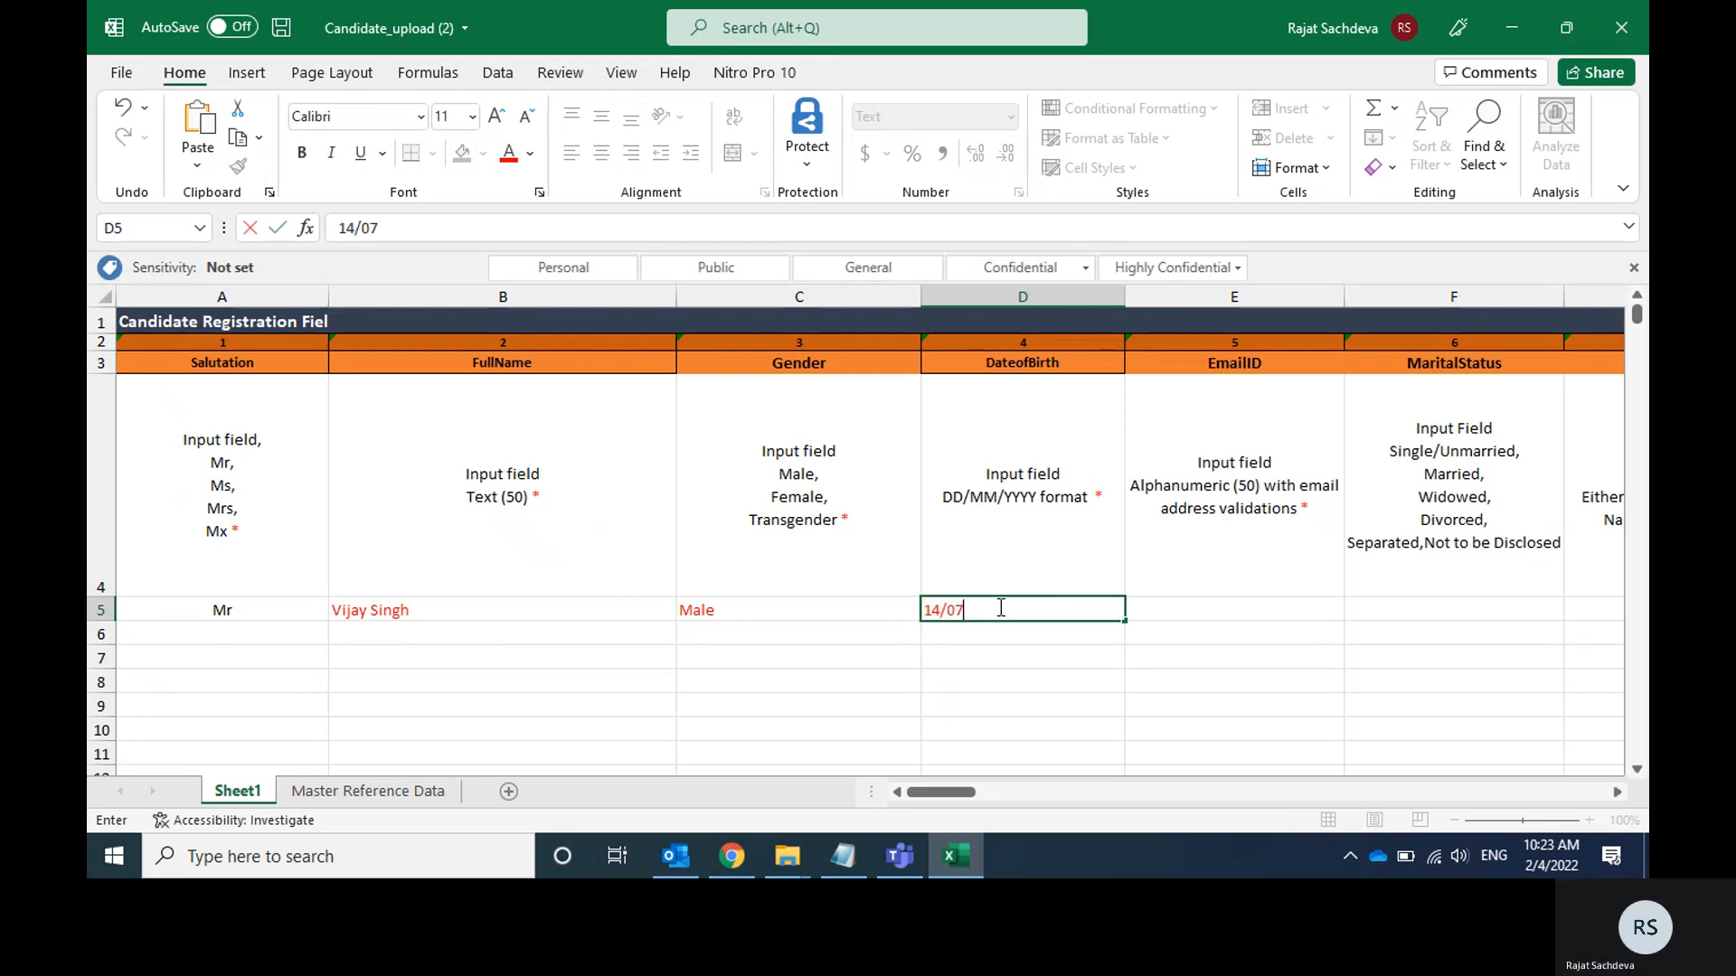
pyautogui.press('Tab')
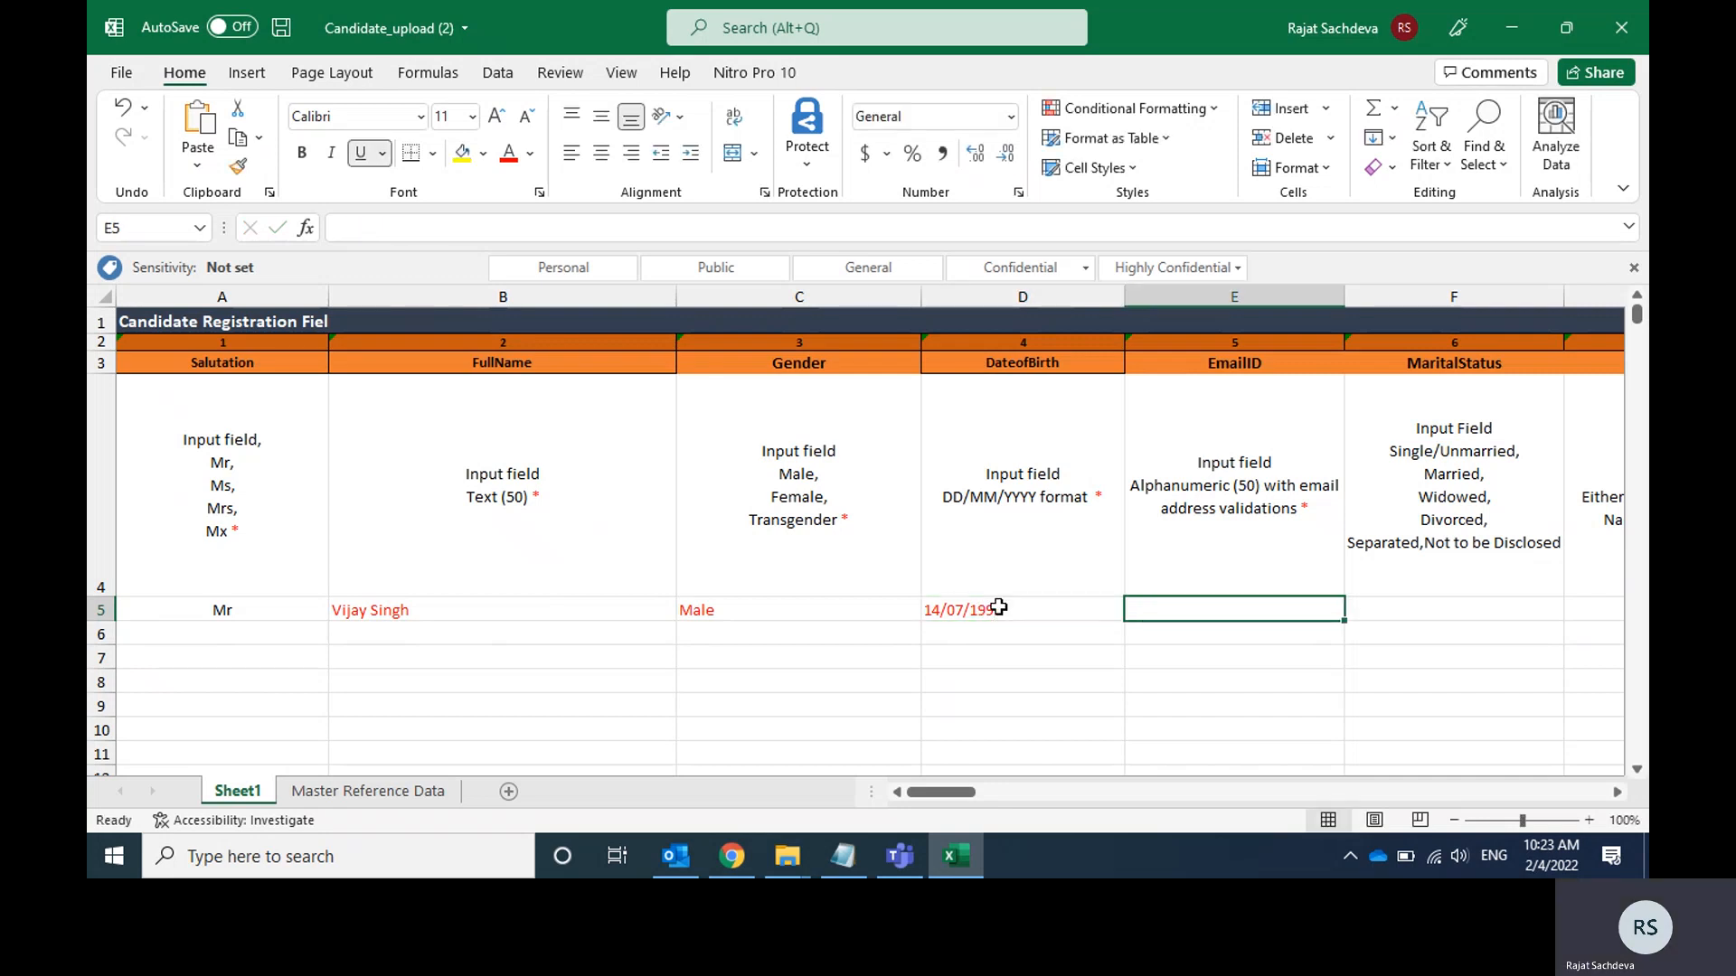
# Check the Notepad details and enter the candidate's e-mail address in the EmailID cell E5.
pyautogui.hotkey('alt', 'Tab')
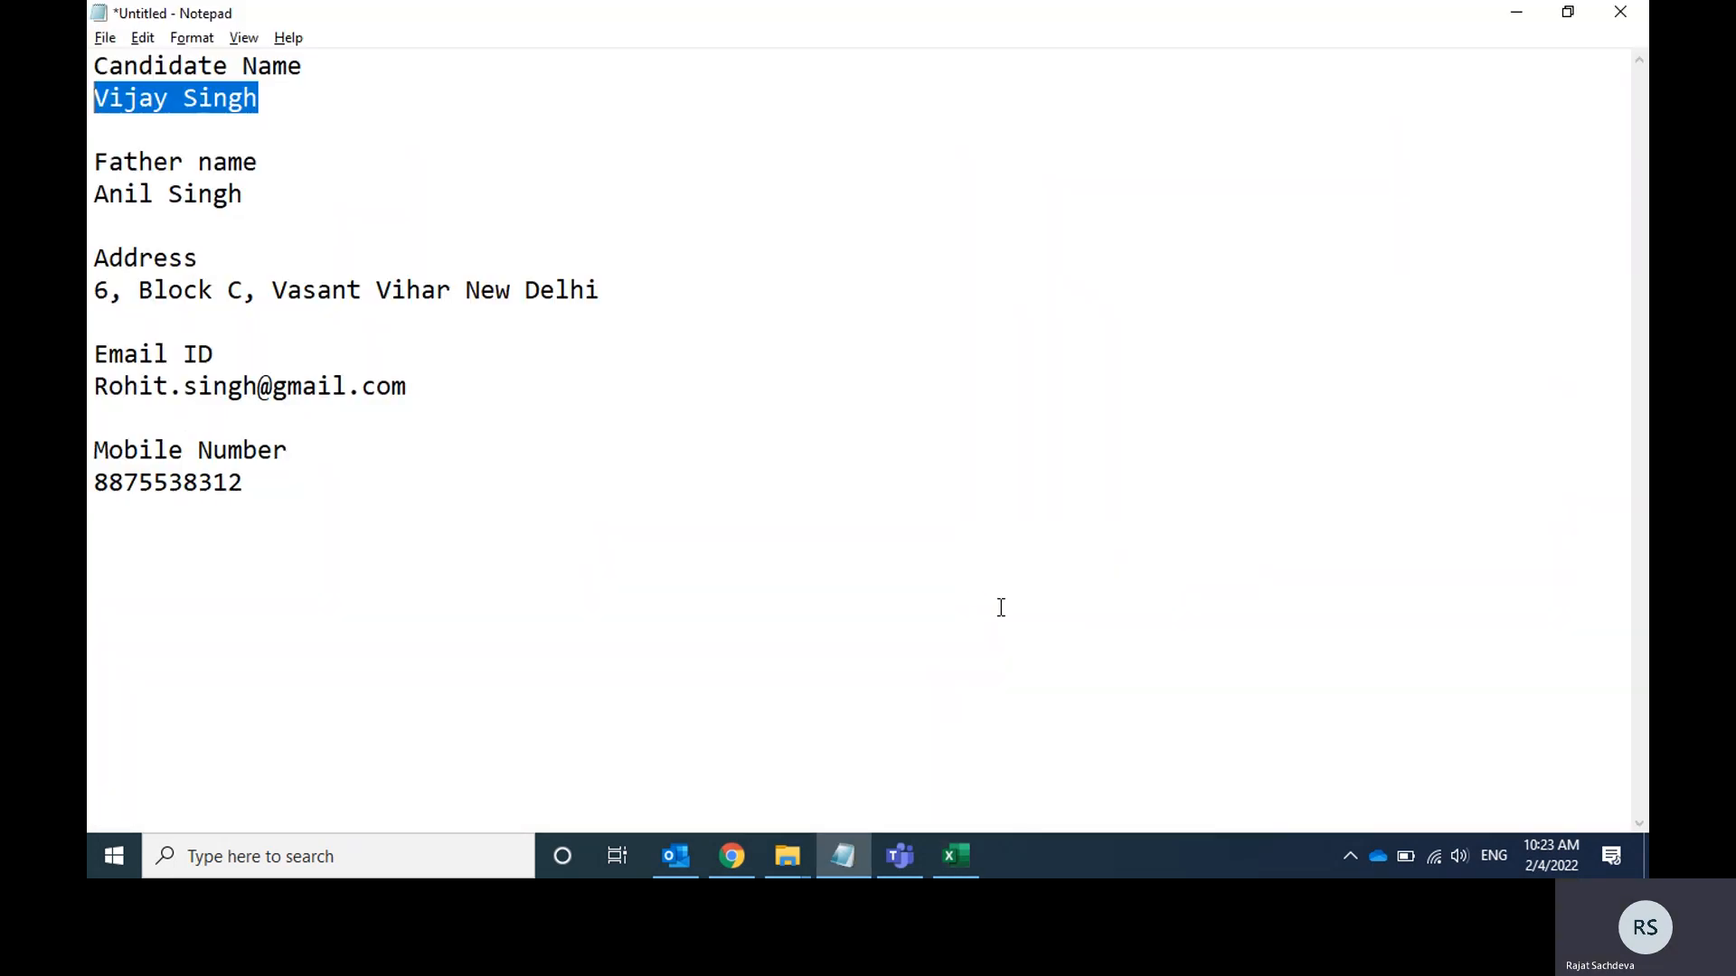
pyautogui.hotkey('alt', 'Tab')
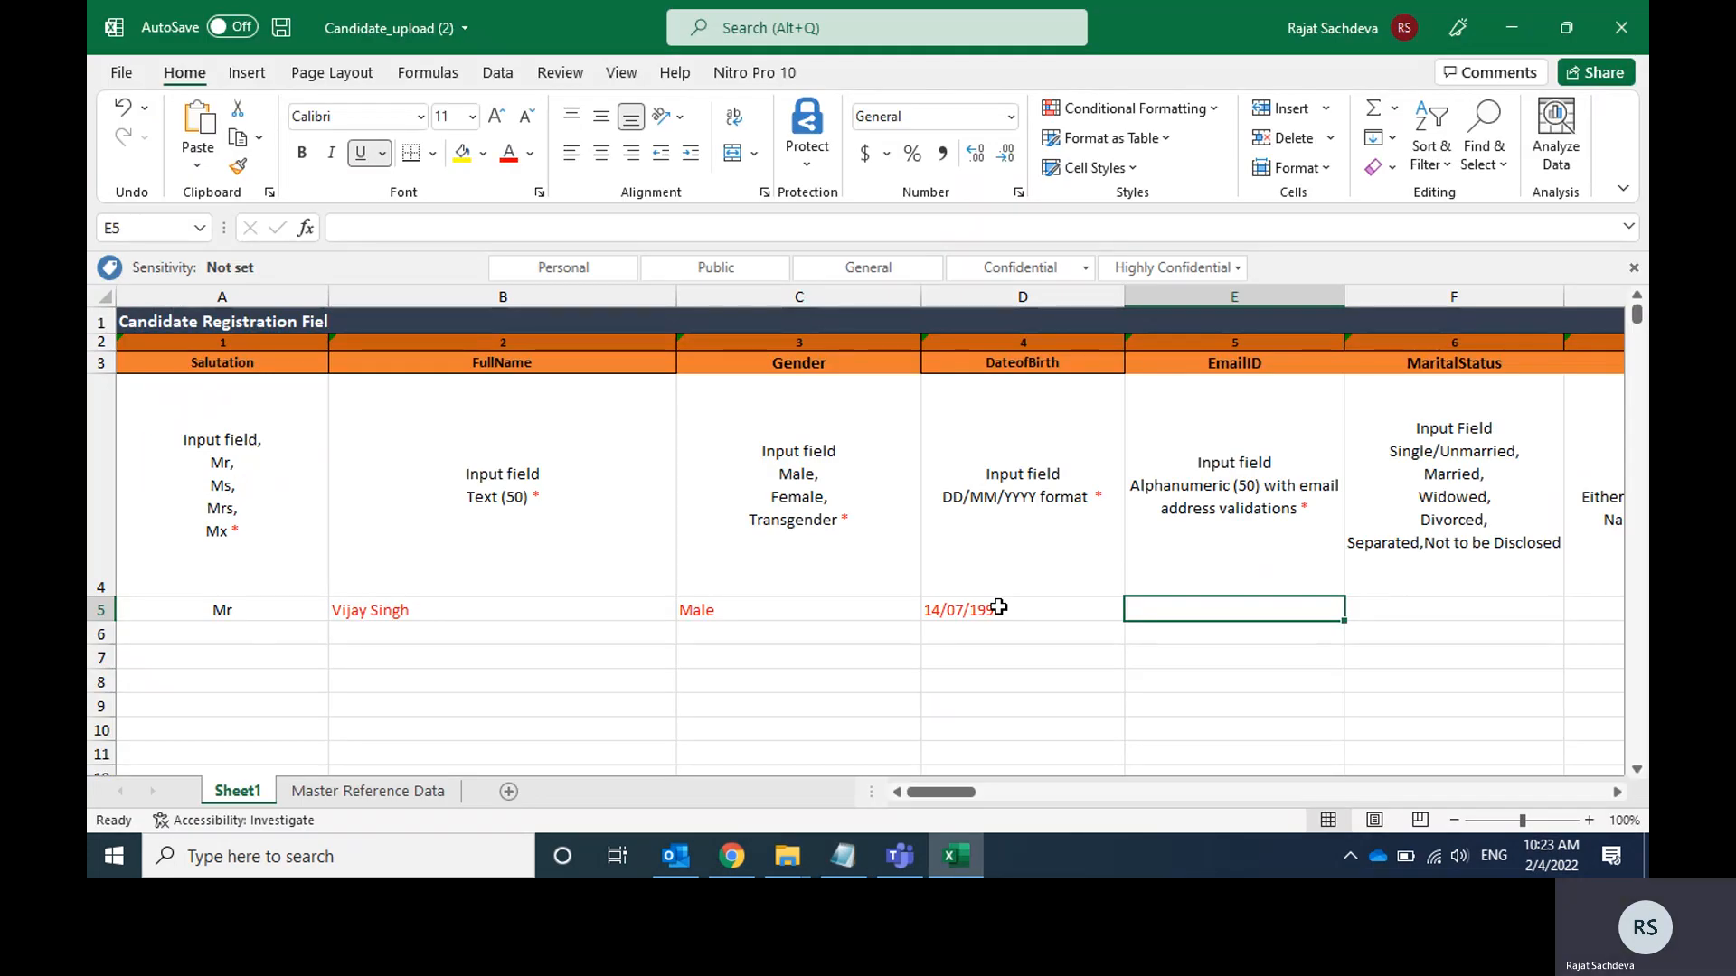
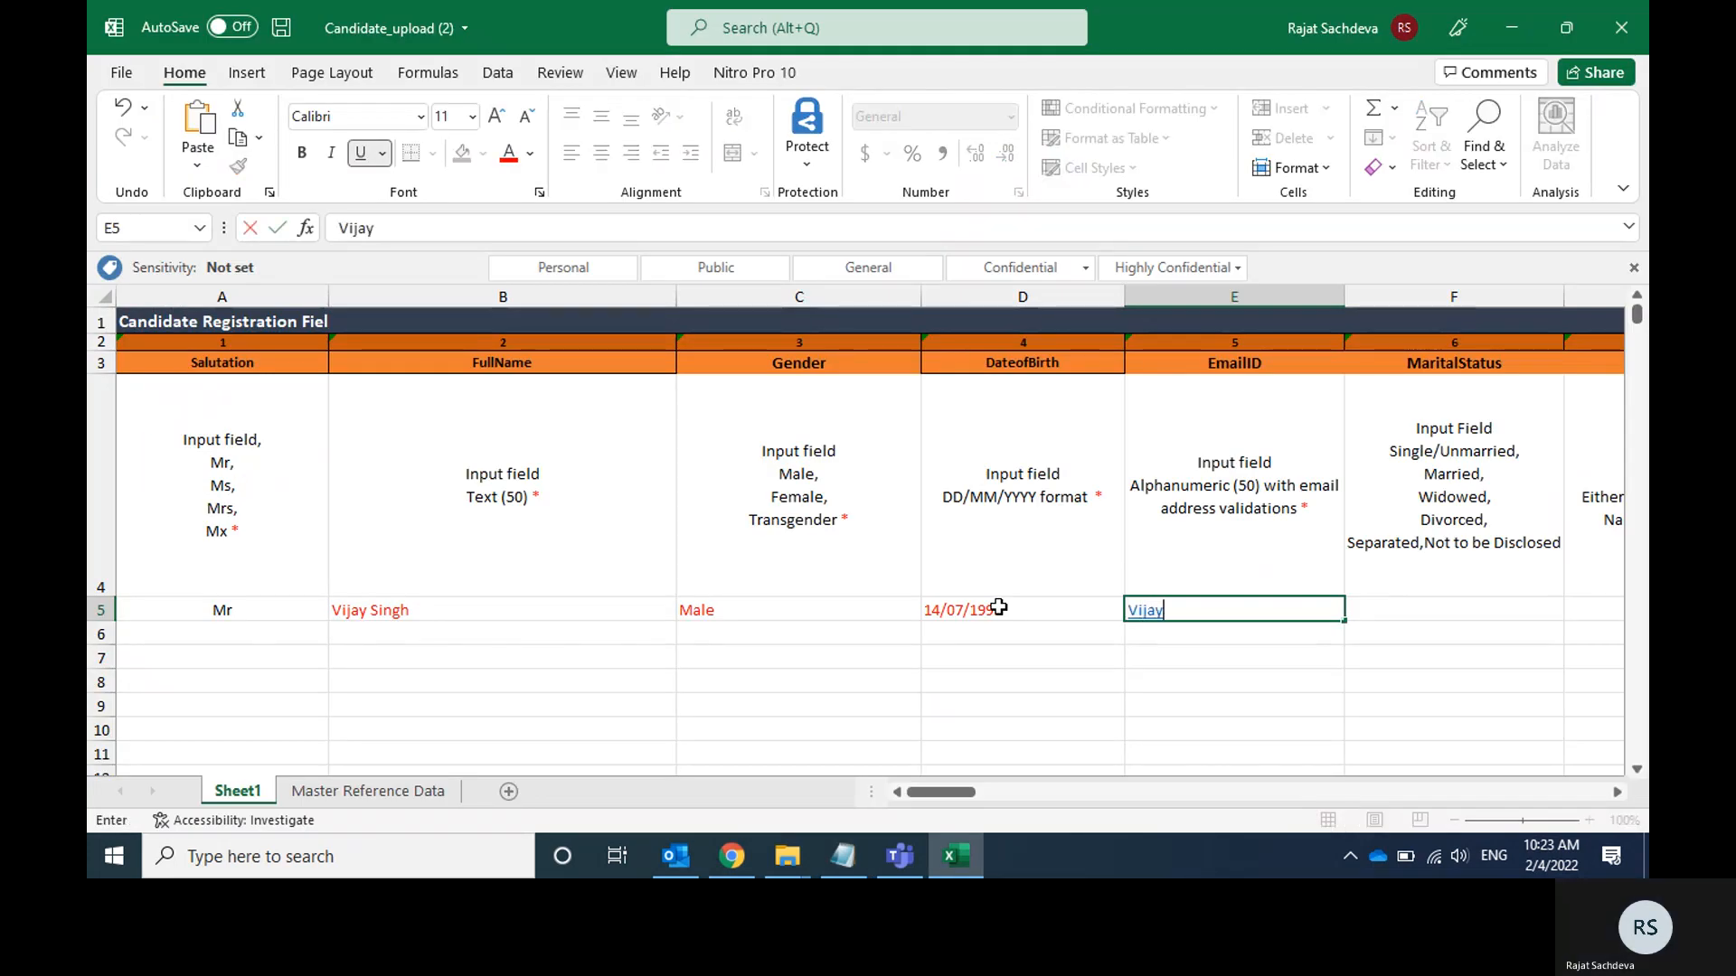
pyautogui.press('Tab')
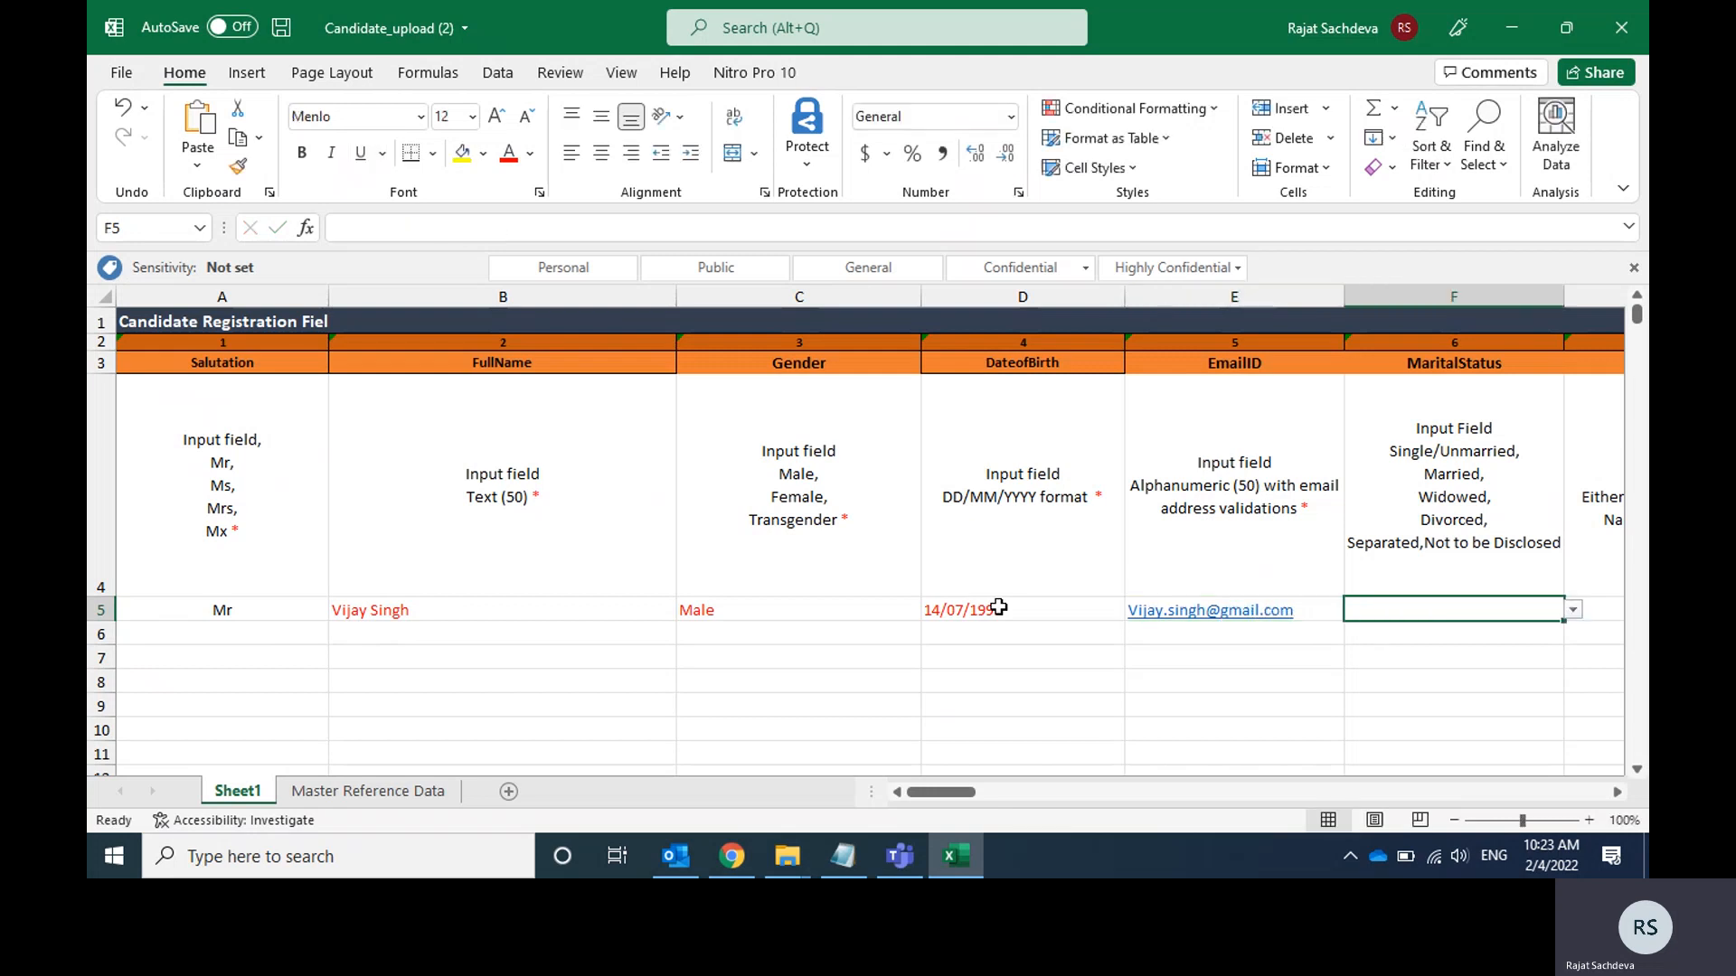
# Set the candidate's MaritalStatus in cell F5 to Single/Unmarried.
pyautogui.hscroll(1, 998, 607)
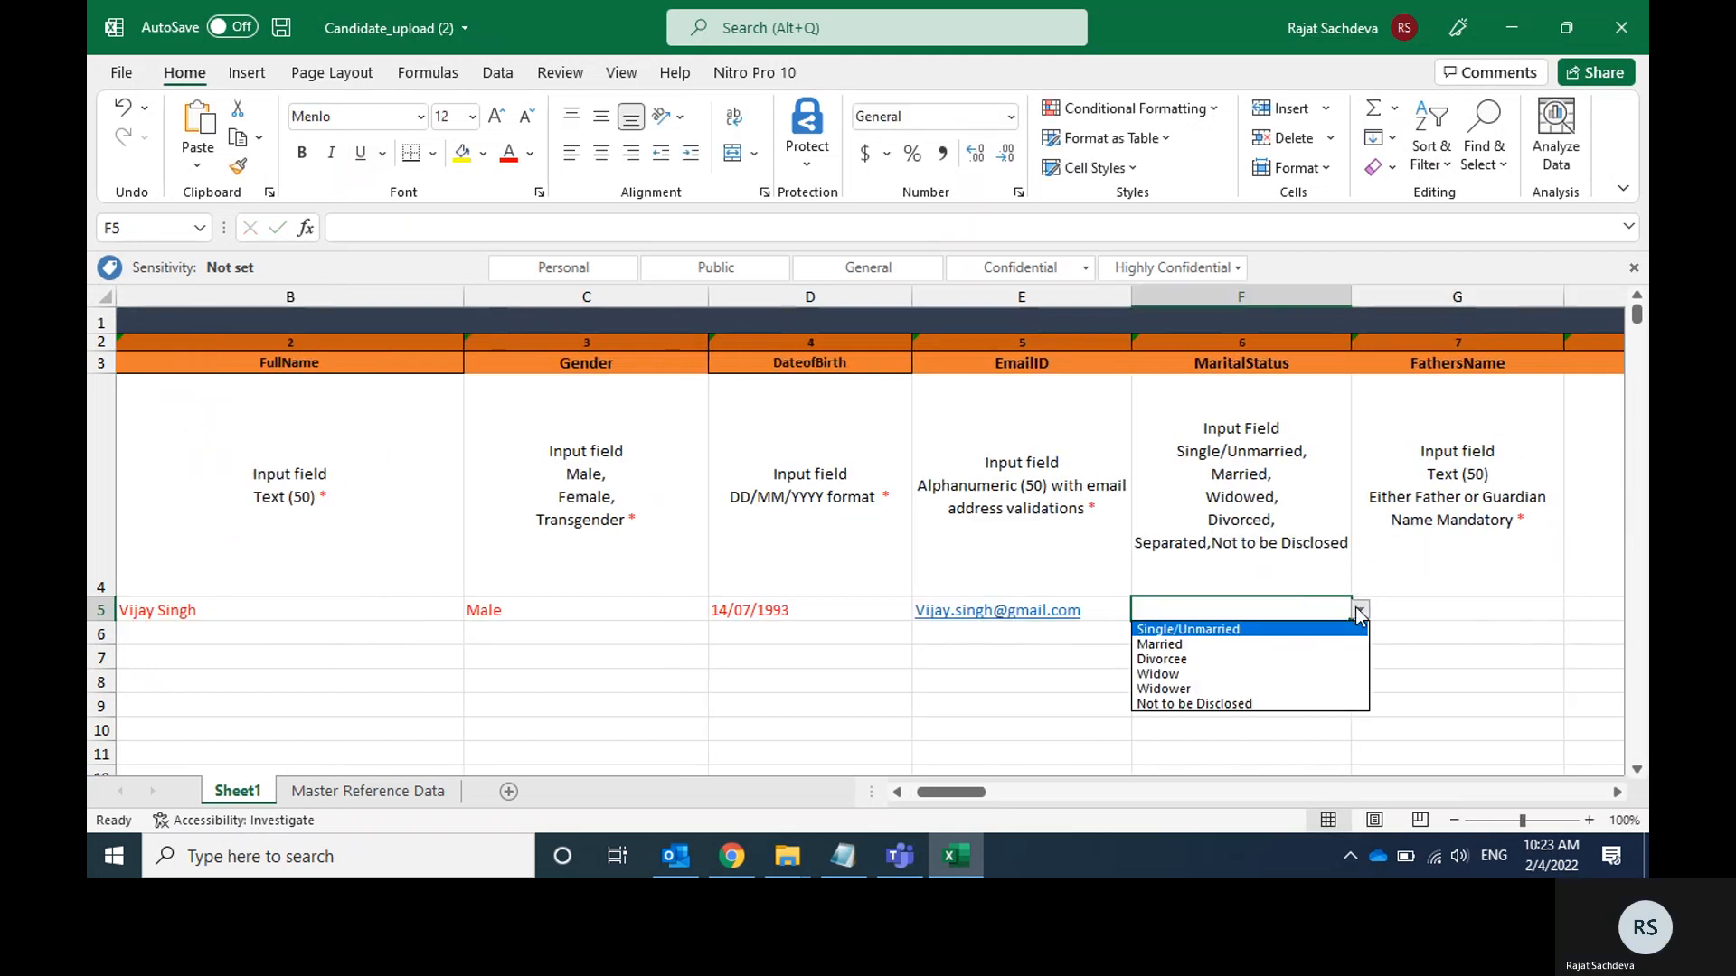
pyautogui.click(1360, 611)
pyautogui.press('Return')
pyautogui.press('Tab')
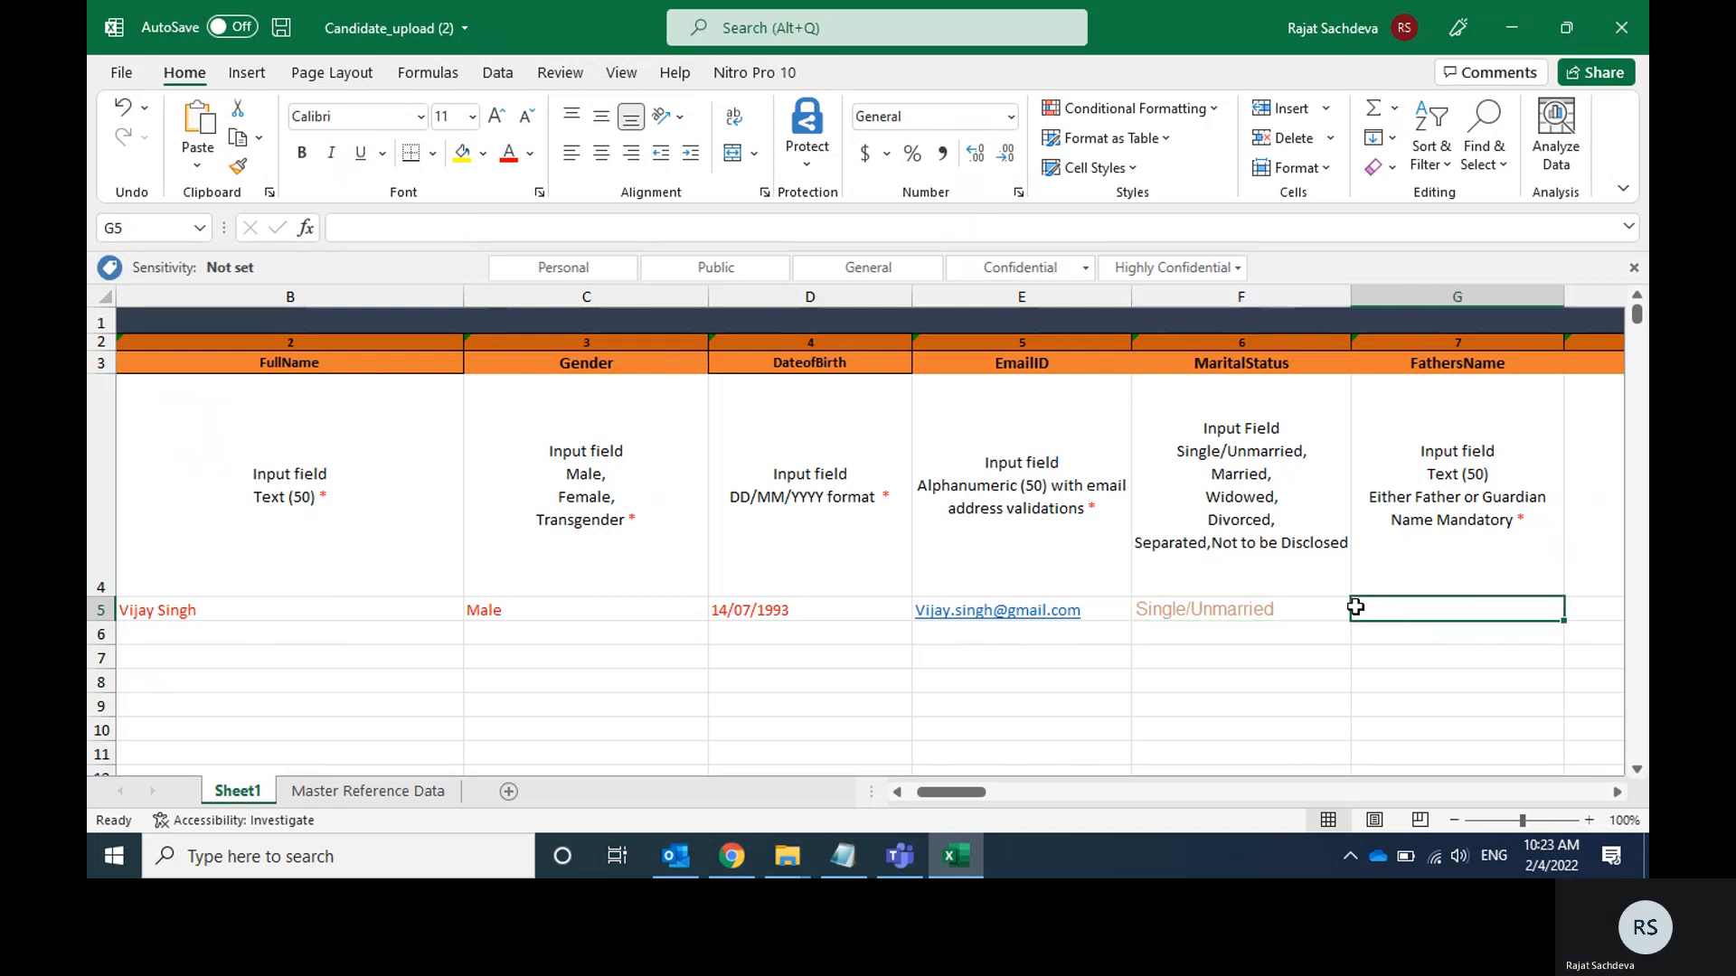
# Copy the father's name from the Notepad notes into the FathersName cell G5 of the Excel template.
pyautogui.hotkey('alt', 'Tab')
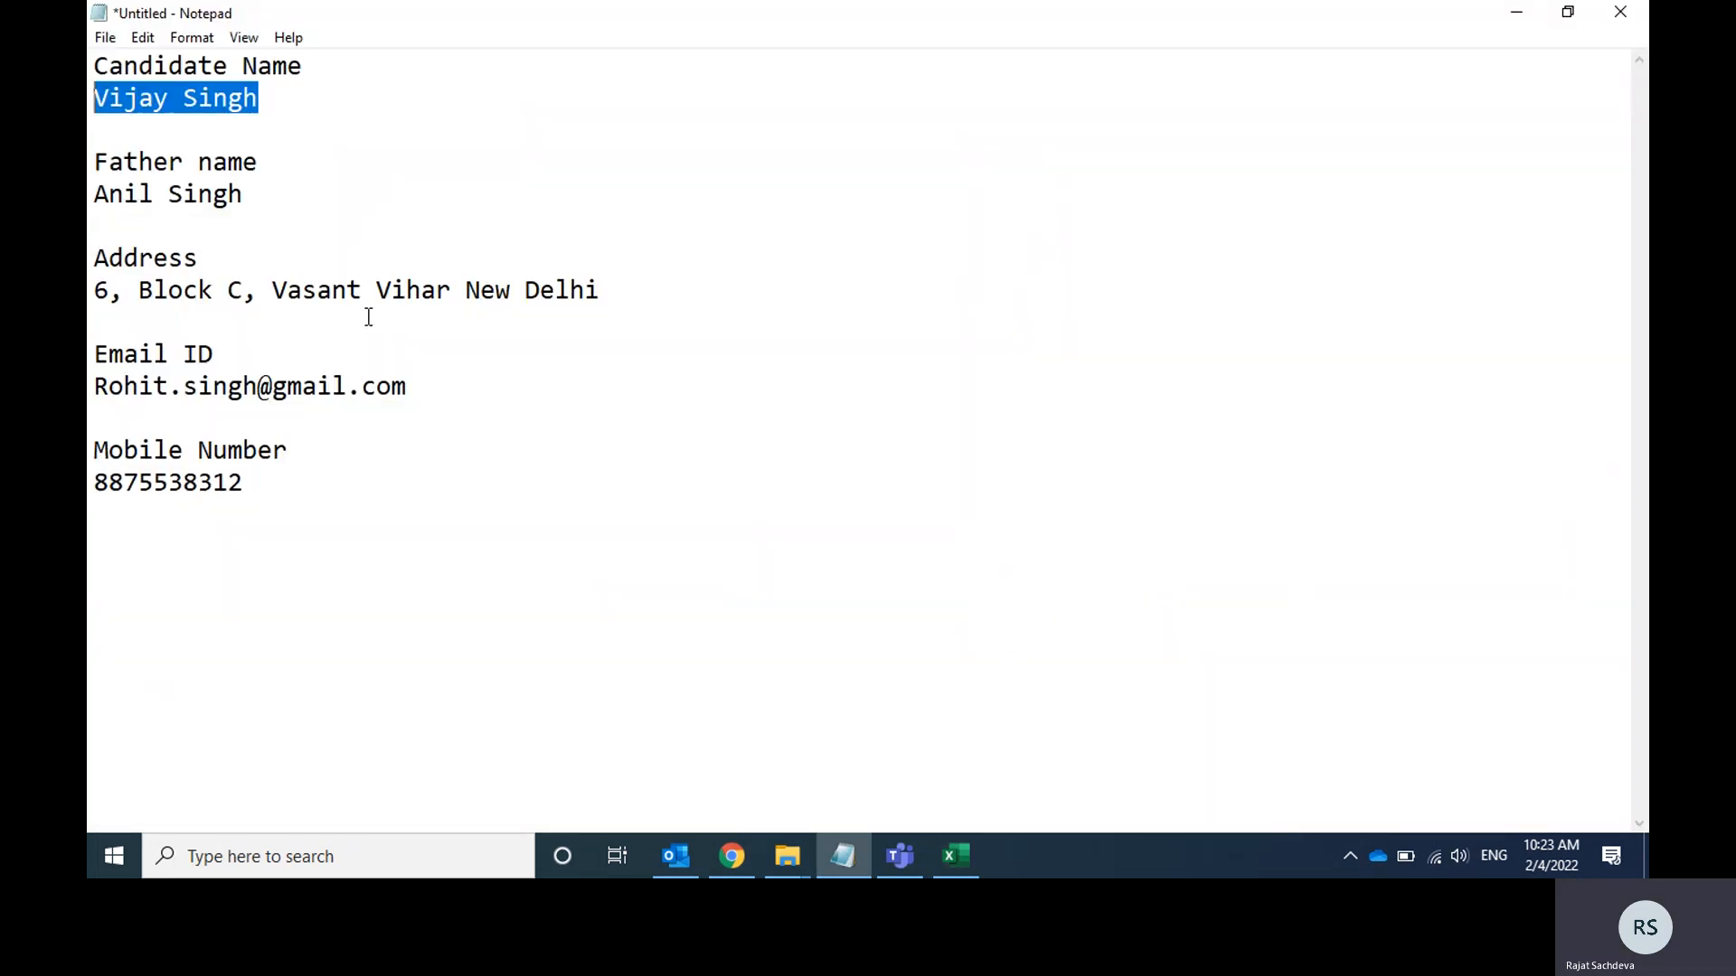
pyautogui.moveTo(246, 193); pyautogui.dragTo(96, 192)
pyautogui.hotkey('ctrl', 'c')
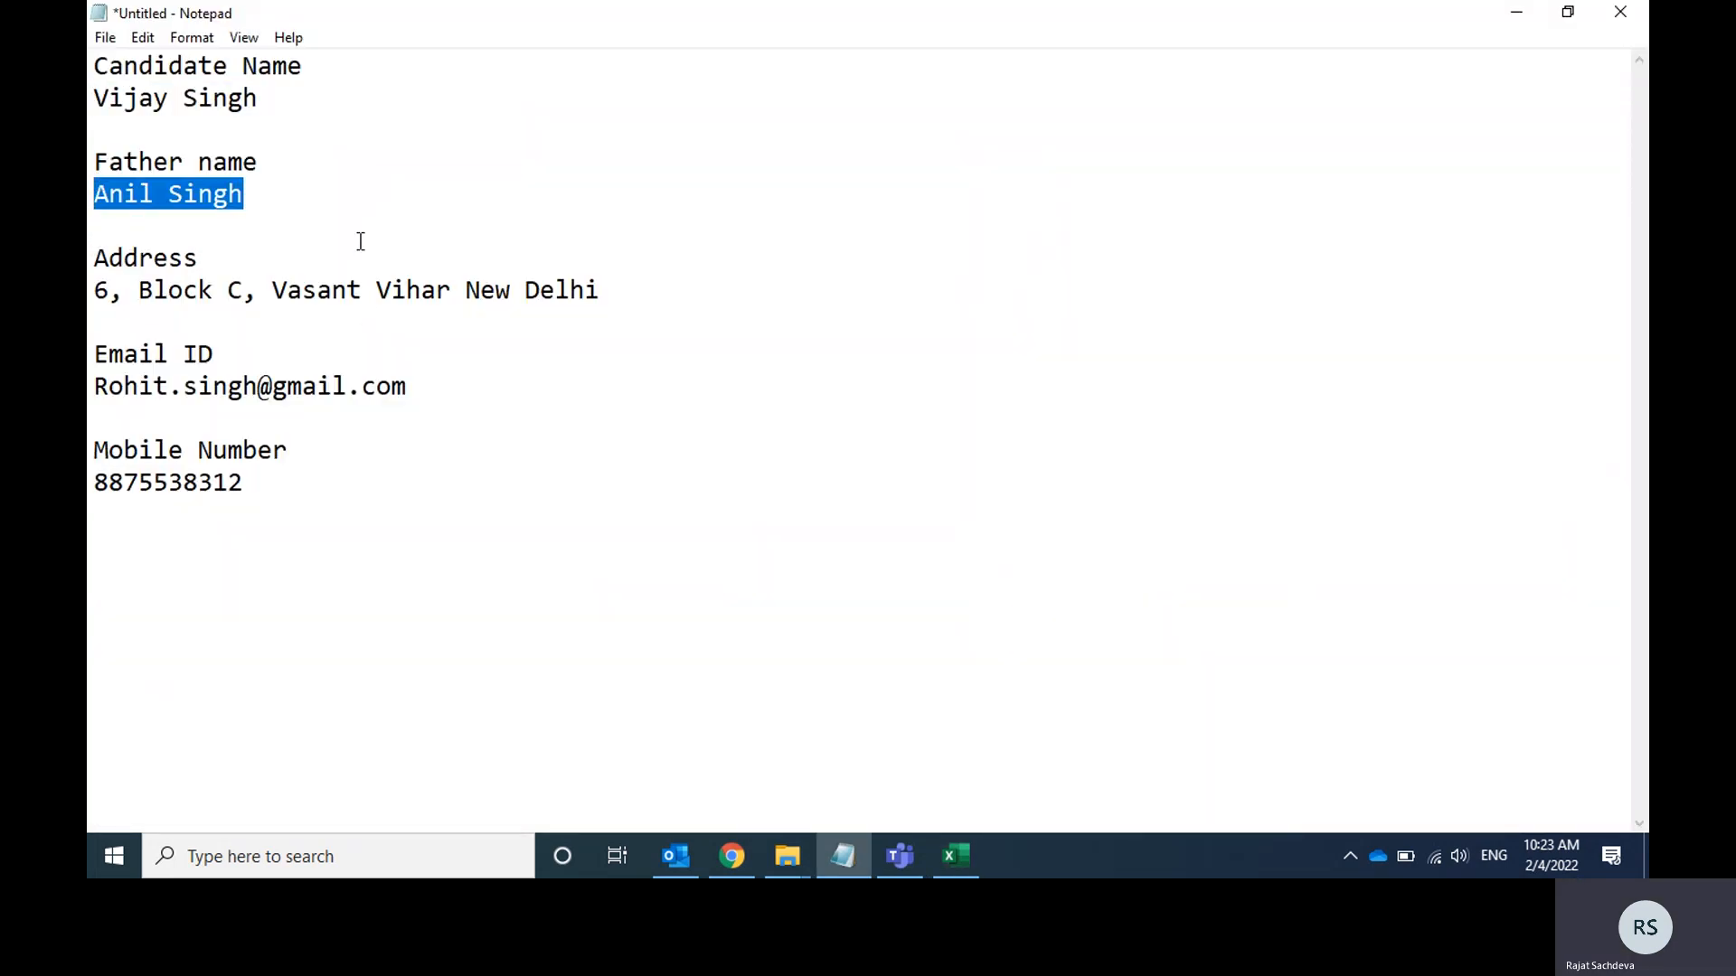
pyautogui.hotkey('alt', 'Tab')
pyautogui.hotkey('ctrl', 'v')
pyautogui.press('Tab')
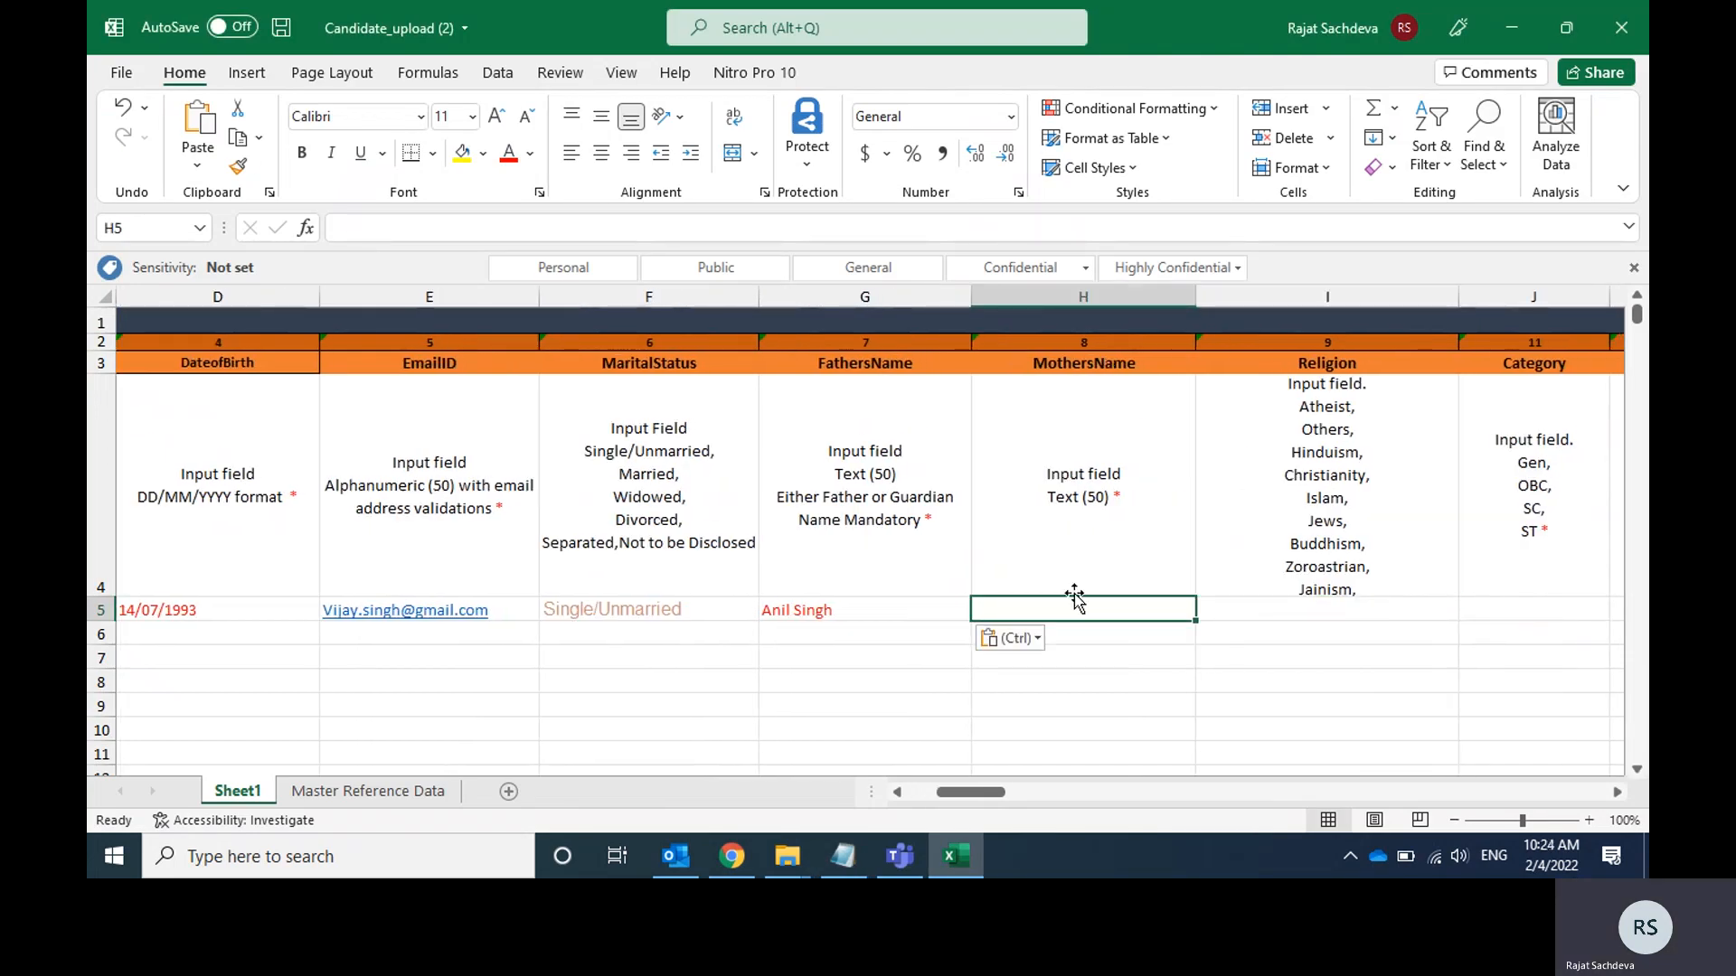
pyautogui.press('Left')
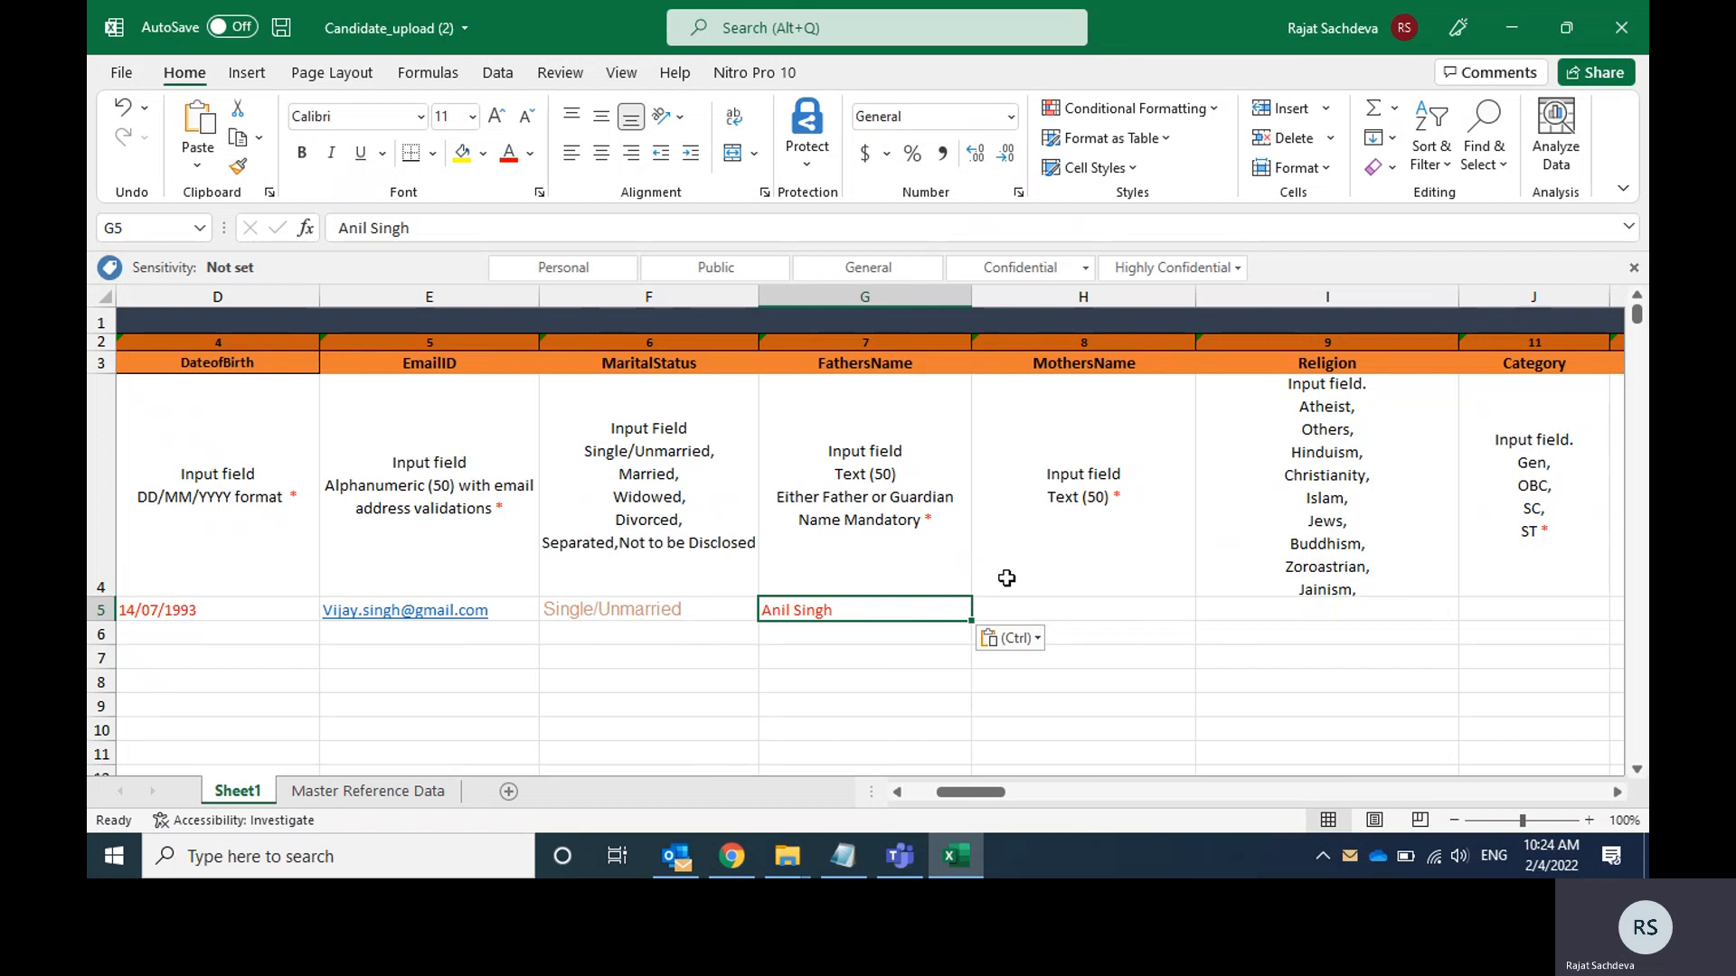
# Copy the FathersName entry from cell G5 into the MothersName cell H5.
pyautogui.press('Tab')
pyautogui.press('Left')
pyautogui.hotkey('ctrl', 'c')
pyautogui.press('Right')
pyautogui.hotkey('ctrl', 'v')
pyautogui.press('Escape')
# Set the candidate's Religion in cell I5 to Hinduism.
pyautogui.press('Tab')
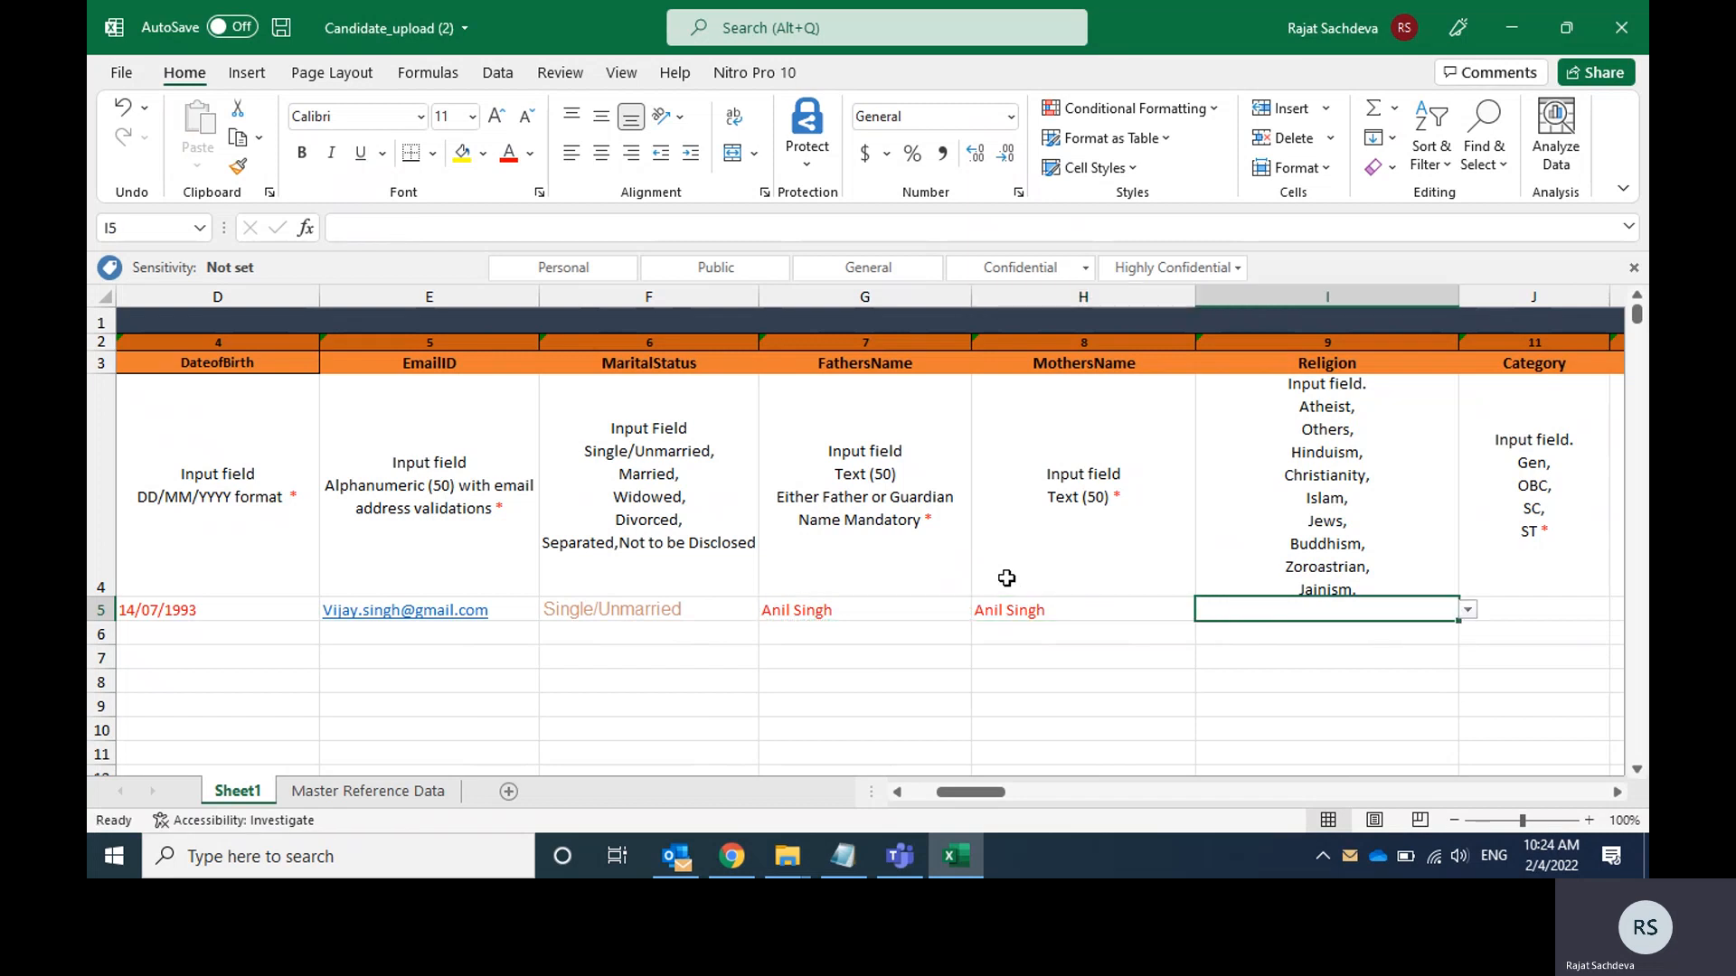
pyautogui.click(1468, 612)
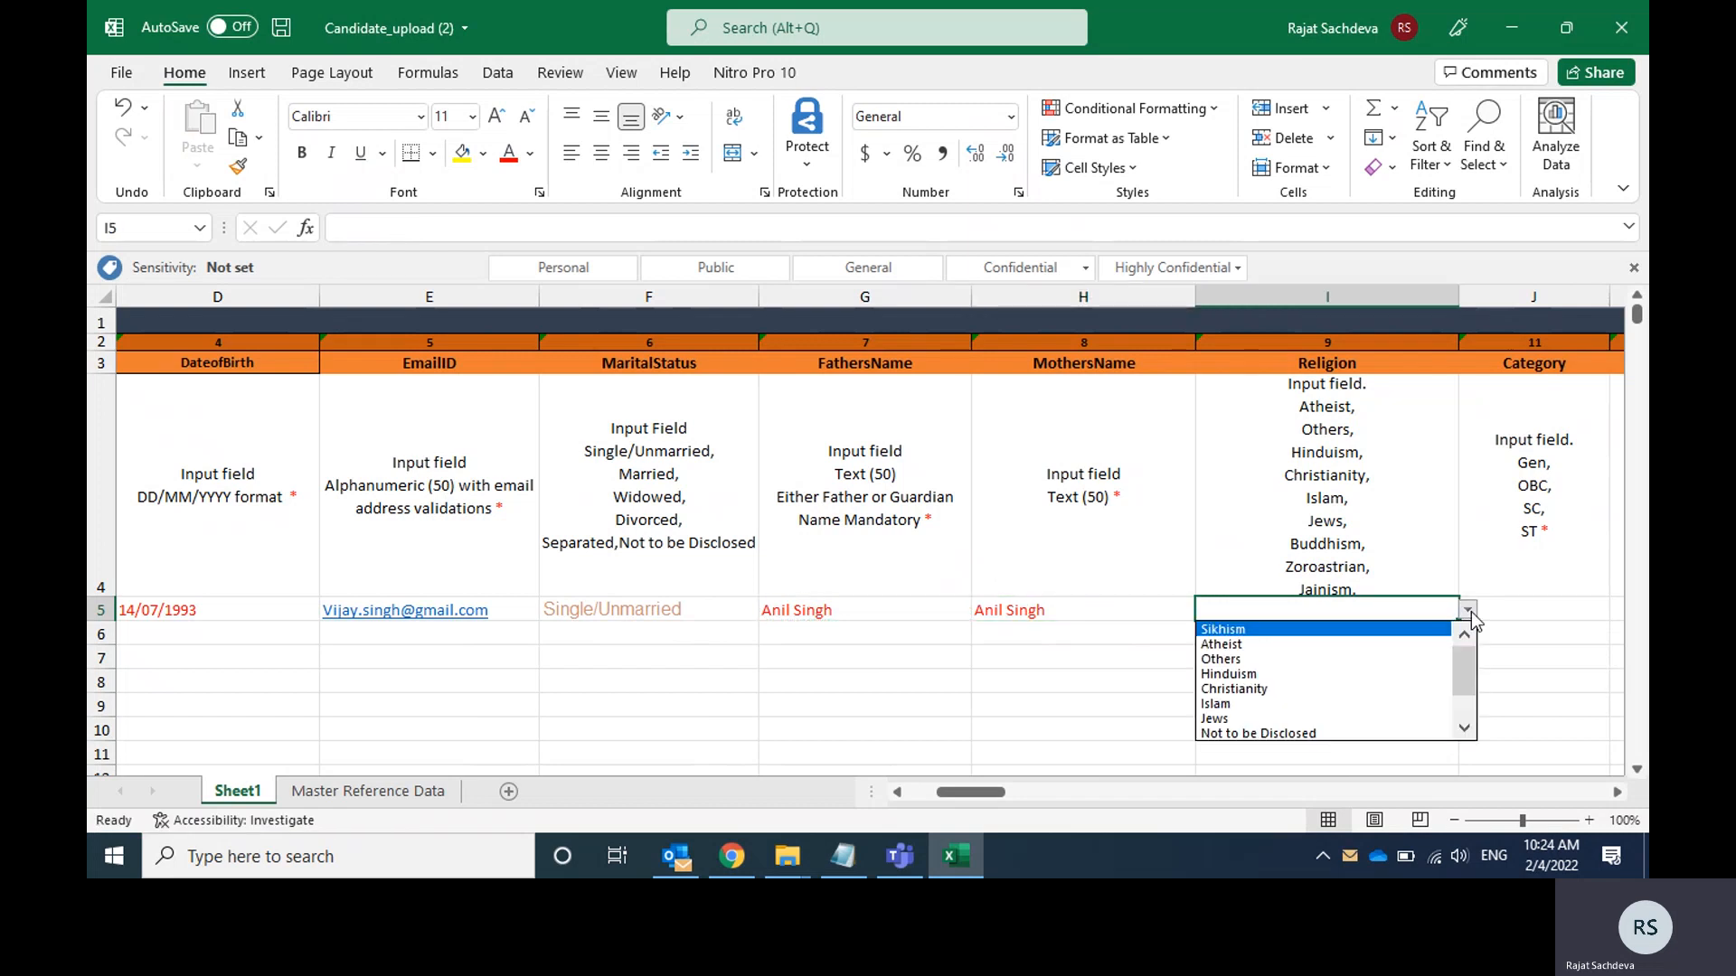
pyautogui.press('Down')
pyautogui.press('Down')
pyautogui.press('Down')
pyautogui.press('Return')
pyautogui.press('Tab')
pyautogui.press('Tab')
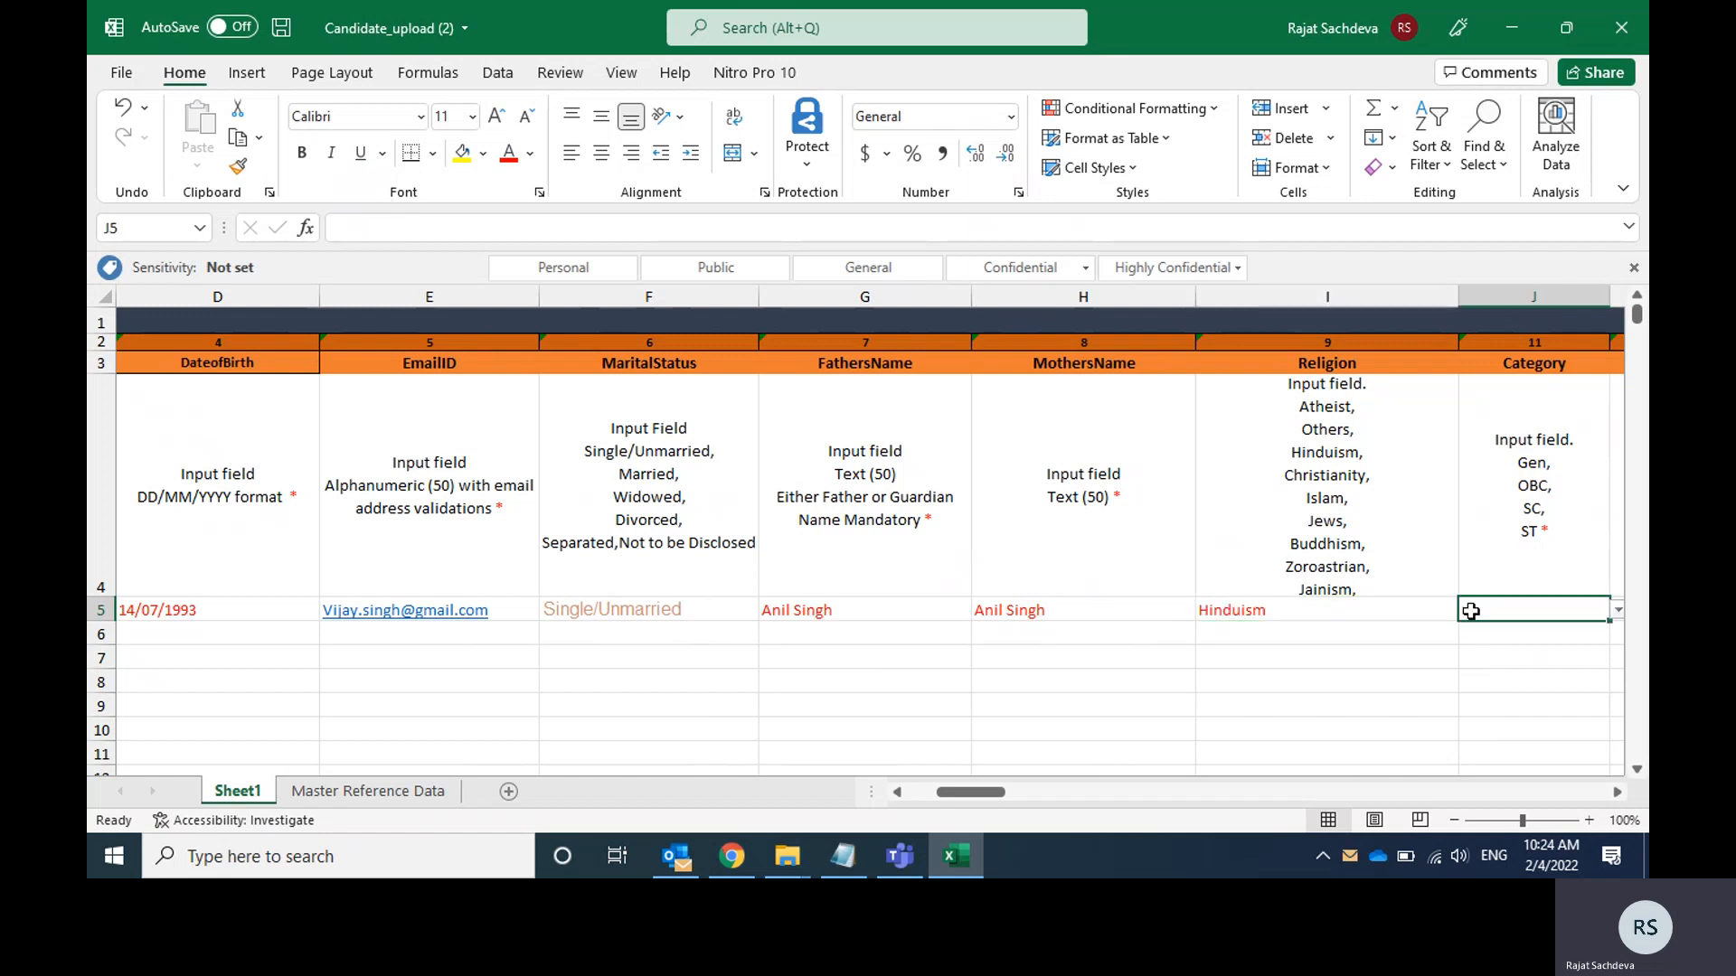
# Set the candidate's Category in cell J5 to Gen.
pyautogui.hotkey('shift', 'Tab')
pyautogui.click(1415, 612)
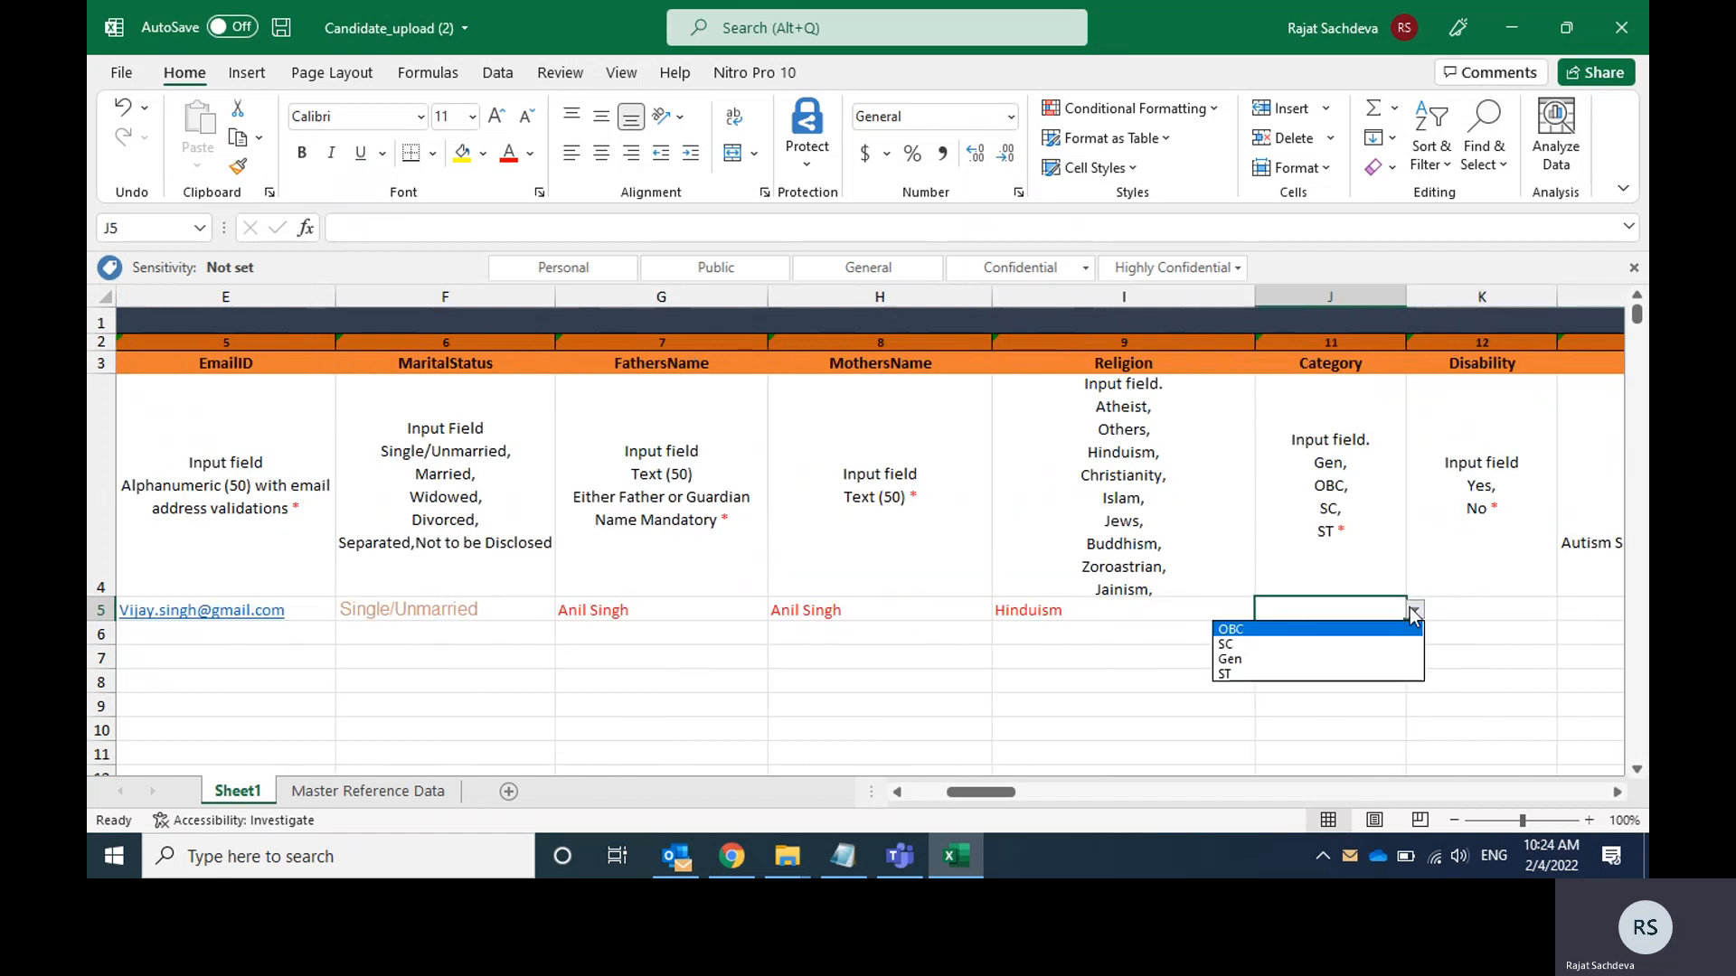
pyautogui.press('Down')
pyautogui.press('Down')
pyautogui.press('Return')
# Set the candidate's Disability in cell K5 to Yes.
pyautogui.press('Tab')
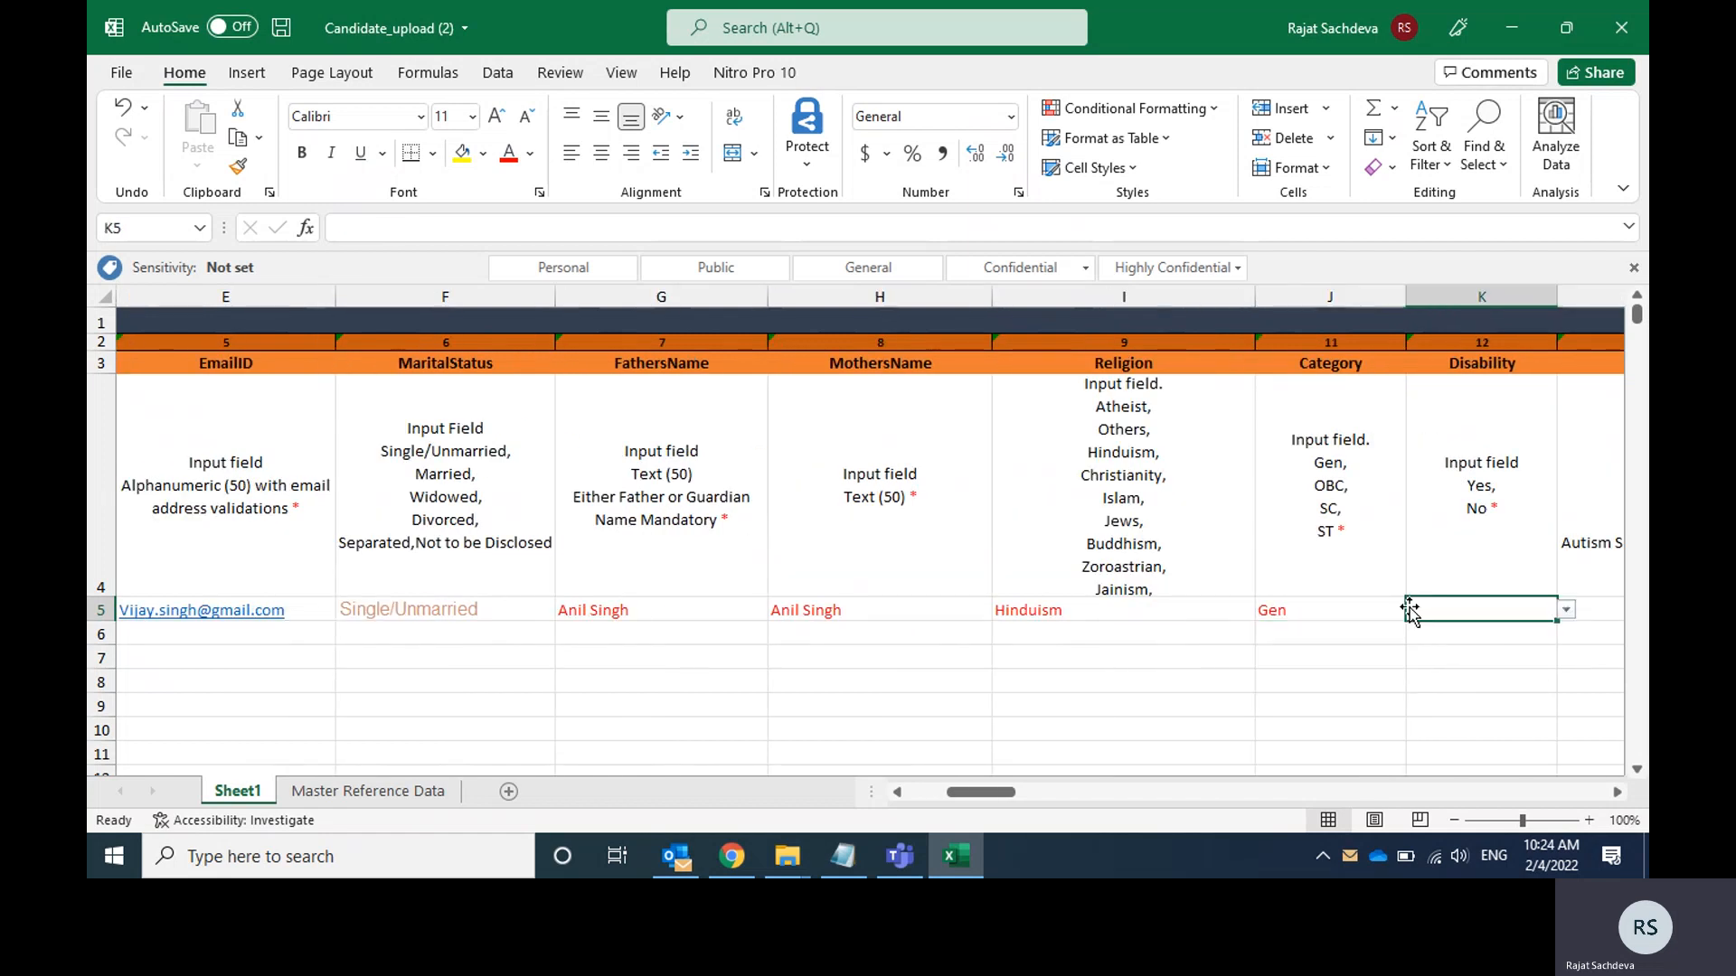
pyautogui.press('Tab')
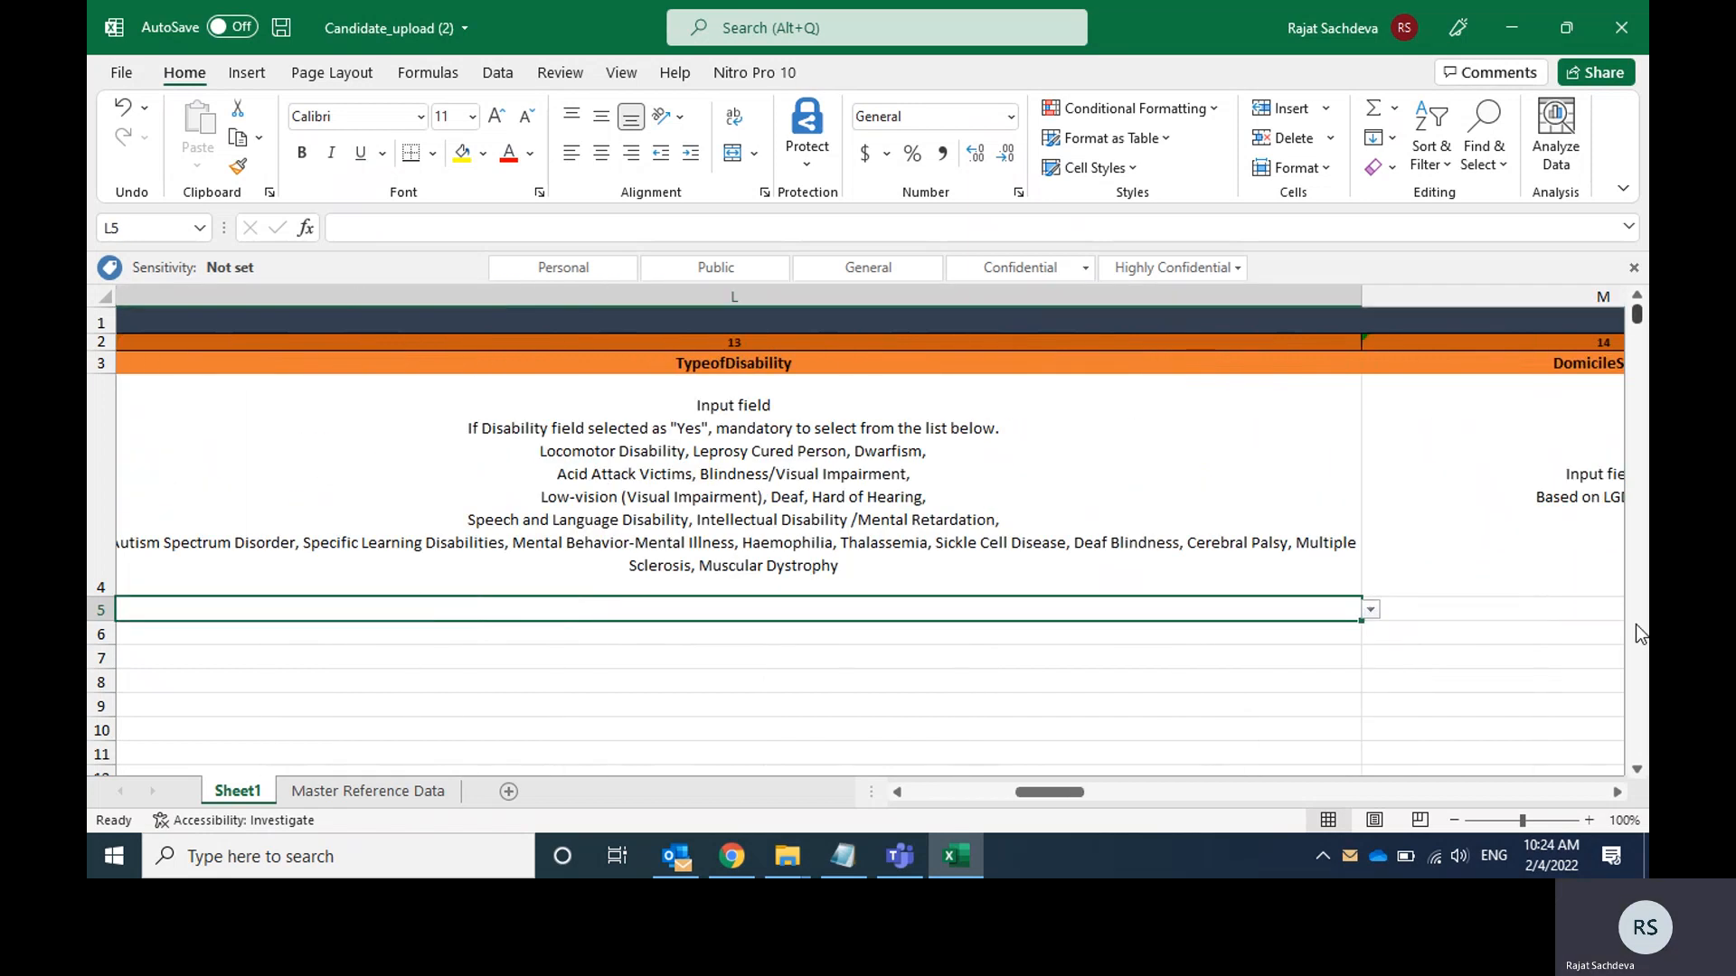
pyautogui.hotkey('shift', 'Tab')
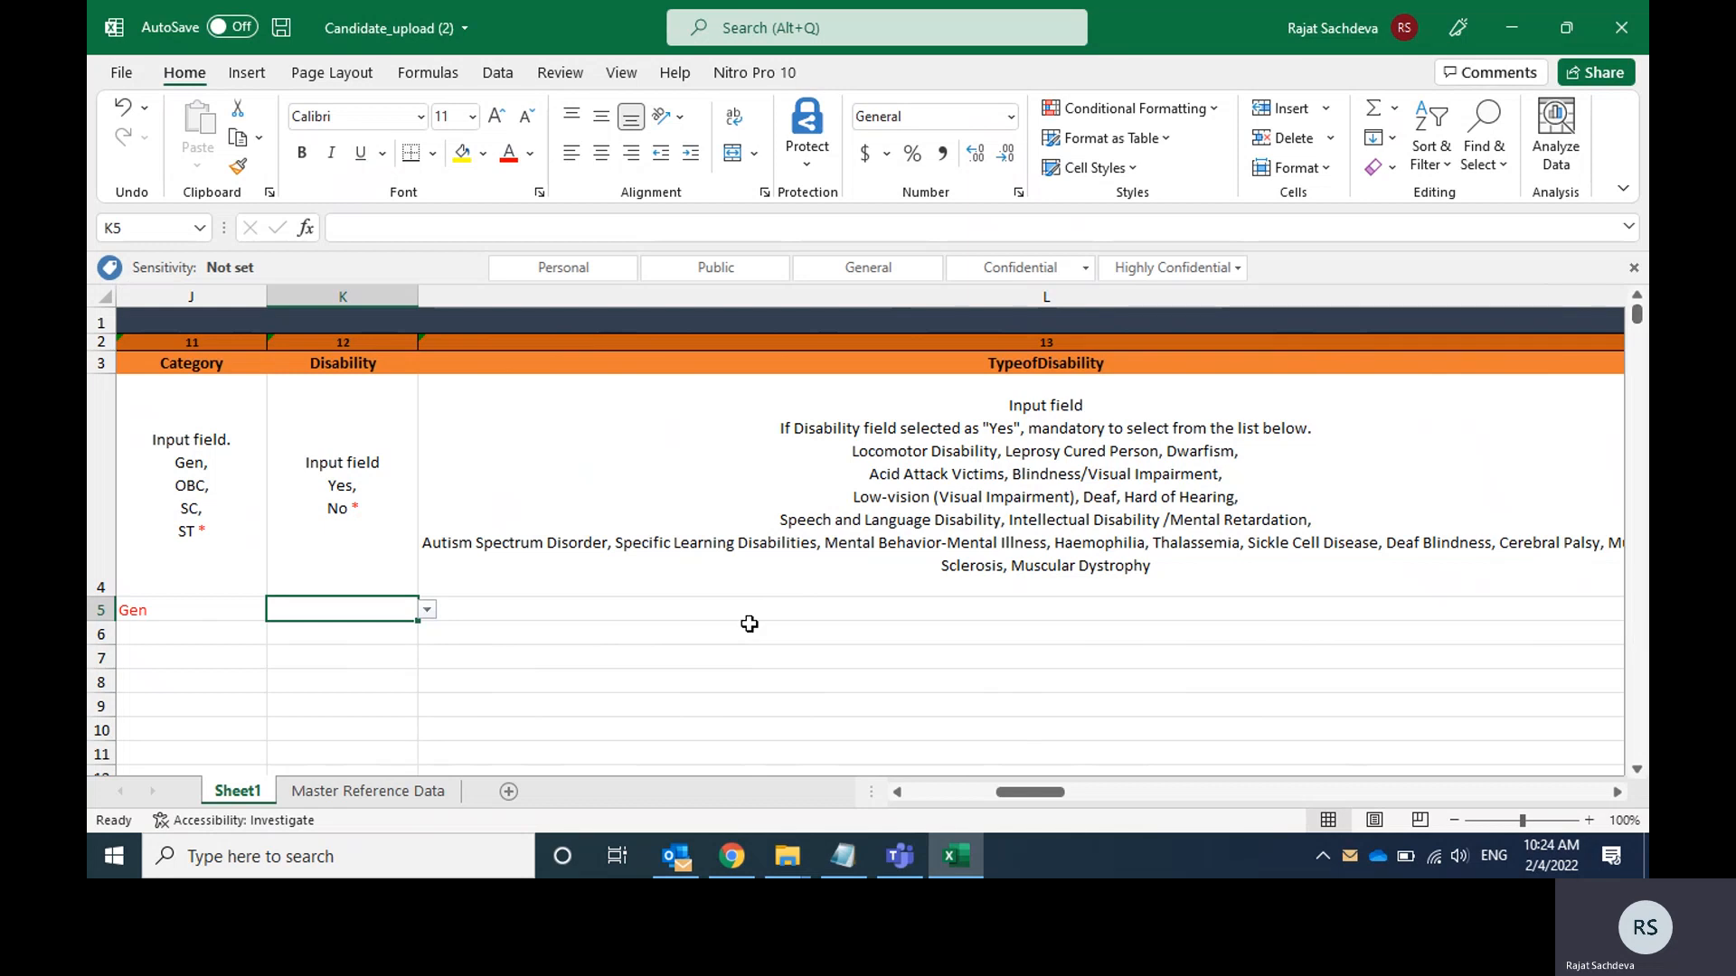
pyautogui.click(427, 610)
pyautogui.press('Down')
pyautogui.press('Up')
pyautogui.press('Return')
# Zoom the sheet out to 90% and review the disability options offered for the TypeofDisability cell L5.
pyautogui.click(543, 609)
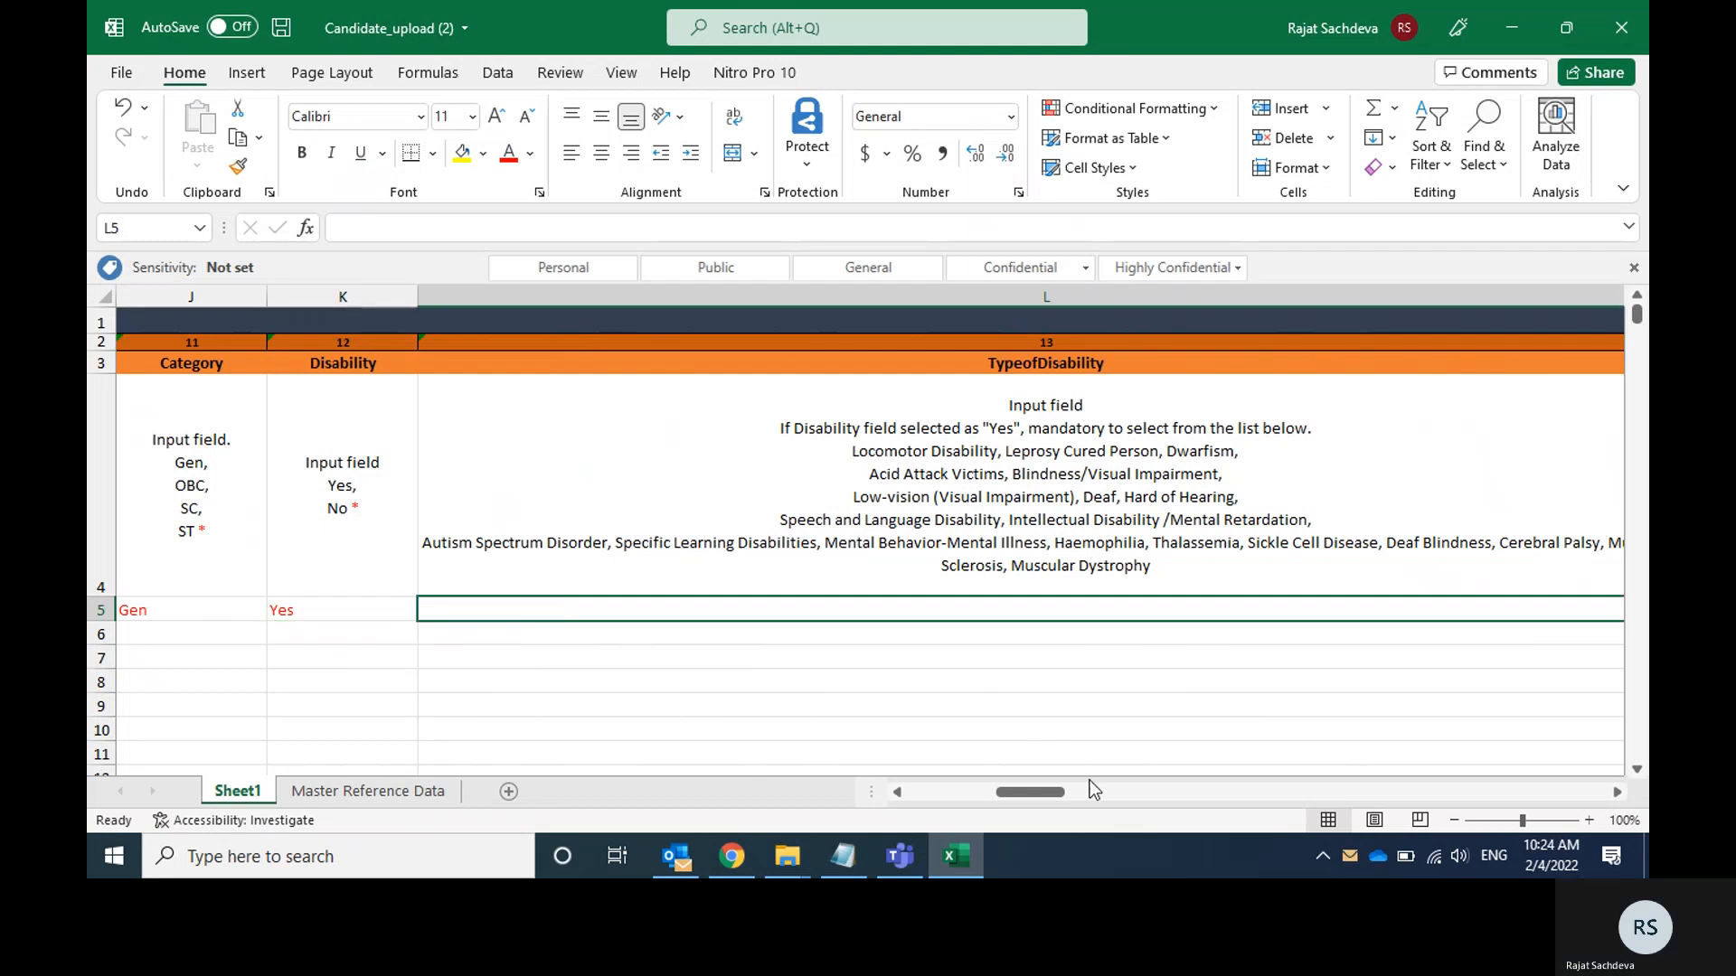
pyautogui.click(1452, 822)
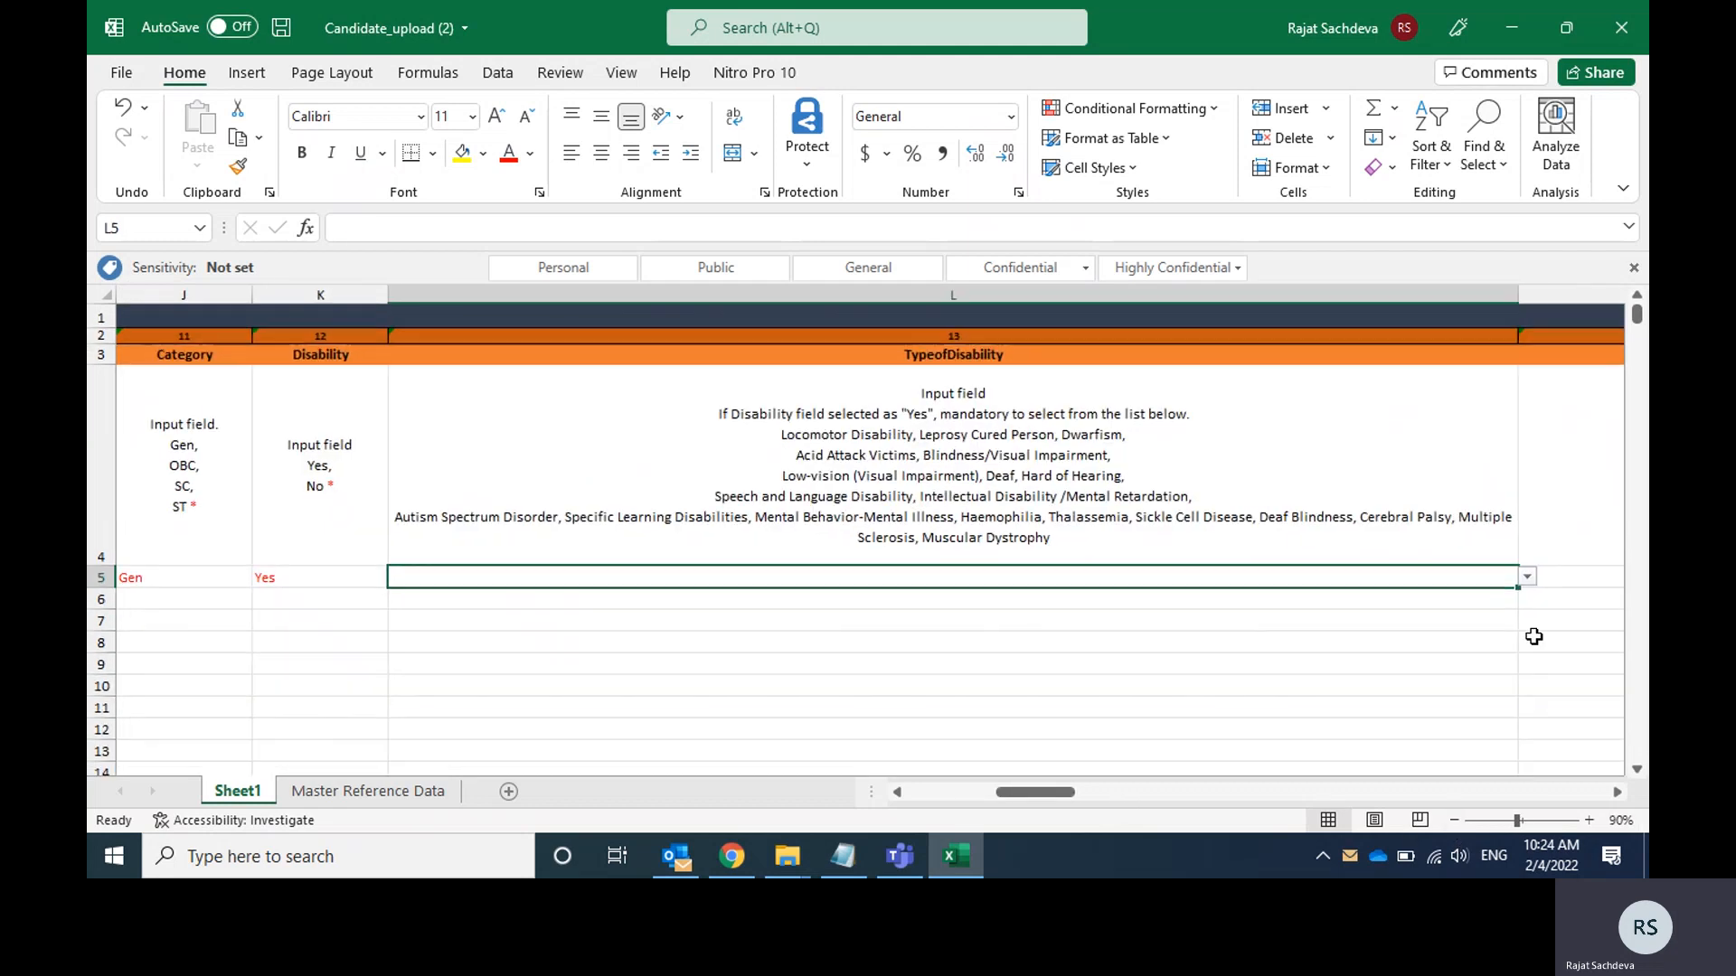
pyautogui.click(1527, 577)
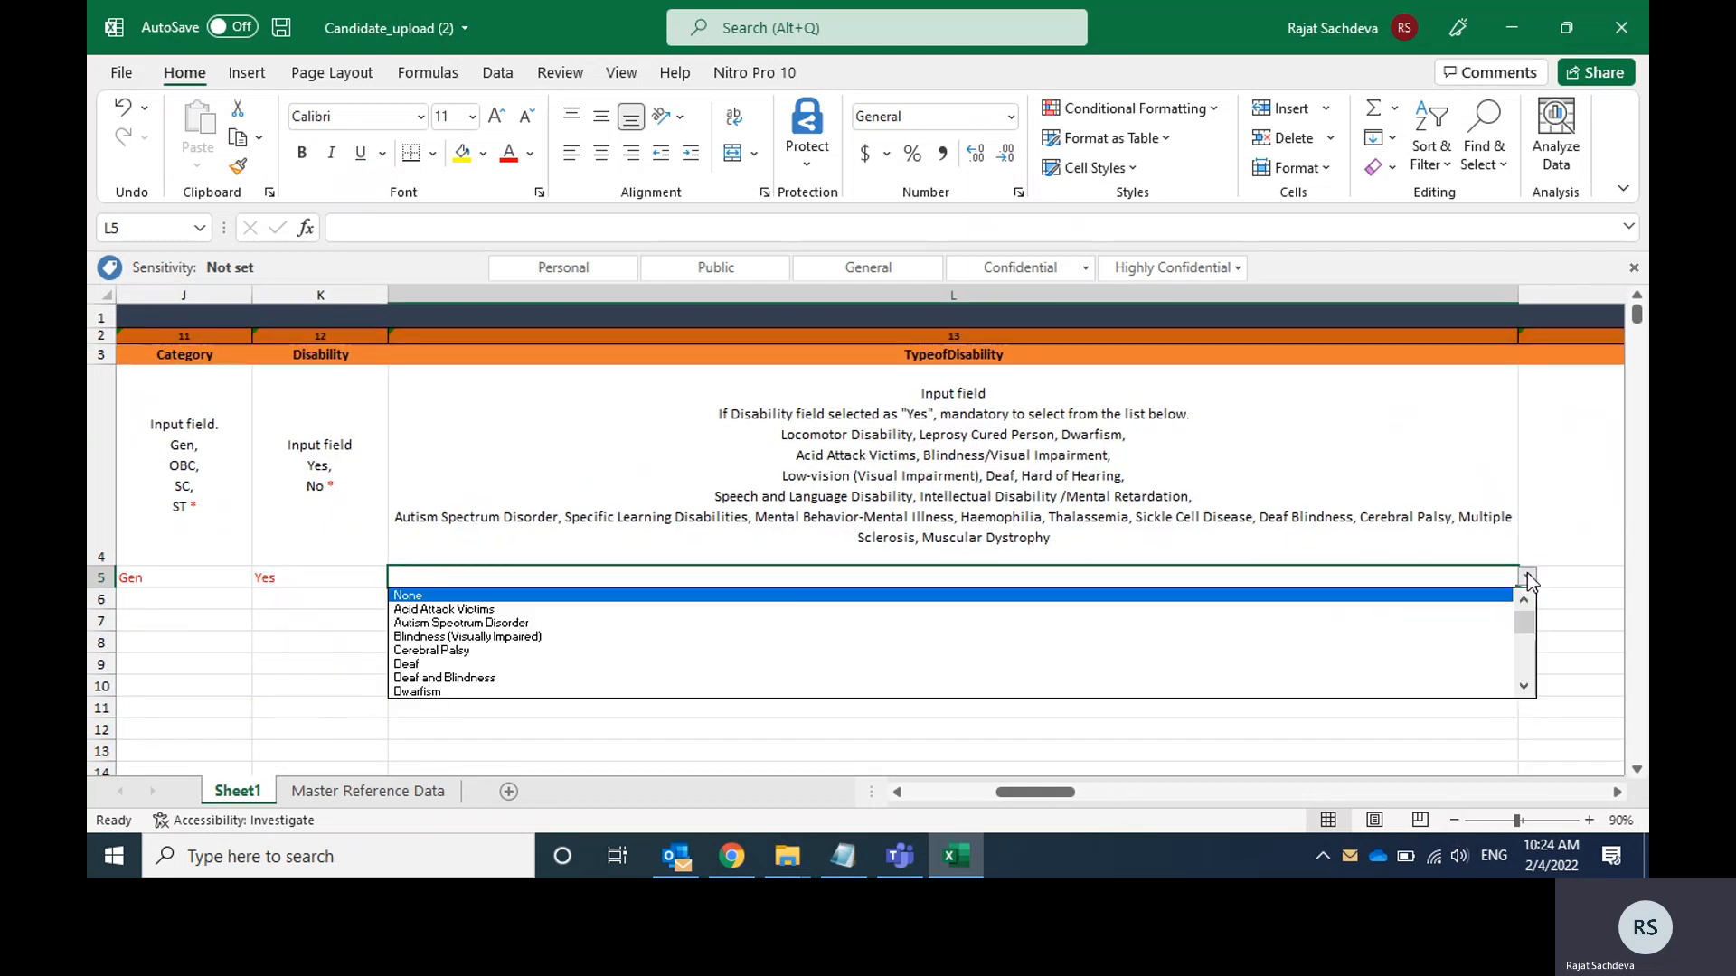
pyautogui.click(1527, 576)
# Change the candidate's Disability in cell K5 to No.
pyautogui.click(372, 580)
pyautogui.click(397, 577)
pyautogui.click(217, 609)
pyautogui.click(398, 579)
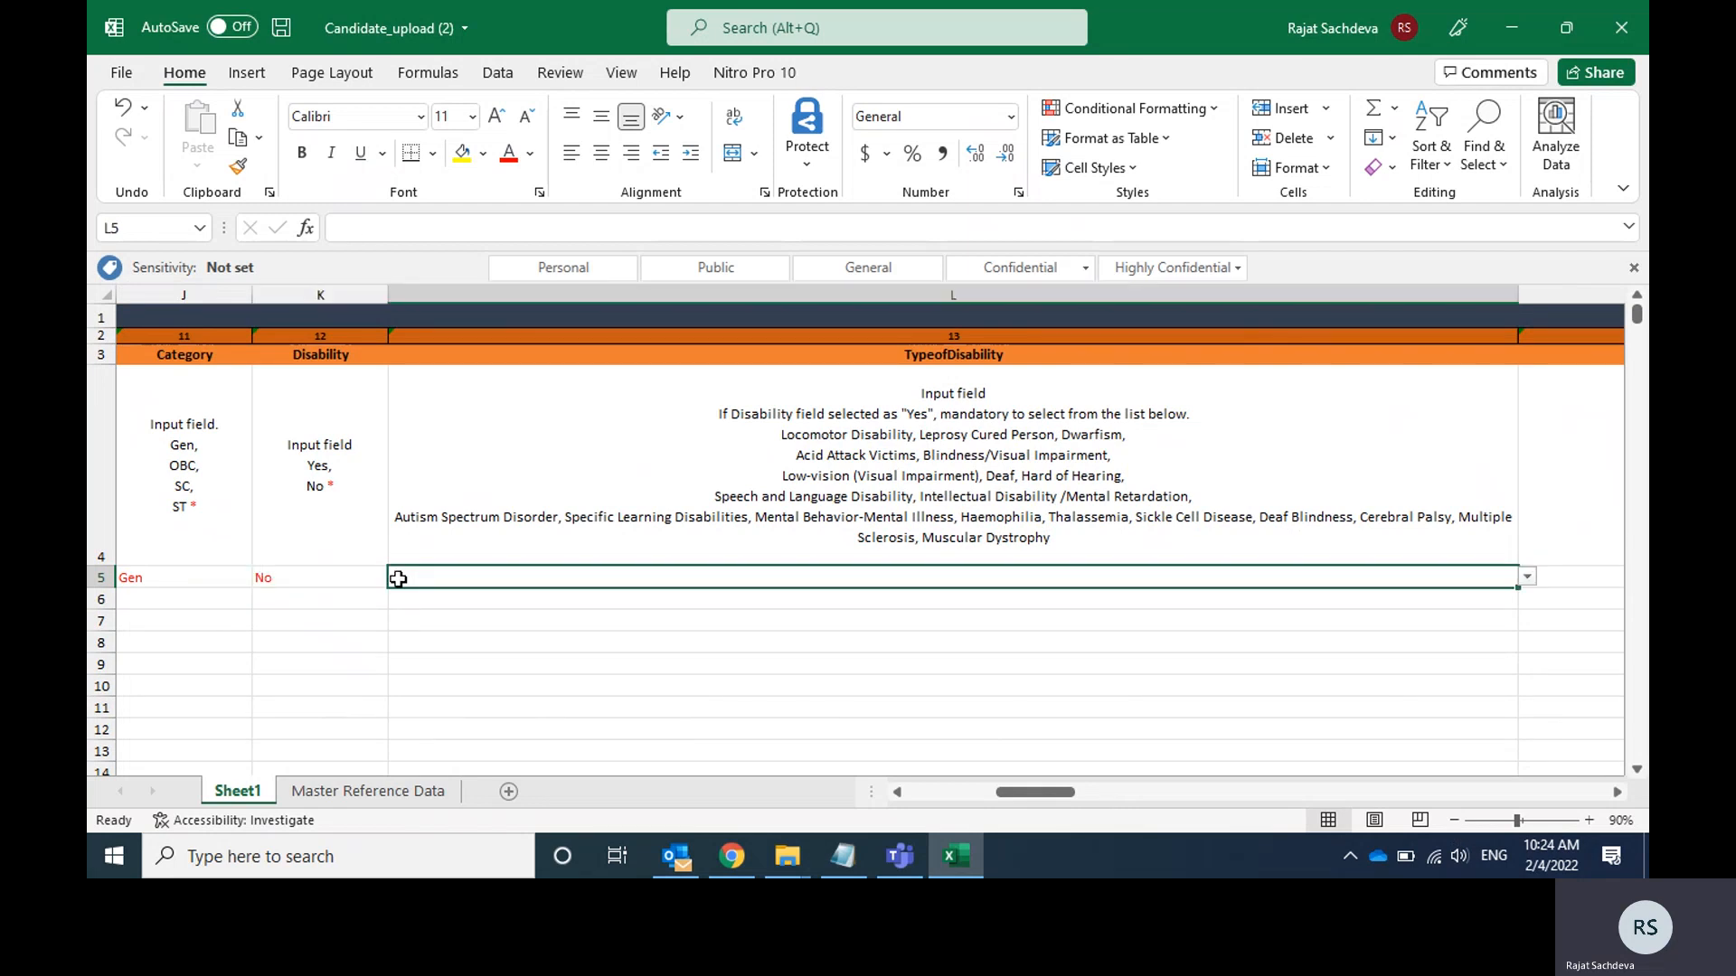
# Examine the TypeofDisability instruction in cell L4 on when a disability type must be selected, leaving cell L5 blank.
pyautogui.click(1530, 579)
pyautogui.click(1532, 581)
pyautogui.click(1009, 412)
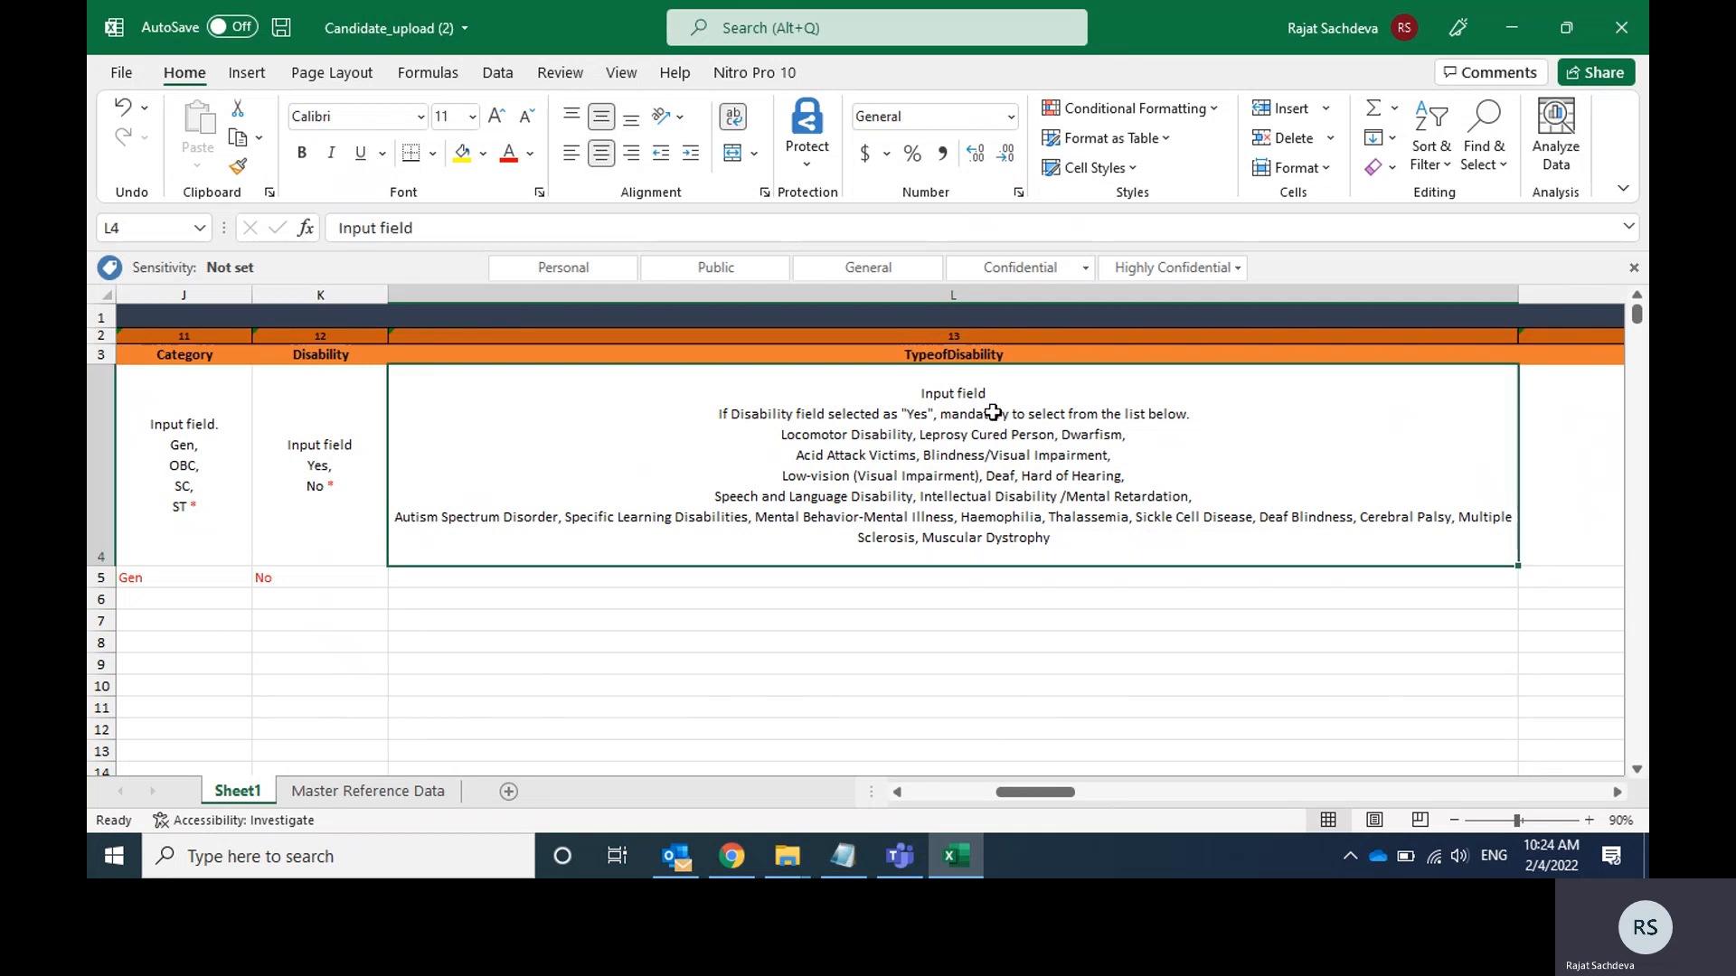
pyautogui.doubleClick(721, 412)
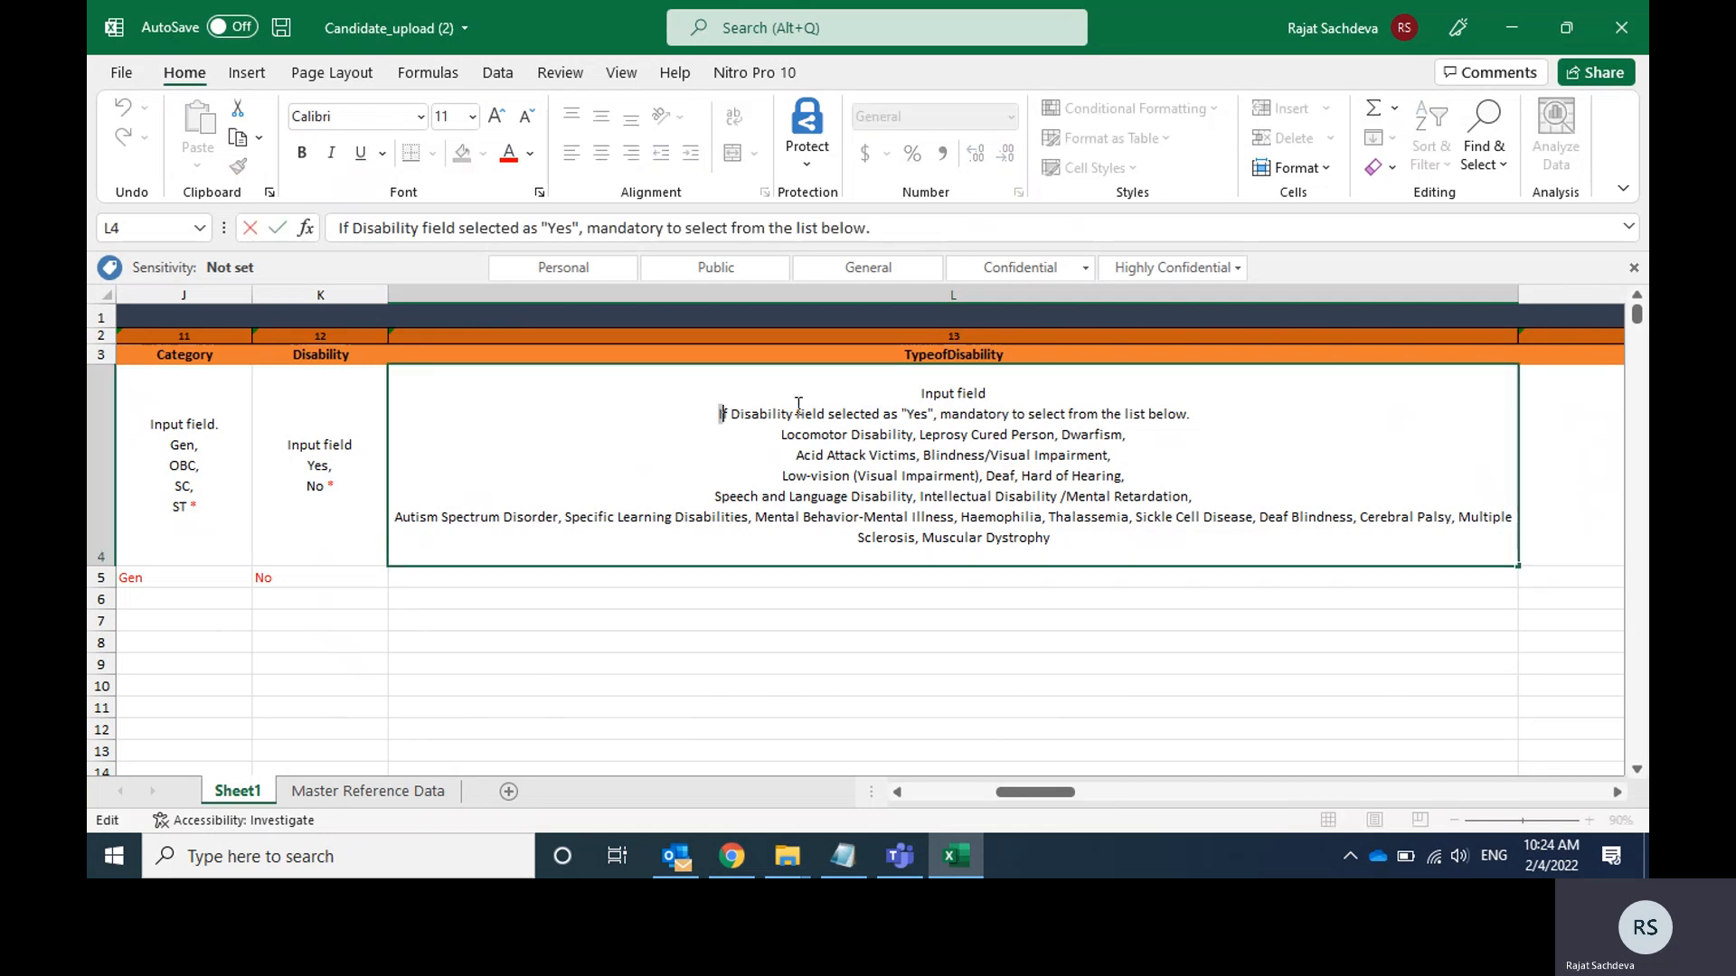
pyautogui.moveTo(721, 412); pyautogui.dragTo(1192, 413)
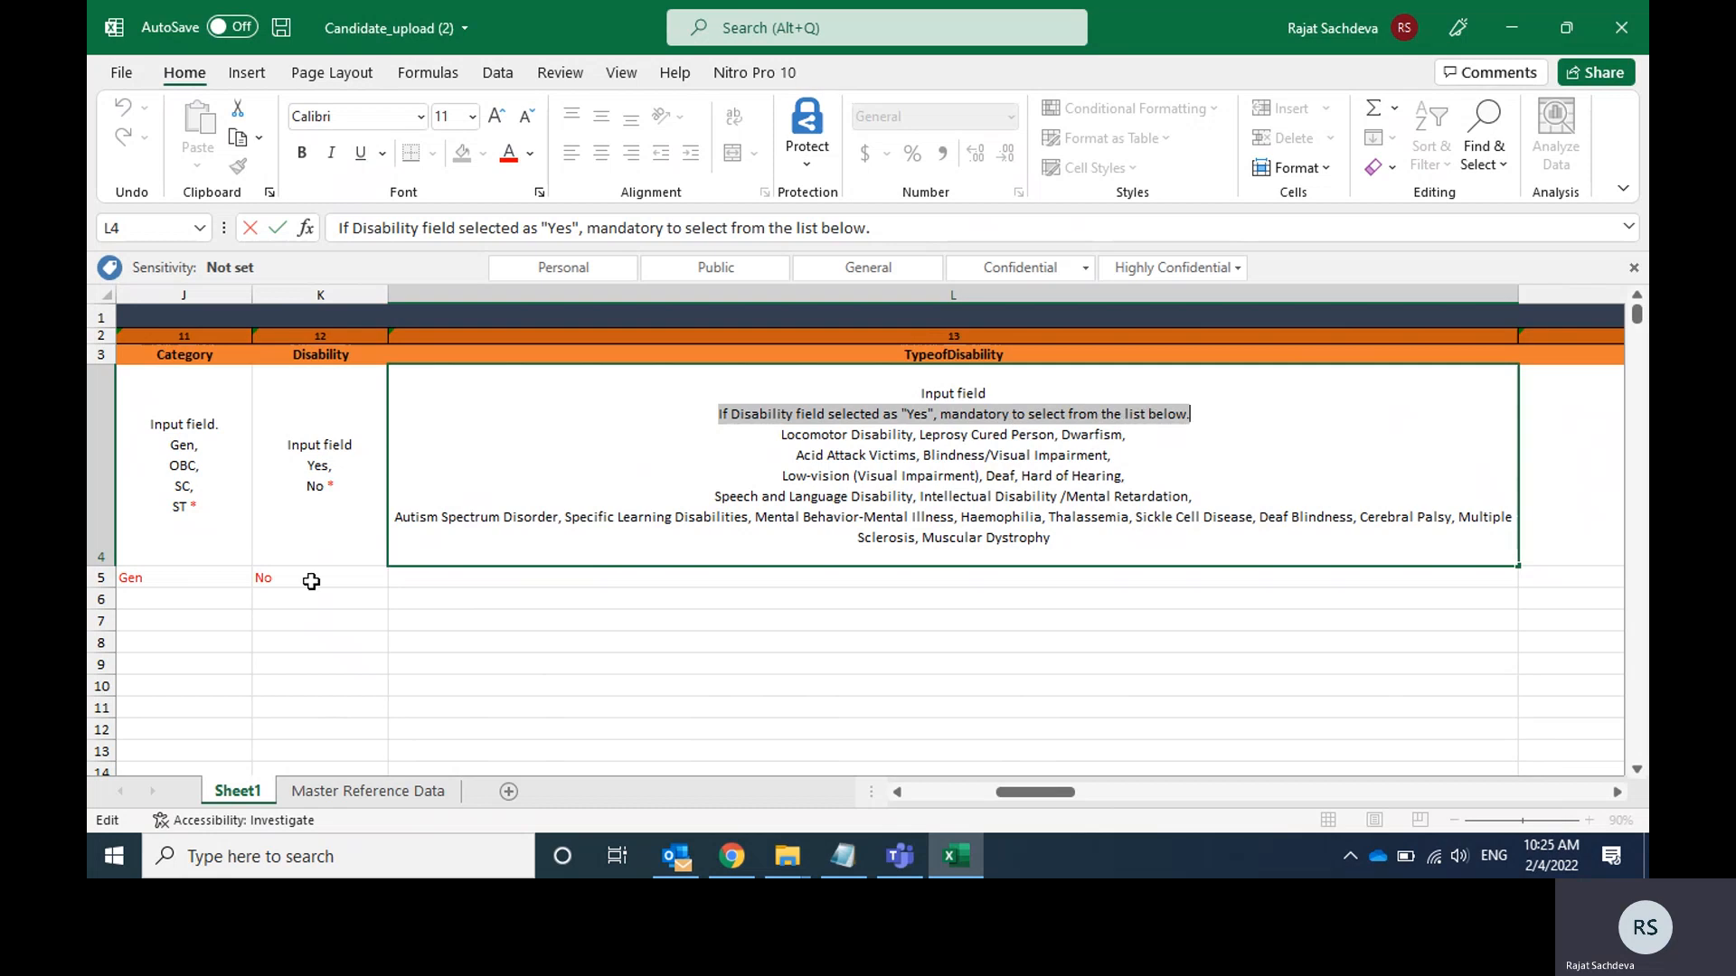
pyautogui.click(822, 582)
# Set the candidate's DomicileState in cell M5 to DELHI.
pyautogui.press('Tab')
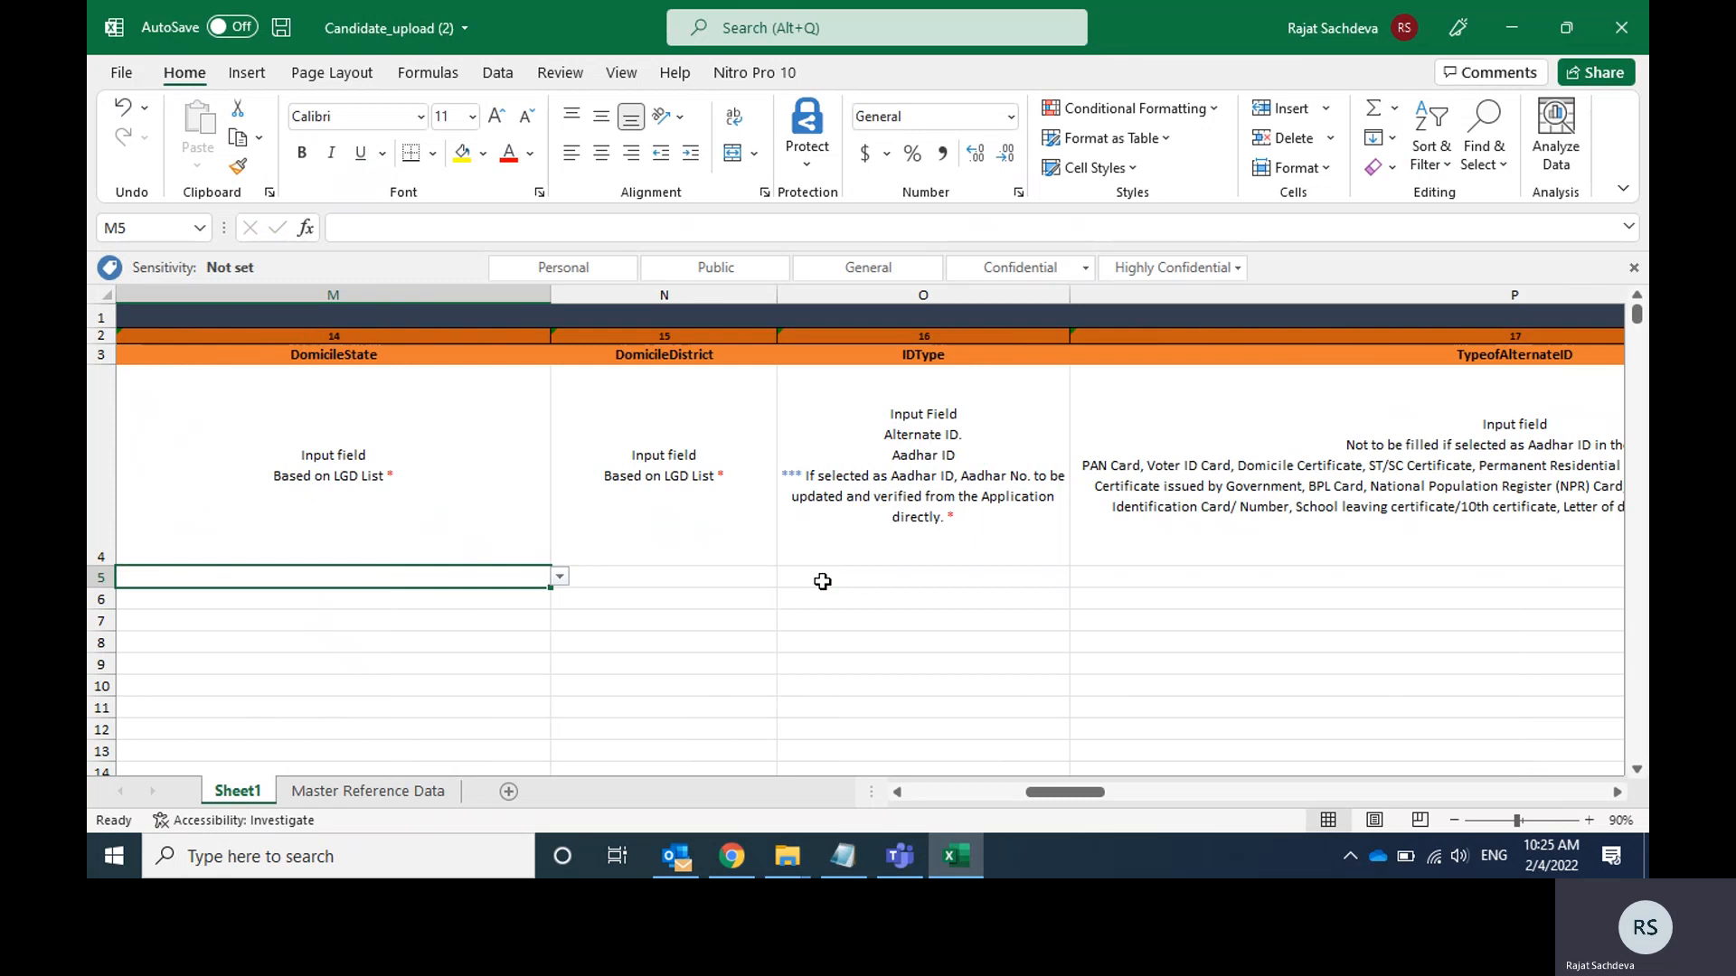
pyautogui.click(559, 575)
pyautogui.press('Down')
pyautogui.press('Down')
pyautogui.press('Down')
pyautogui.press('Down')
pyautogui.press('Down')
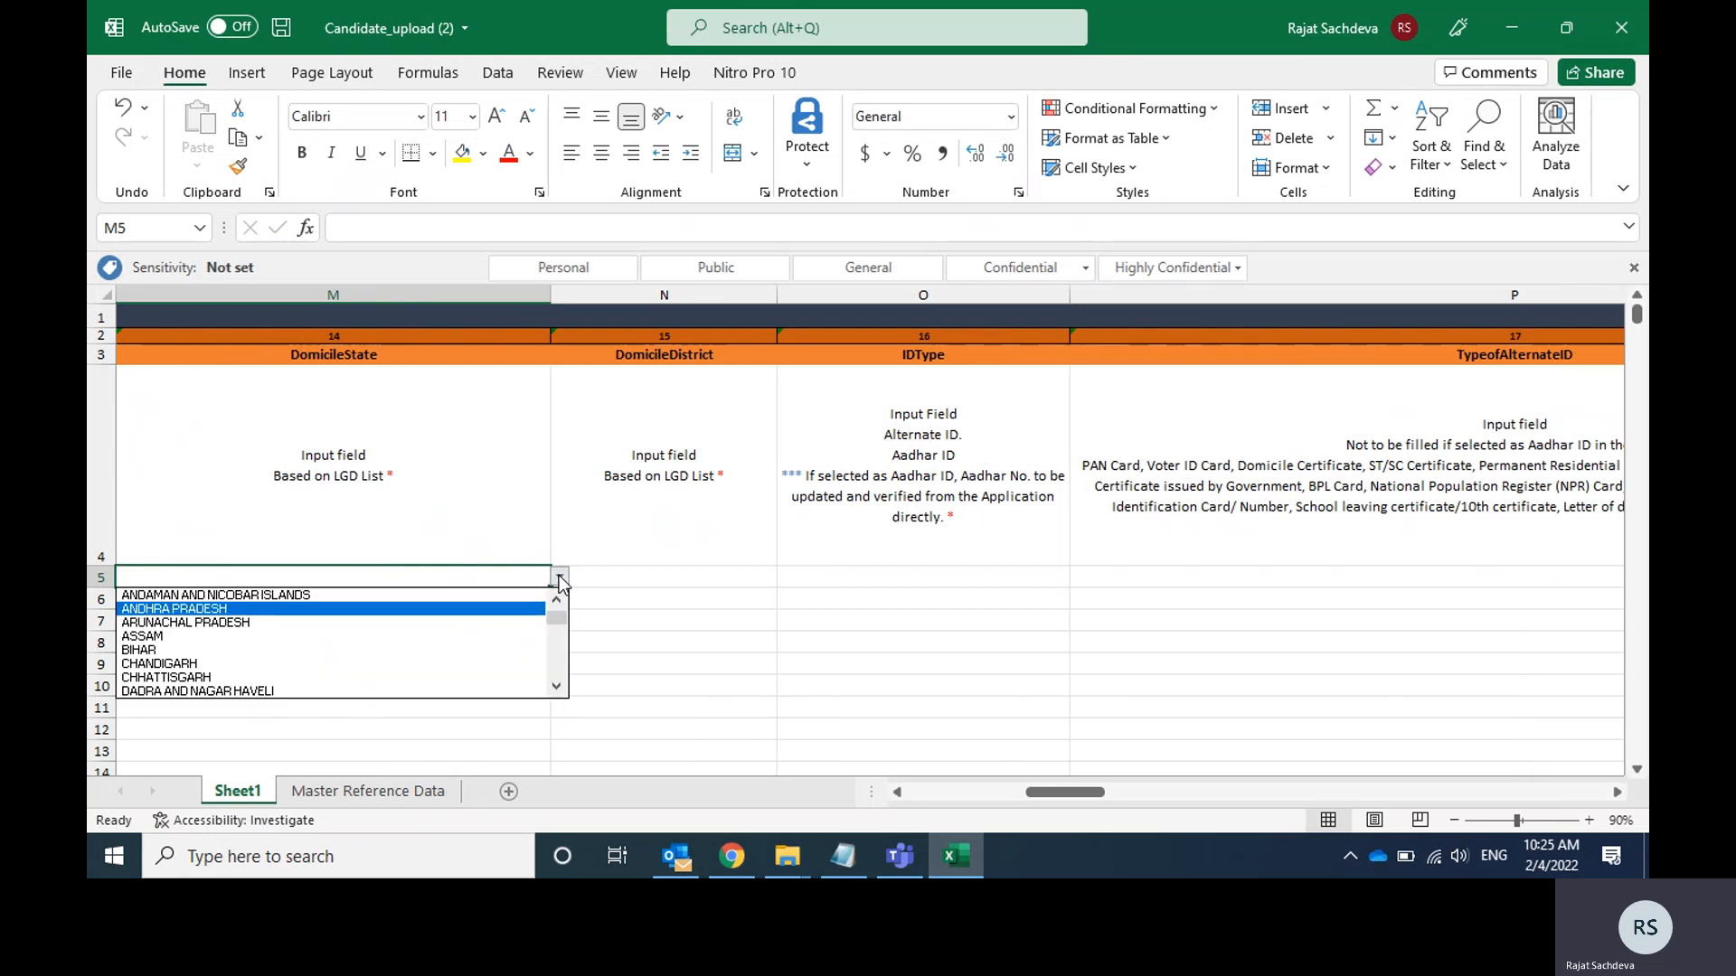
pyautogui.press('Down')
pyautogui.press('Down')
pyautogui.press('Down')
pyautogui.press('Down')
pyautogui.press('Return')
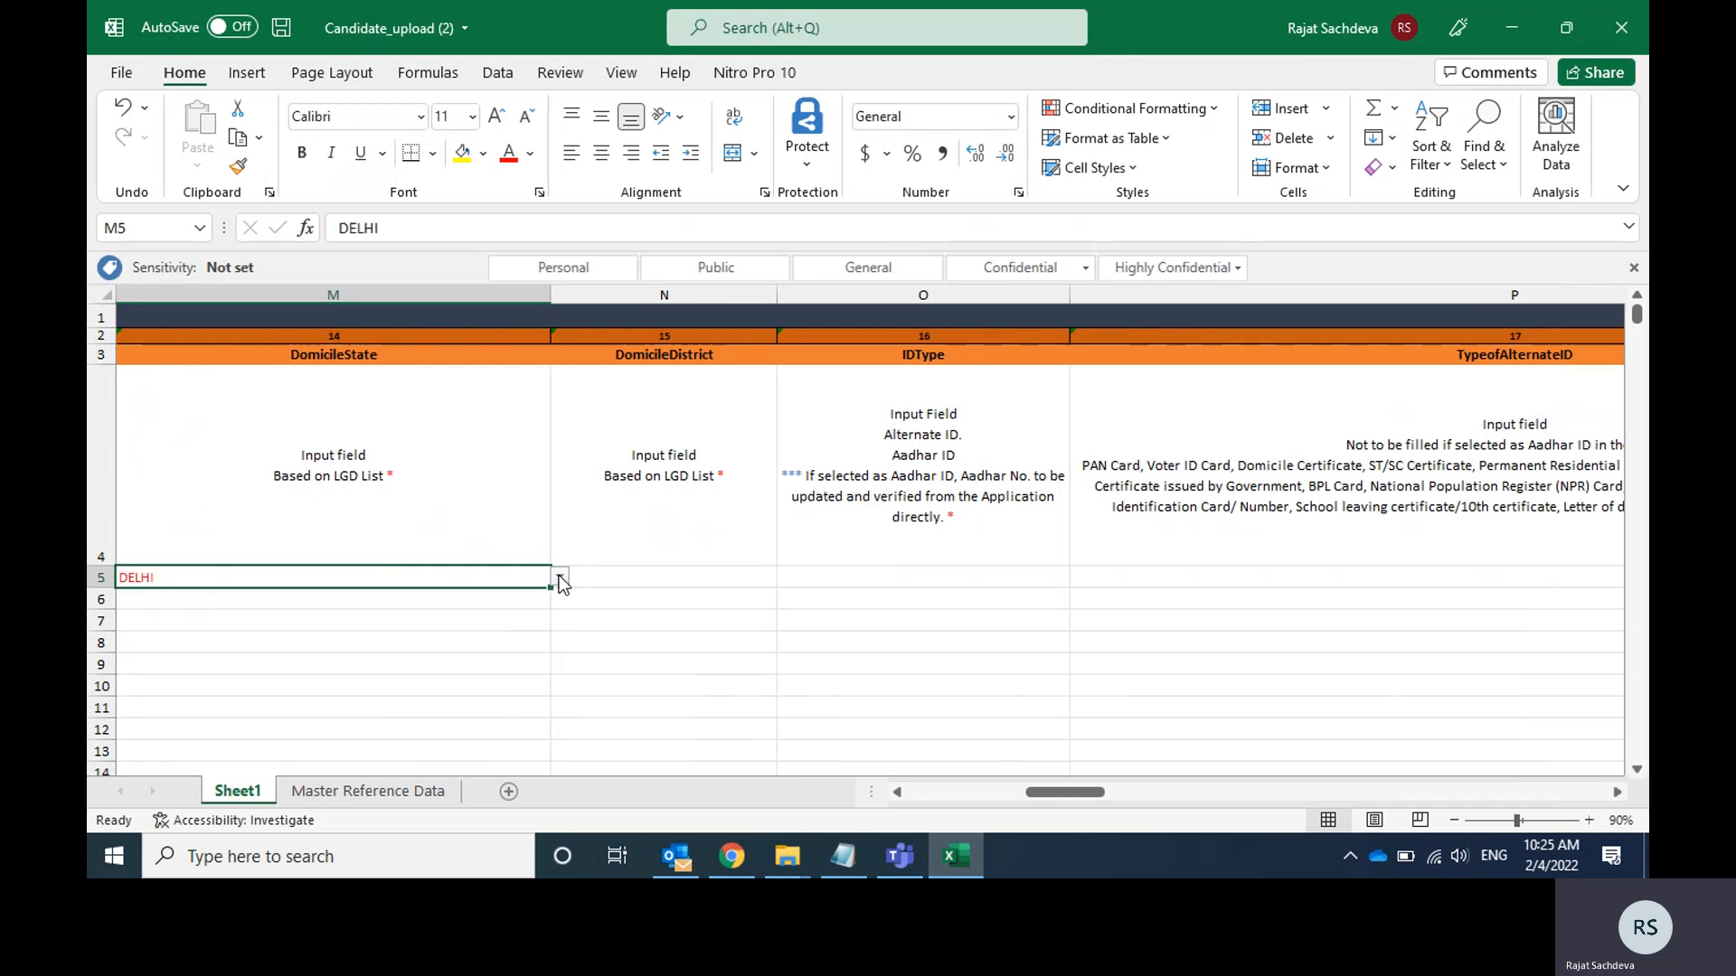
# Set the candidate's DomicileDistrict in cell N5 to EAST.
pyautogui.click(667, 574)
pyautogui.click(785, 577)
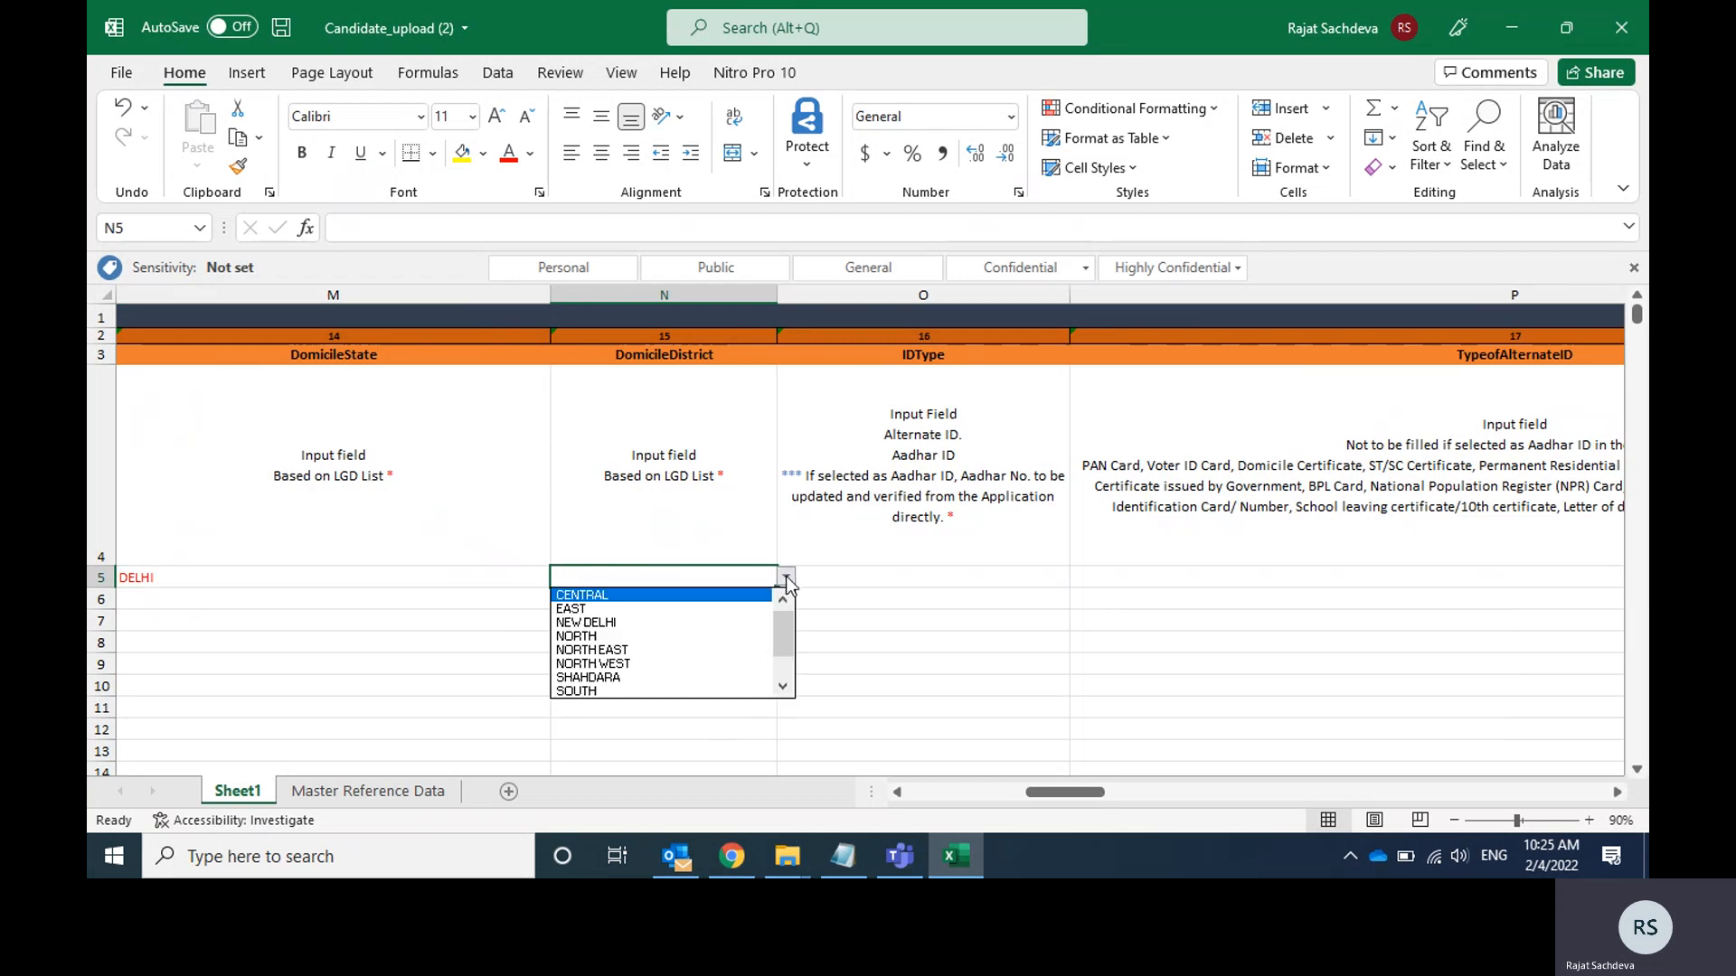
pyautogui.press('Down')
pyautogui.press('Return')
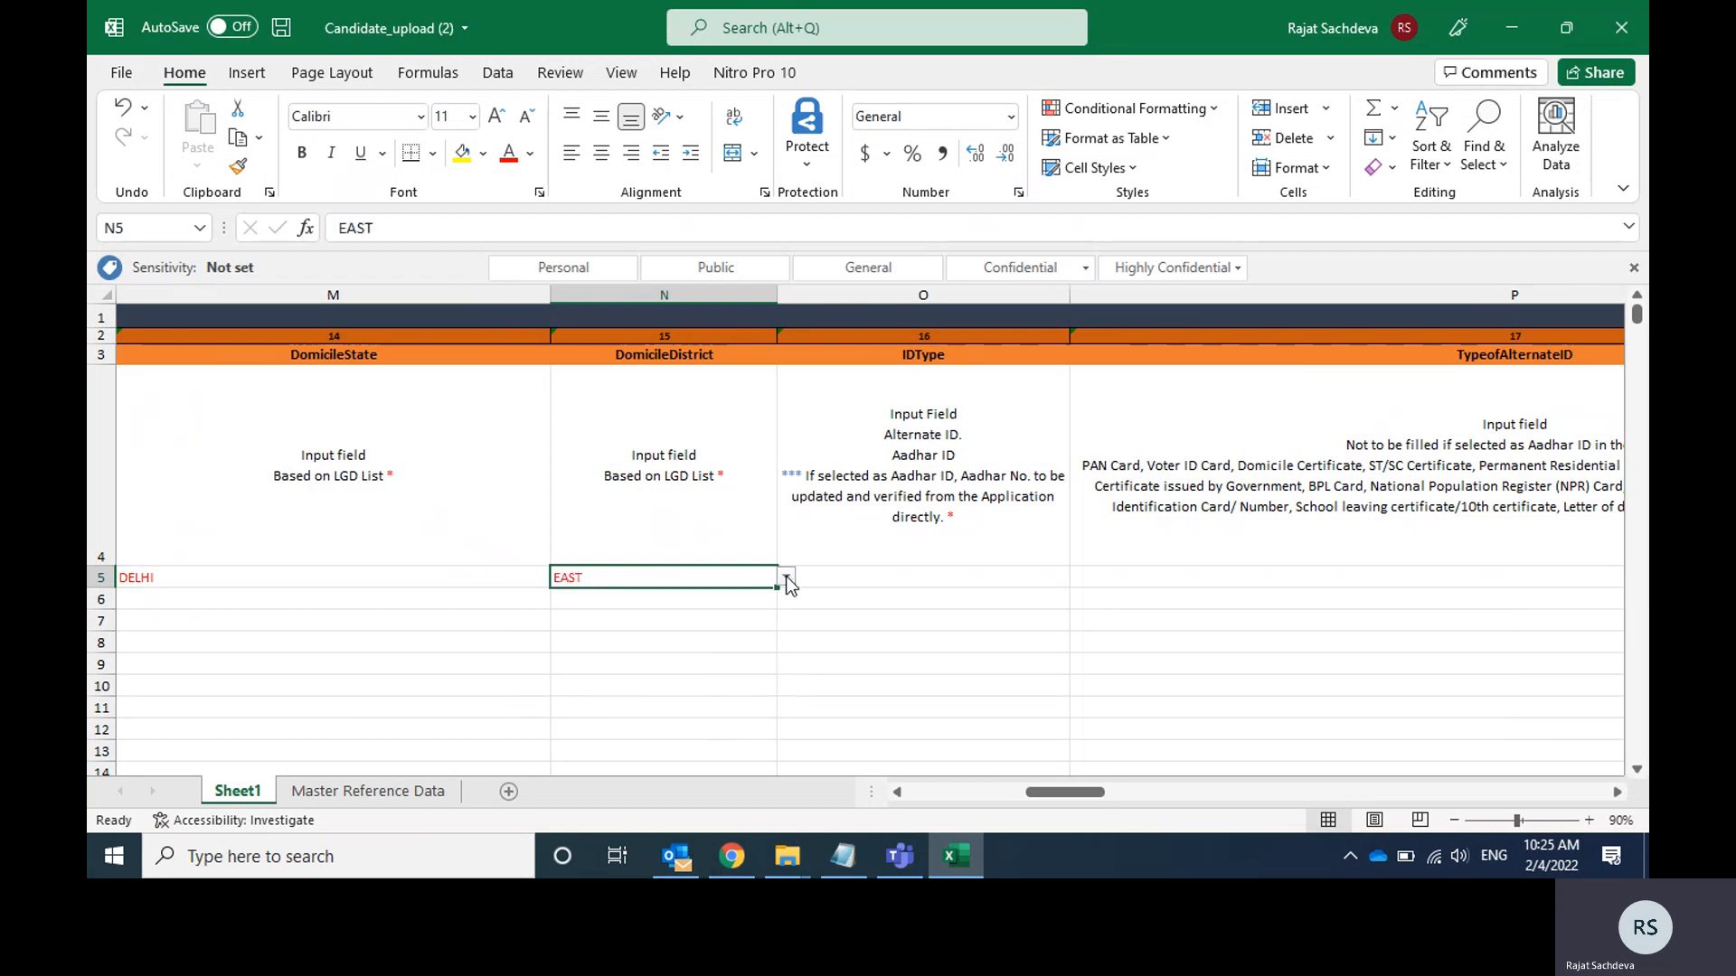
# Set the candidate's IDType in cell O5 to Alternate ID.
pyautogui.click(992, 575)
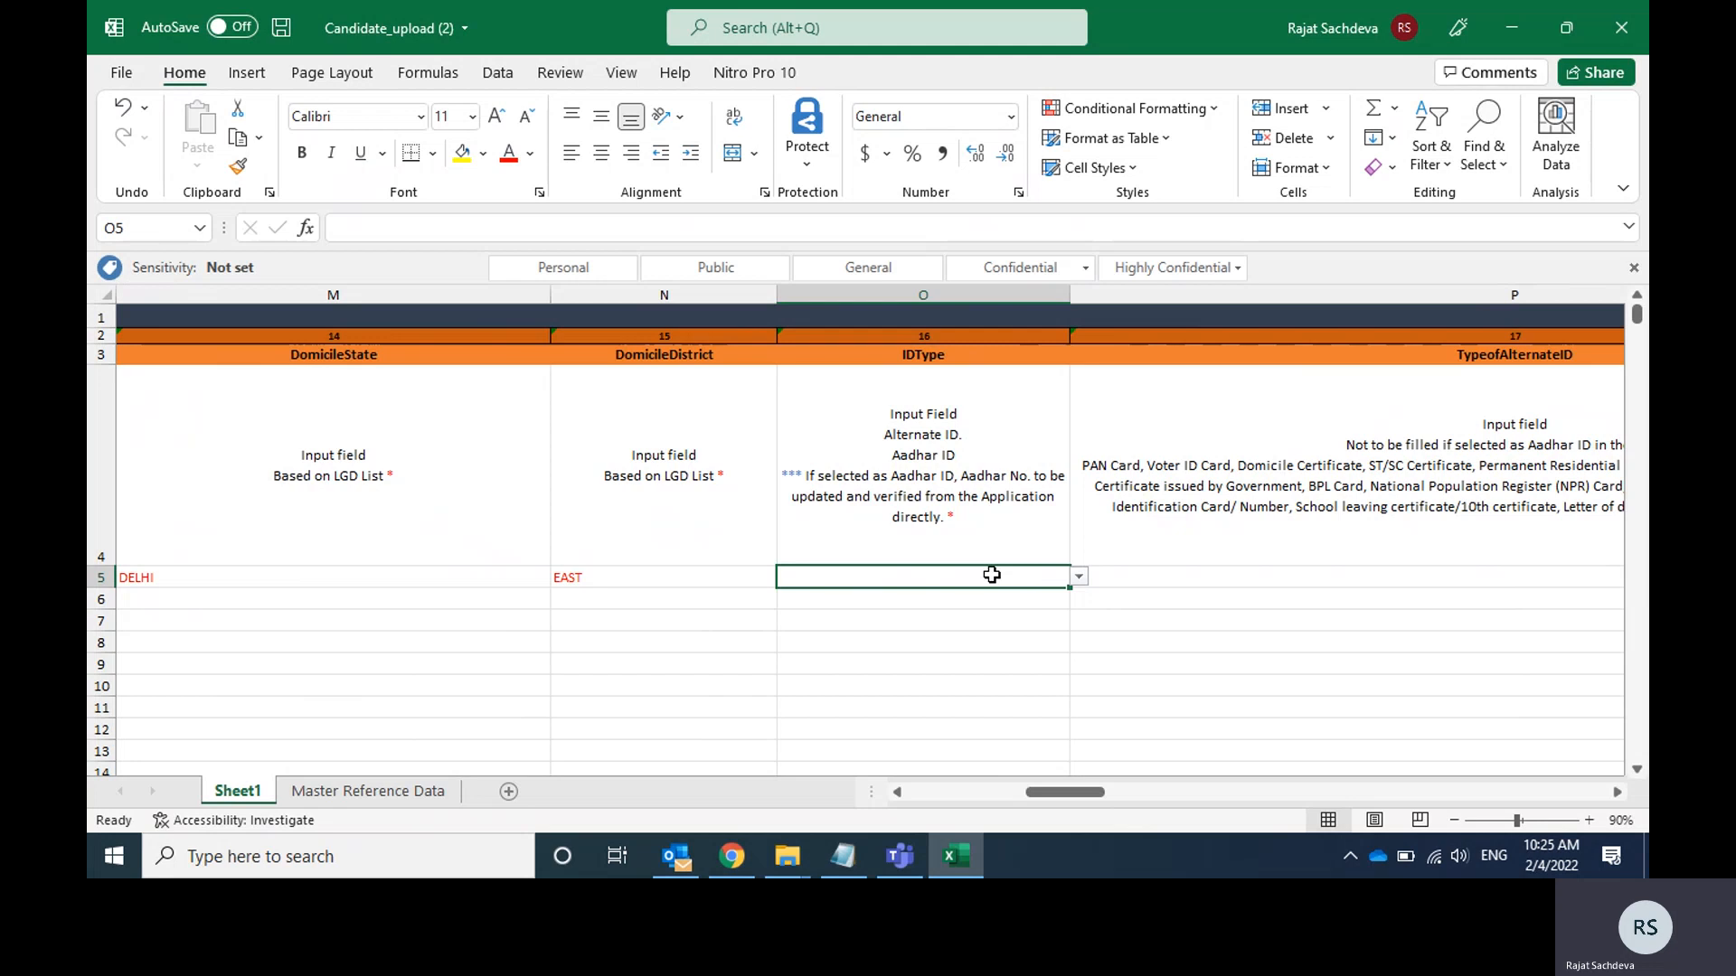
pyautogui.click(1079, 576)
pyautogui.press('Return')
# Set the TypeofAlternateID in cell P5 to Passport.
pyautogui.press('Tab')
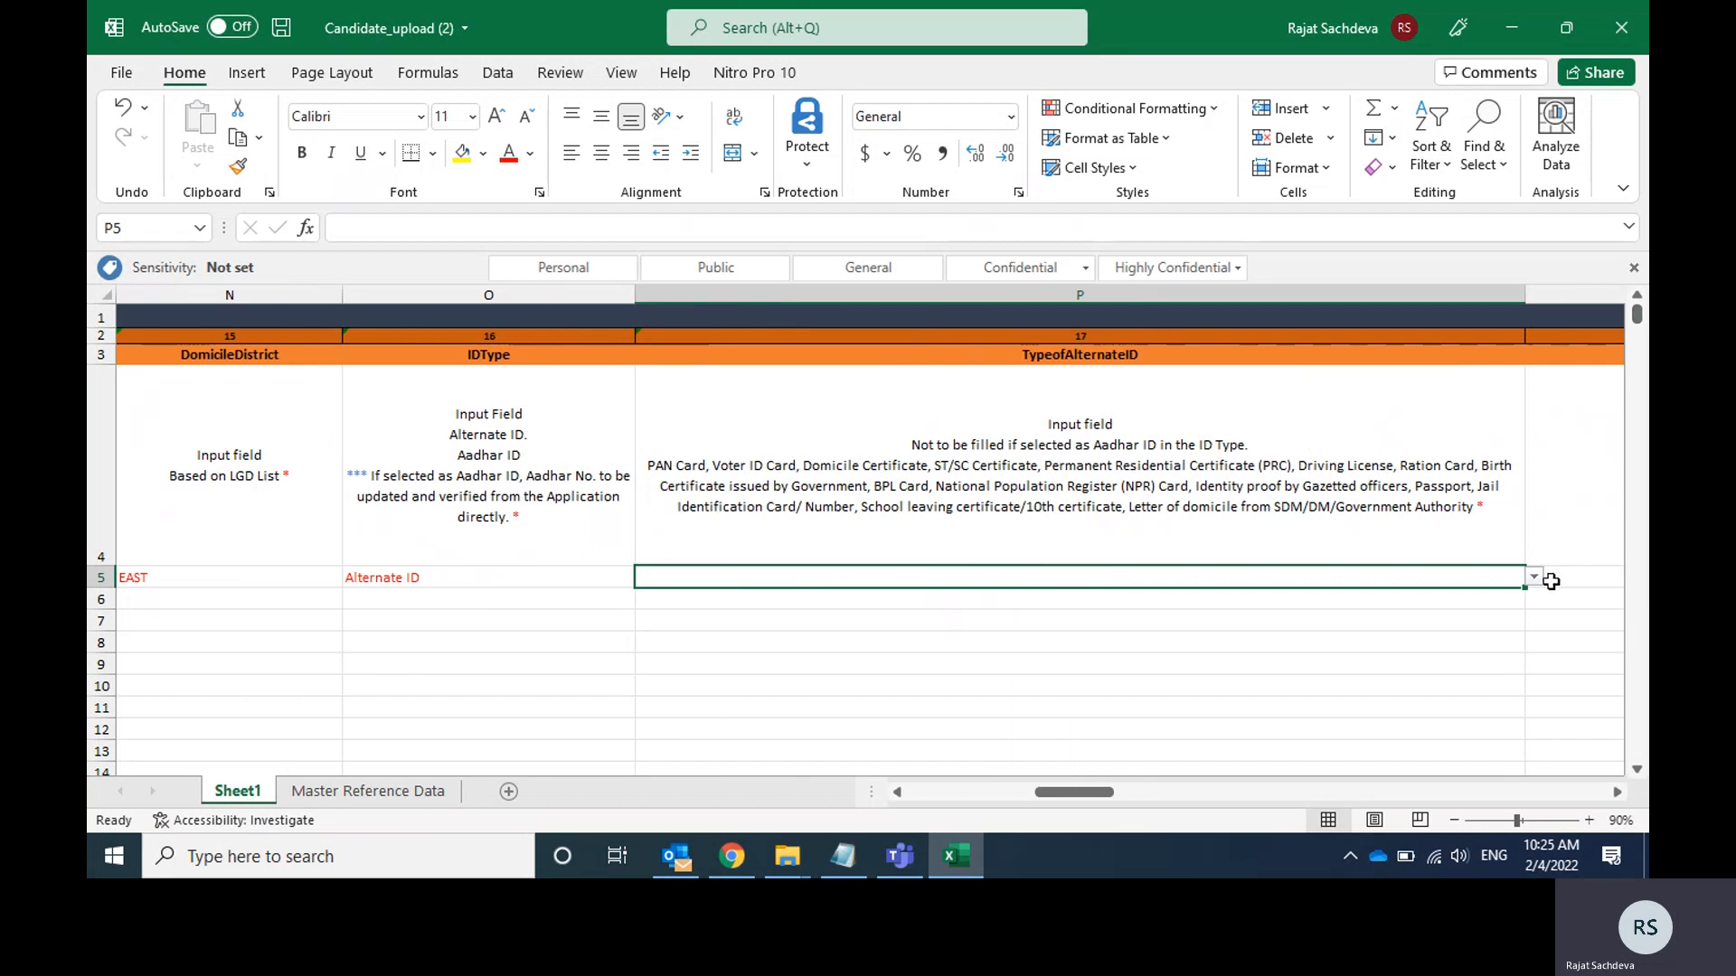
pyautogui.click(1539, 583)
pyautogui.press('Down')
pyautogui.press('Down')
pyautogui.press('Down')
pyautogui.press('Down')
pyautogui.press('Down')
pyautogui.press('Down')
pyautogui.press('Down')
pyautogui.press('Down')
pyautogui.press('Down')
pyautogui.press('Down')
pyautogui.press('Down')
pyautogui.press('Down')
pyautogui.press('Down')
pyautogui.press('Down')
pyautogui.press('Down')
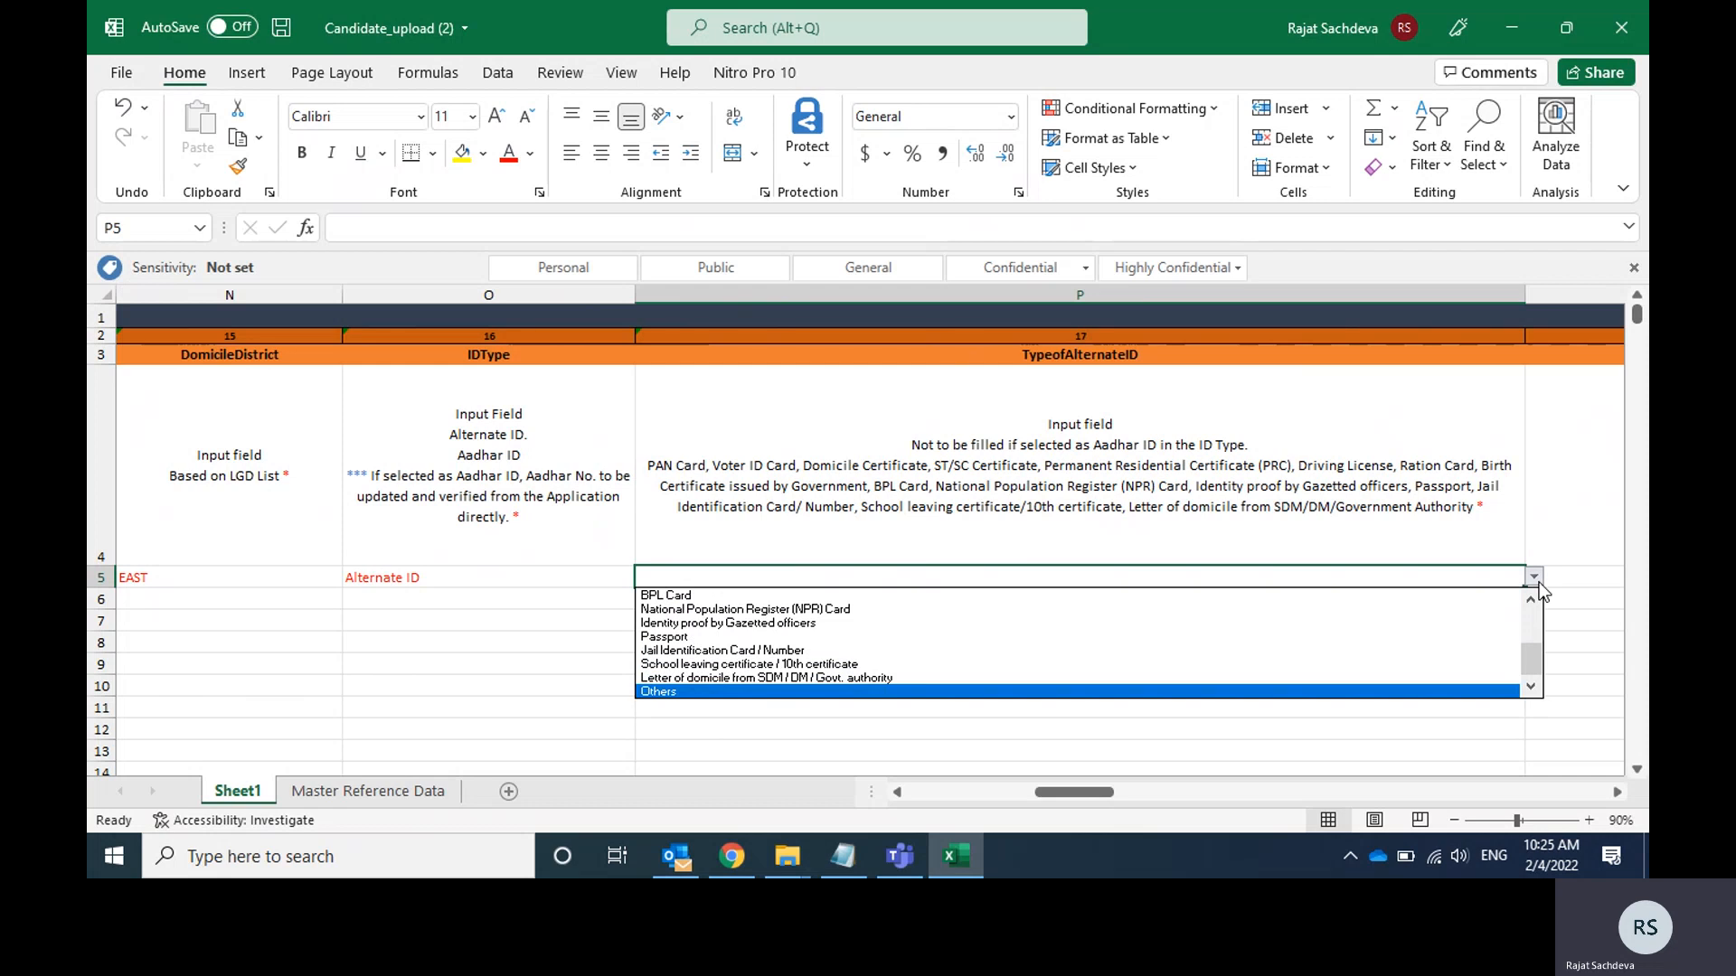
pyautogui.press('Up')
pyautogui.press('Up')
pyautogui.press('Up')
pyautogui.press('Up')
pyautogui.press('Return')
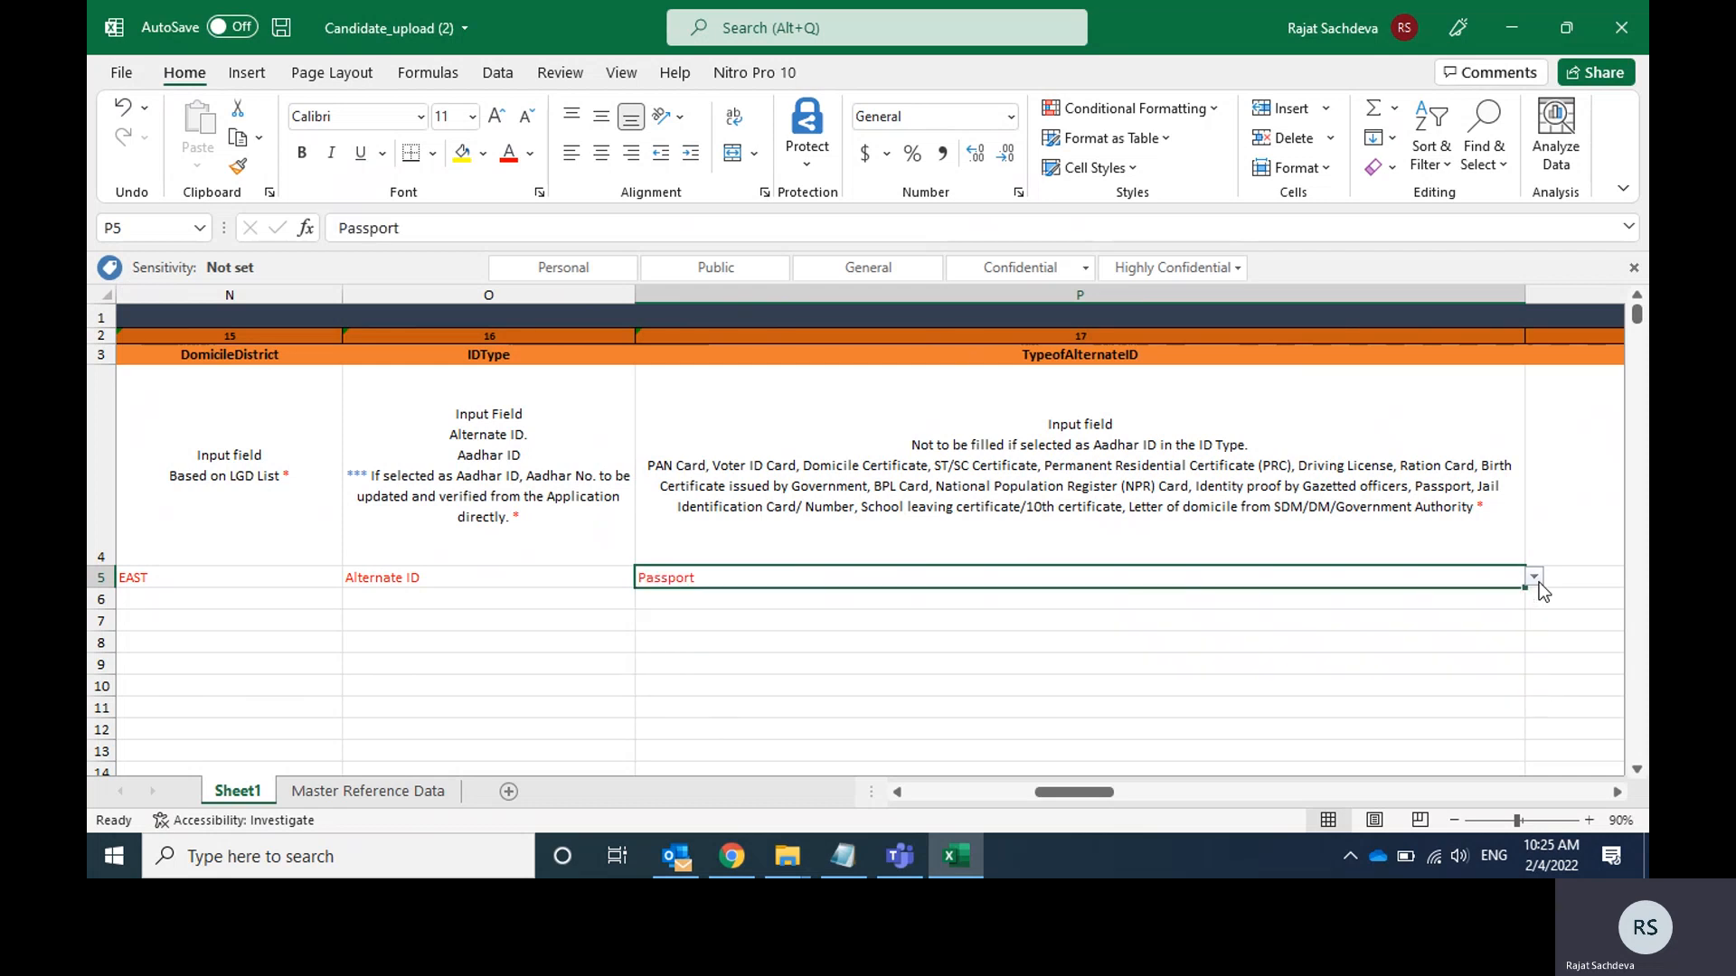
# Leave AdharReferenceNo blank and enter the candidate's passport number in the IDNo cell R5.
pyautogui.press('Tab')
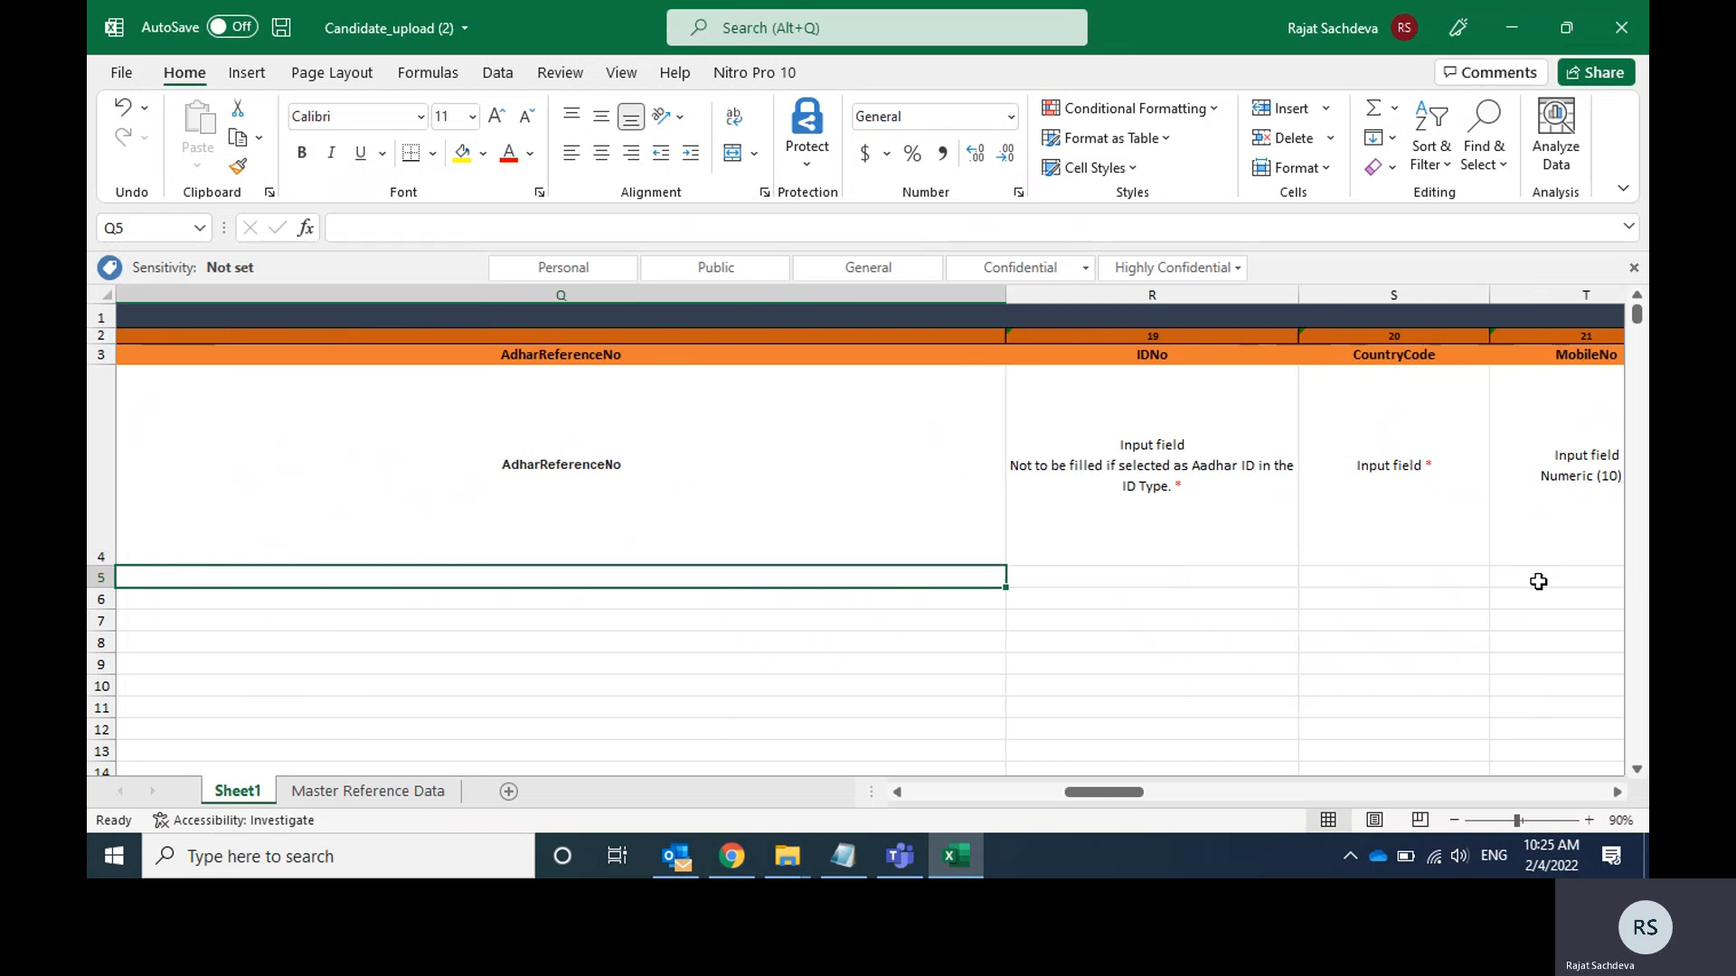
pyautogui.press('Tab')
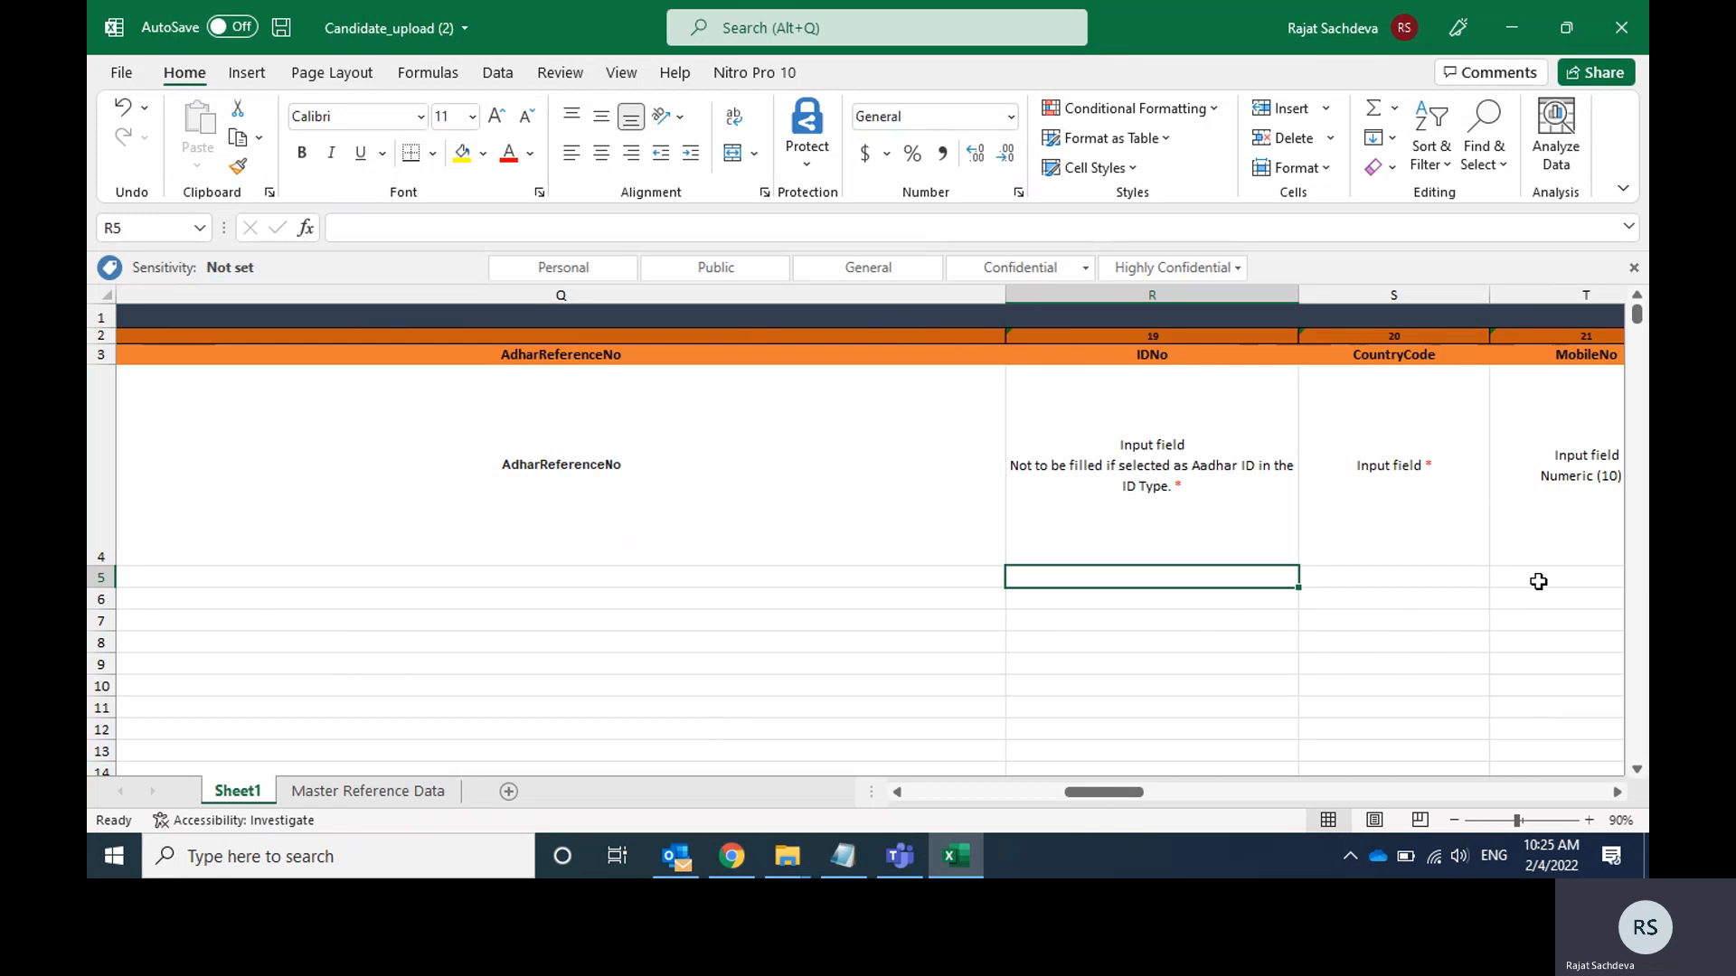
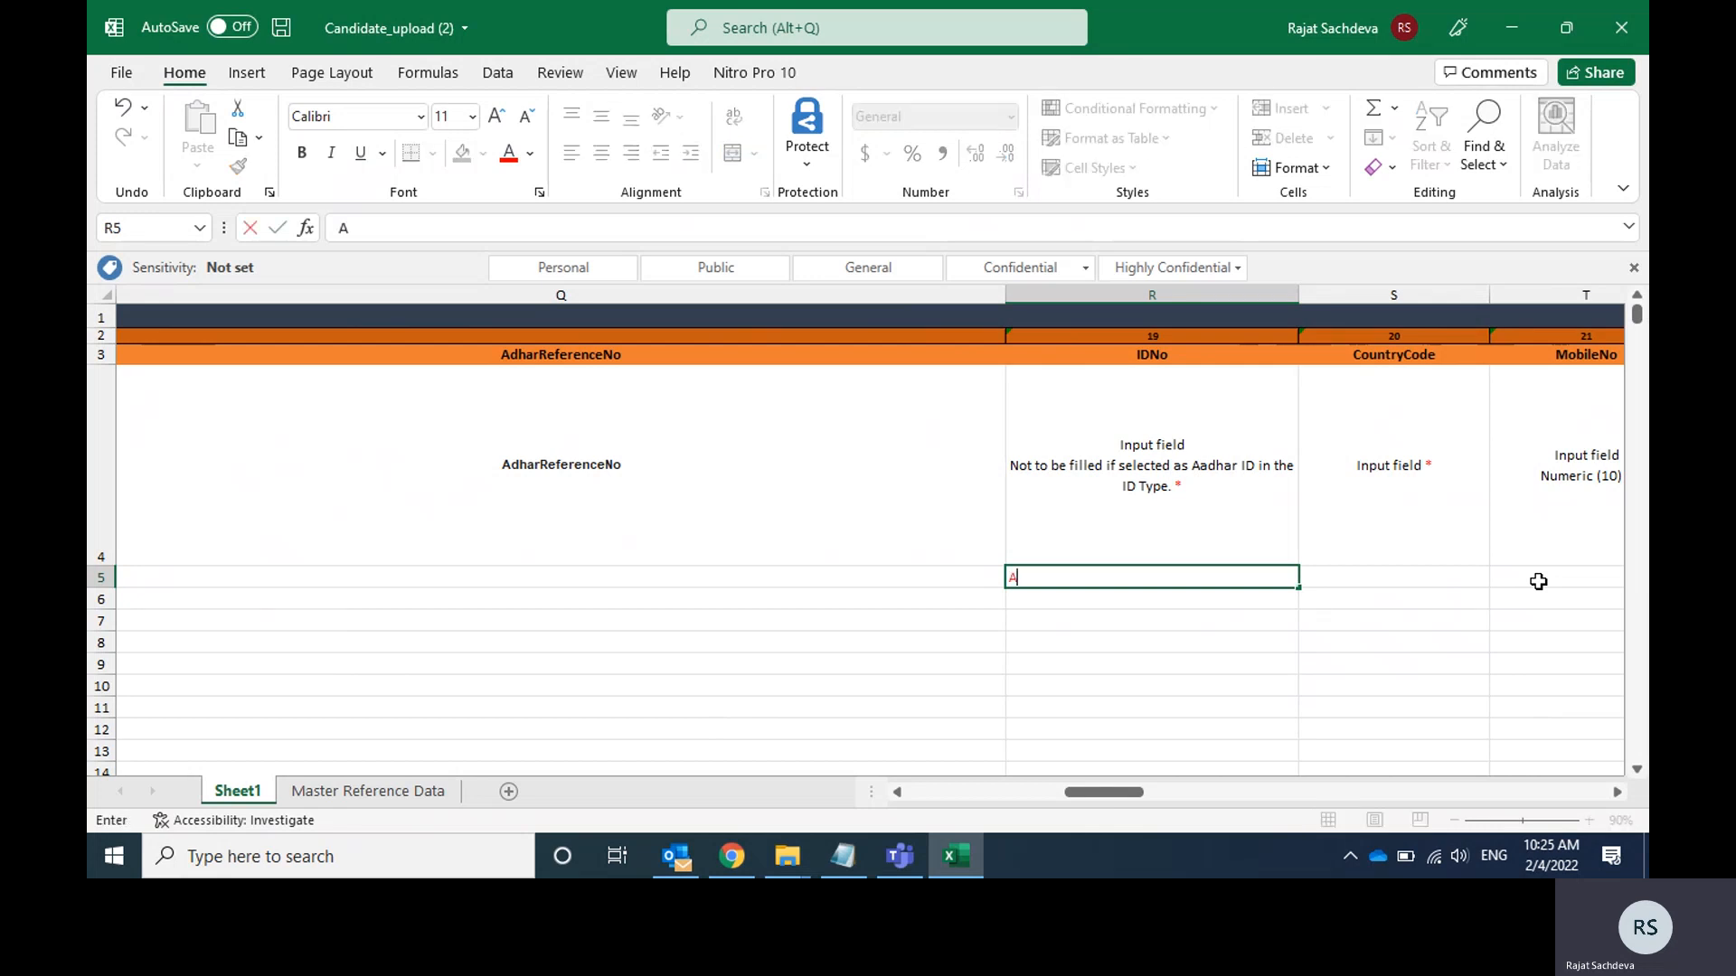
pyautogui.hotkey('ctrl', 'Return')
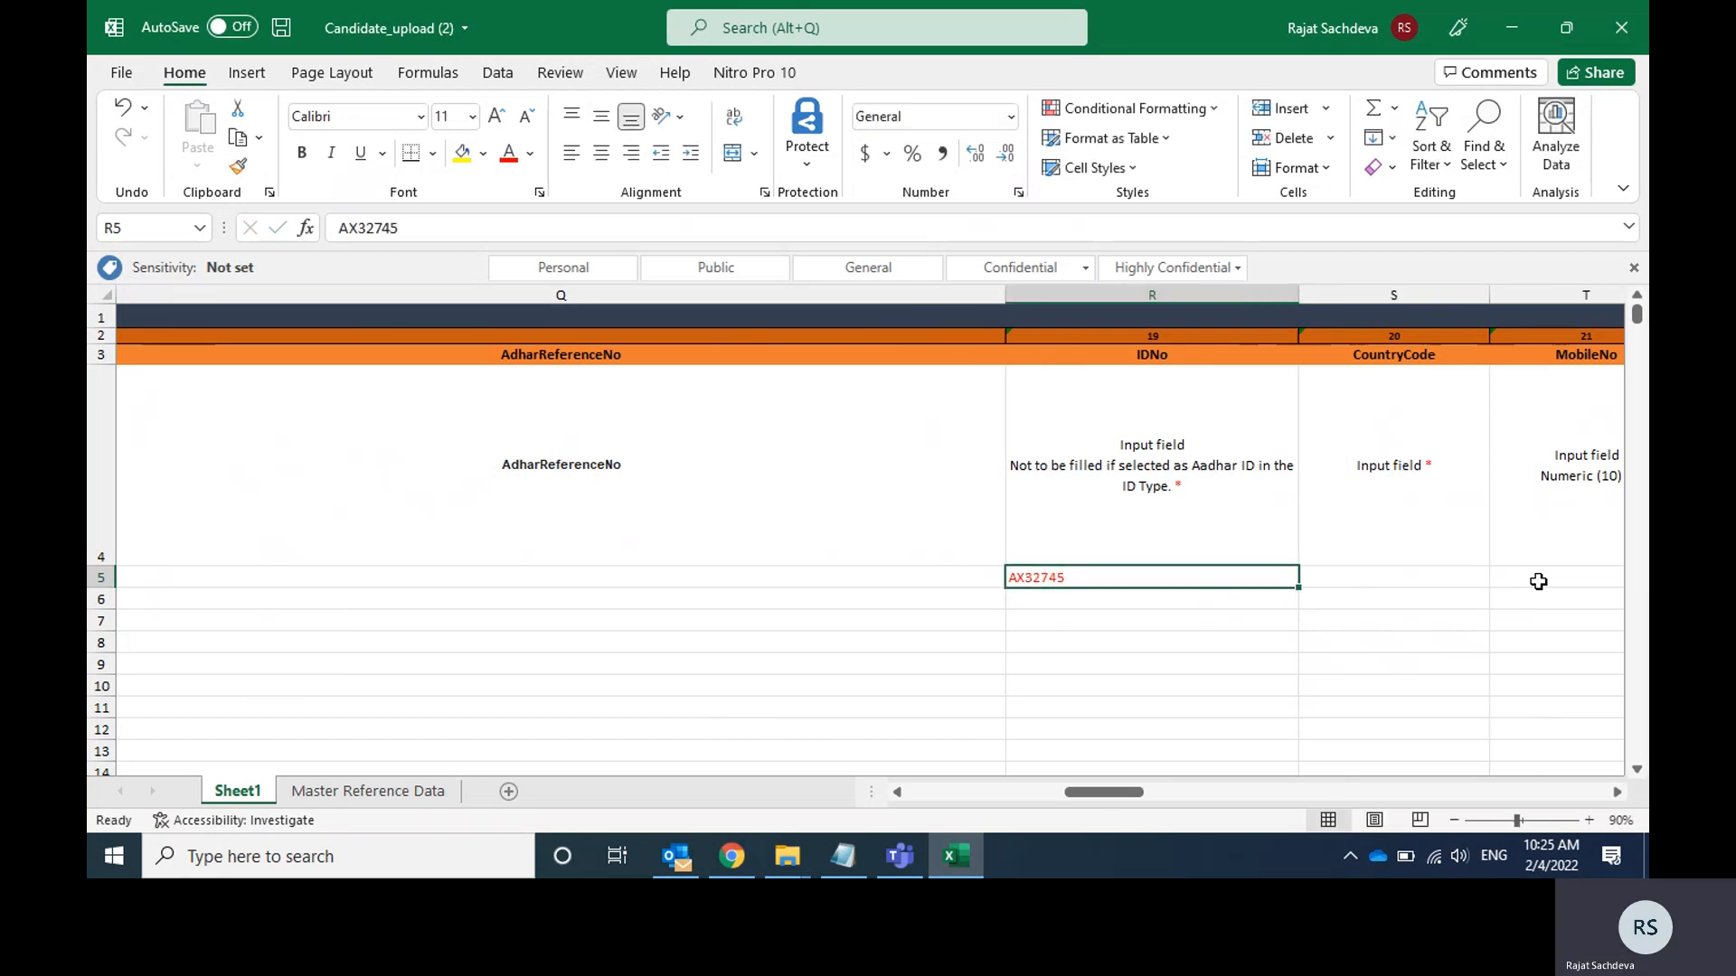
pyautogui.press('Left')
pyautogui.press('Left')
pyautogui.press('Left')
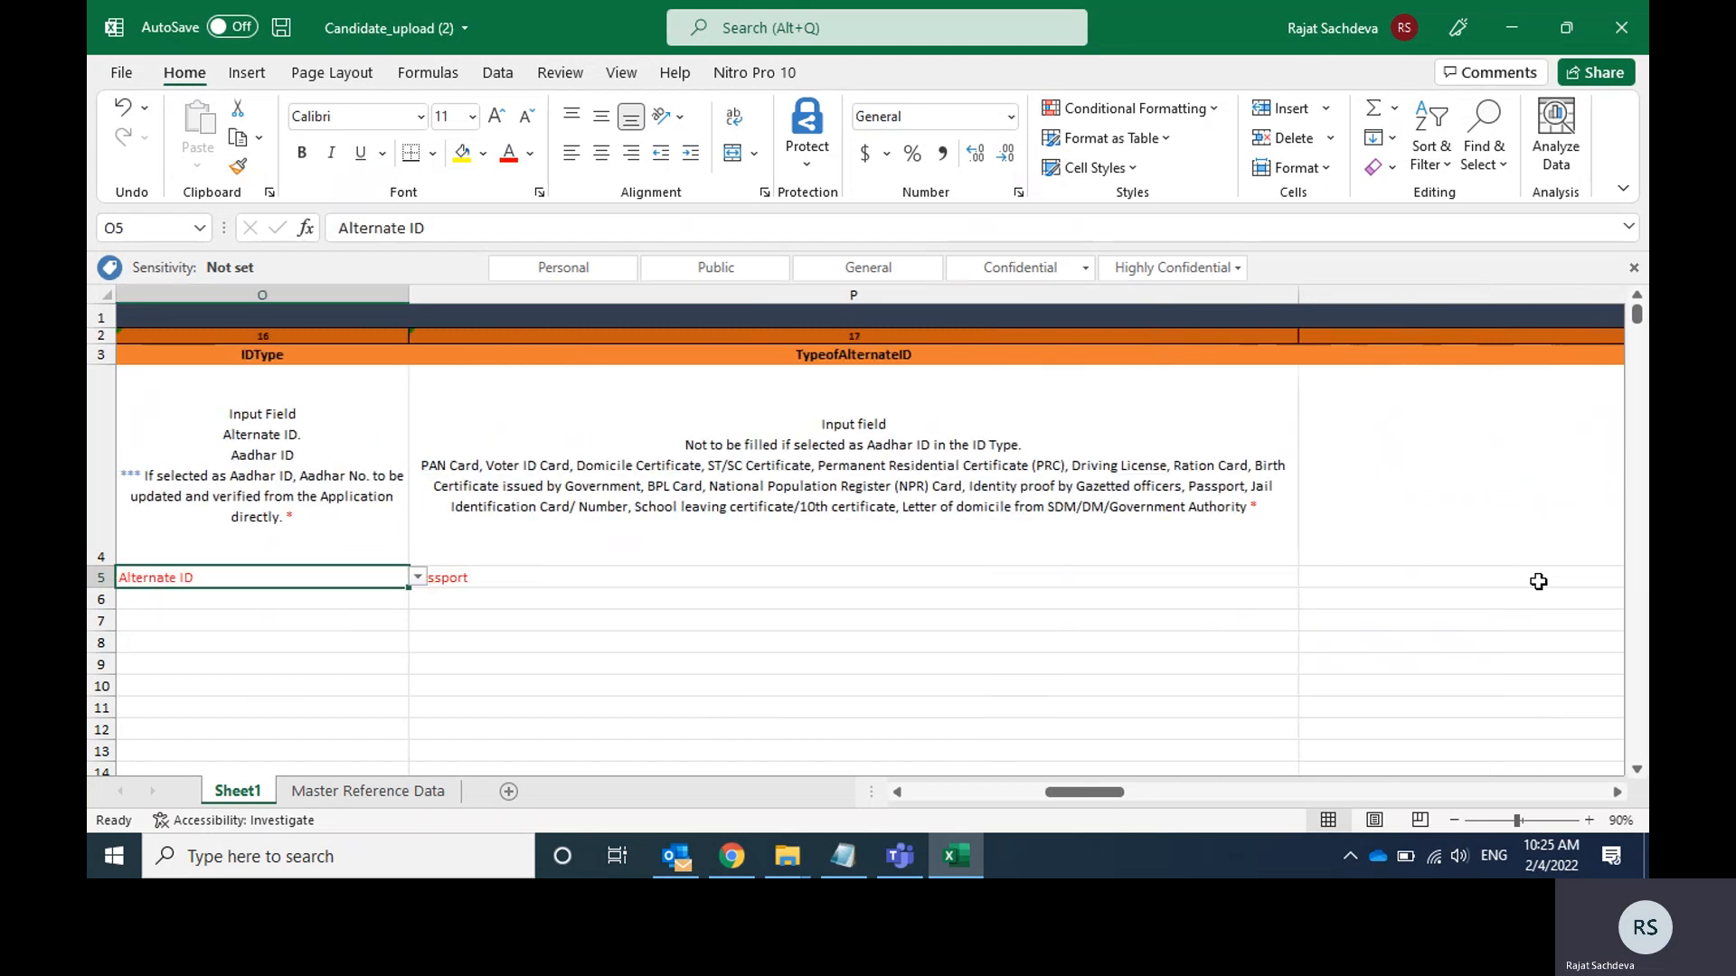
pyautogui.press('Right')
pyautogui.press('Right')
pyautogui.press('Right')
pyautogui.press('Right')
# Set the CountryCode in cell S5 to 91.
pyautogui.hscroll(2, 1537, 582)
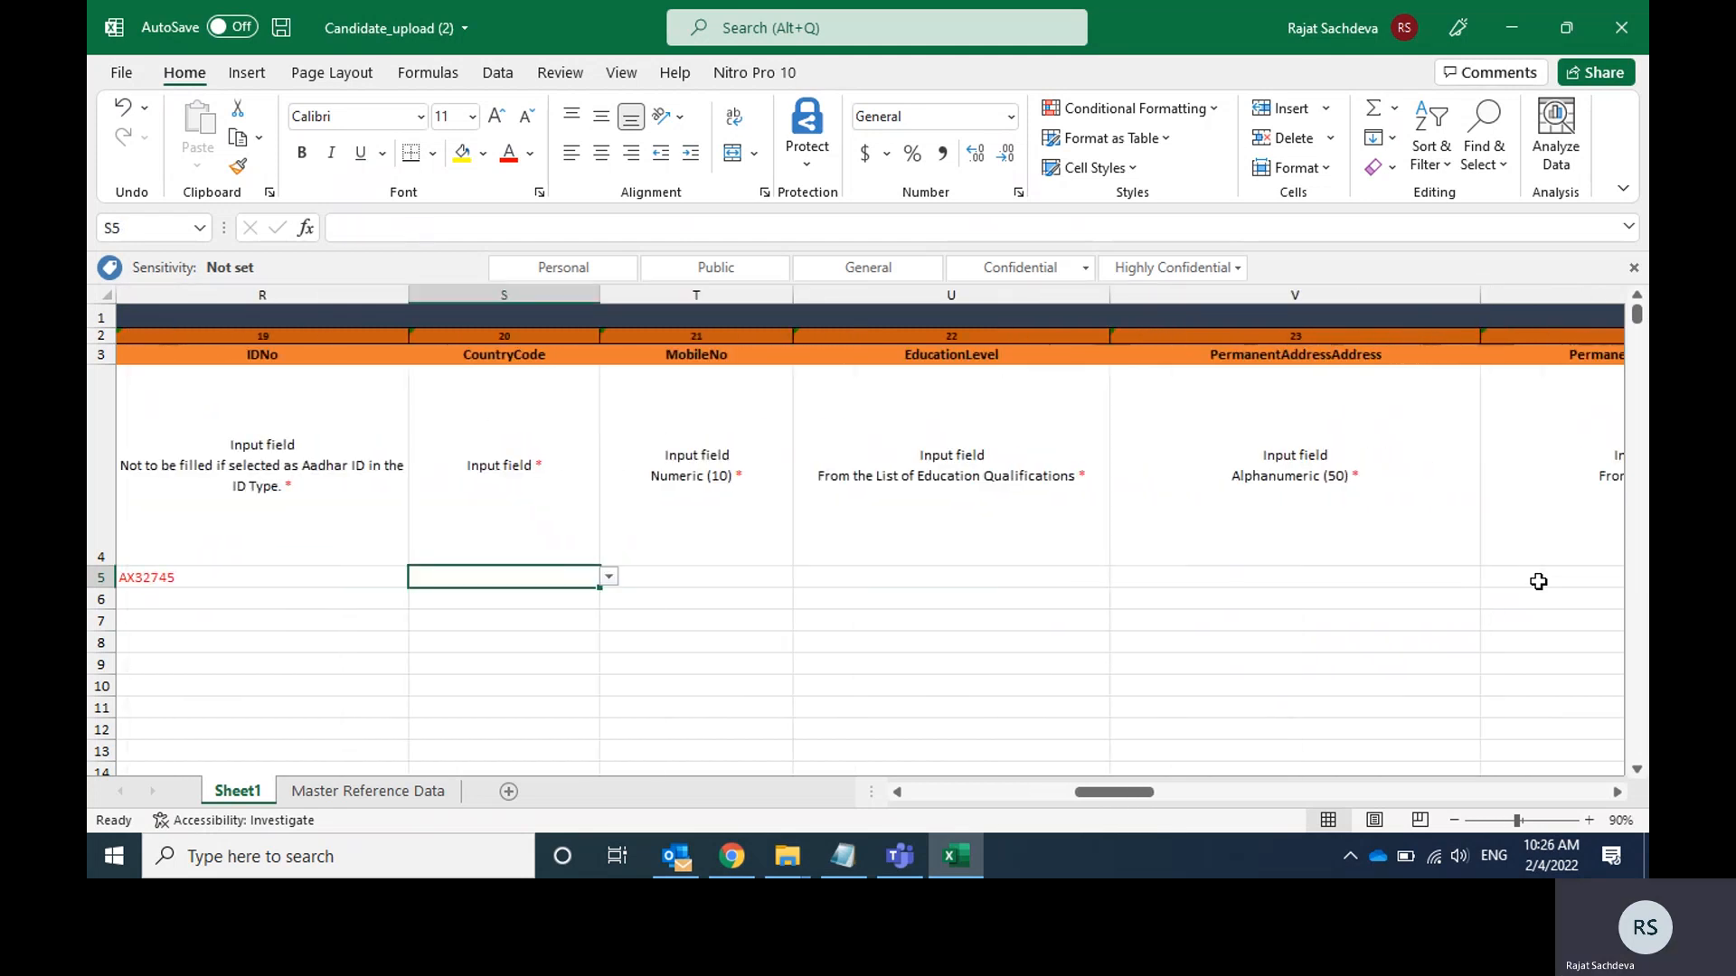
pyautogui.click(610, 577)
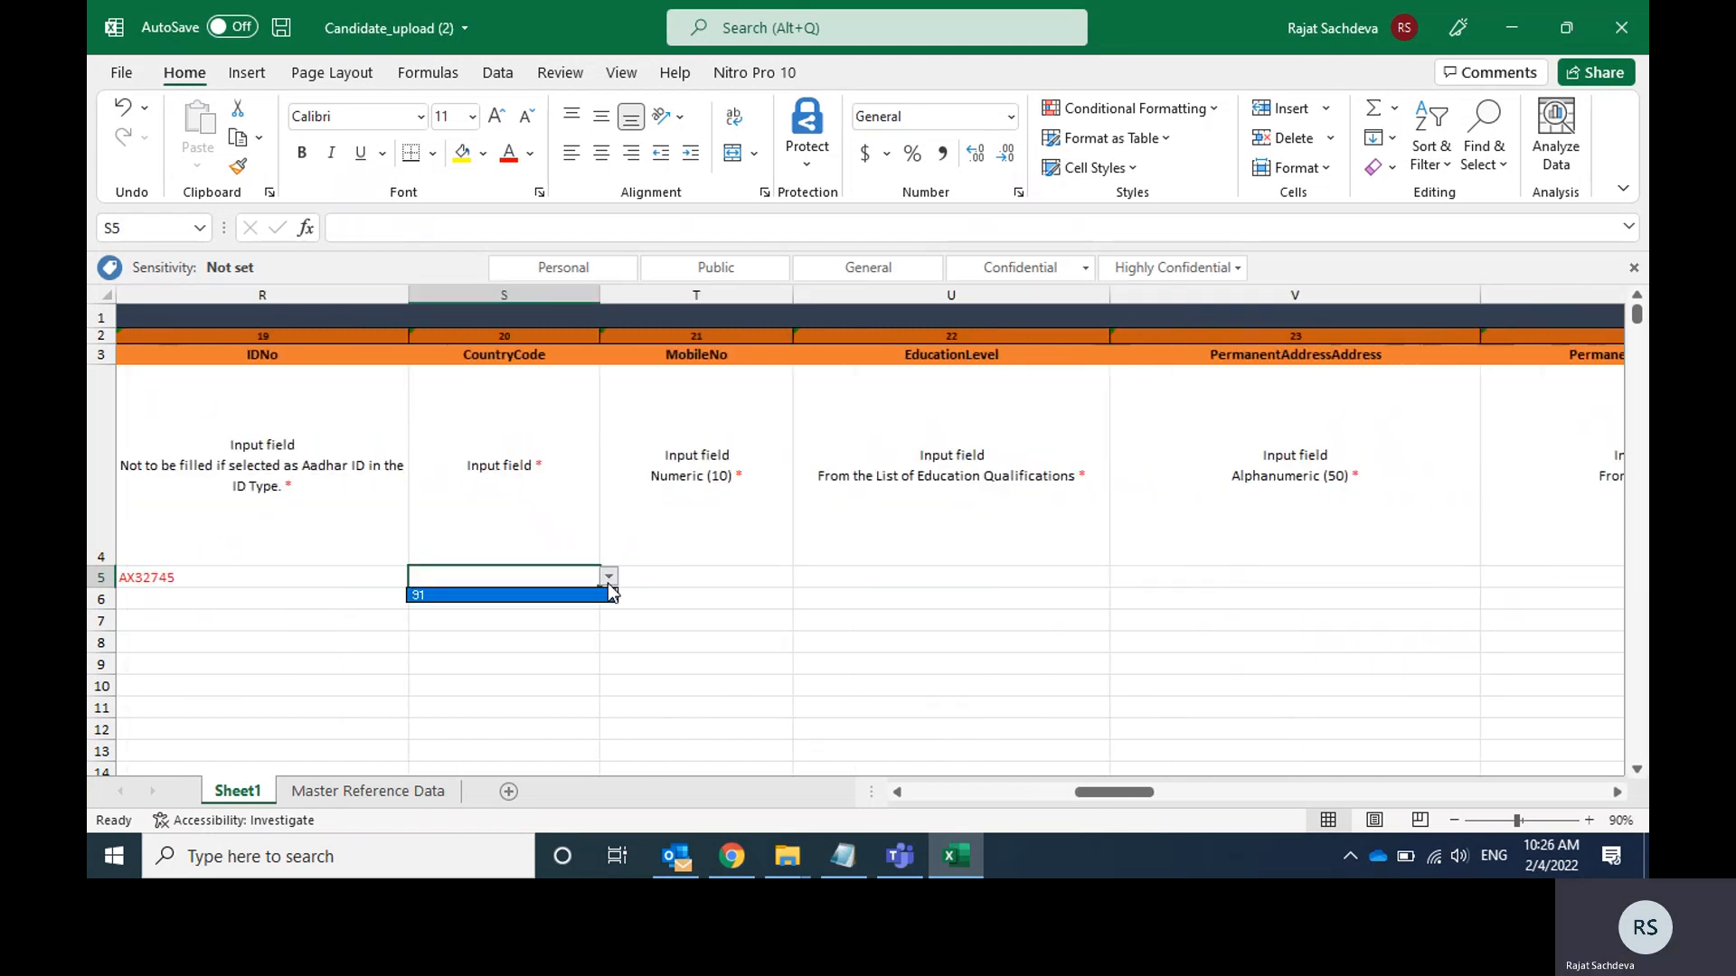
pyautogui.click(606, 594)
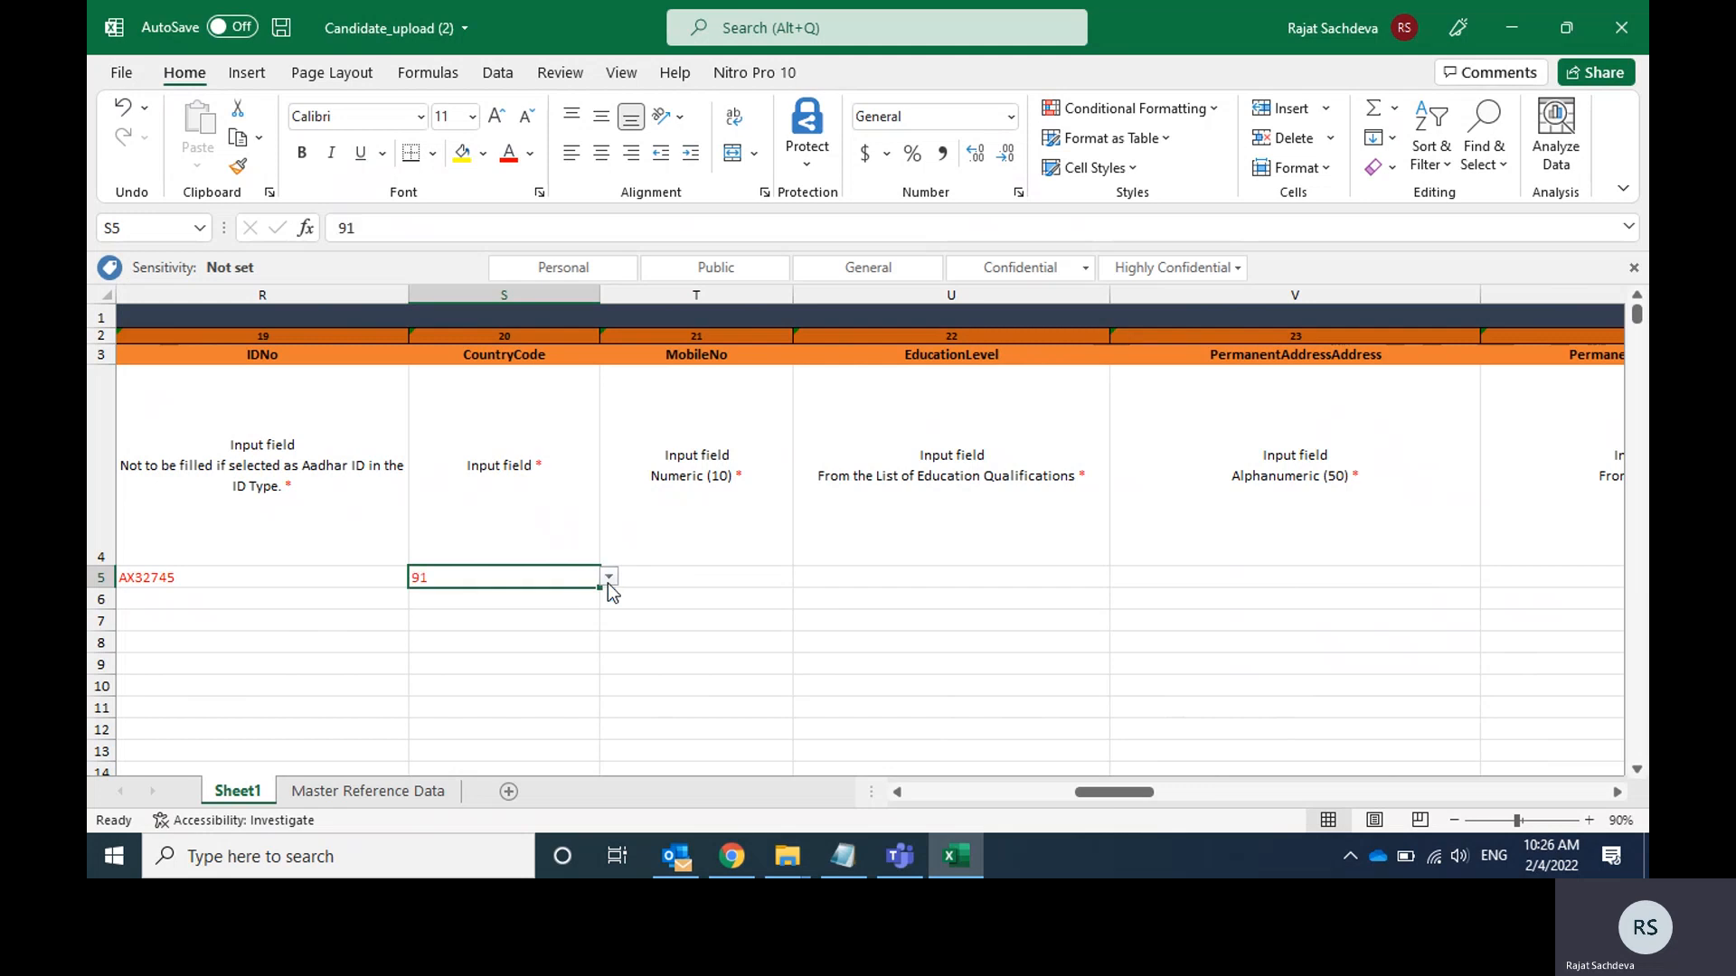
# Copy the candidate's mobile number from the Notepad notes into the MobileNo cell T5 of the Excel template.
pyautogui.click(714, 574)
pyautogui.hotkey('alt', 'Tab')
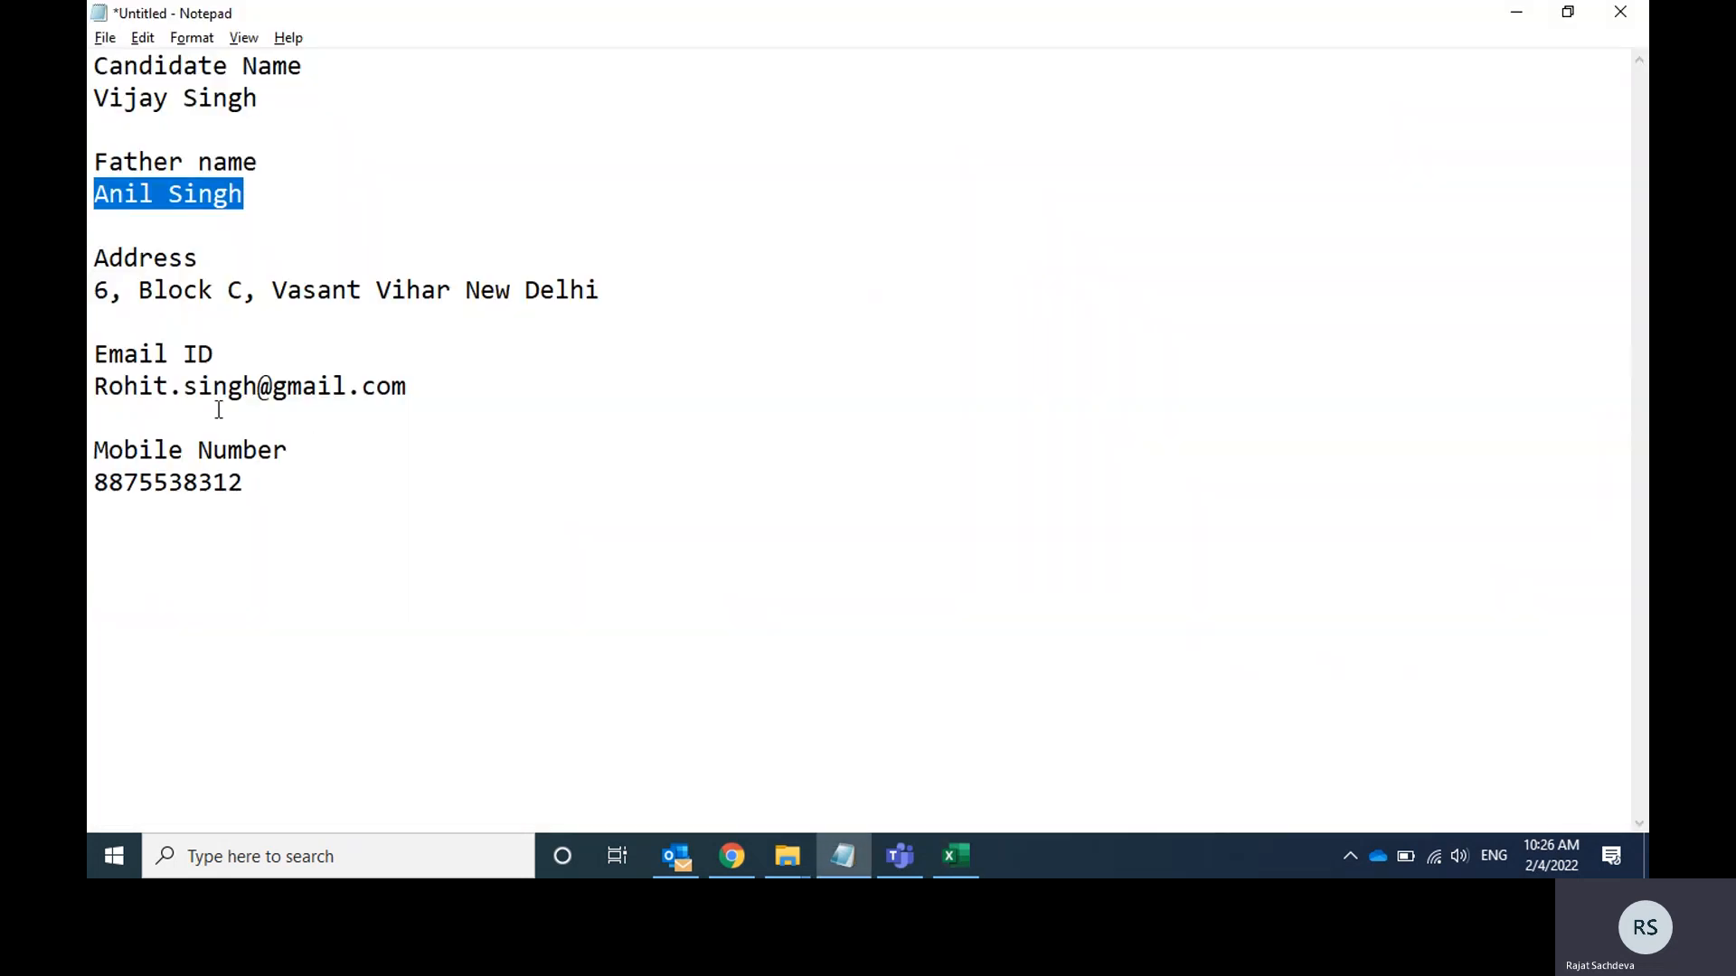
pyautogui.click(161, 481)
pyautogui.doubleClick(163, 481)
pyautogui.hotkey('ctrl', 'c')
pyautogui.hotkey('alt', 'Tab')
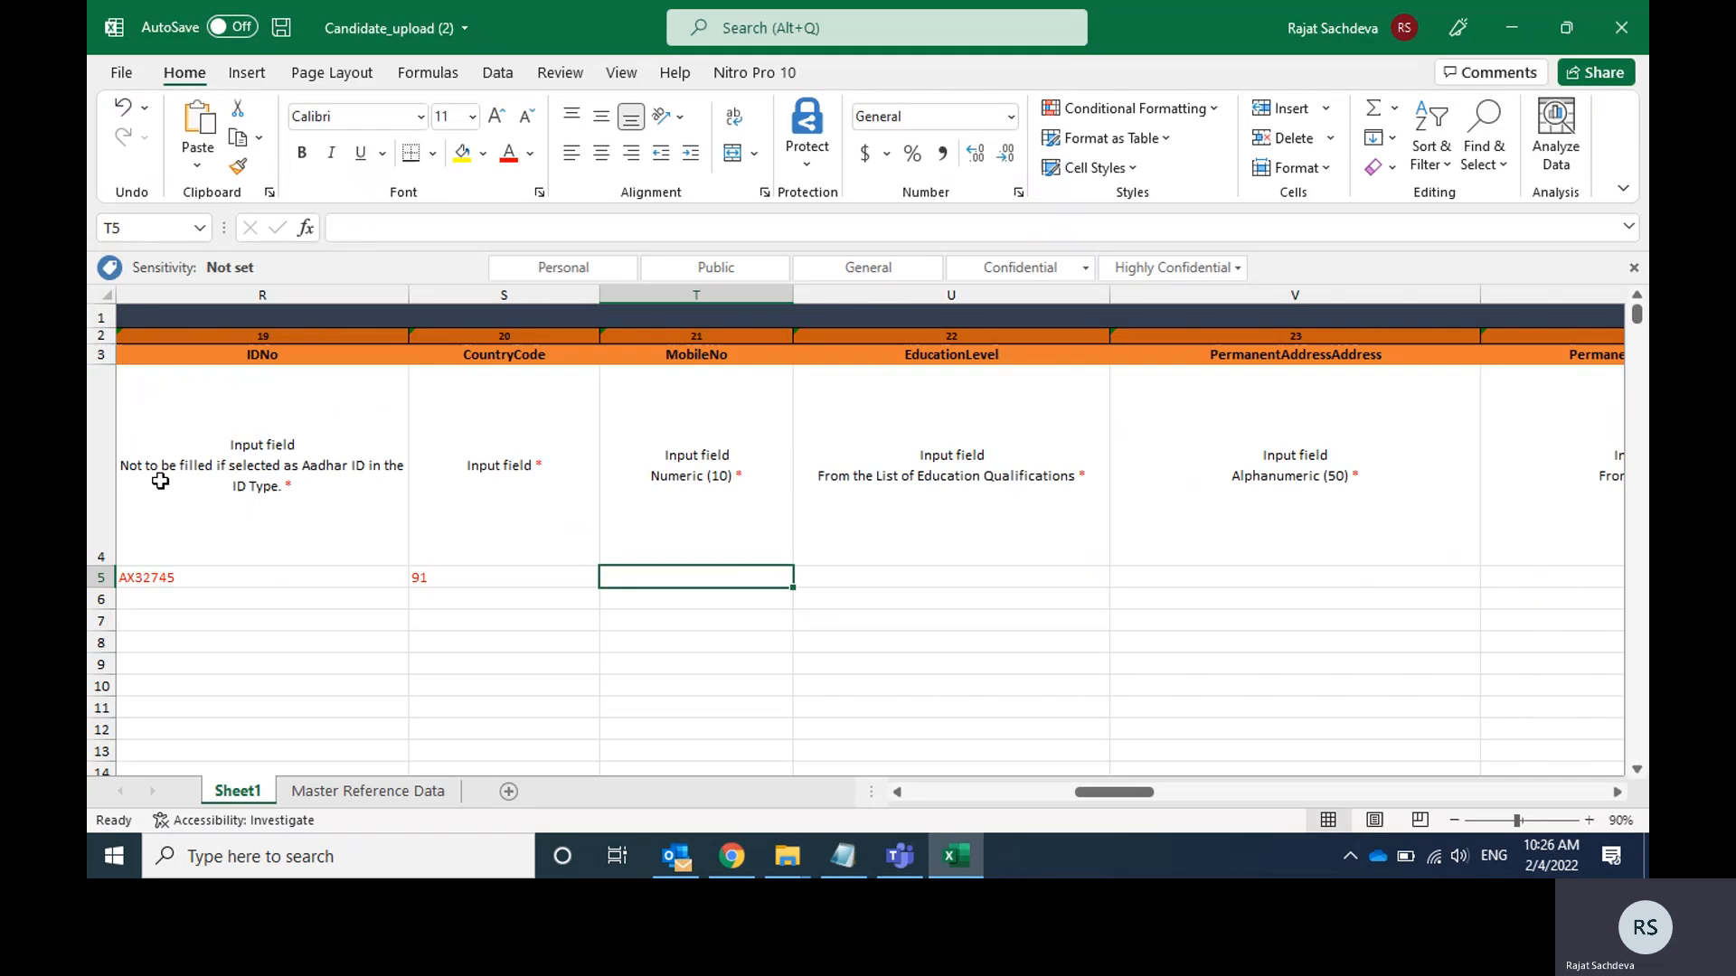
pyautogui.hotkey('ctrl', 'v')
pyautogui.press('Tab')
pyautogui.hotkey('shift', 'Tab')
# Set the candidate's EducationLevel in cell U5 to Graduate.
pyautogui.press('Tab')
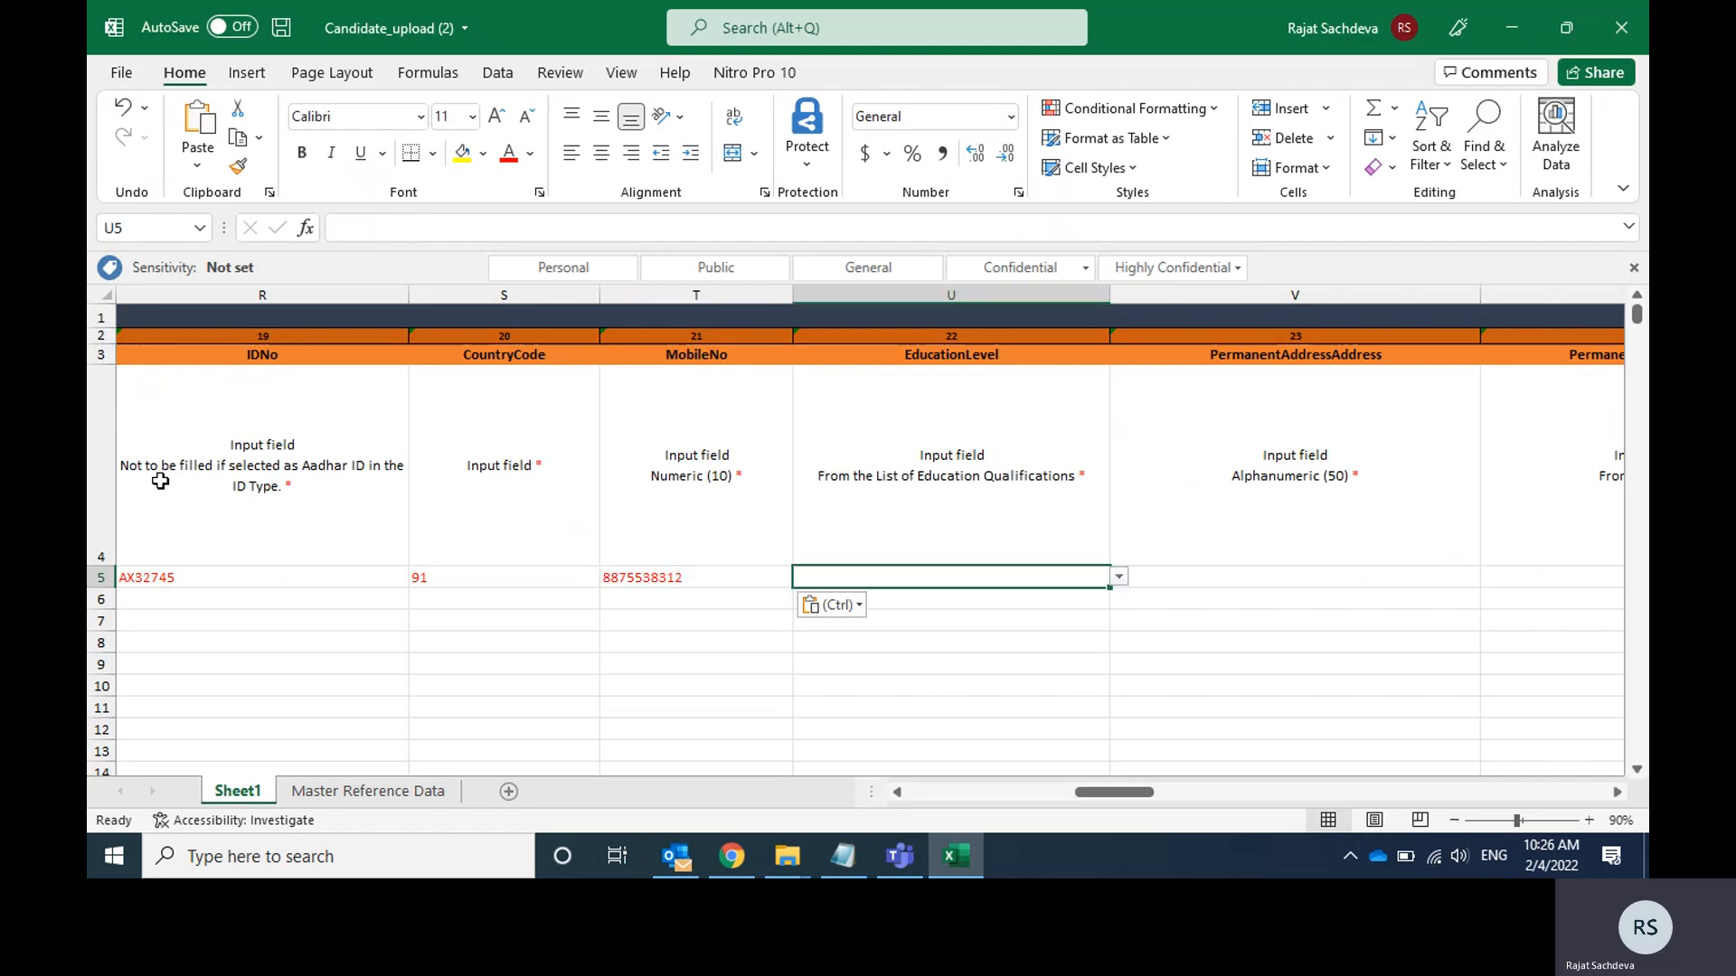
pyautogui.click(1121, 579)
pyautogui.press('Down')
pyautogui.press('Down')
pyautogui.press('Return')
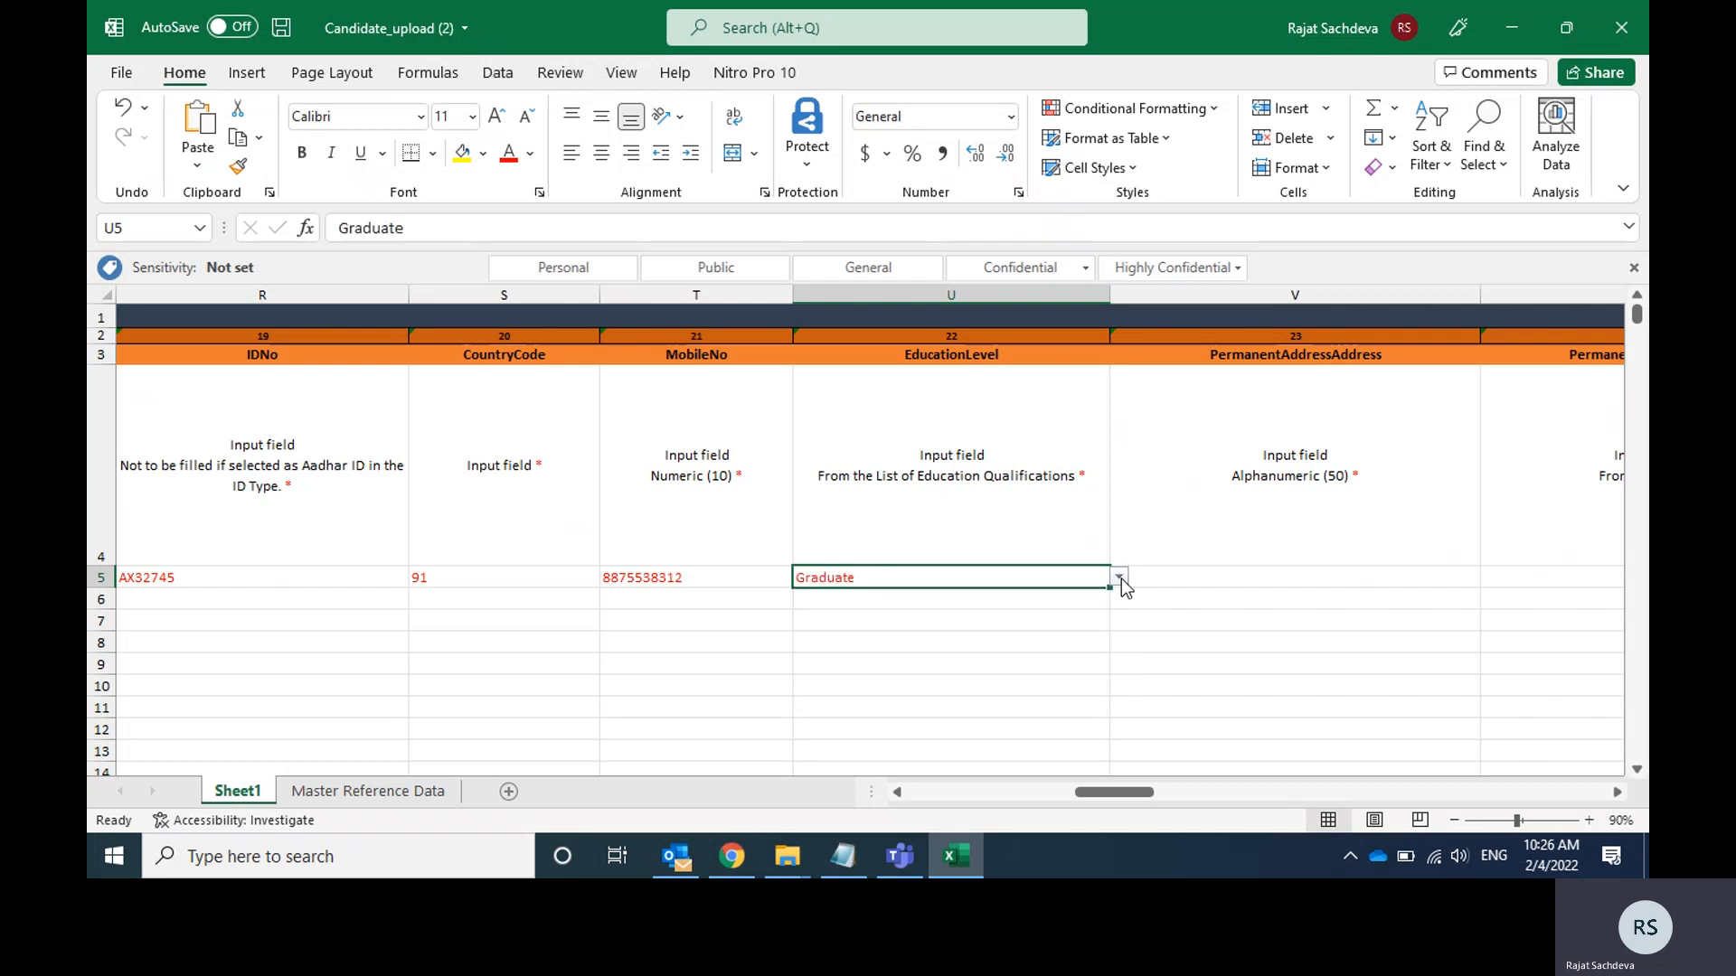
# Copy the candidate's address from the Notepad notes into the PermanentAddressAddress cell V5 of the Excel template.
pyautogui.click(1239, 576)
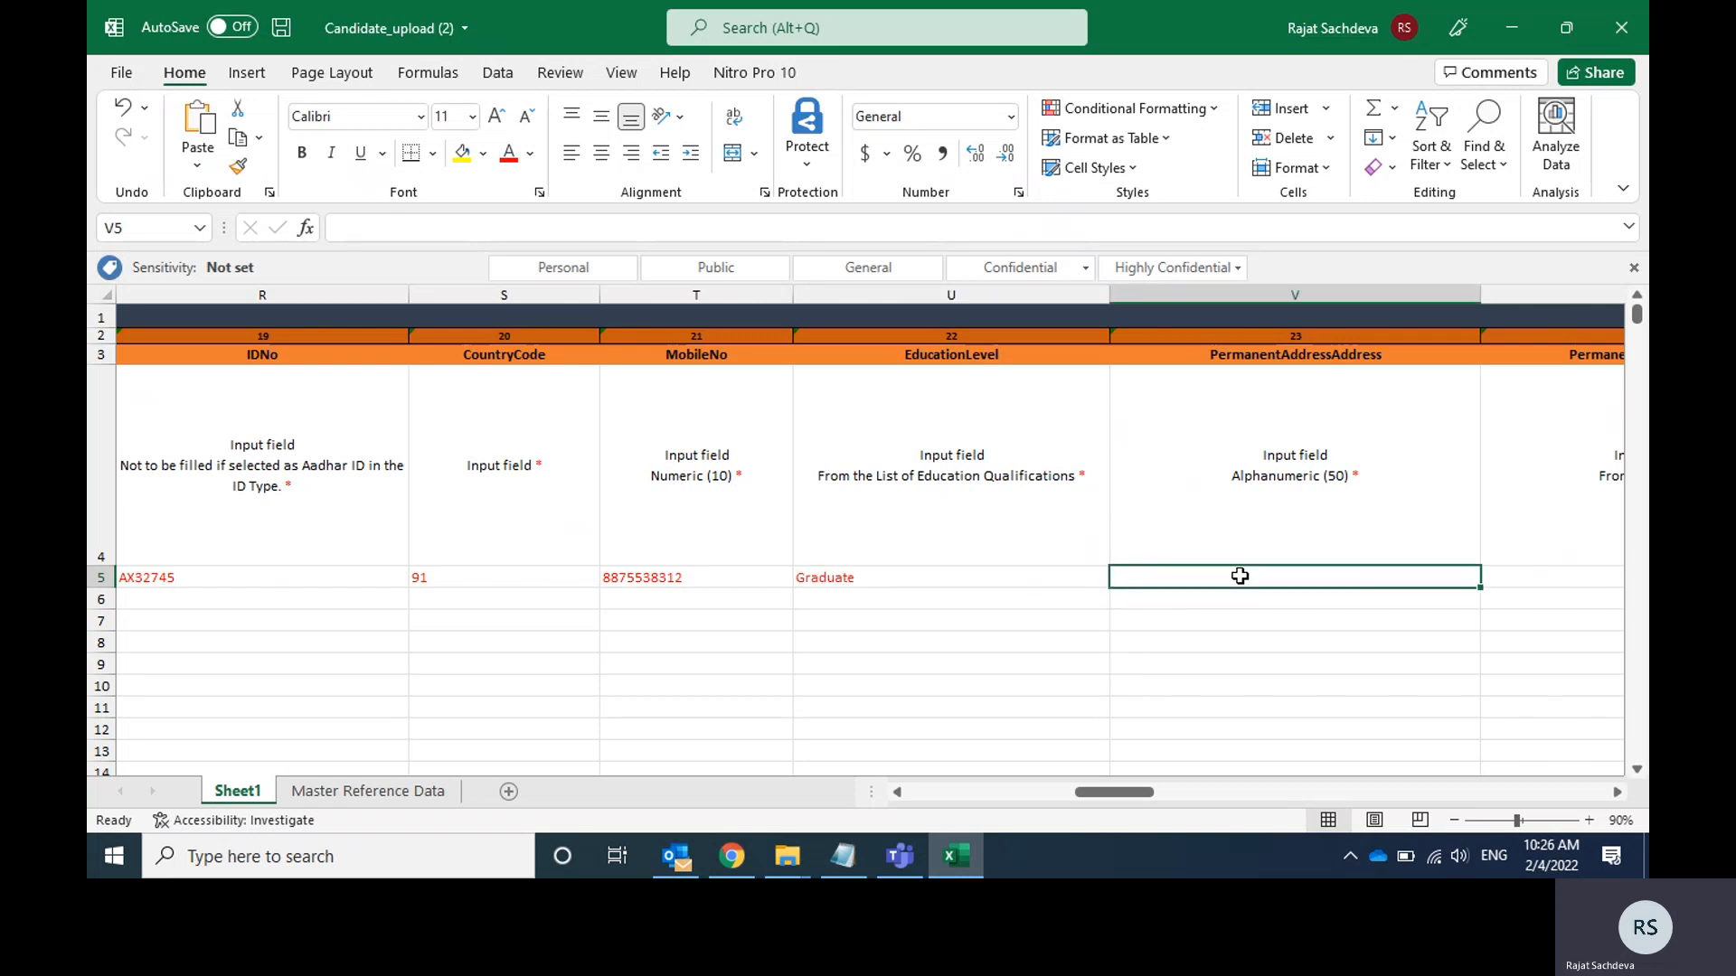
pyautogui.hotkey('alt', 'Tab')
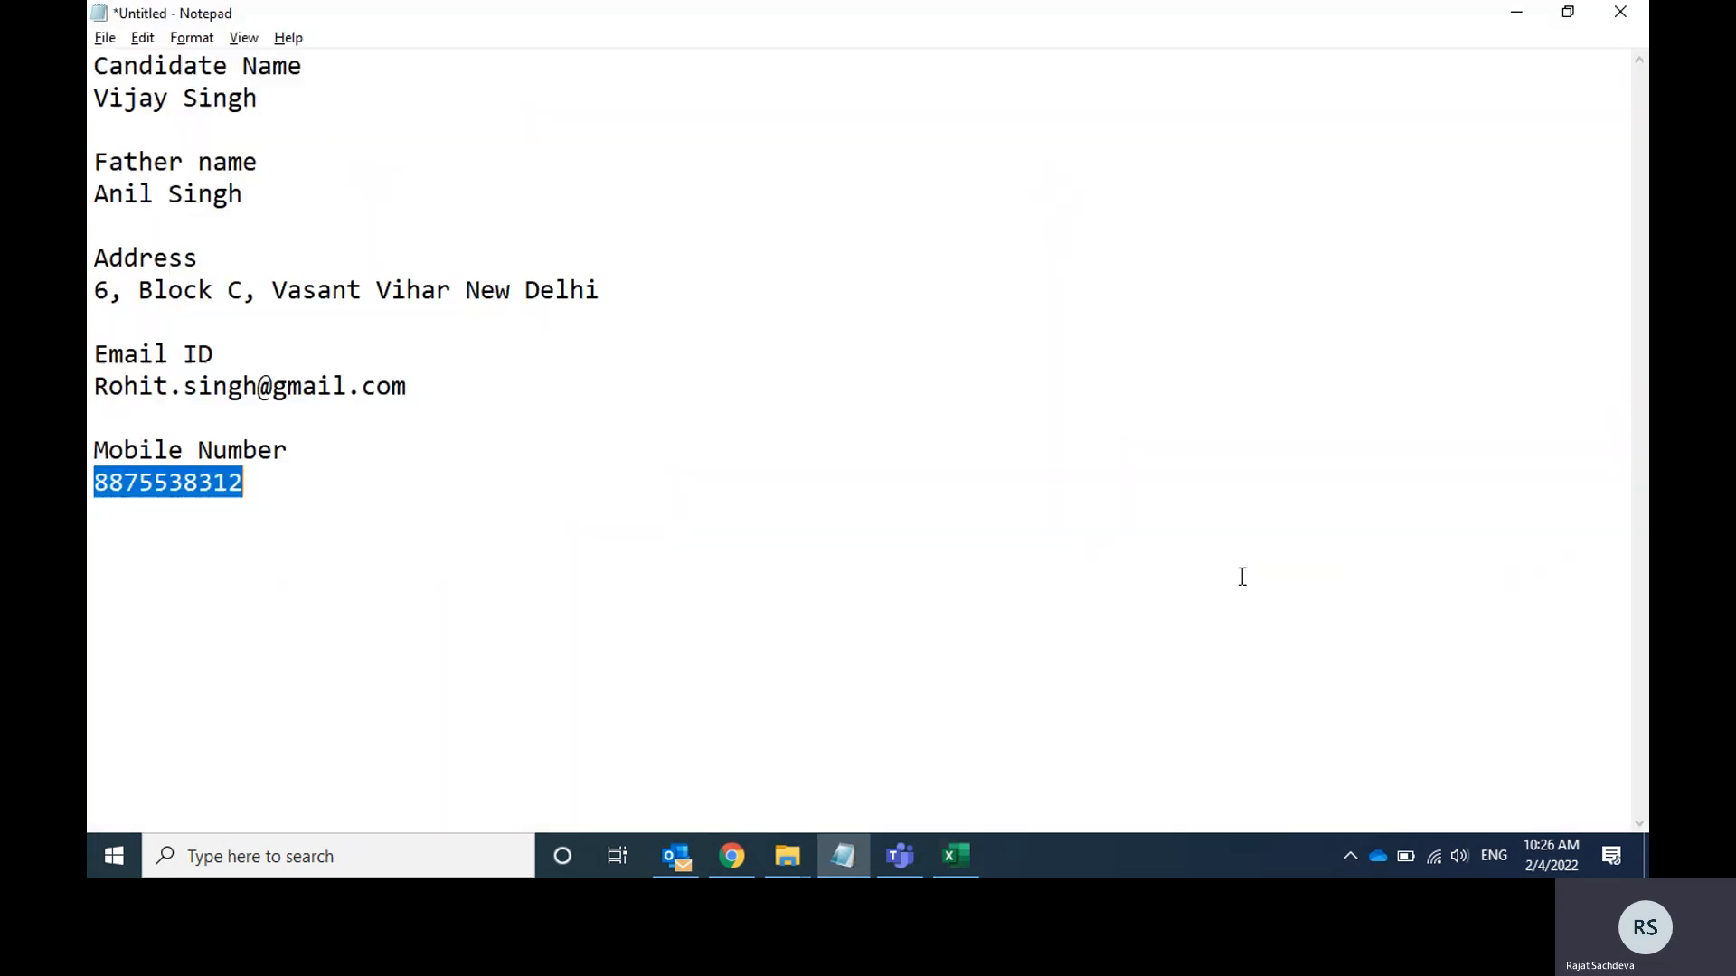
pyautogui.moveTo(638, 295); pyautogui.dragTo(90, 293)
pyautogui.hotkey('alt', 'Tab')
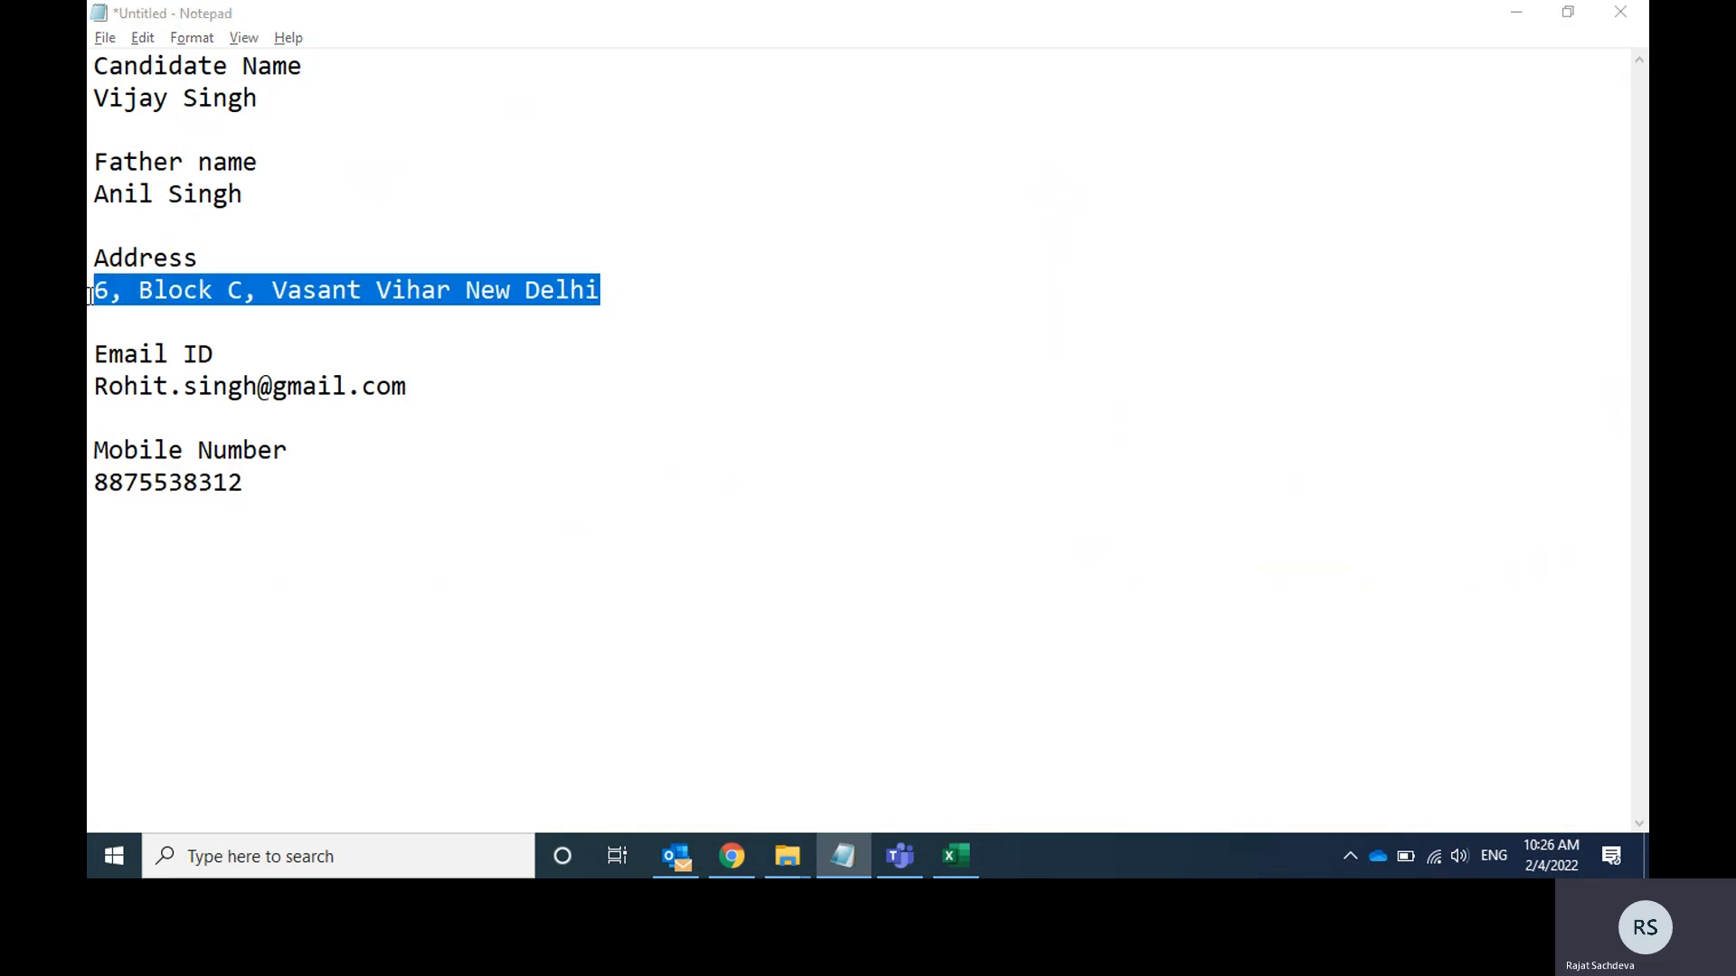
pyautogui.press('F2')
pyautogui.hotkey('ctrl', 'v')
pyautogui.press('Tab')
pyautogui.hotkey('shift', 'Tab')
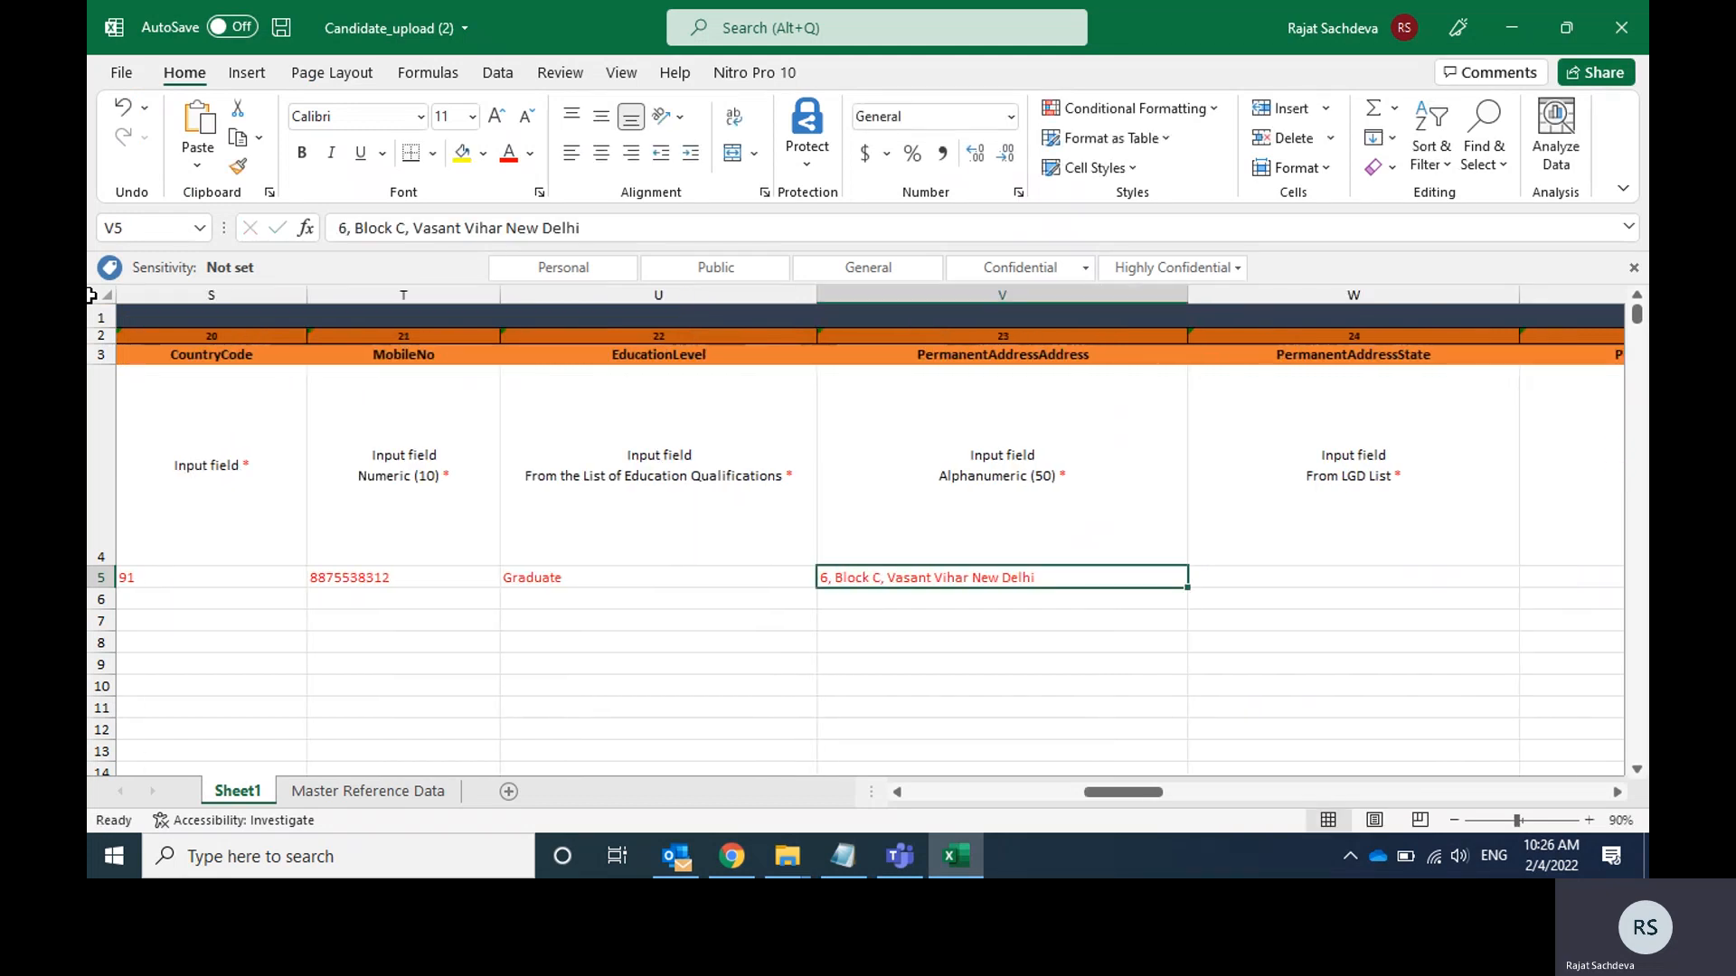
# Set the PermanentAddressState in cell W5 to DELHI from the list of states.
pyautogui.press('Tab')
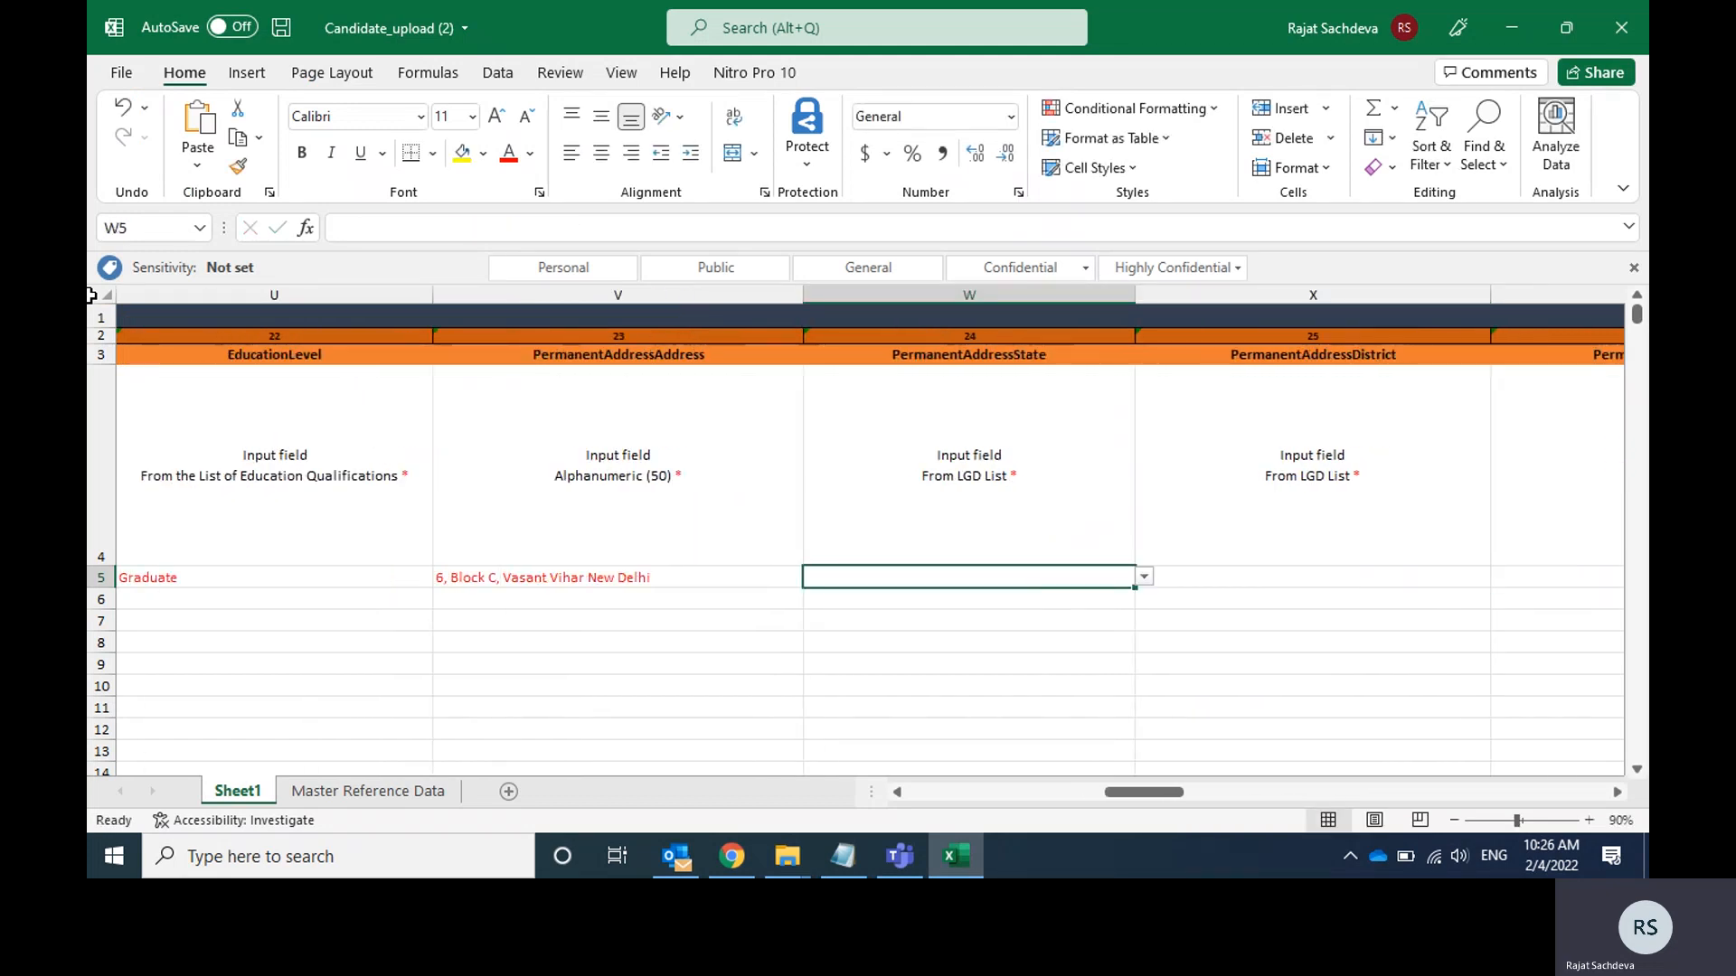
pyautogui.click(1145, 577)
pyautogui.press('Down')
pyautogui.press('Down')
pyautogui.press('Down')
pyautogui.press('Down')
pyautogui.press('Down')
pyautogui.press('Down')
pyautogui.press('Down')
pyautogui.press('Down')
pyautogui.press('Down')
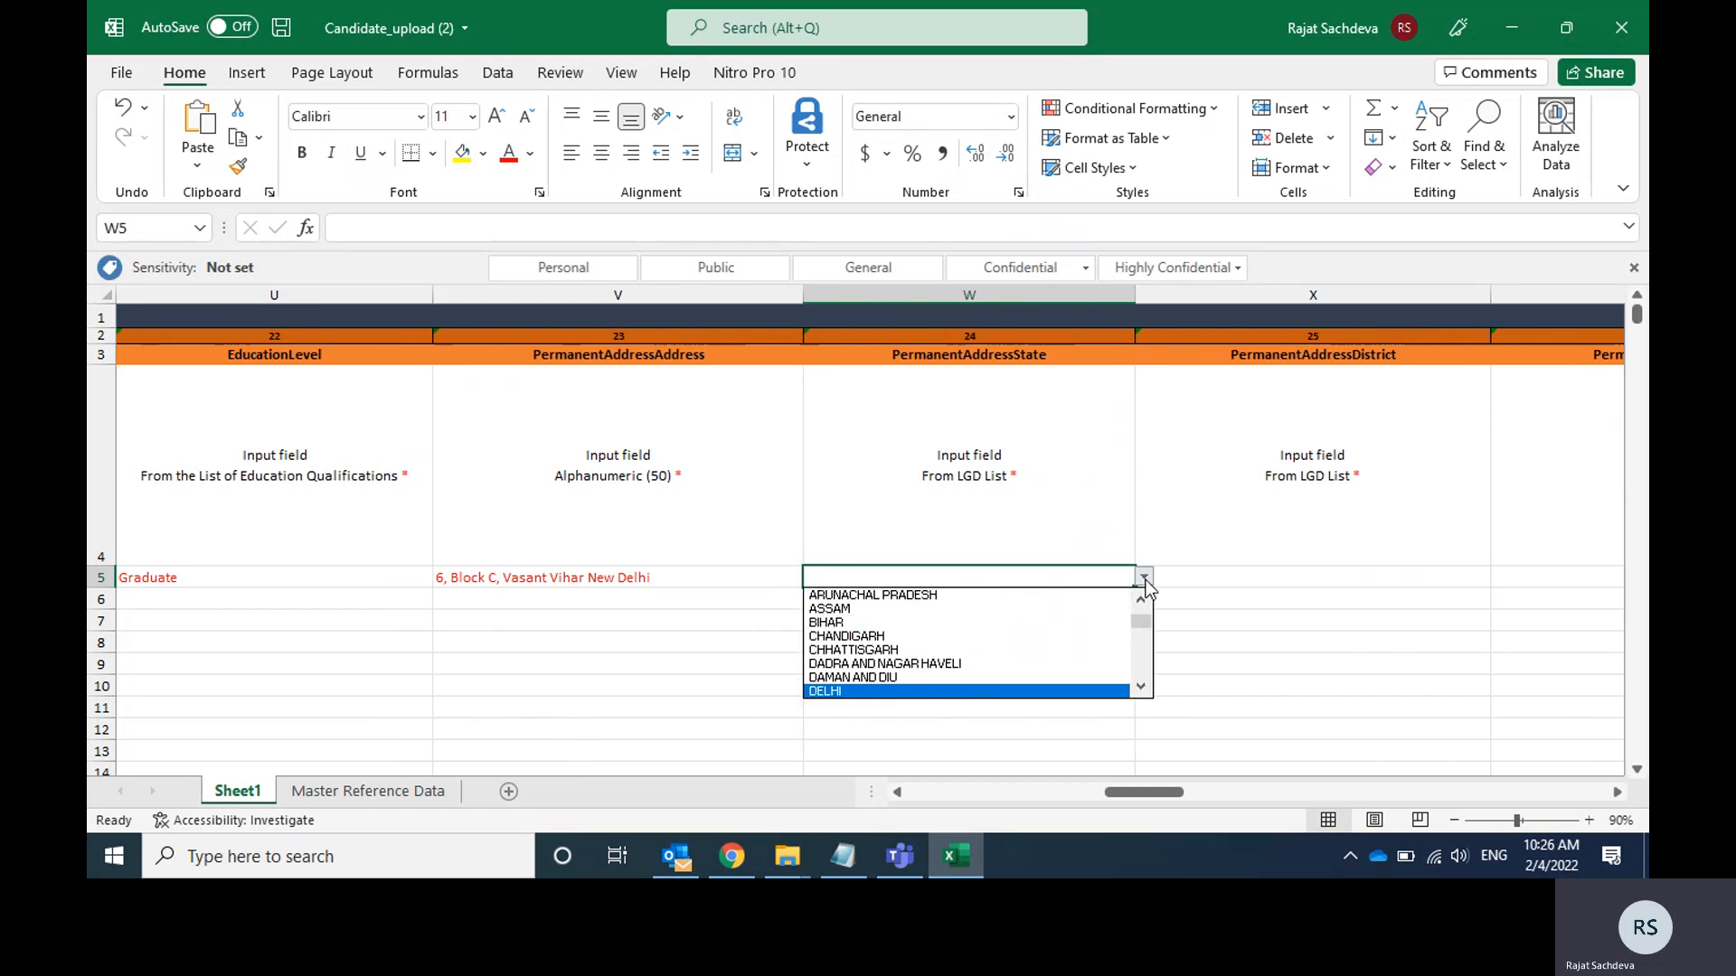
pyautogui.press('Return')
pyautogui.press('Tab')
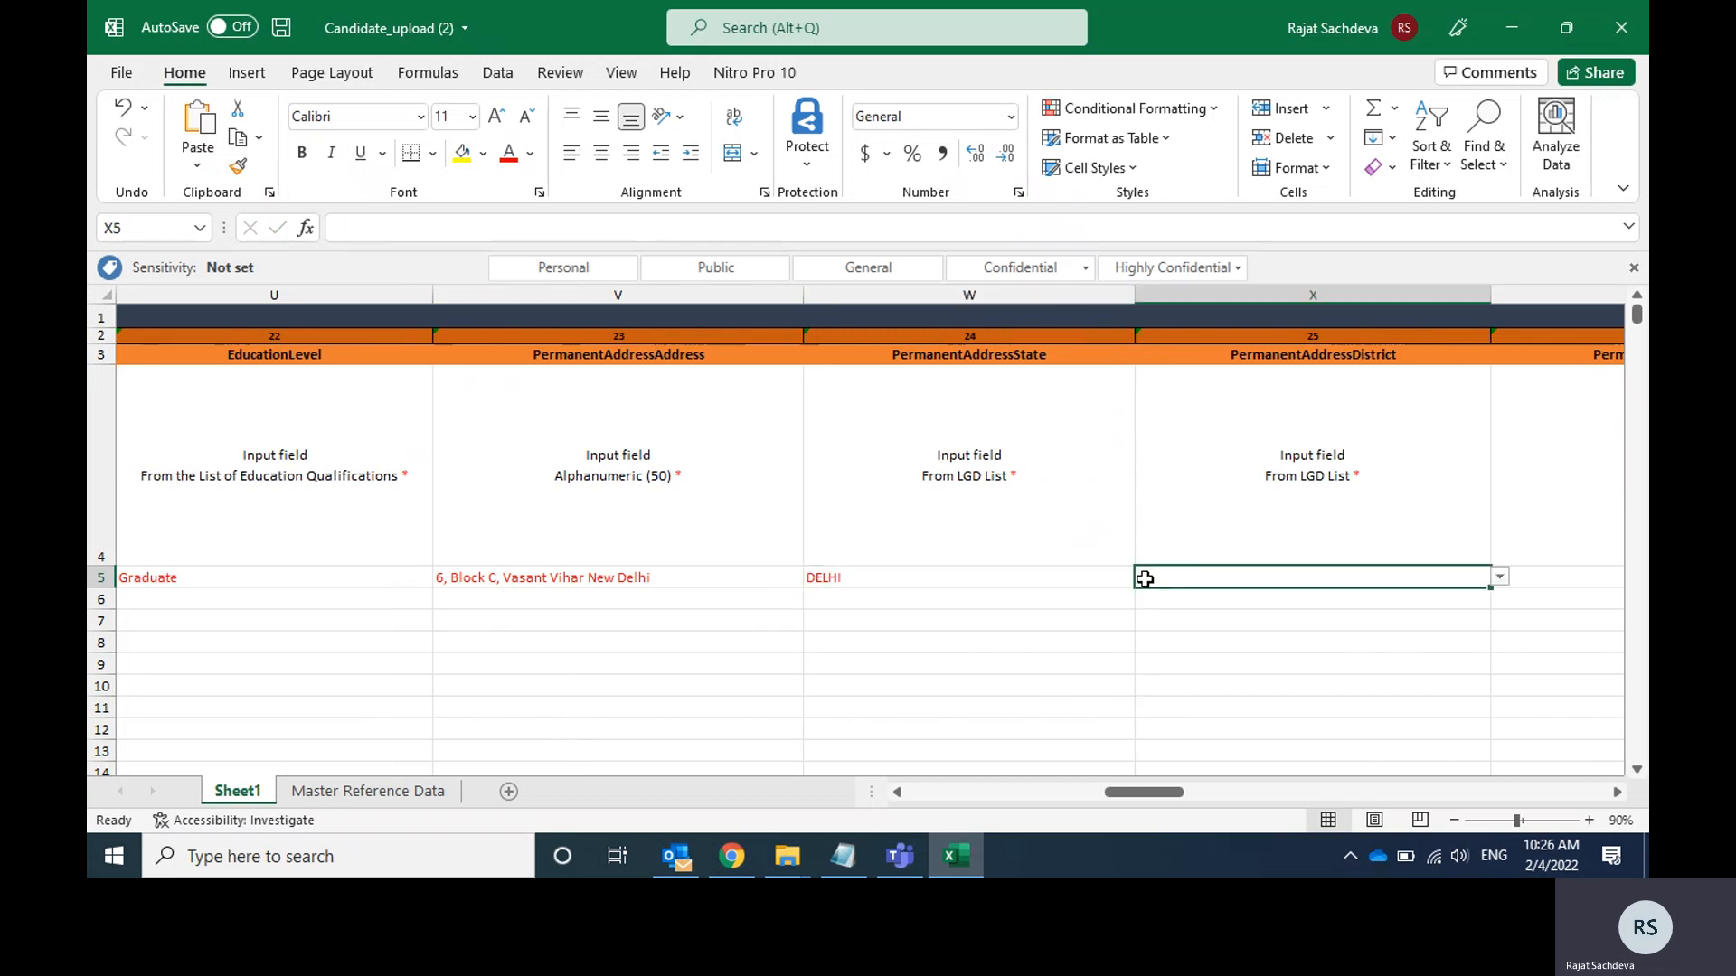
# Set the PermanentAddressDistrict in cell X5 to EAST from the list of districts.
pyautogui.click(1501, 577)
pyautogui.press('Down')
pyautogui.press('Return')
pyautogui.press('Tab')
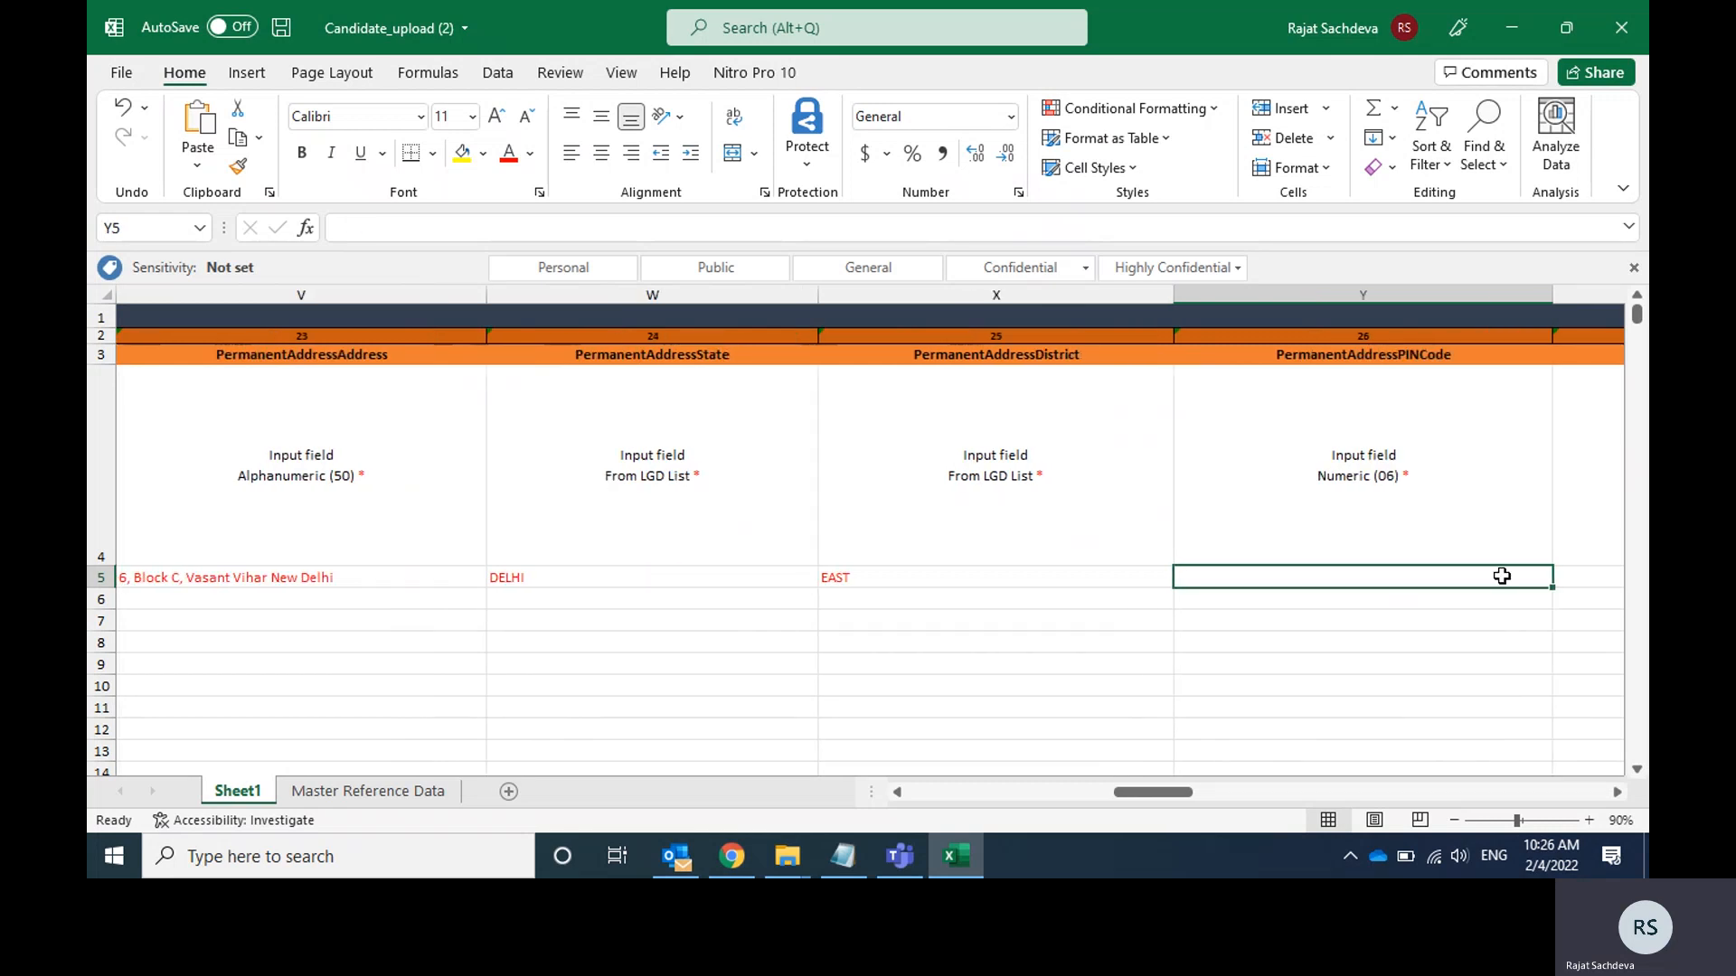
# Enter the candidate's six-digit postal code in the PermanentAddressPINCode cell Y5.
pyautogui.write('11')
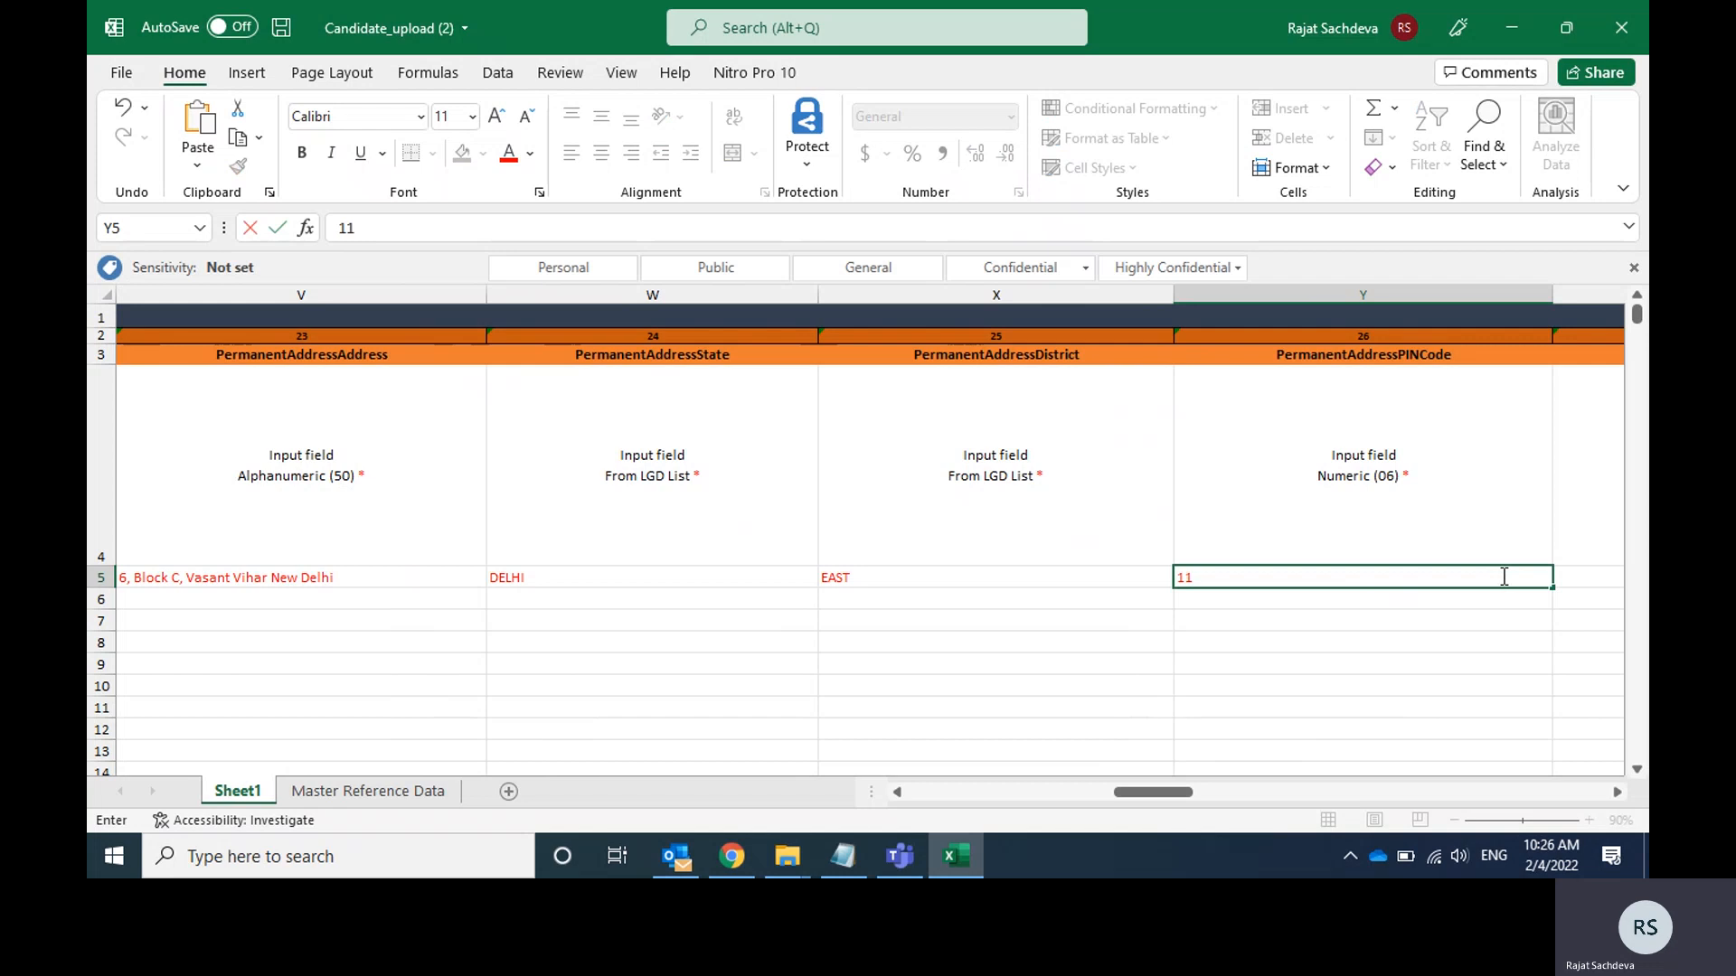
pyautogui.write('0054')
pyautogui.press('Tab')
pyautogui.press('Left')
pyautogui.press('Right')
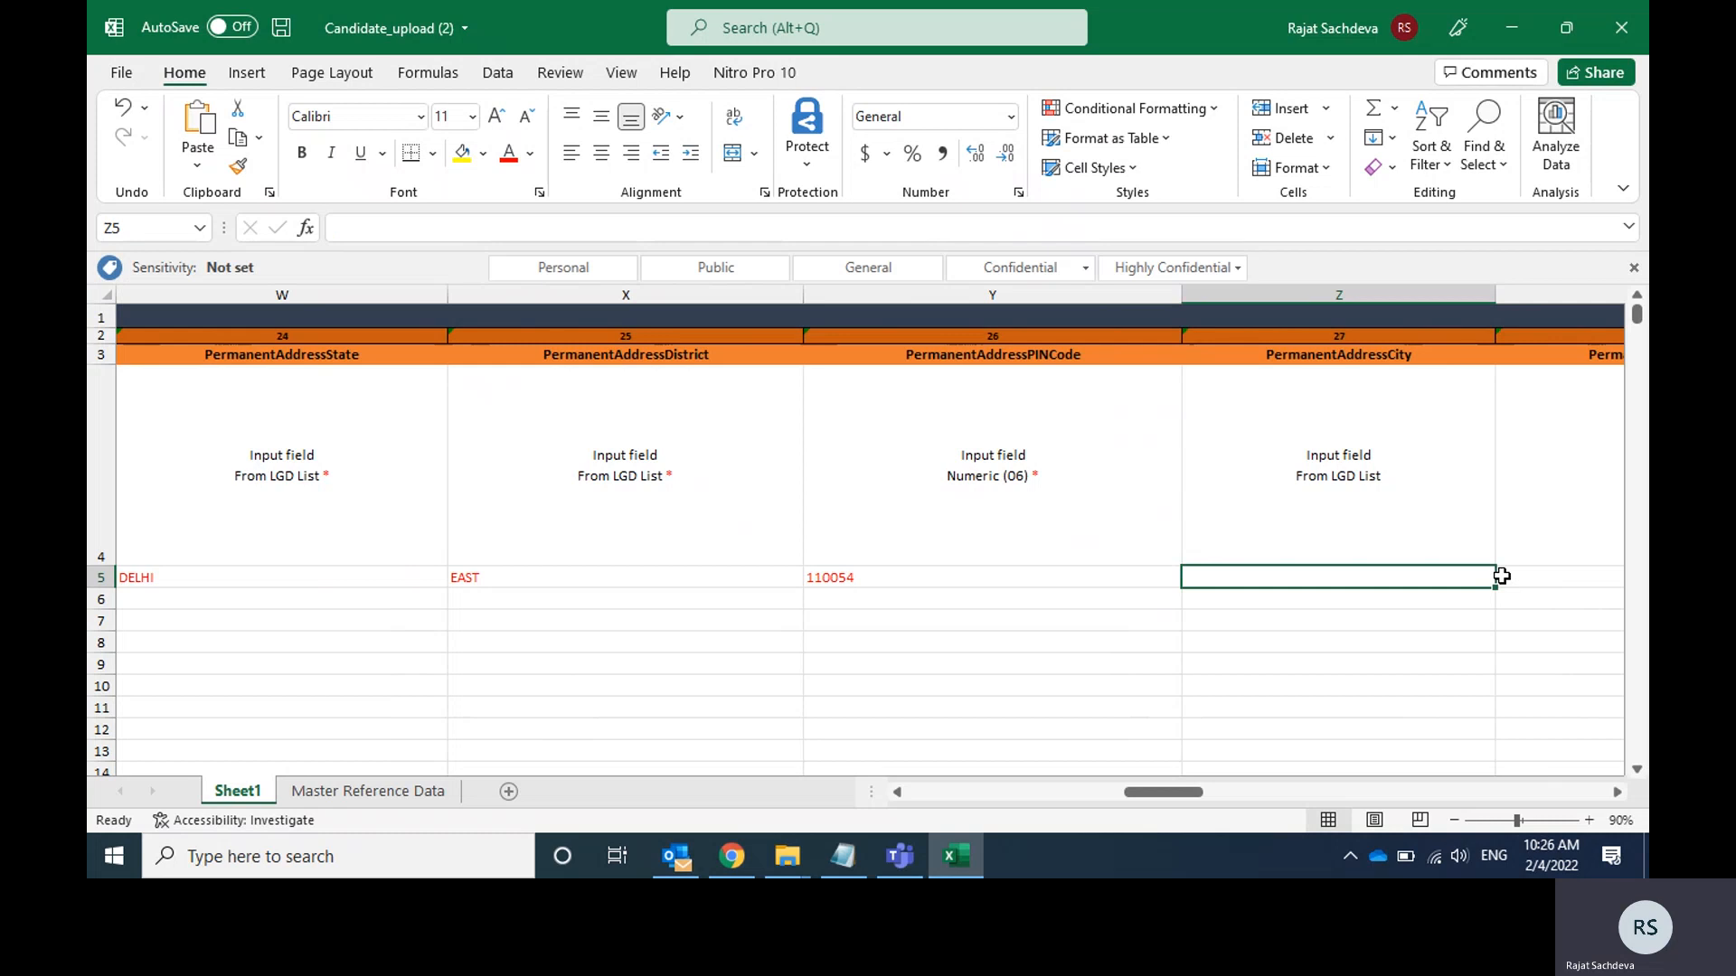
# Check the input rules for the PermanentAddressCity, PermanentAddressTehsil and PermanentAddressConstituency columns to see which fields are mandatory.
pyautogui.click(1382, 514)
pyautogui.press('Down')
pyautogui.press('Up')
pyautogui.press('Right')
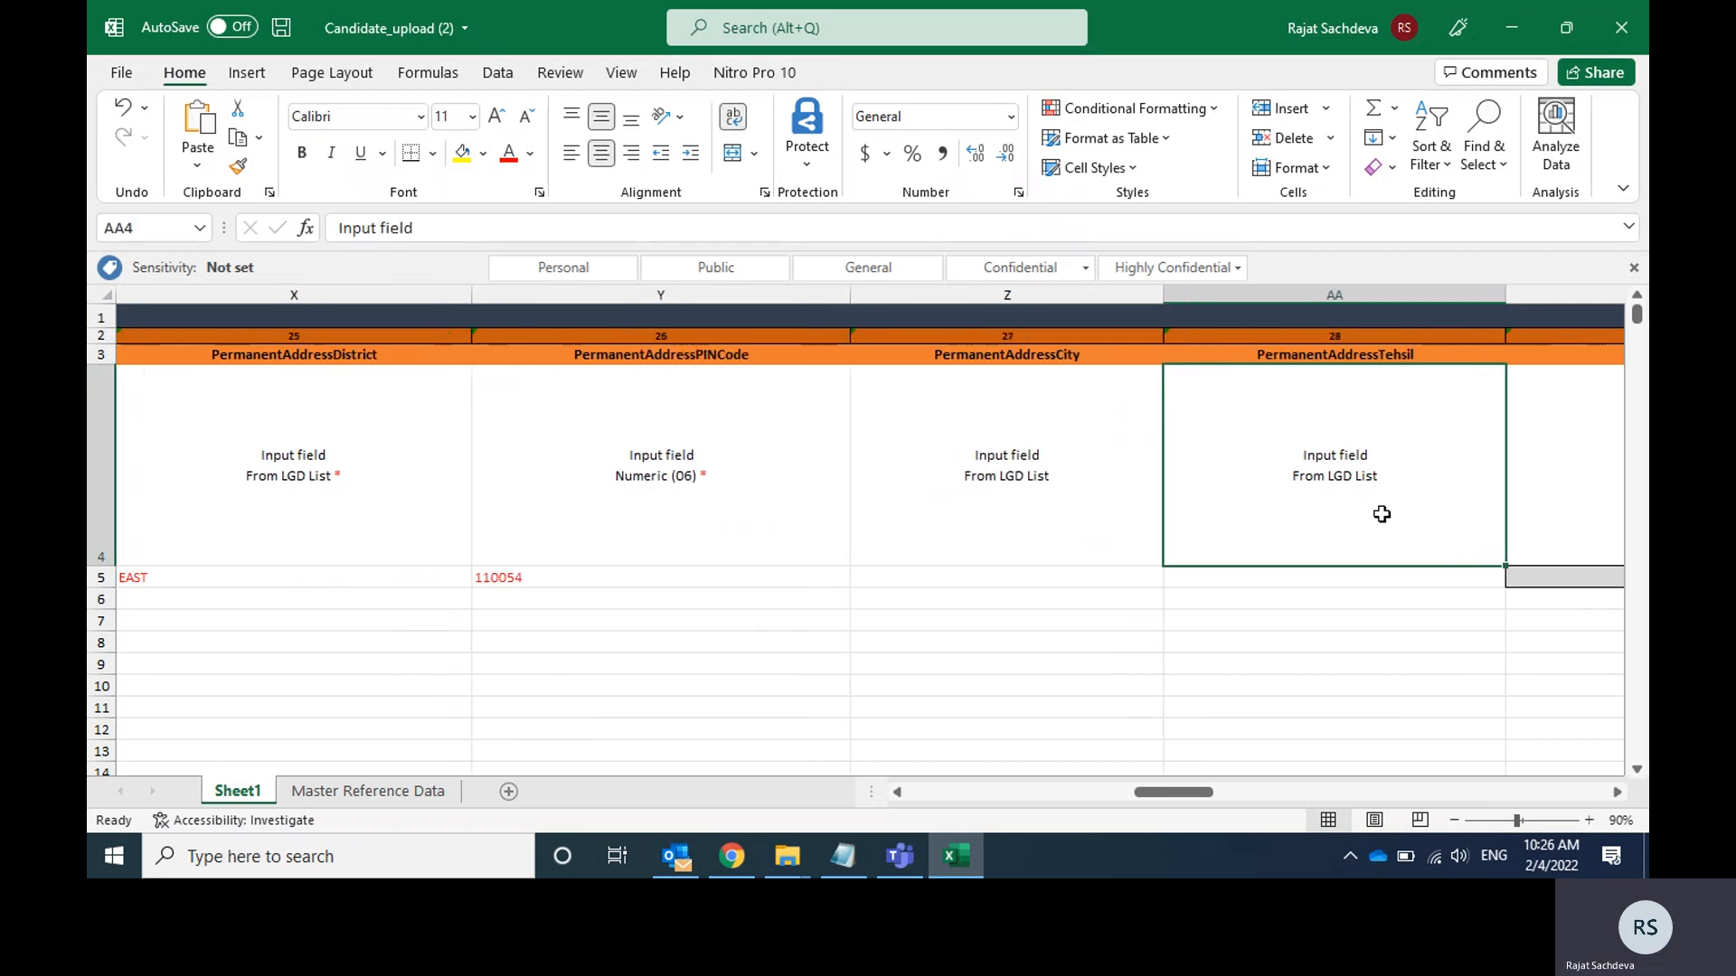
pyautogui.press('Down')
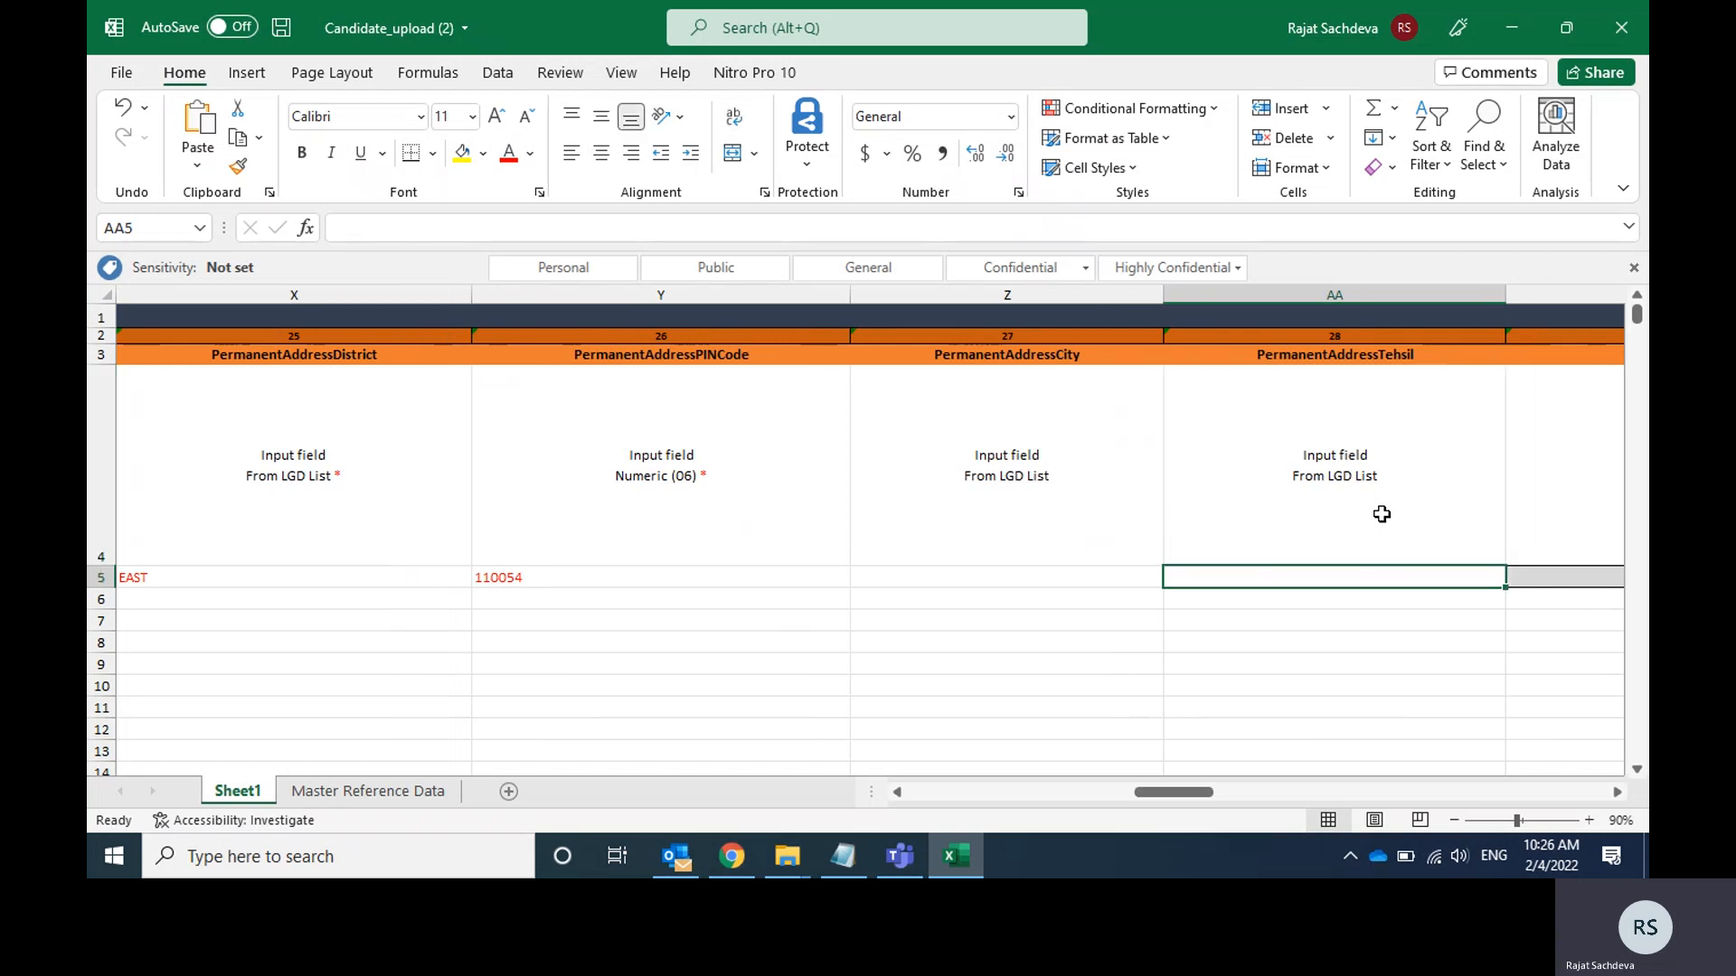
pyautogui.press('Left')
pyautogui.press('Up')
pyautogui.hotkey('shift', 'Right')
pyautogui.press('Down')
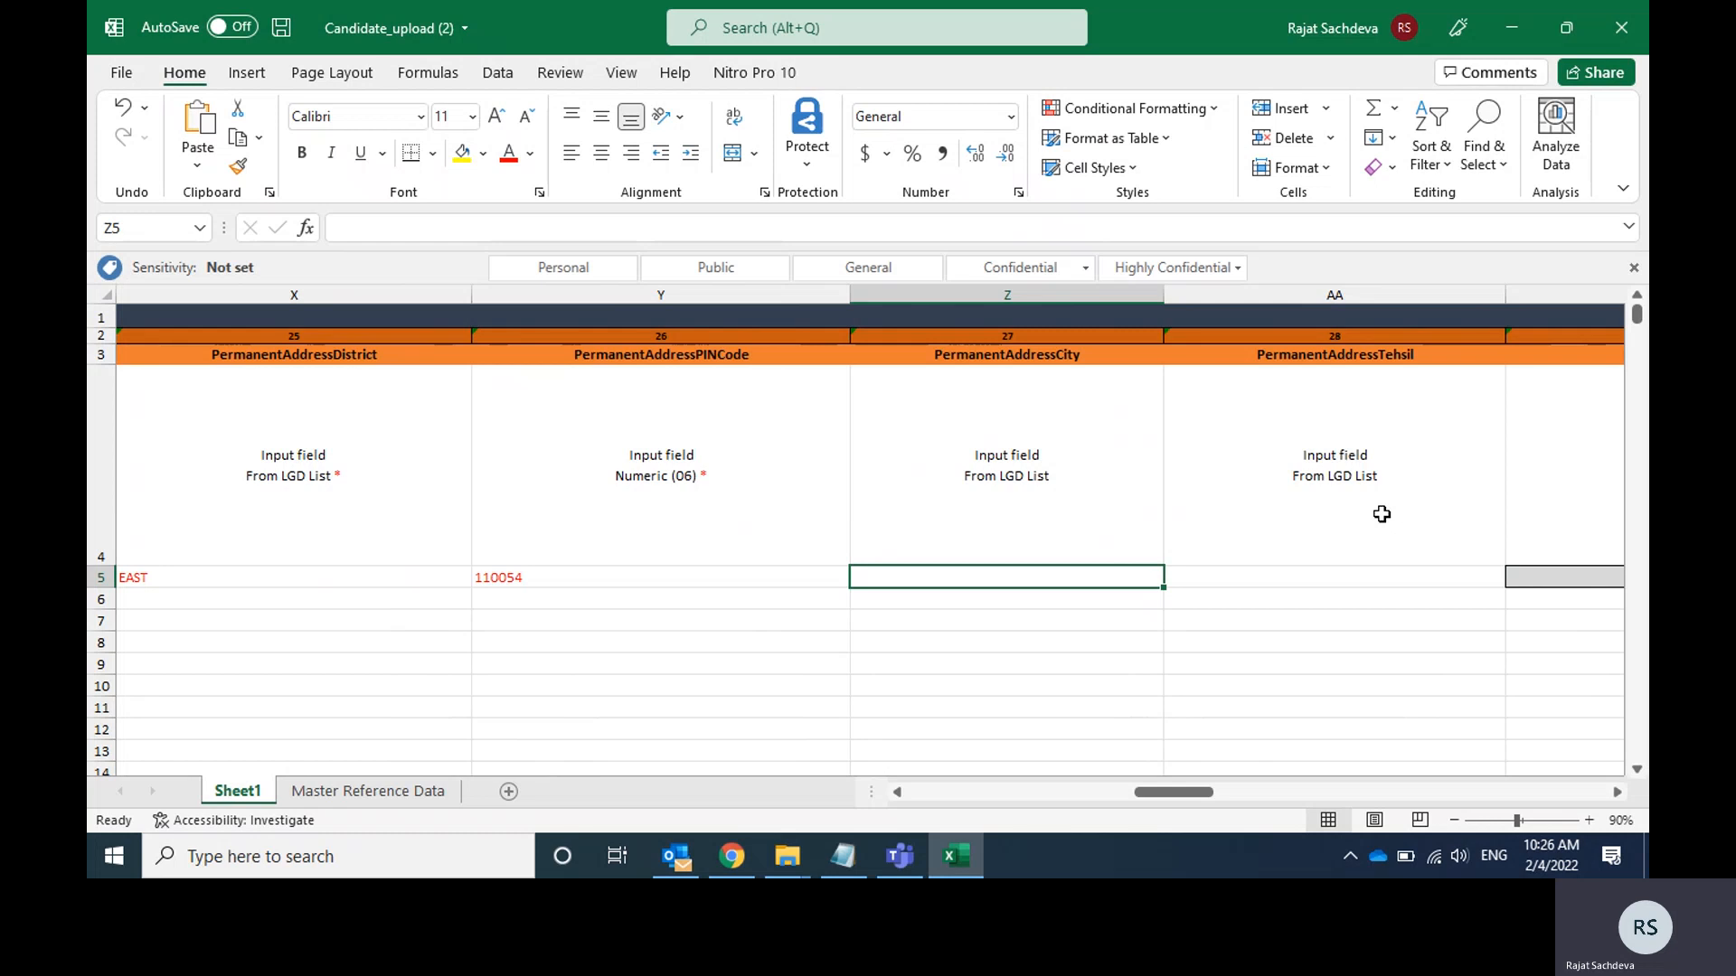
pyautogui.press('Right')
pyautogui.press('Right')
pyautogui.press('Up')
pyautogui.press('Up')
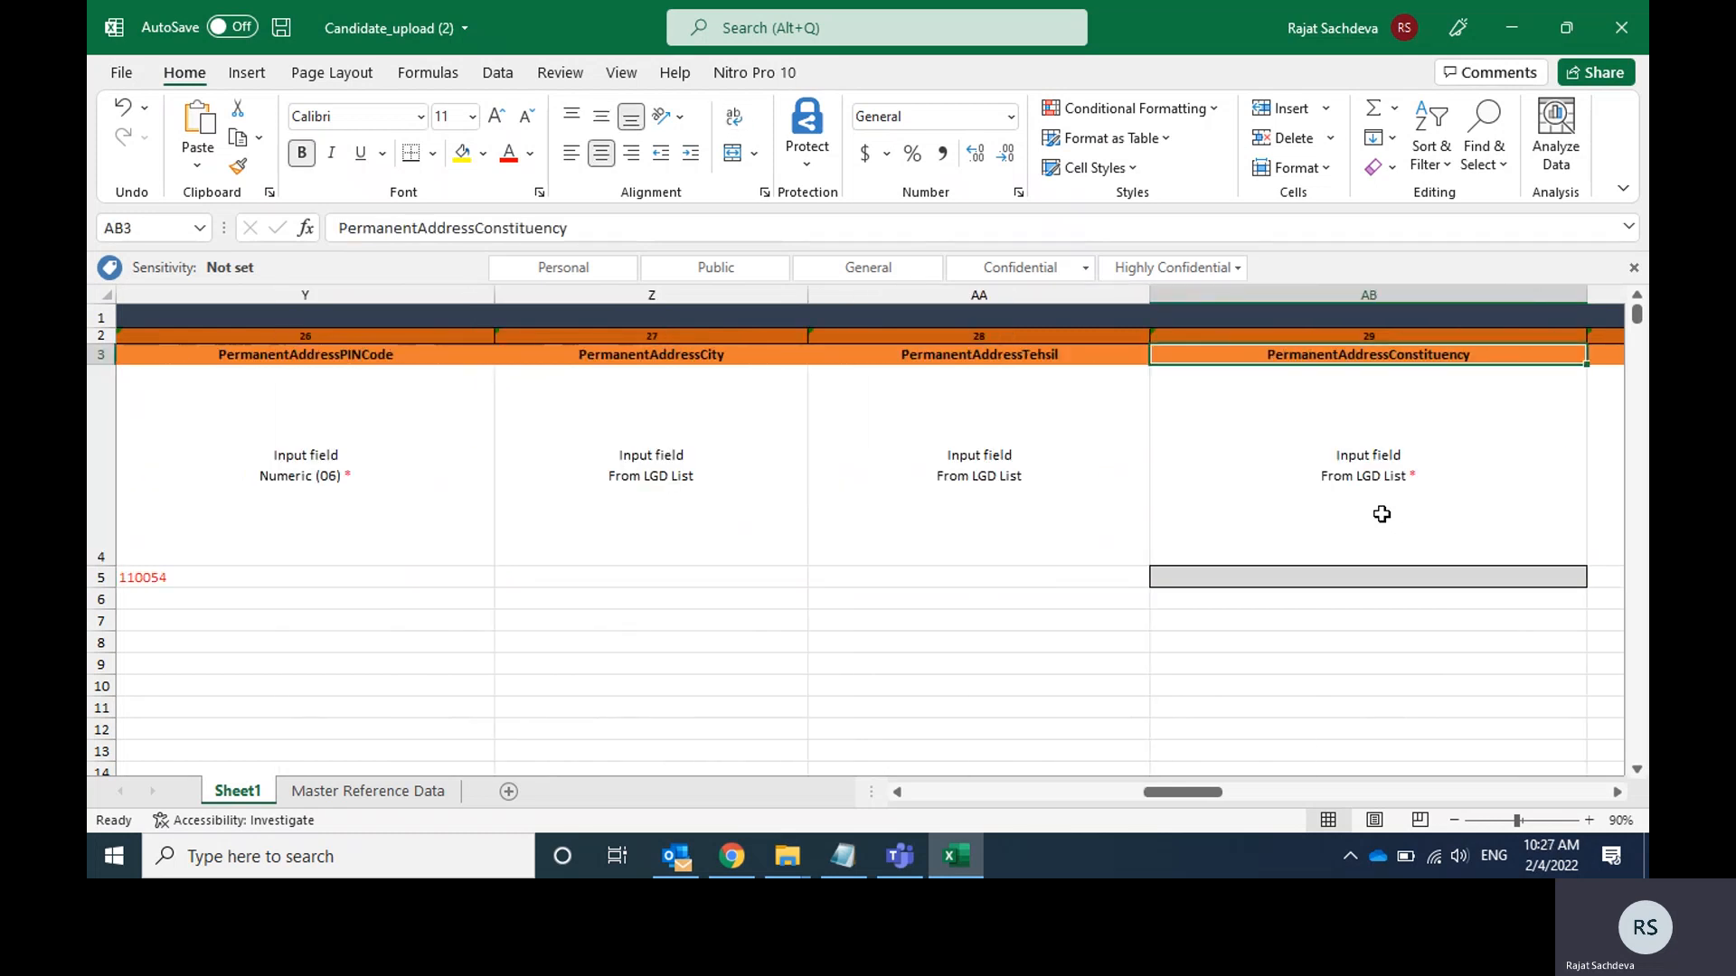
pyautogui.press('Down')
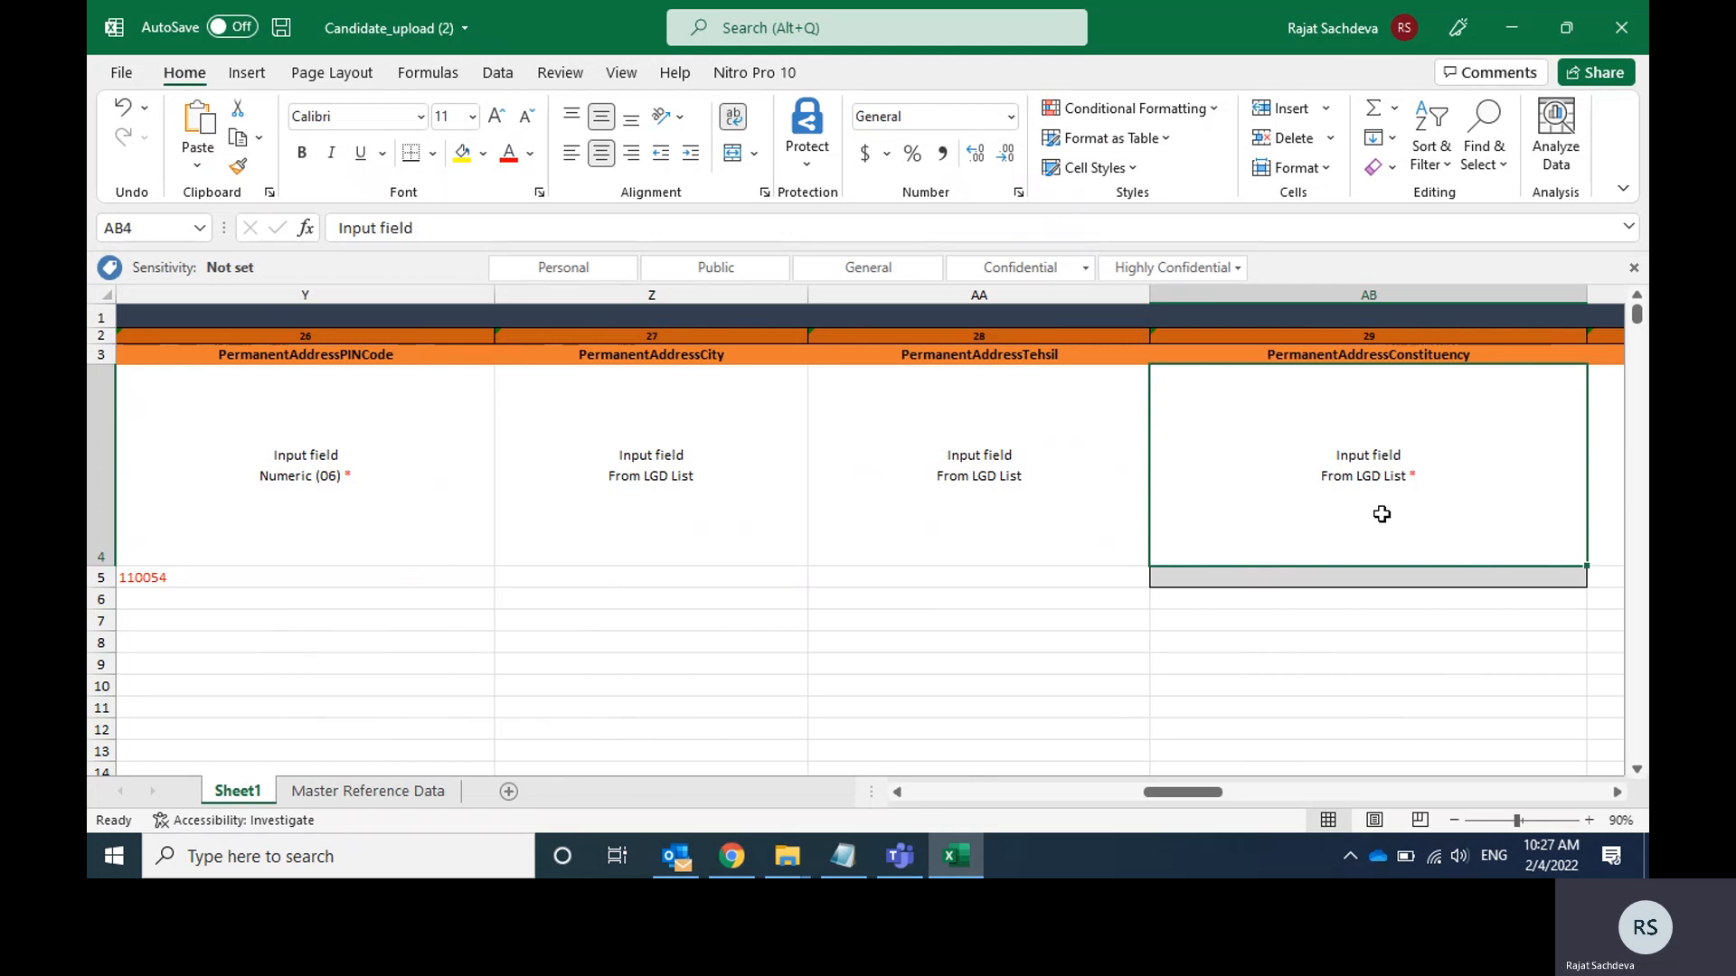
# Find the DELHIConstituency list among the state constituency columns on the Master Reference Data sheet.
pyautogui.click(384, 799)
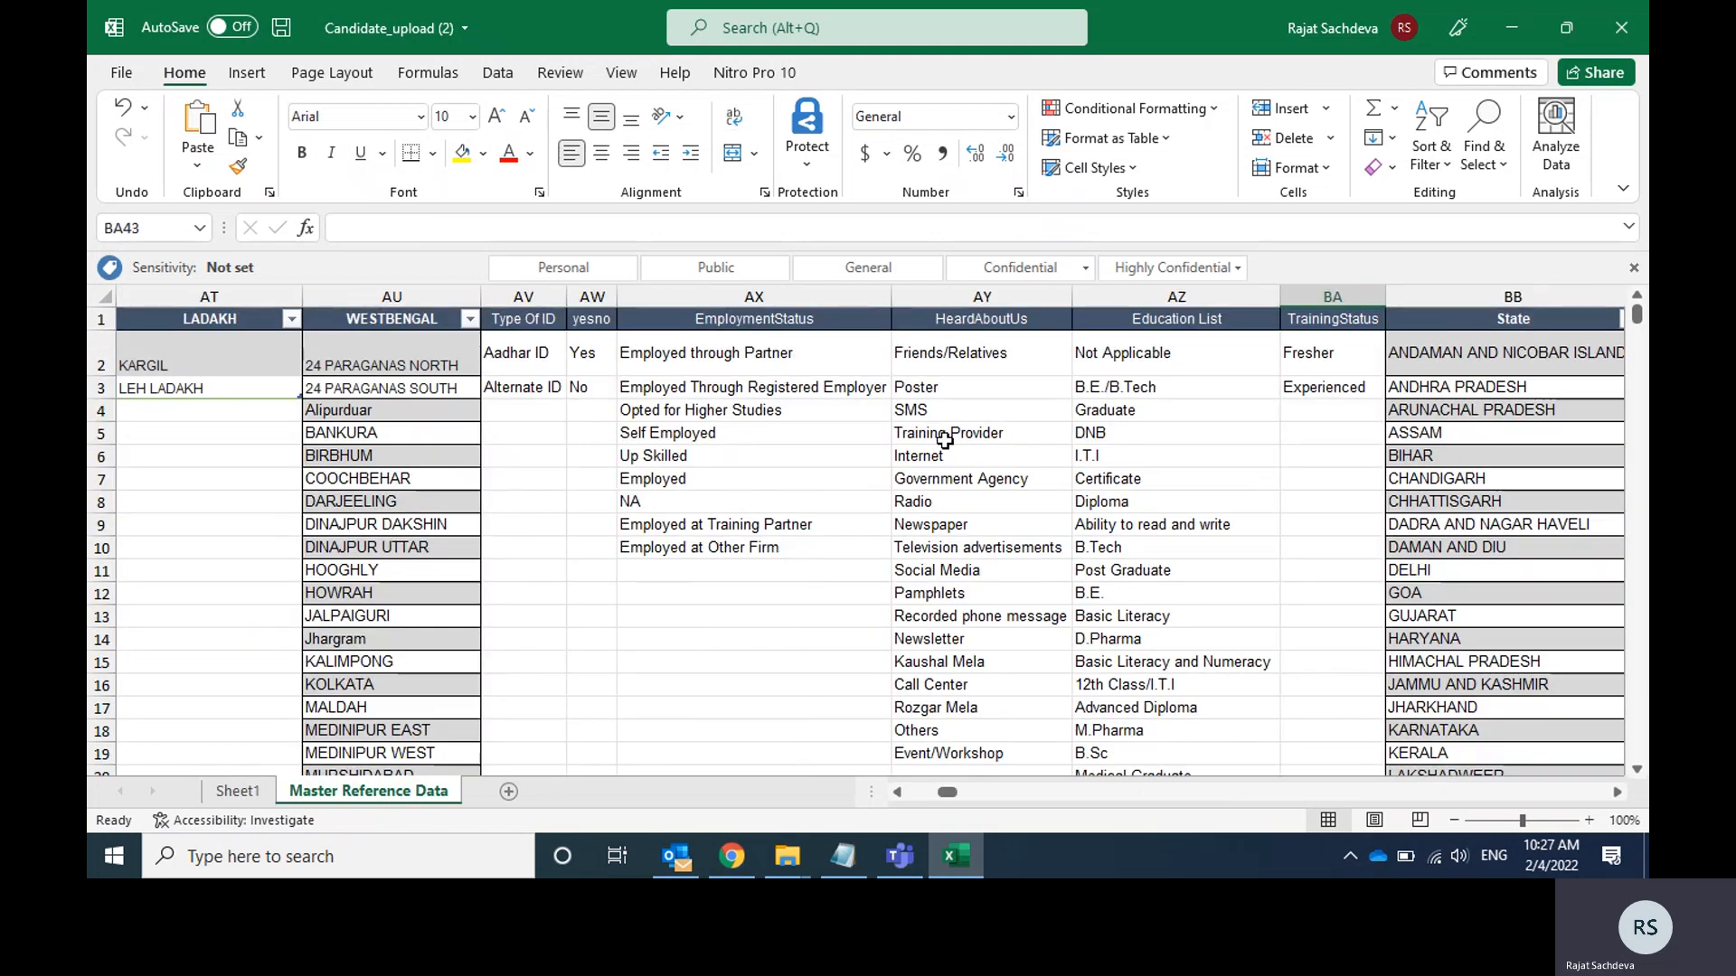
pyautogui.click(1016, 403)
pyautogui.press('Up')
pyautogui.press('Up')
pyautogui.press('Up')
pyautogui.press('Right')
pyautogui.press('Right')
pyautogui.press('Right')
pyautogui.press('Right')
pyautogui.press('Right')
pyautogui.press('Right')
pyautogui.press('Right')
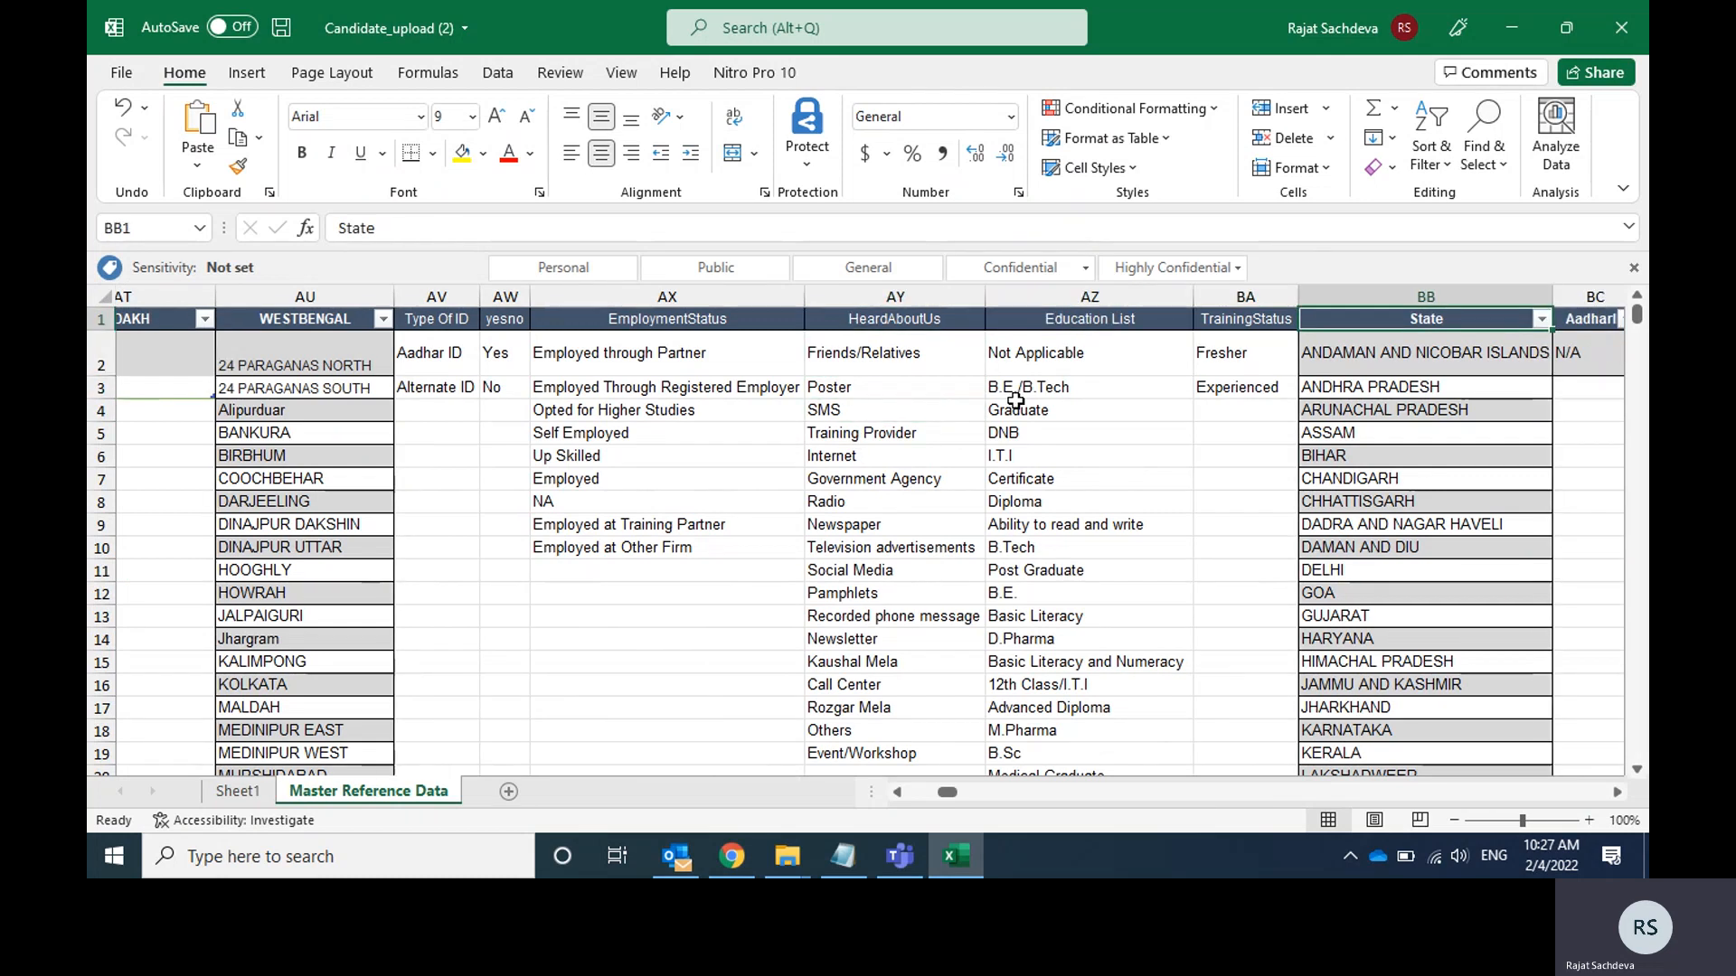
pyautogui.press('Left')
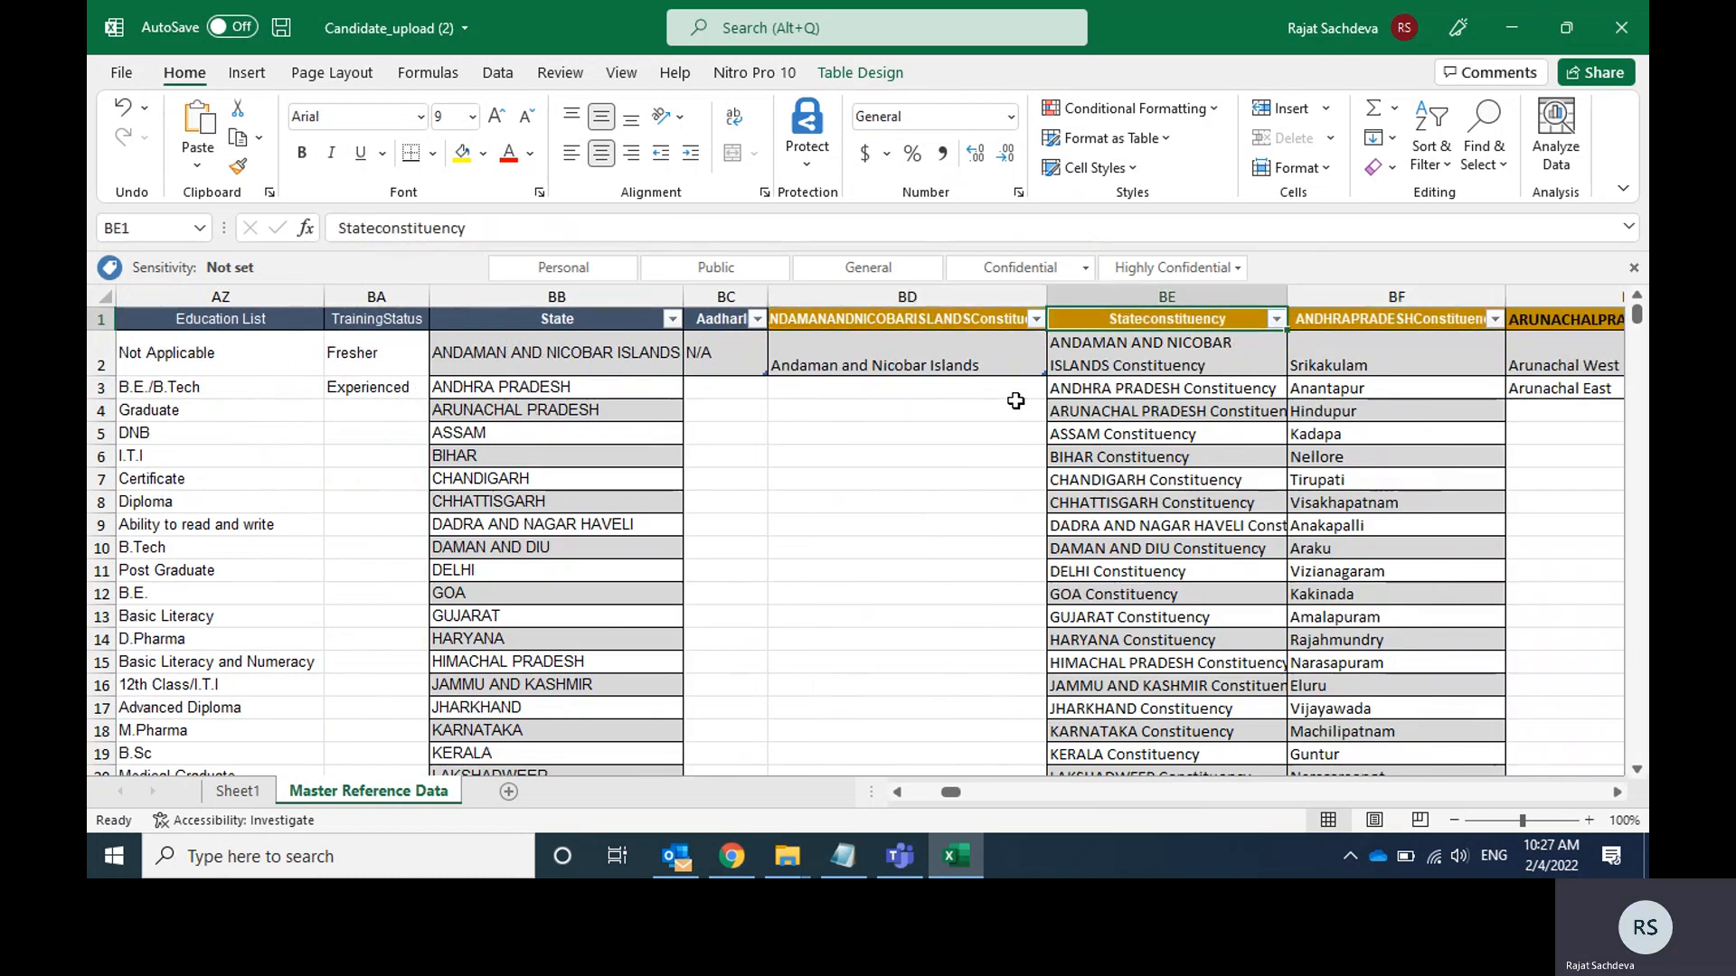
pyautogui.press('Right')
pyautogui.press('Right')
pyautogui.press('Right')
pyautogui.press('Right')
pyautogui.press('Right')
pyautogui.press('Right')
pyautogui.press('Right')
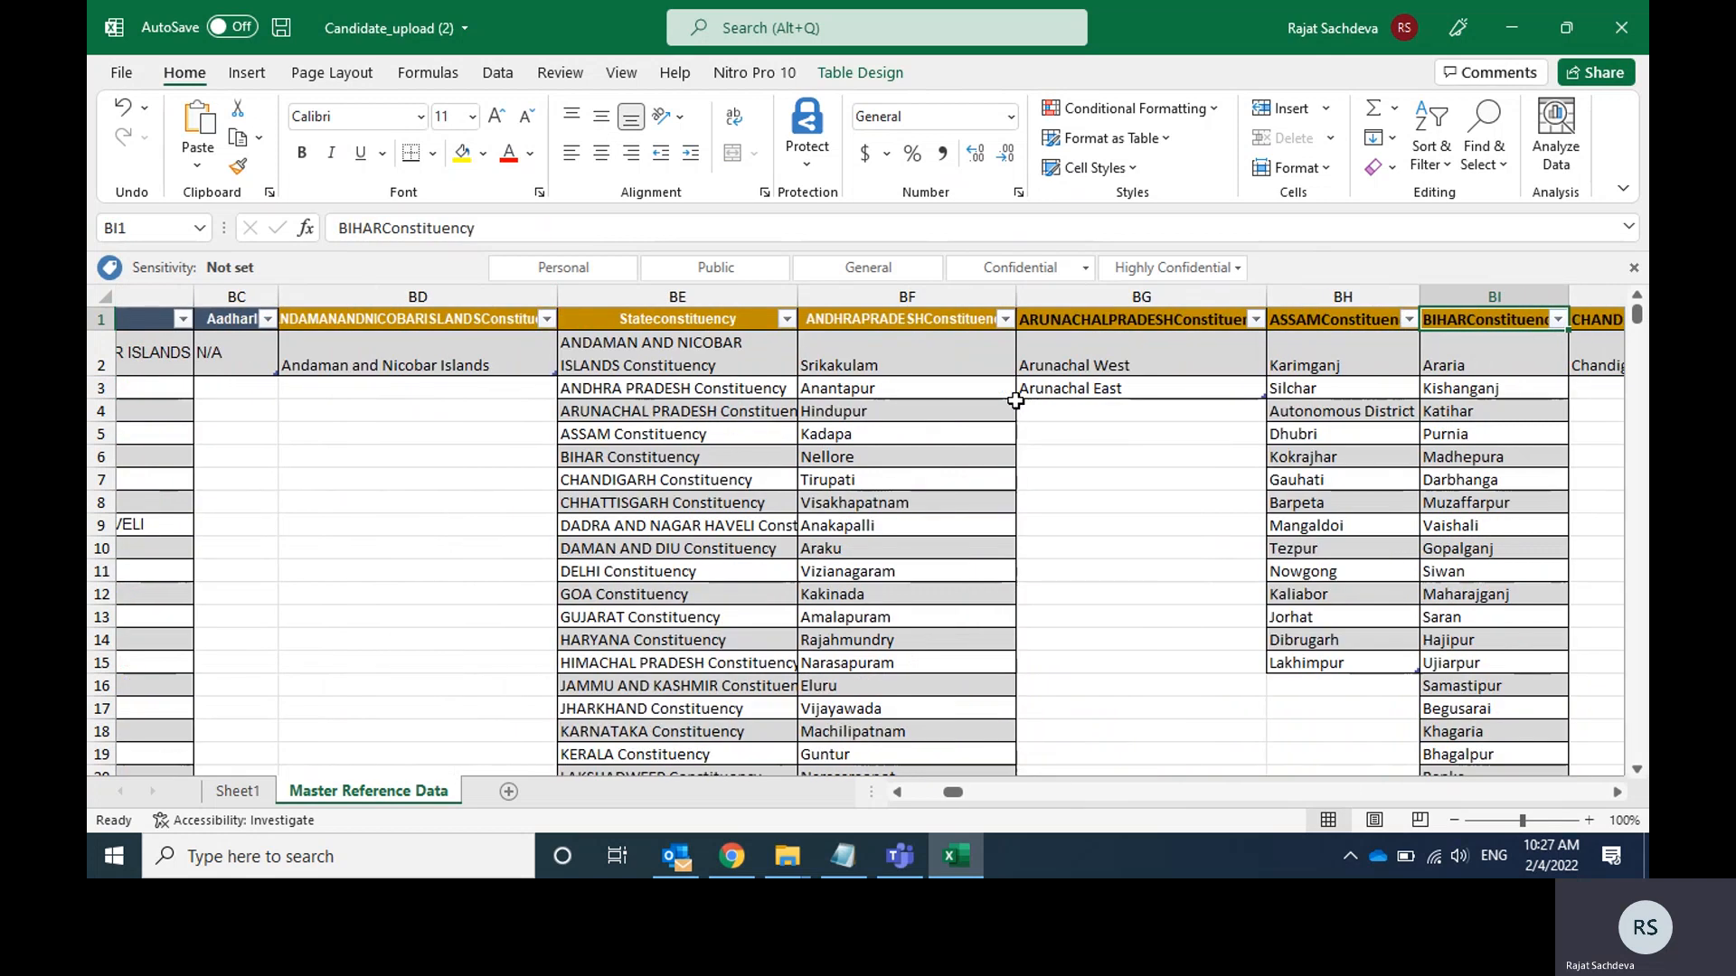
pyautogui.press('Right')
pyautogui.press('Right')
pyautogui.press('Right')
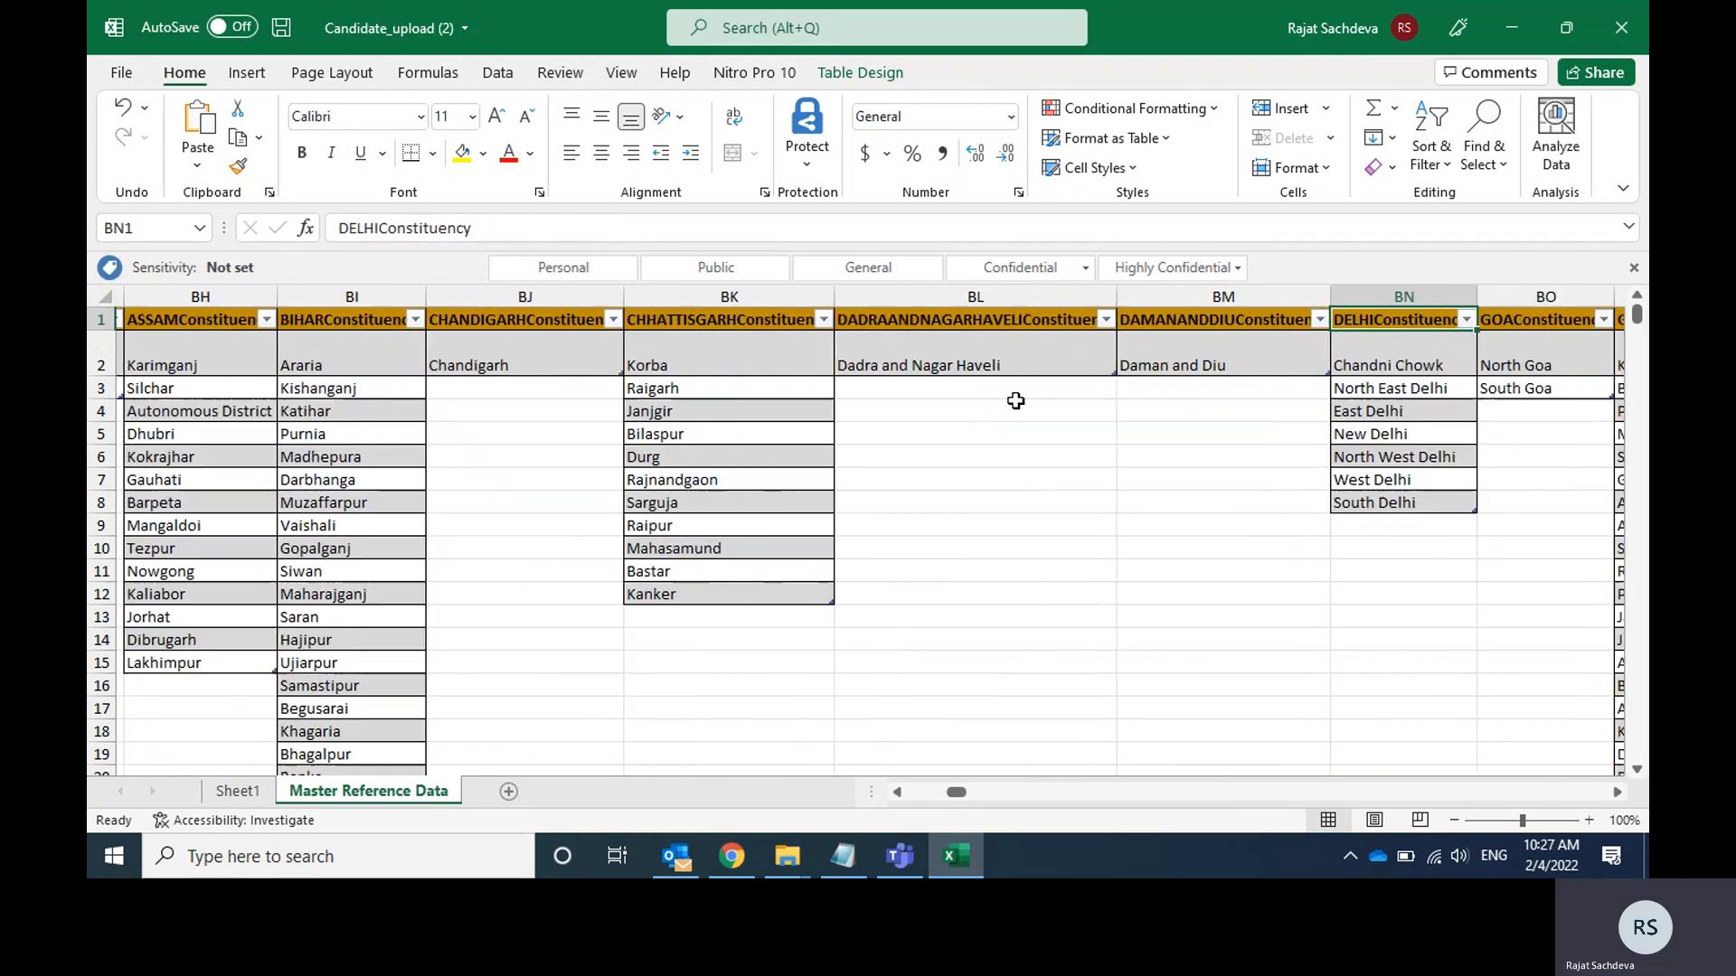
# Copy East Delhi from the DELHIConstituency list into the PermanentAddressConstituency cell AB5 on Sheet1.
pyautogui.press('Left')
pyautogui.press('Down')
pyautogui.press('Down')
pyautogui.press('Down')
pyautogui.press('Down')
pyautogui.press('Down')
pyautogui.press('Down')
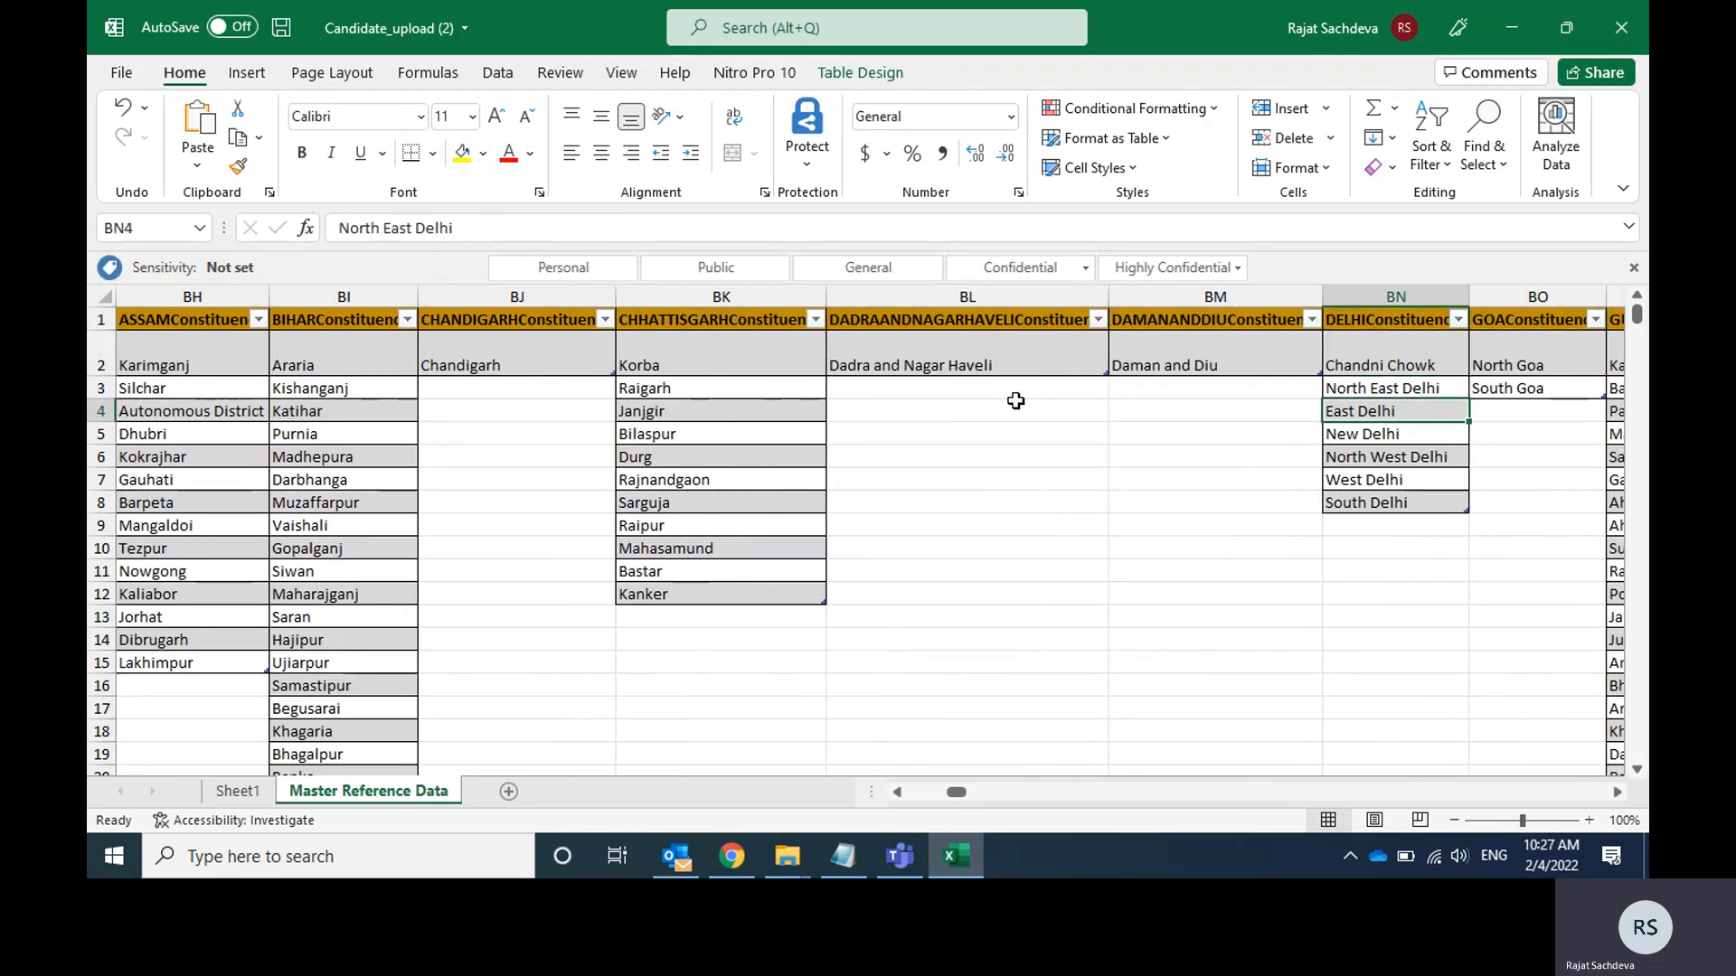
pyautogui.press('Up')
pyautogui.press('Up')
pyautogui.press('Up')
pyautogui.press('Up')
pyautogui.press('Down')
pyautogui.press('Down')
pyautogui.press('Down')
pyautogui.press('Up')
pyautogui.press('Up')
pyautogui.hotkey('ctrl', 'c')
pyautogui.click(253, 785)
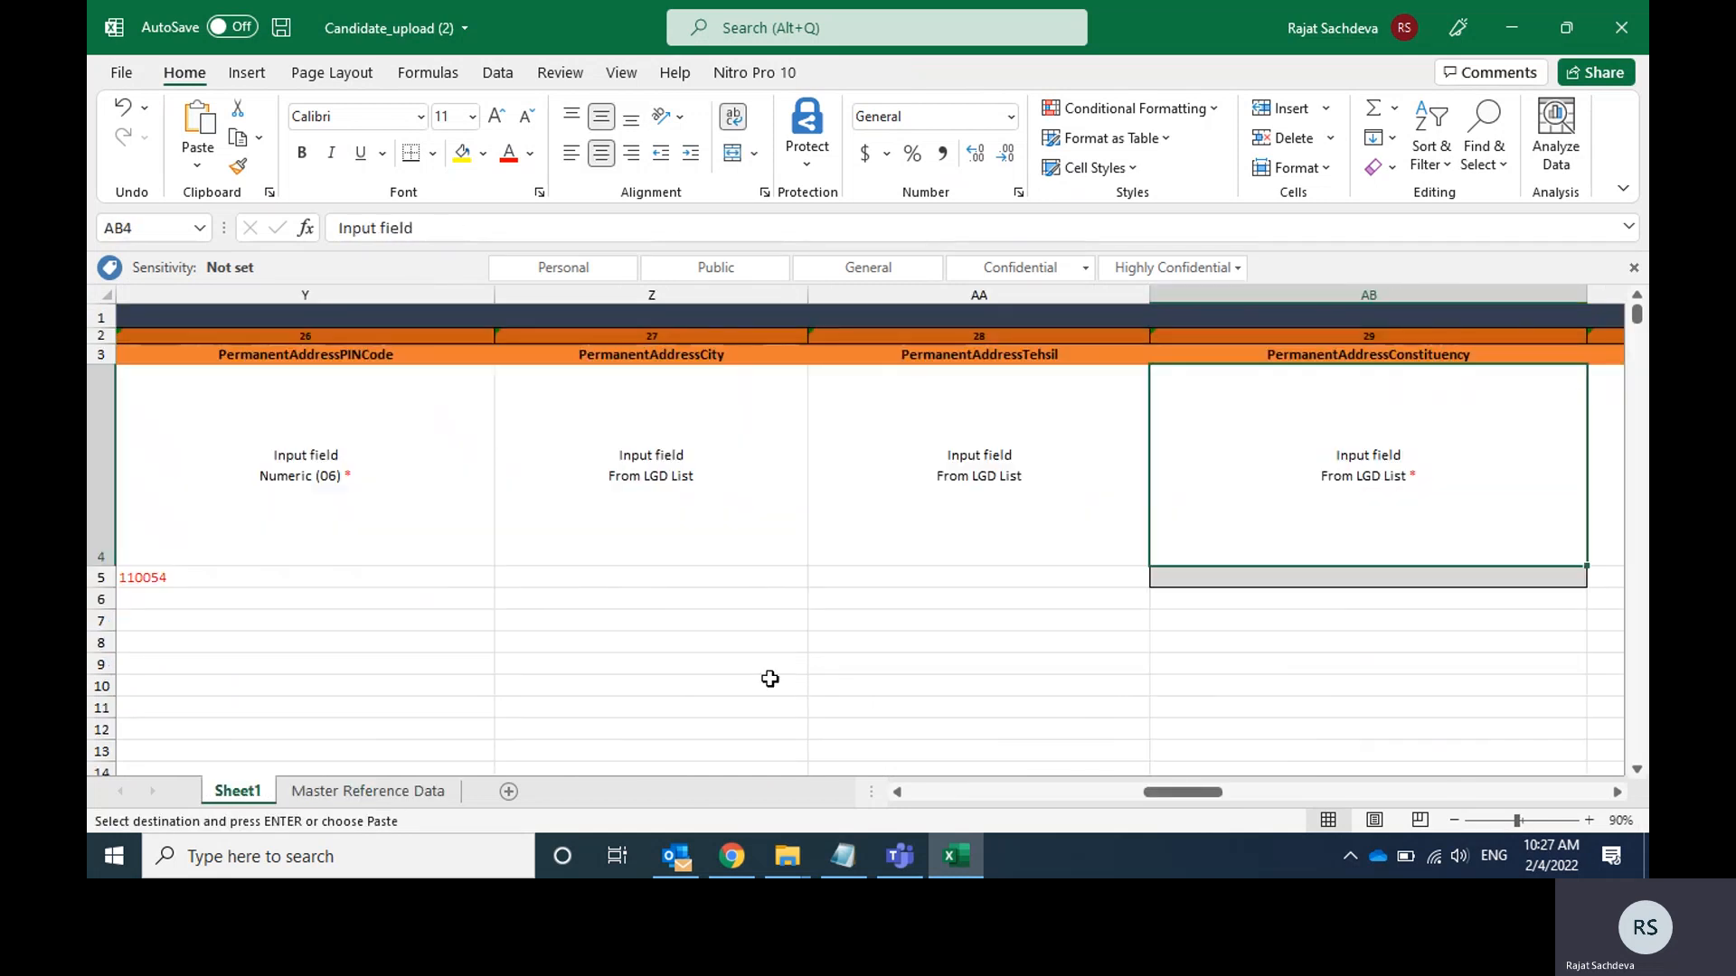
pyautogui.hotkey('ctrl', 'v')
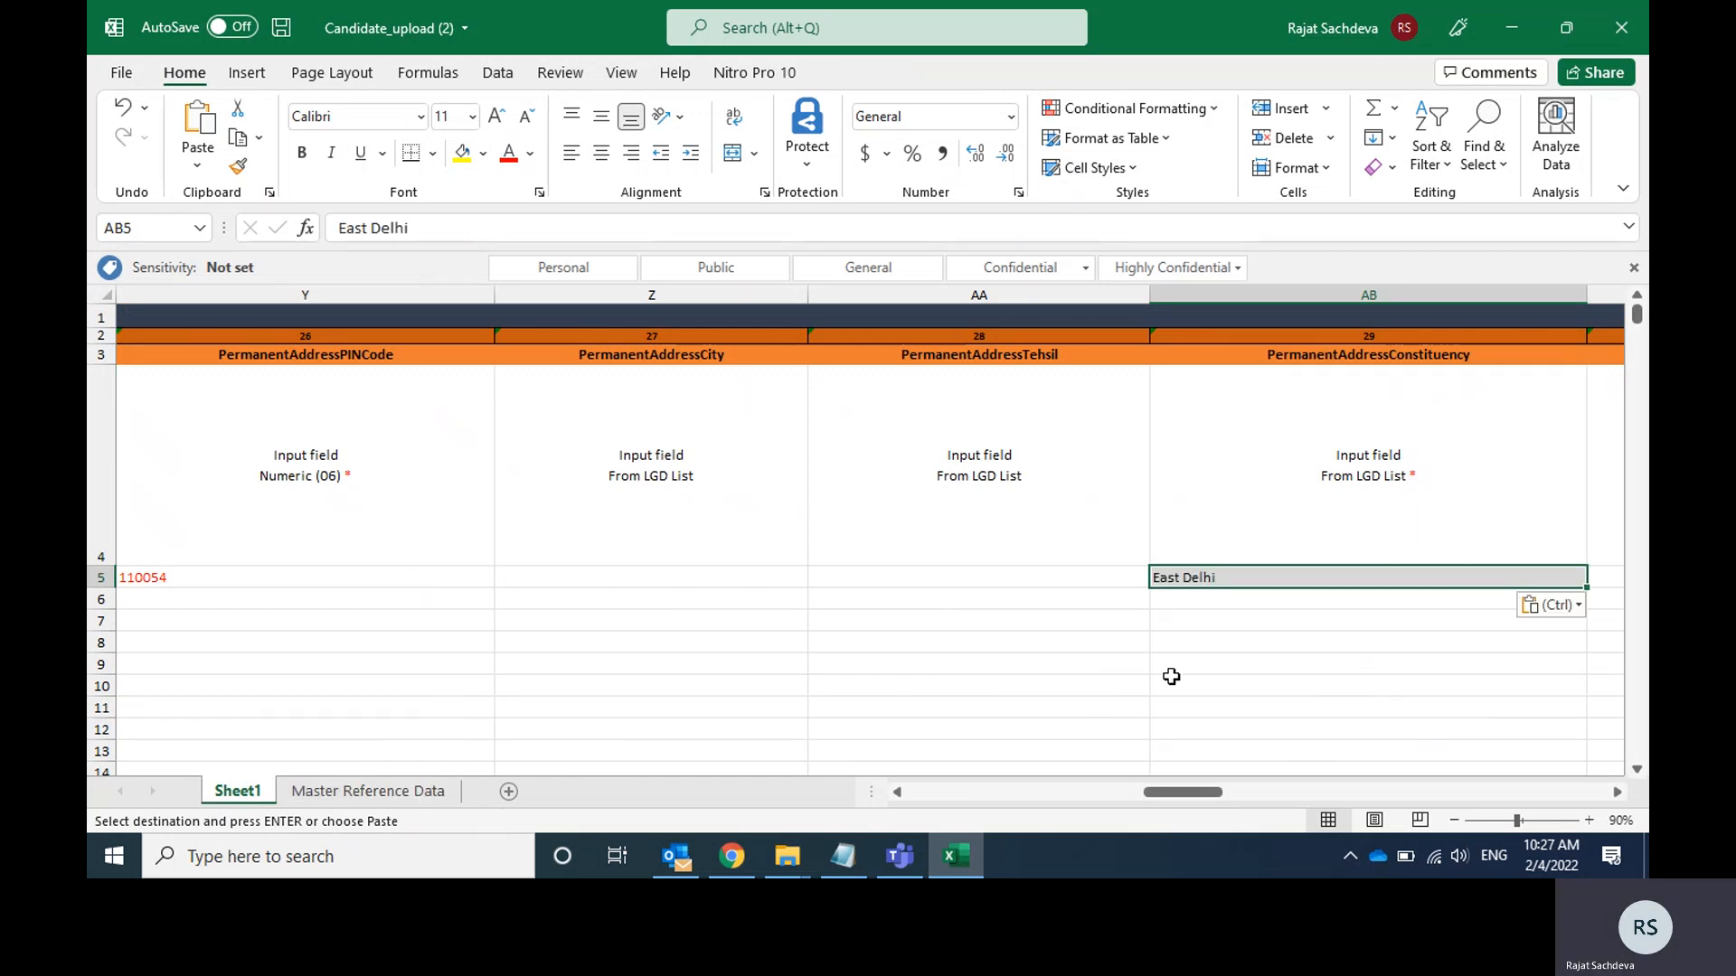
# Clear the pending copy selection on the Master Reference Data sheet and return to the constituency cell AB5 on Sheet1.
pyautogui.click(398, 786)
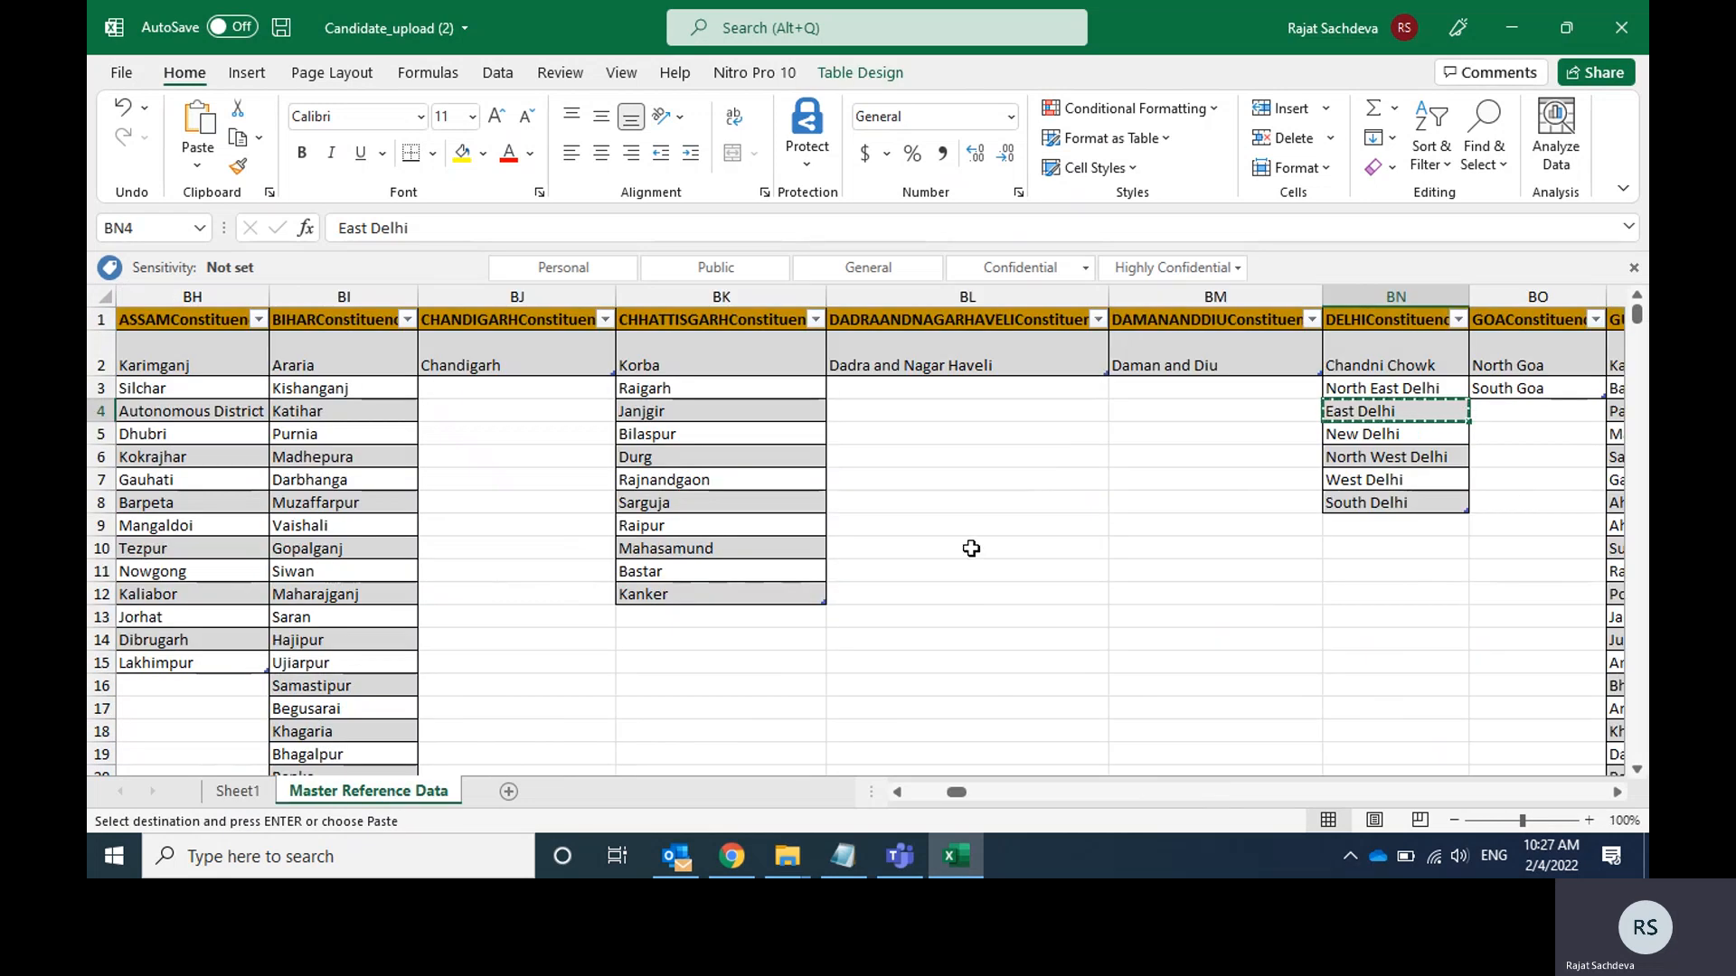
pyautogui.press('Escape')
pyautogui.click(253, 795)
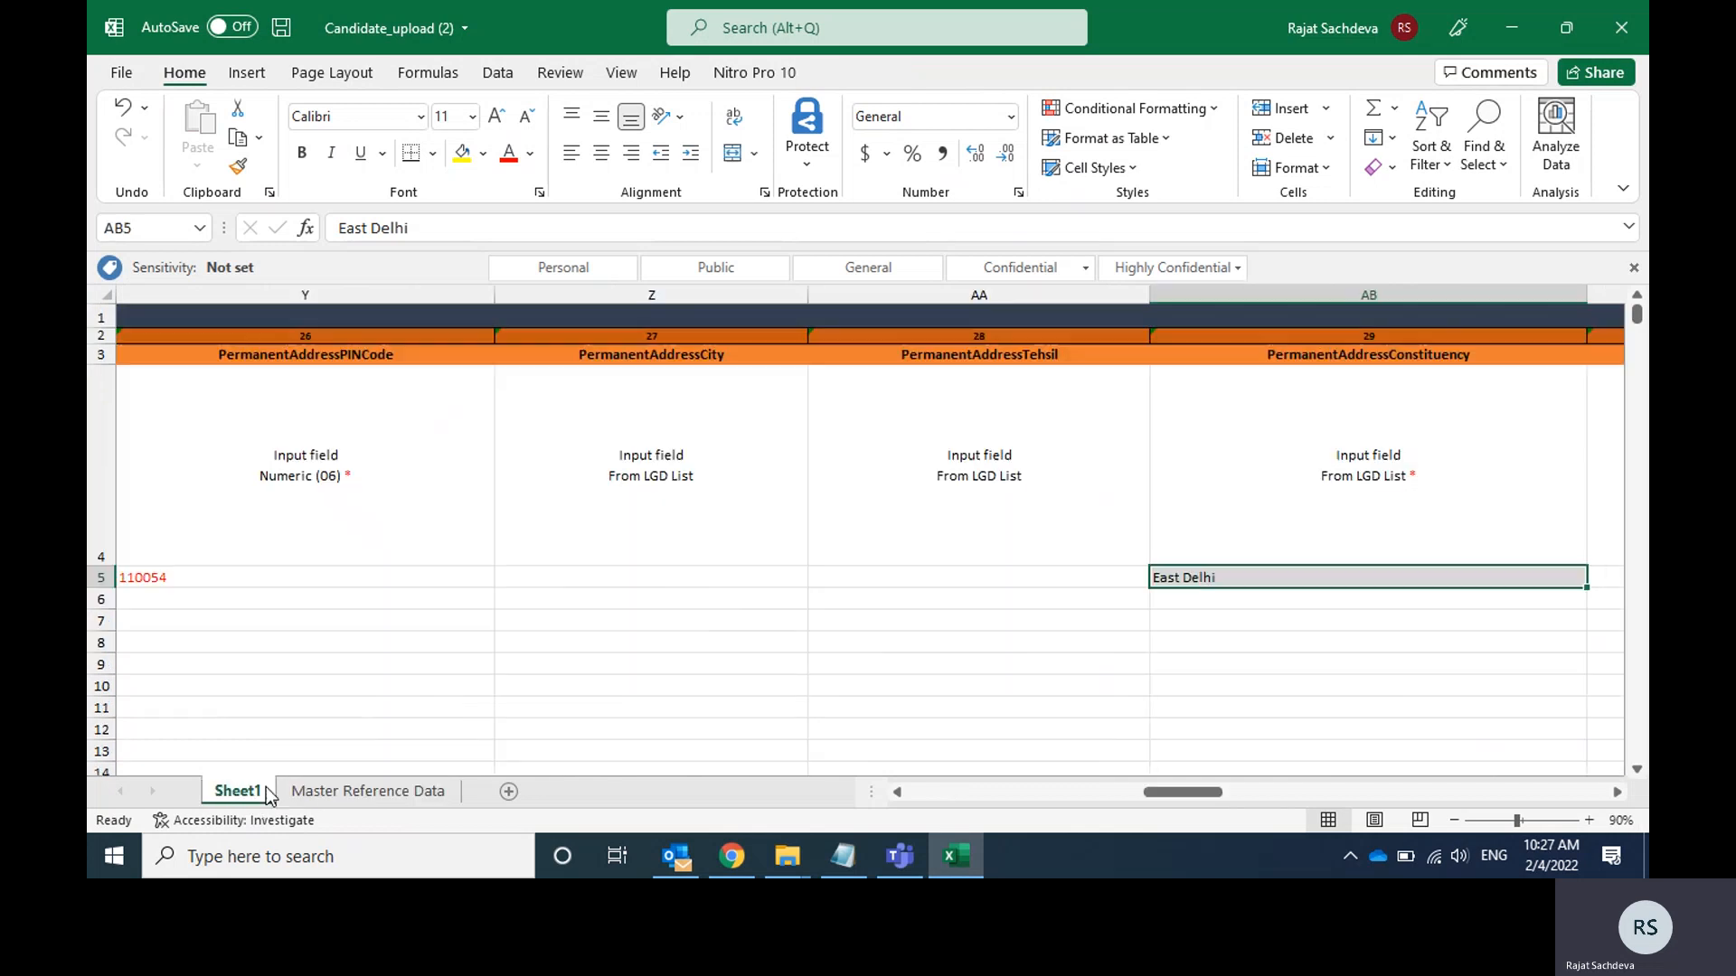
pyautogui.click(1121, 580)
pyautogui.press('Right')
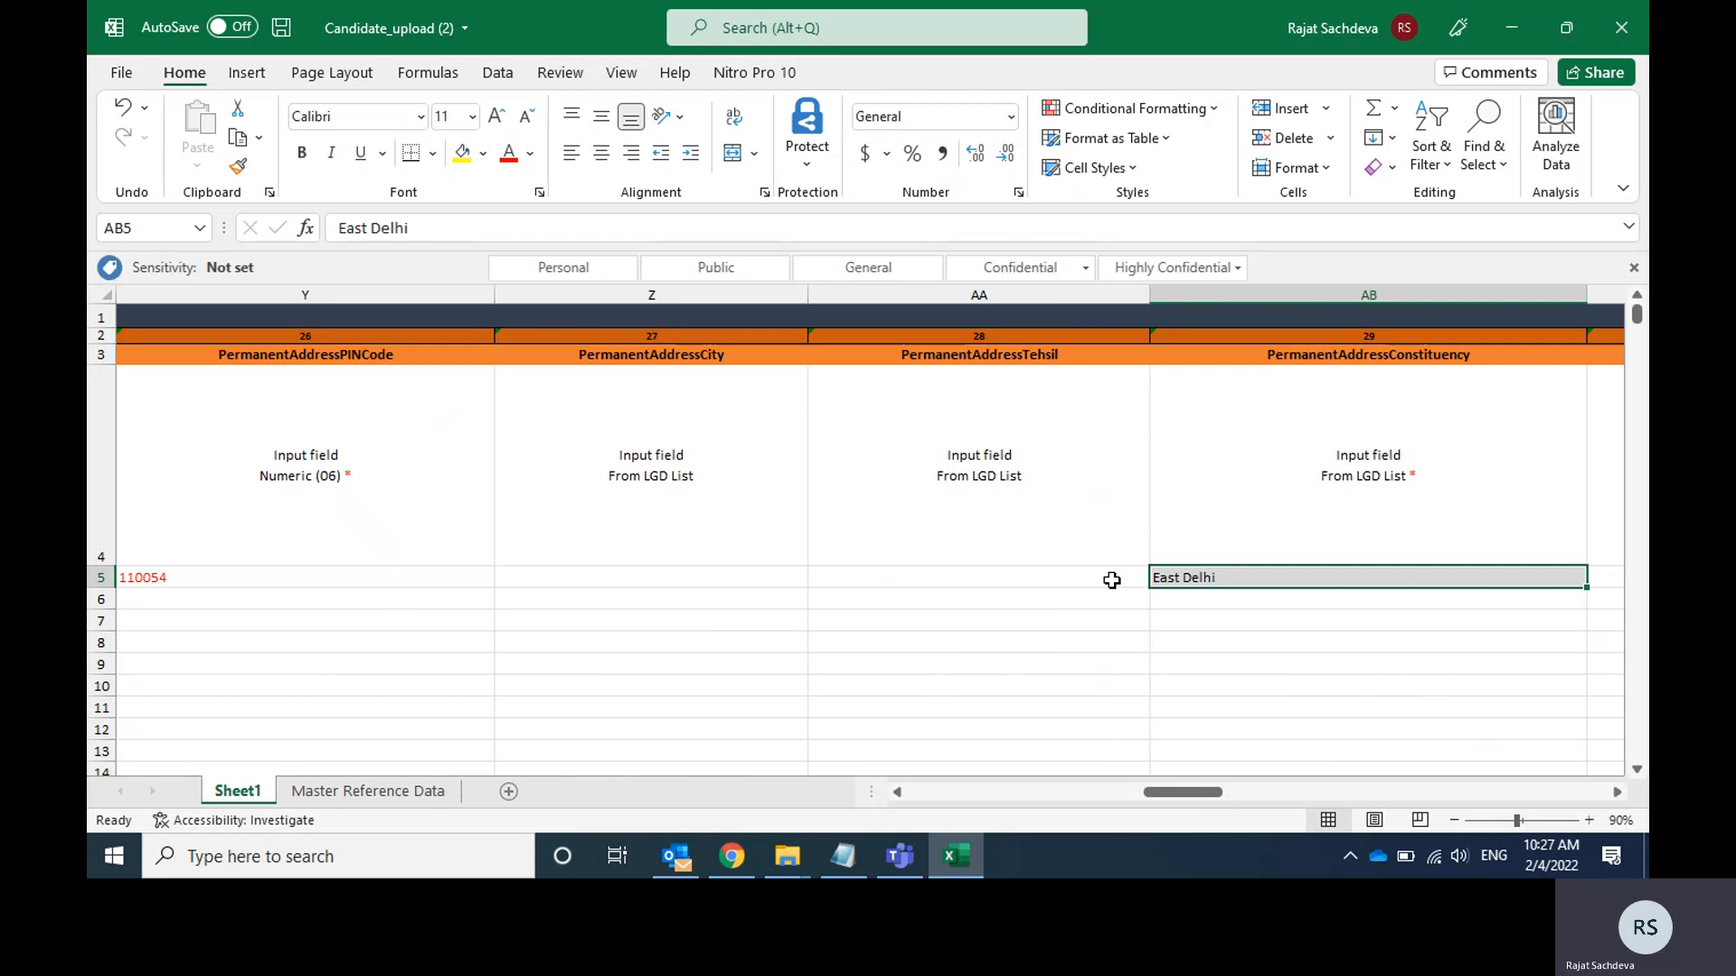
# Set CommunicationSameasPermanentAddress in cell AC5 to Yes.
pyautogui.press('Right')
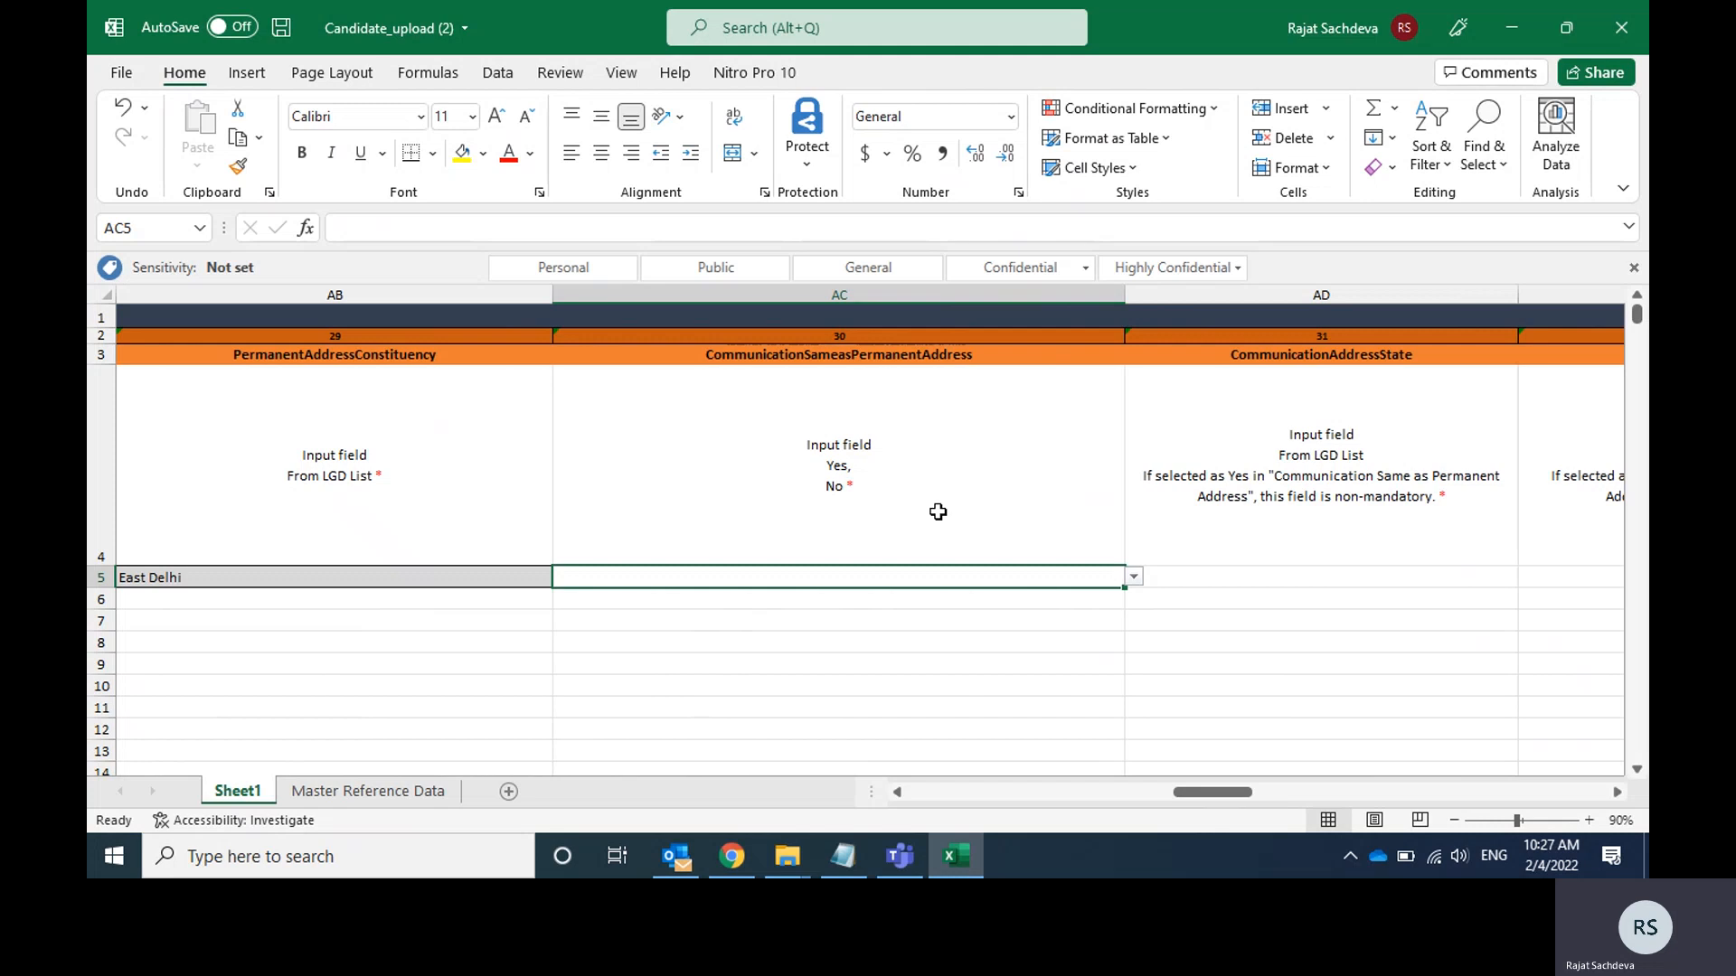
pyautogui.click(891, 481)
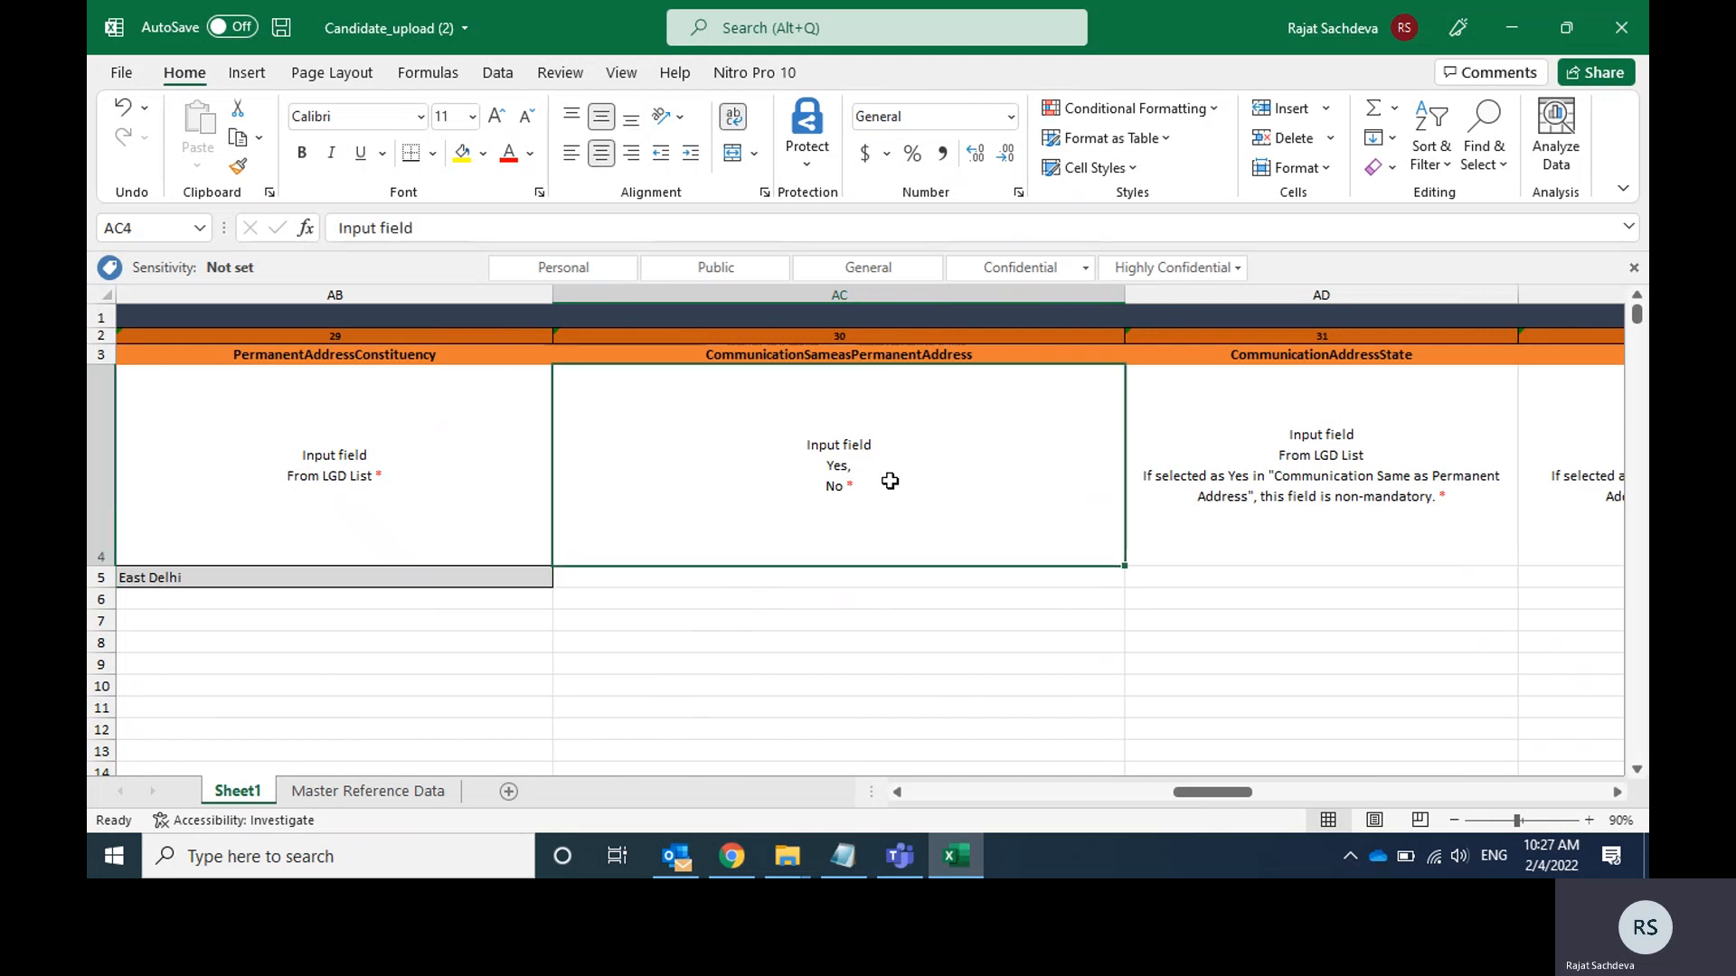
pyautogui.click(922, 579)
pyautogui.click(1134, 577)
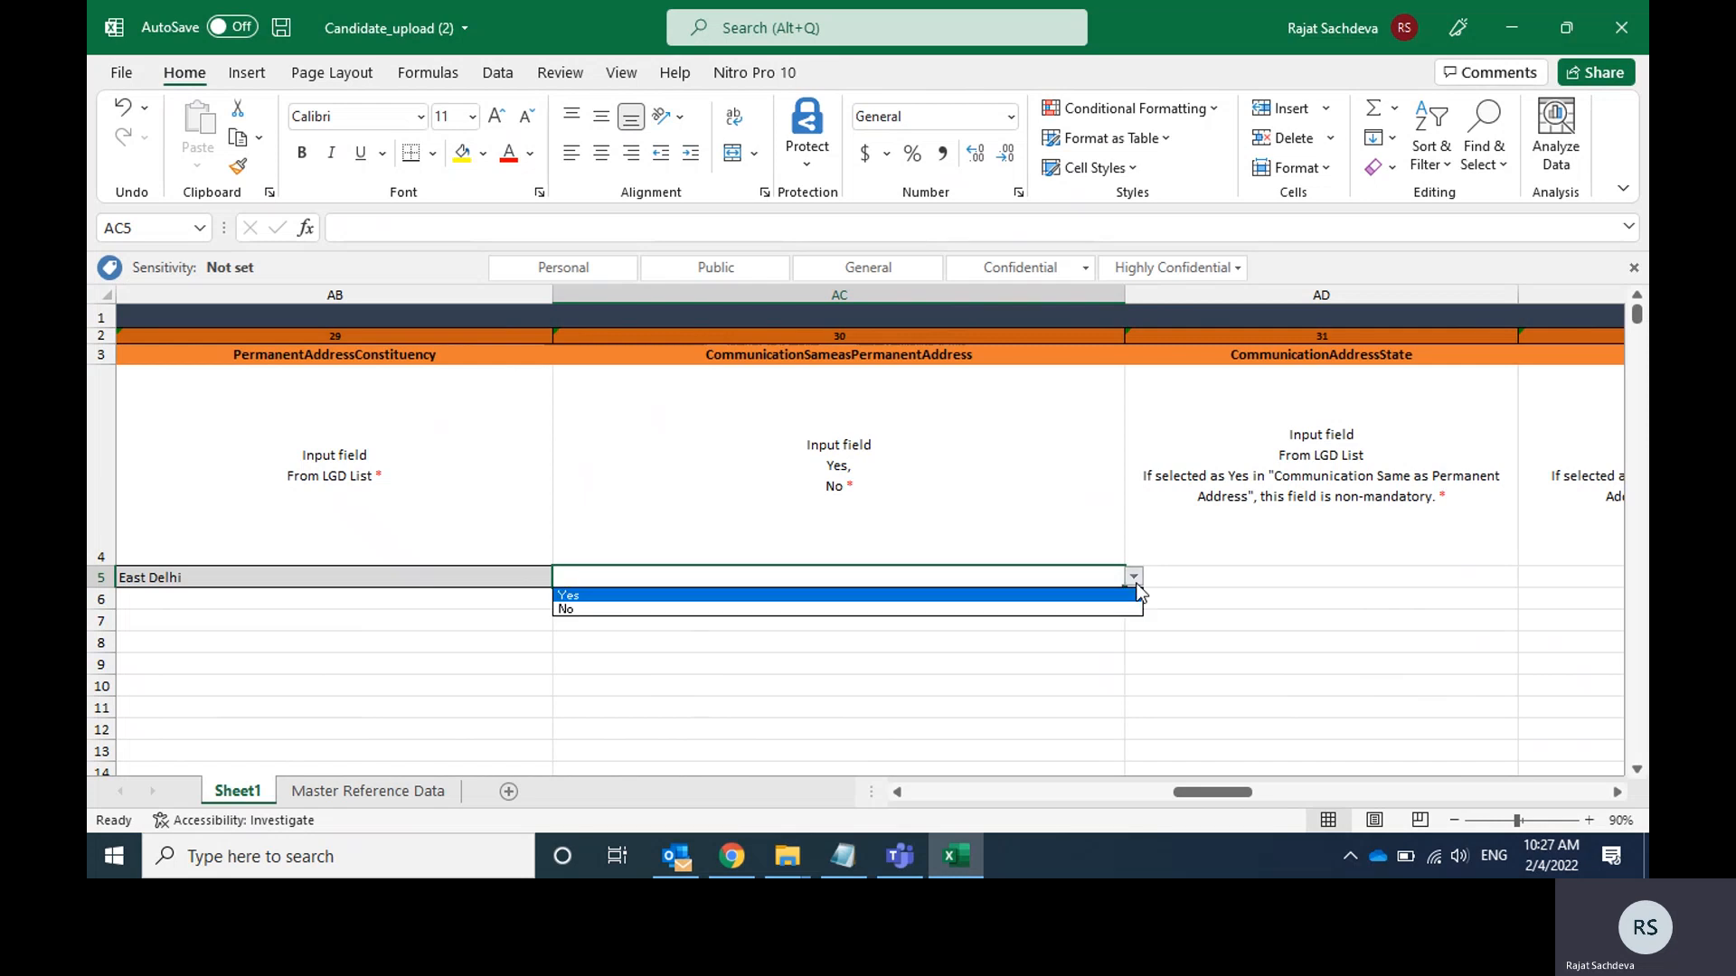
pyautogui.click(1135, 594)
pyautogui.click(1134, 579)
pyautogui.press('Down')
pyautogui.press('Return')
pyautogui.press('Right')
pyautogui.press('Left')
pyautogui.click(1136, 586)
pyautogui.press('Up')
pyautogui.press('Return')
pyautogui.press('Right')
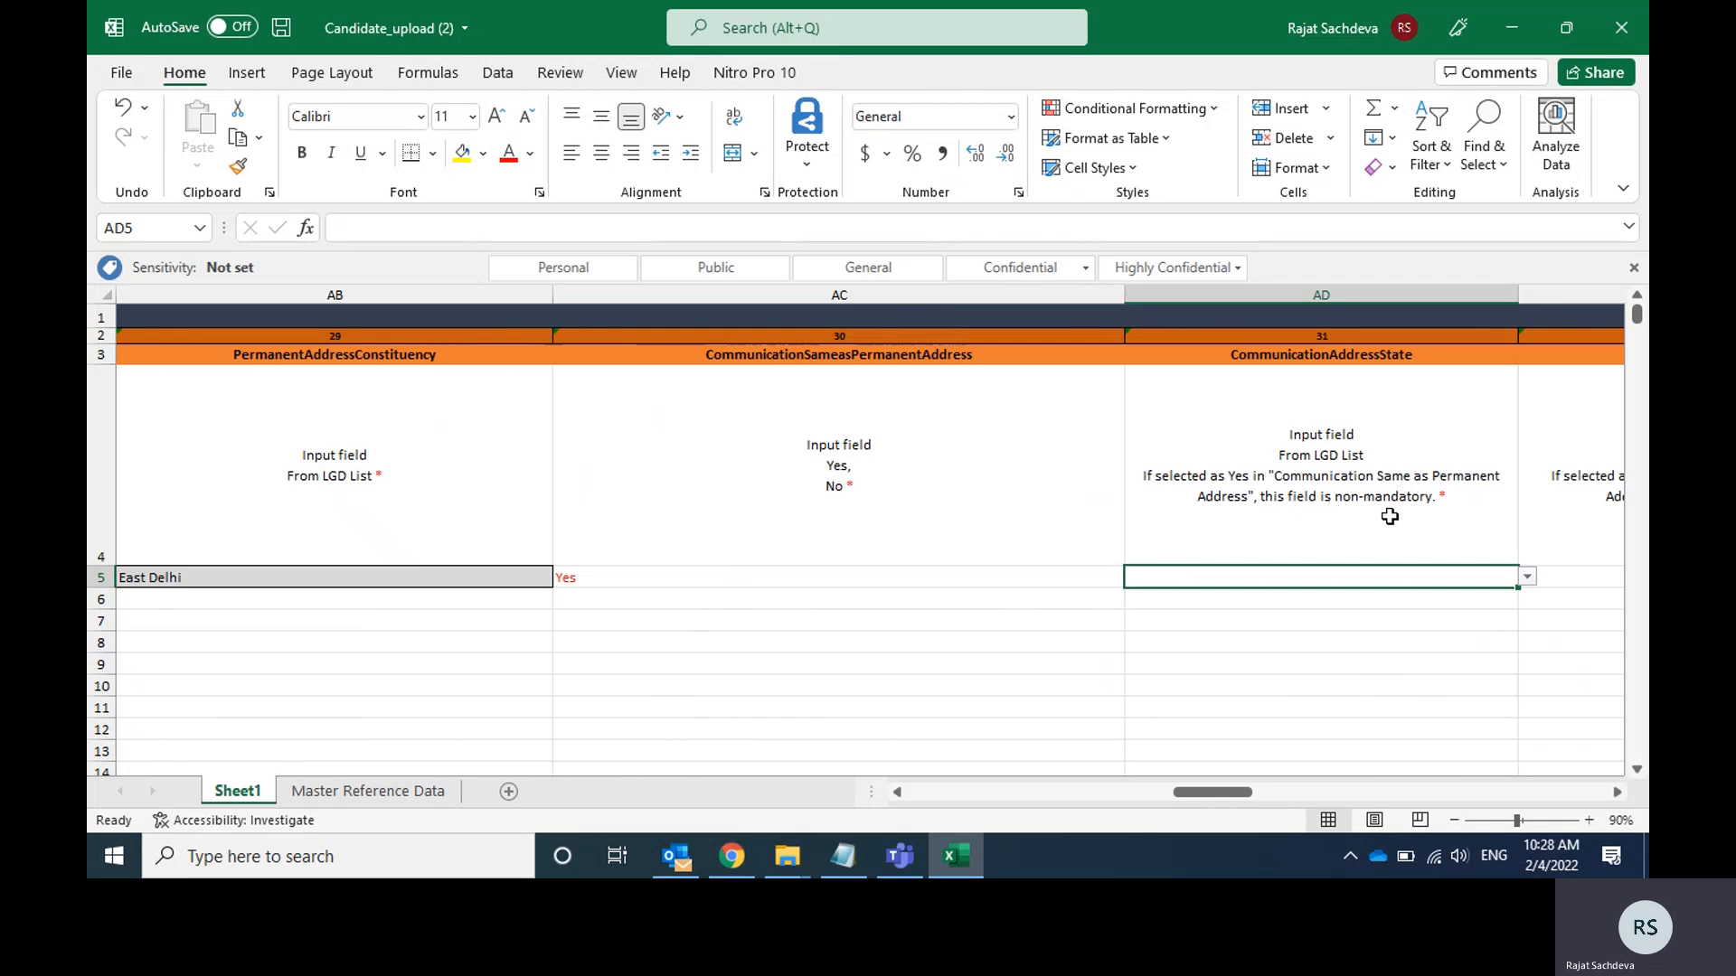
# Review the input rules for the communication address state, district, PIN code, city and tehsil columns.
pyautogui.click(1335, 502)
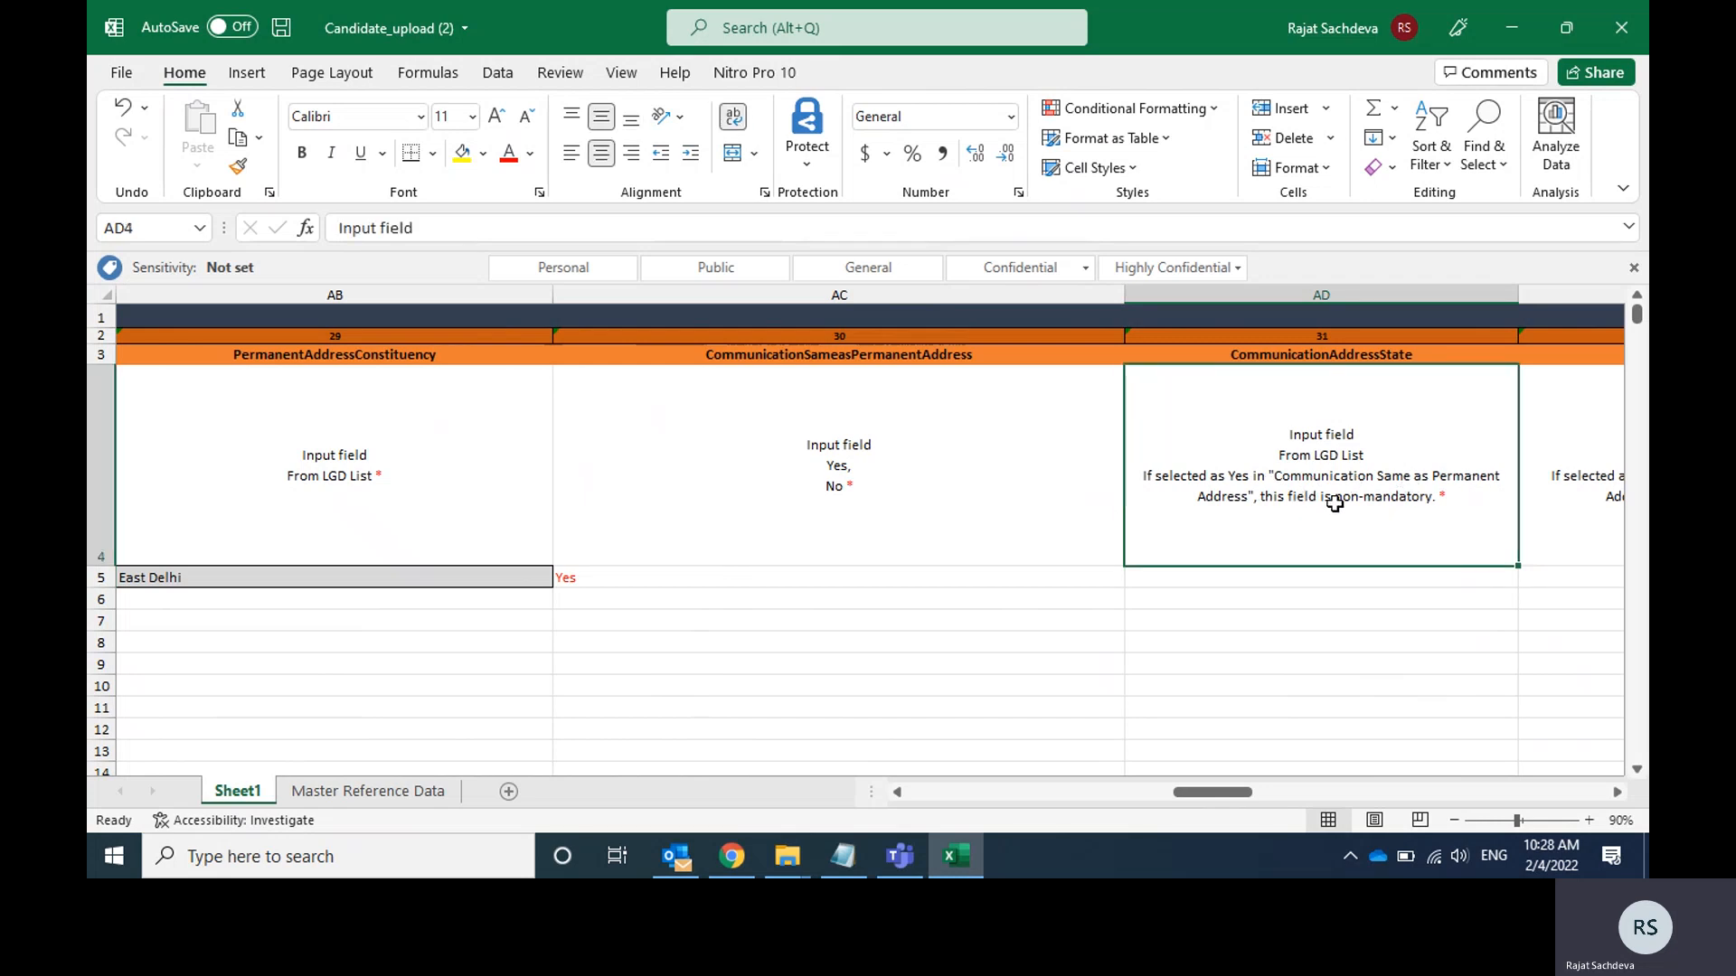
pyautogui.press('Right')
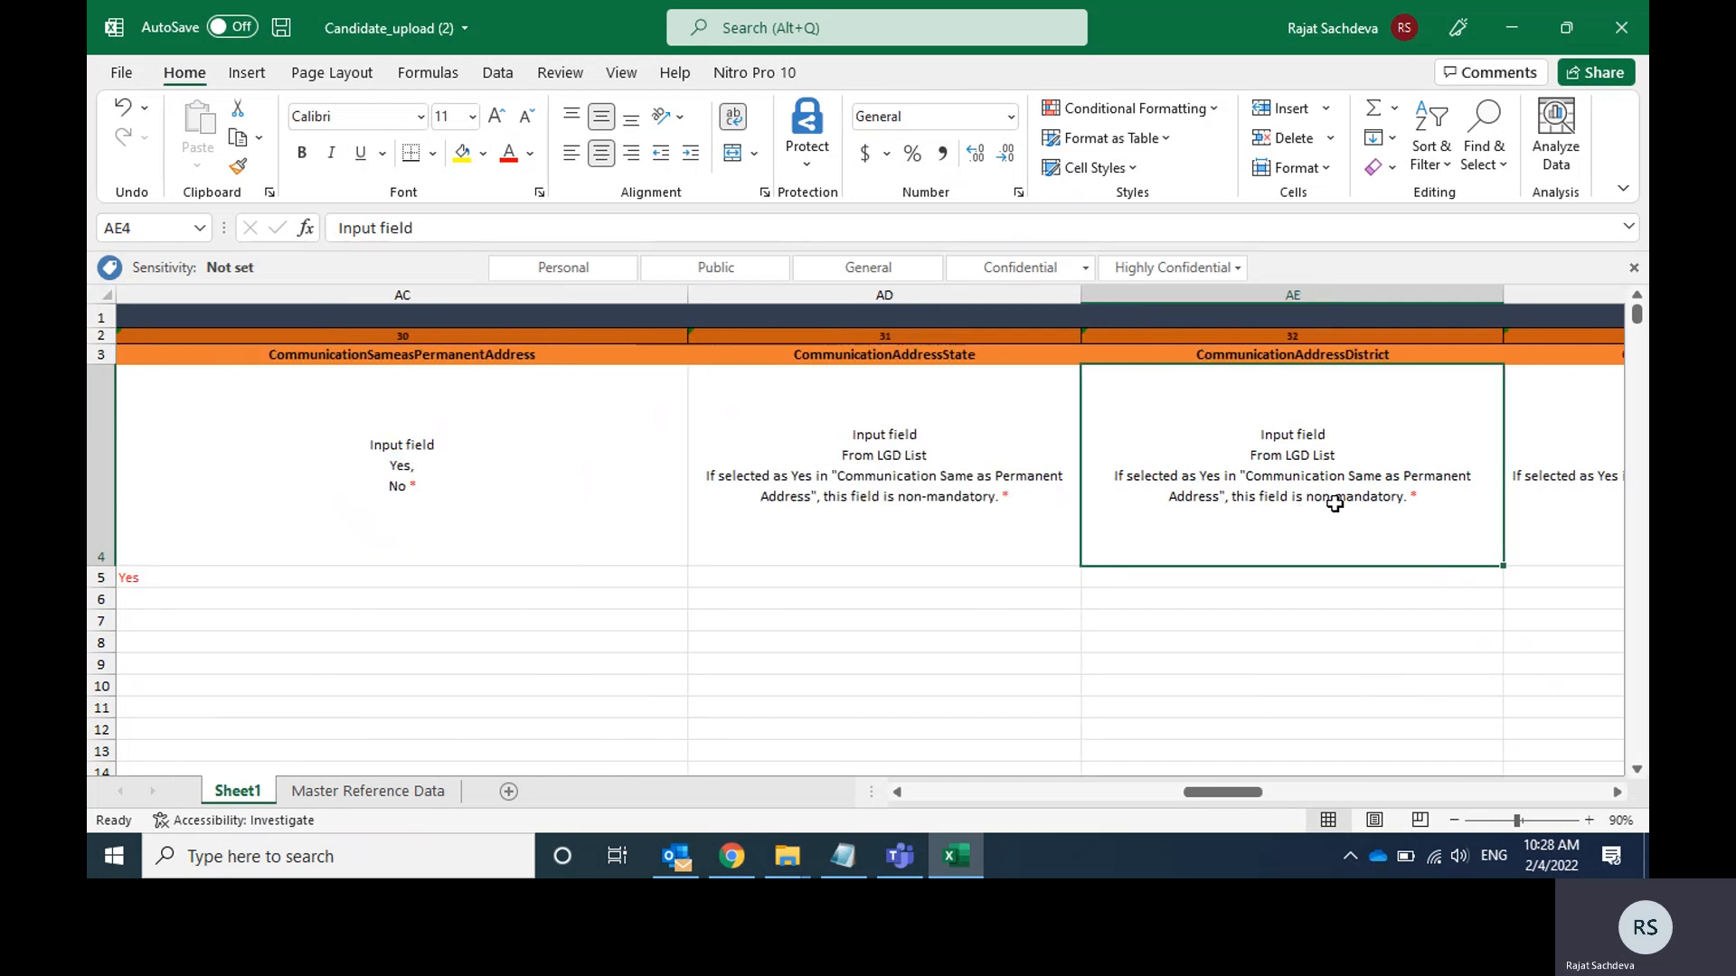
pyautogui.press('Right')
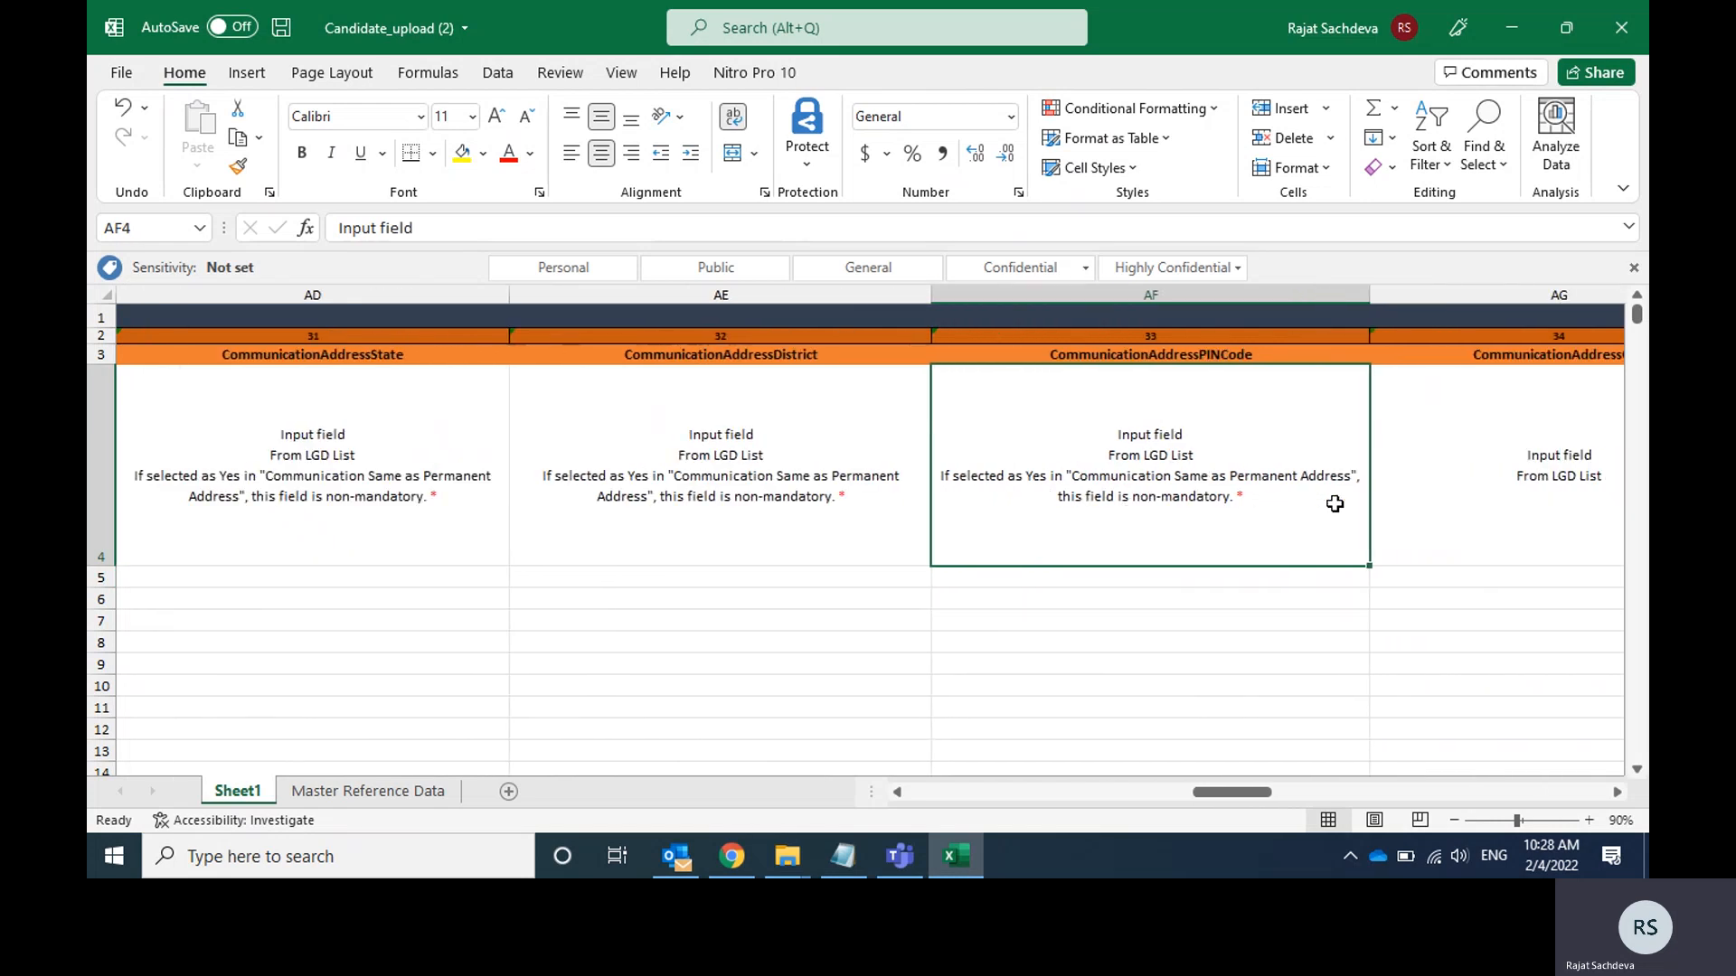
pyautogui.press('Right')
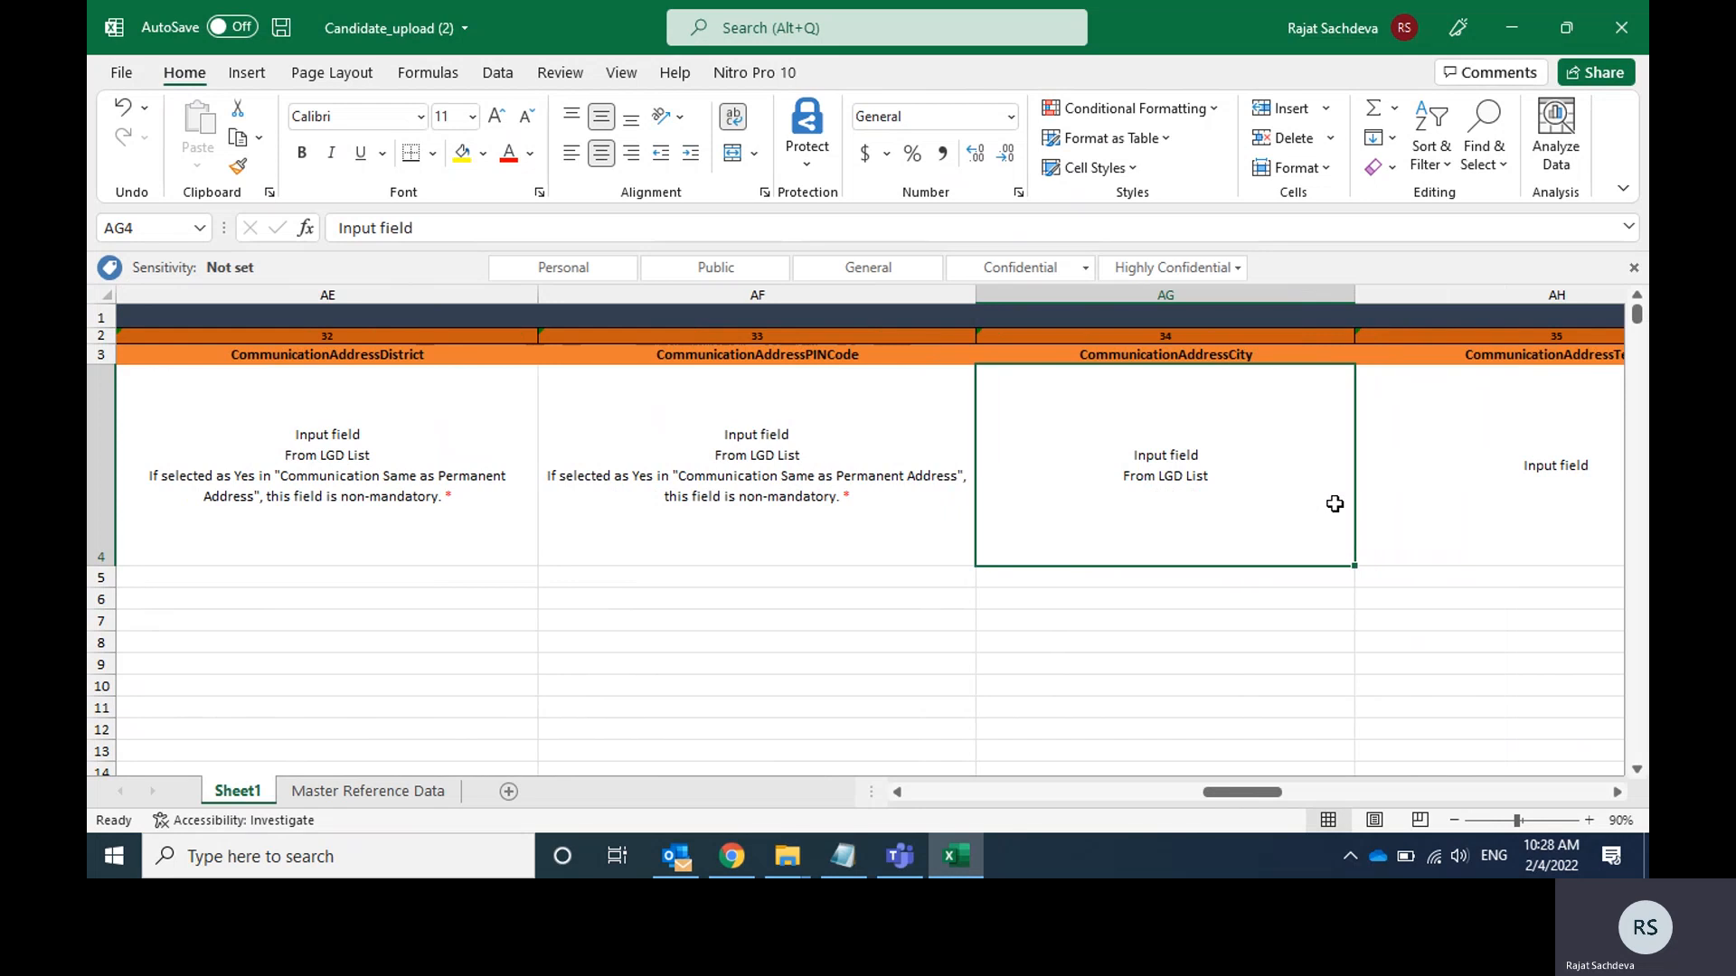
pyautogui.press('Right')
pyautogui.press('Left')
pyautogui.press('Right')
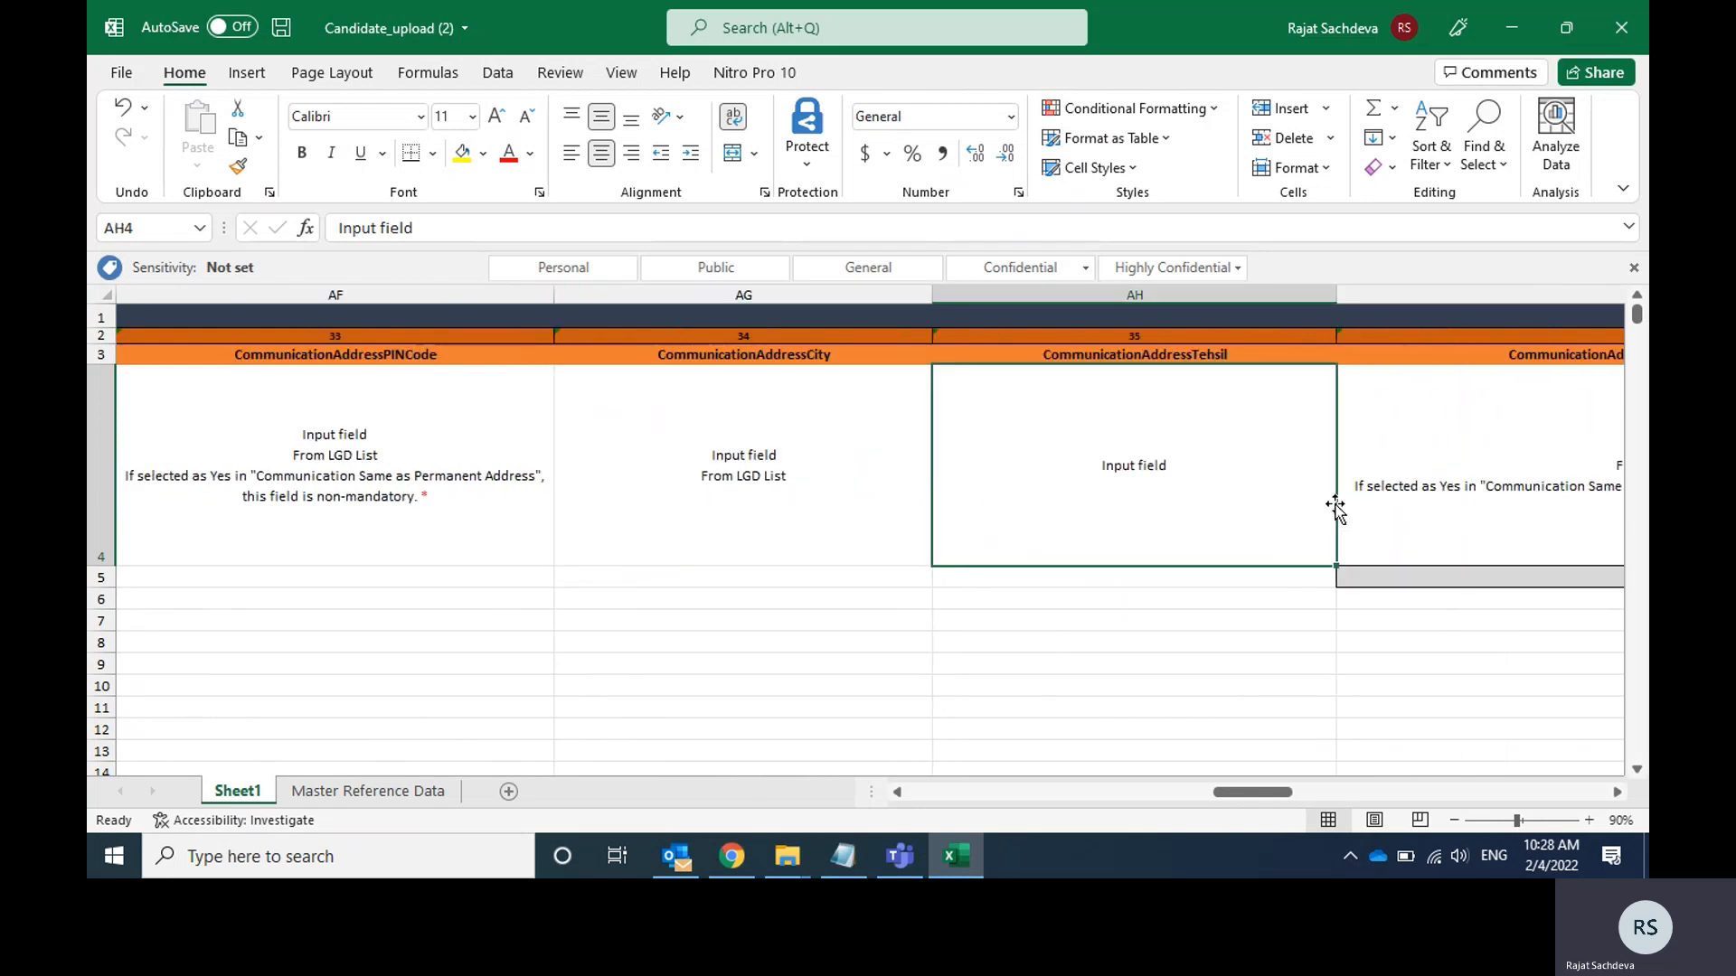
# Set TrainingStatus in cell AJ5 to Experienced.
pyautogui.press('Right')
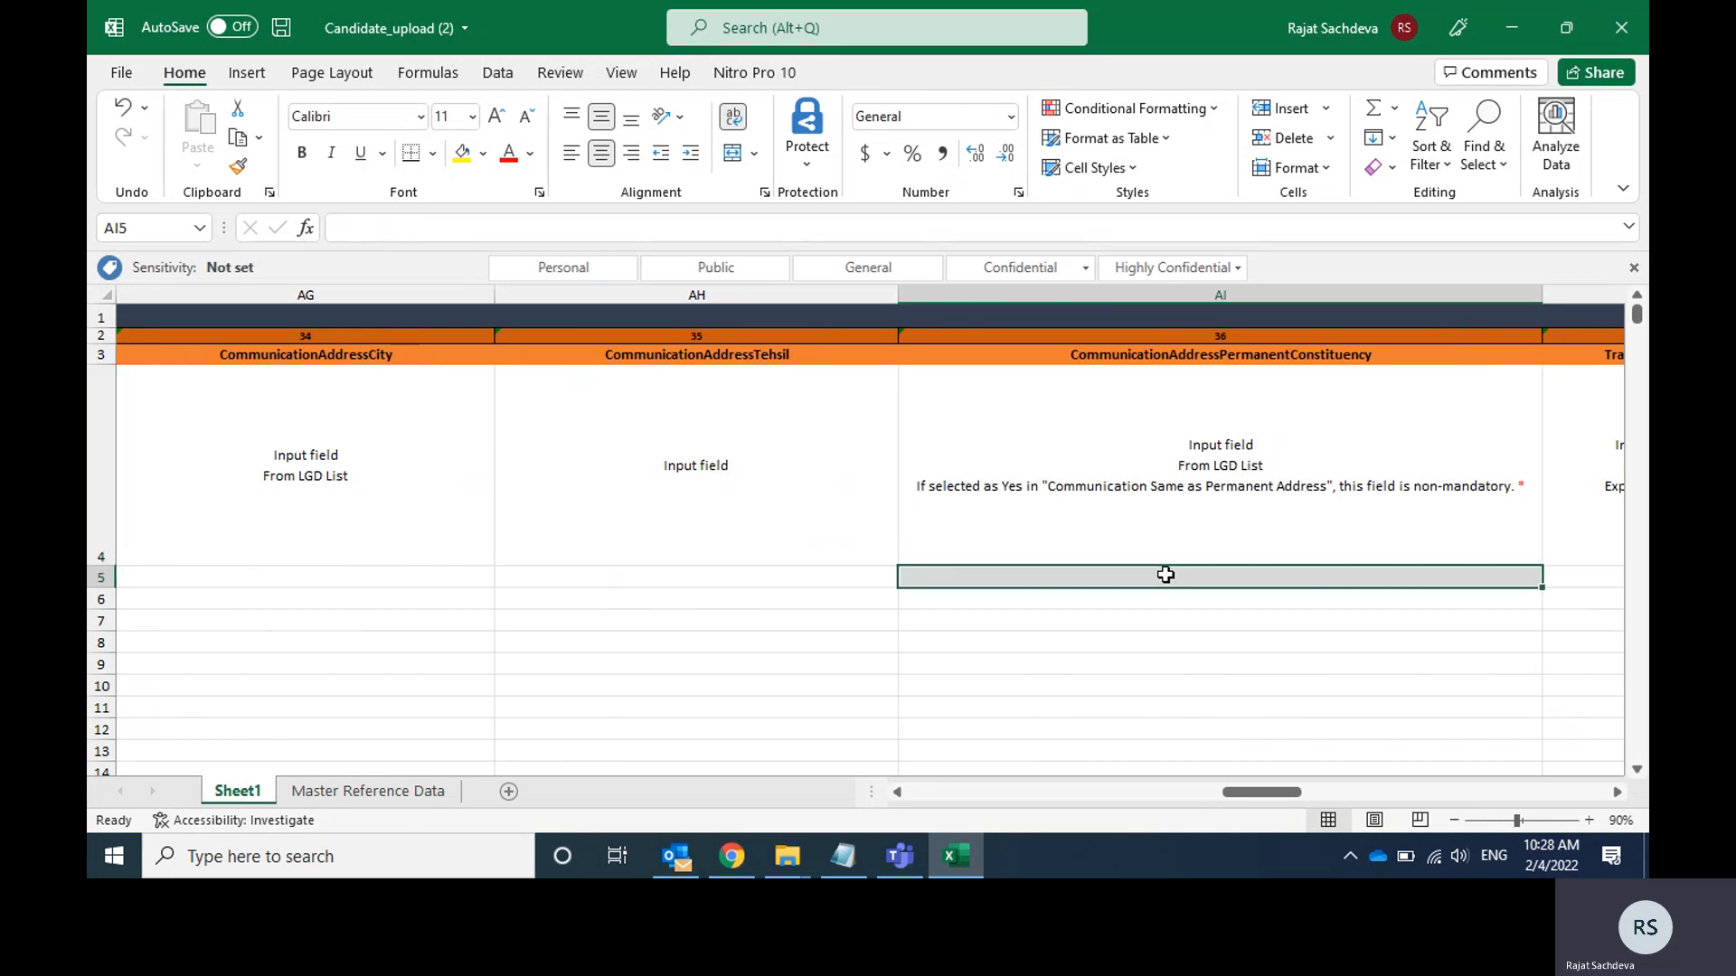
pyautogui.press('Right')
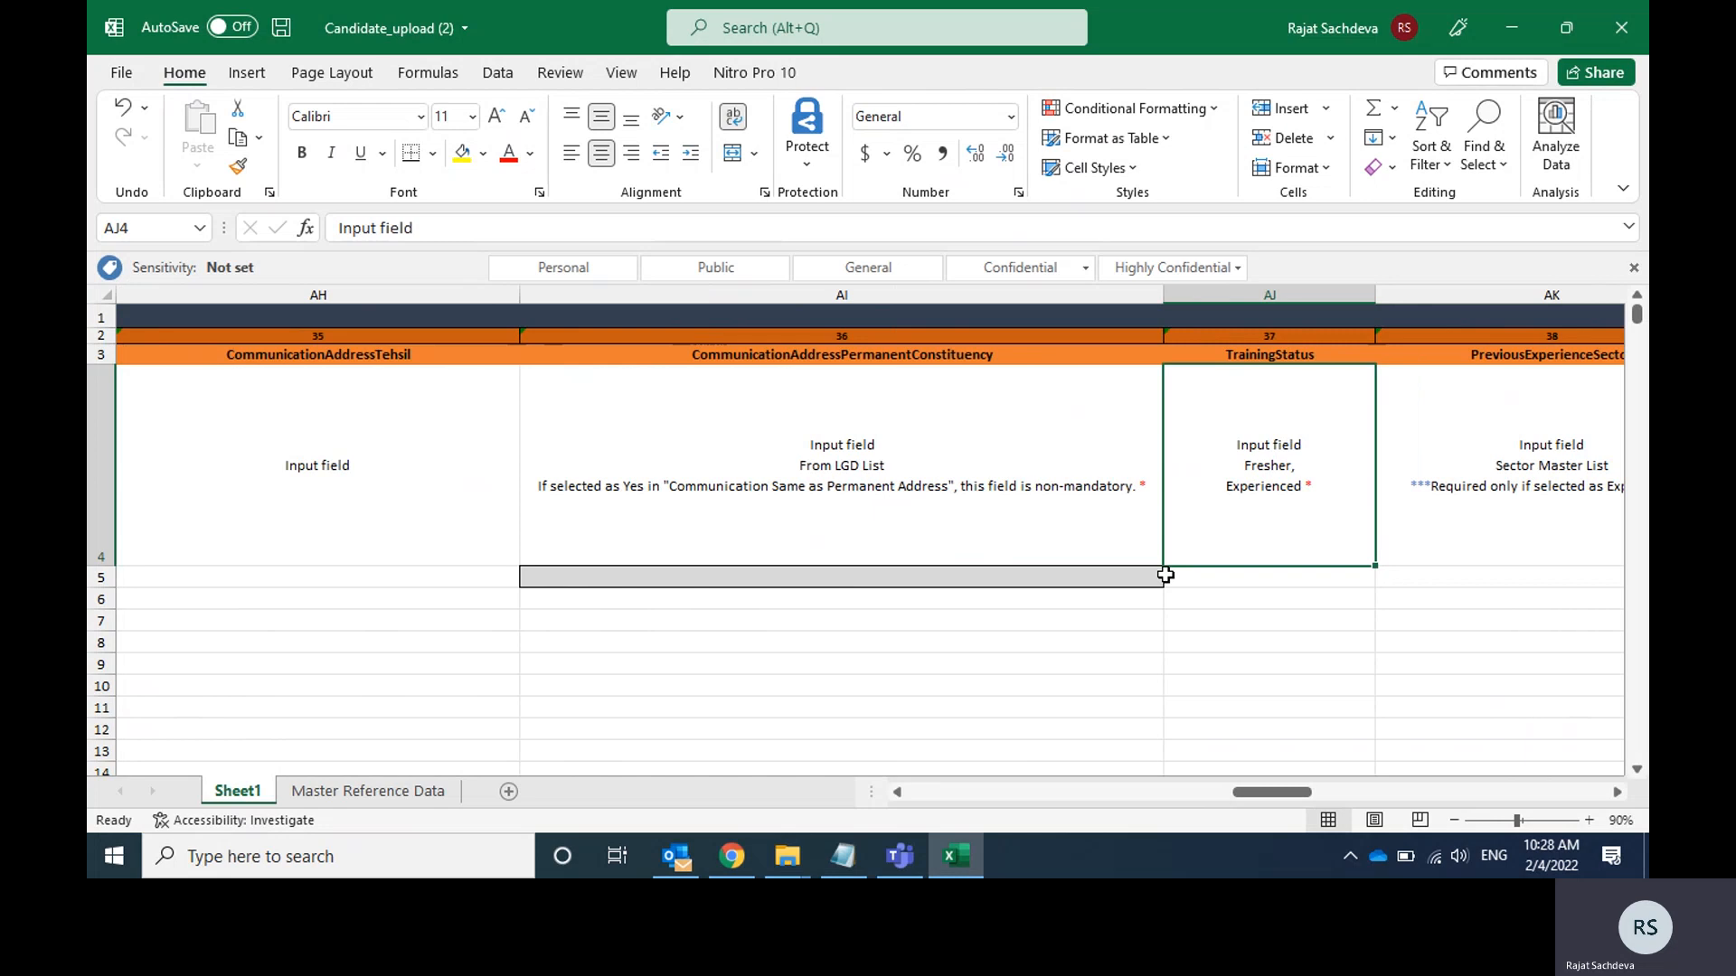
pyautogui.press('Down')
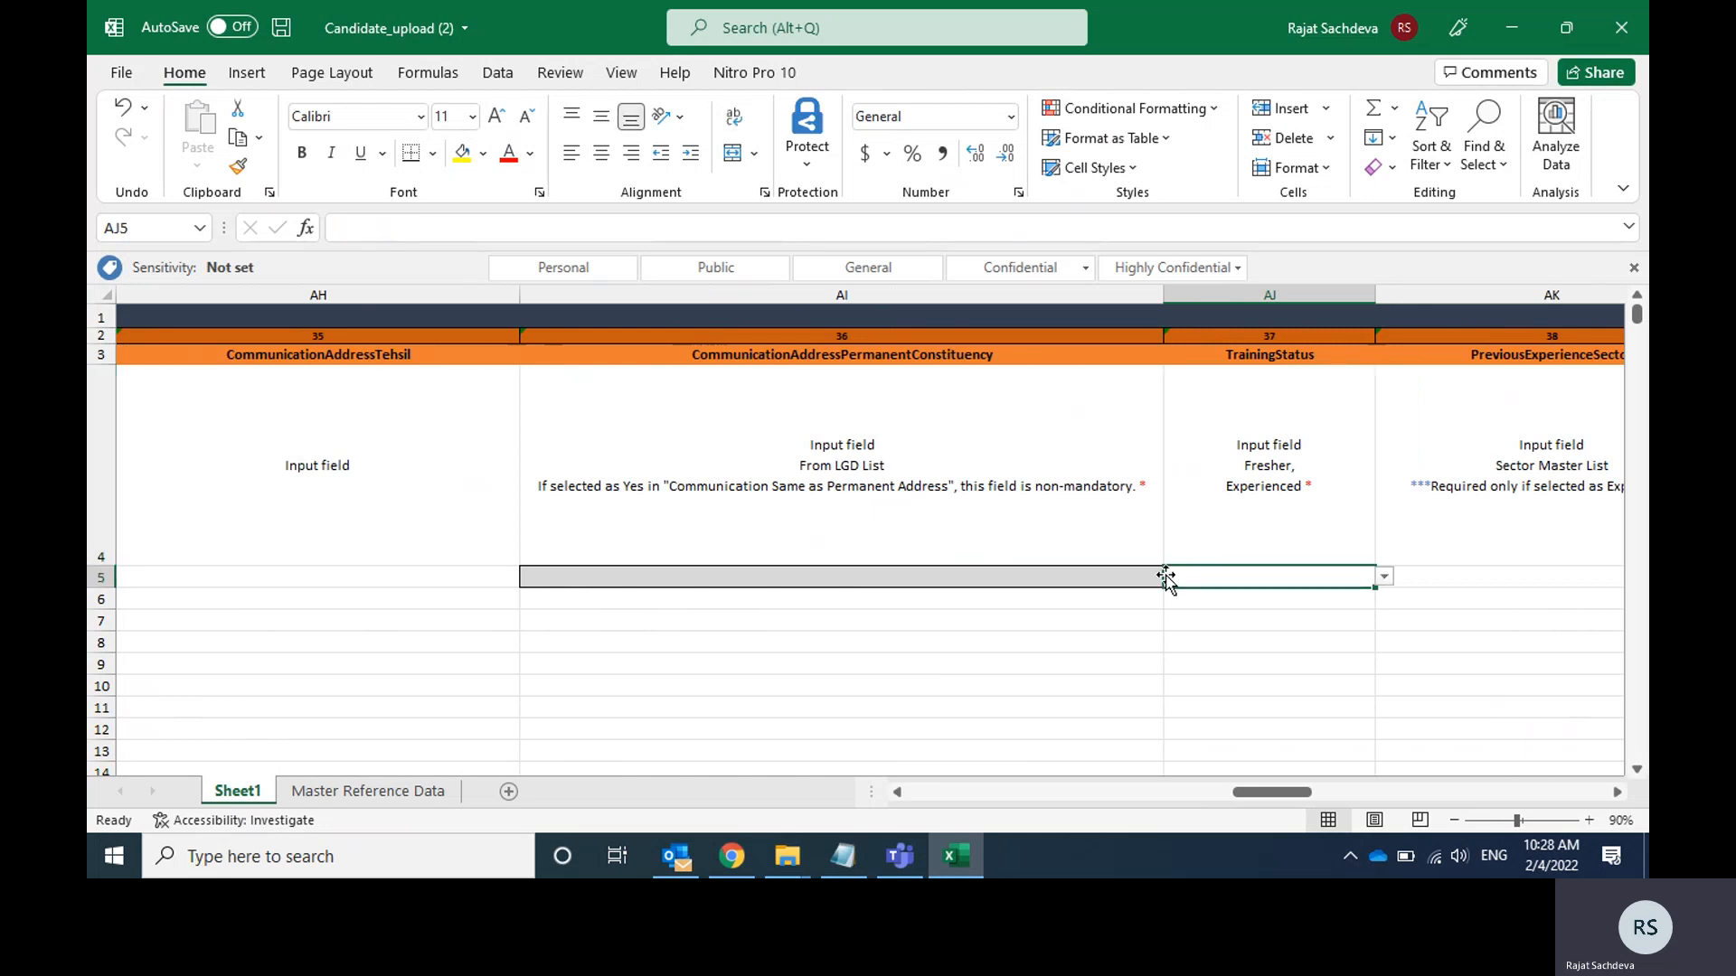
pyautogui.click(1384, 576)
pyautogui.click(1386, 589)
pyautogui.click(1384, 575)
pyautogui.press('Down')
pyautogui.press('Return')
# Review the input rules for the previous experience sector, months of experience, employed and employment status columns.
pyautogui.press('Up')
pyautogui.press('Right')
pyautogui.press('Right')
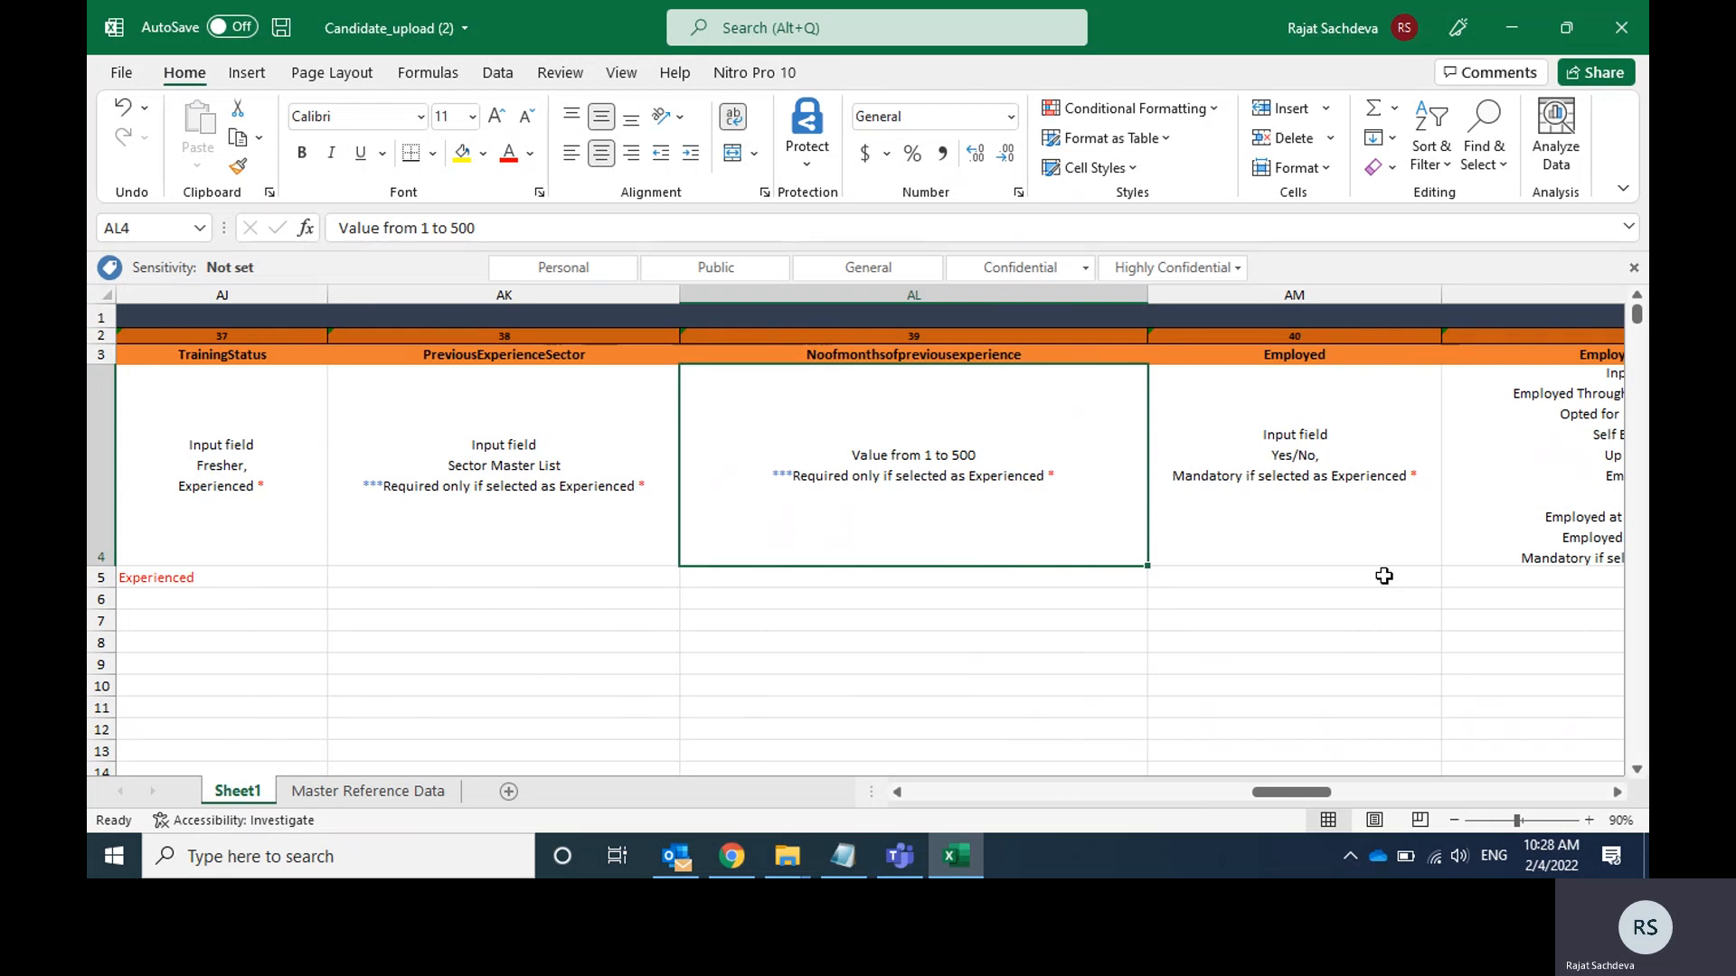
pyautogui.press('Right')
pyautogui.press('Right')
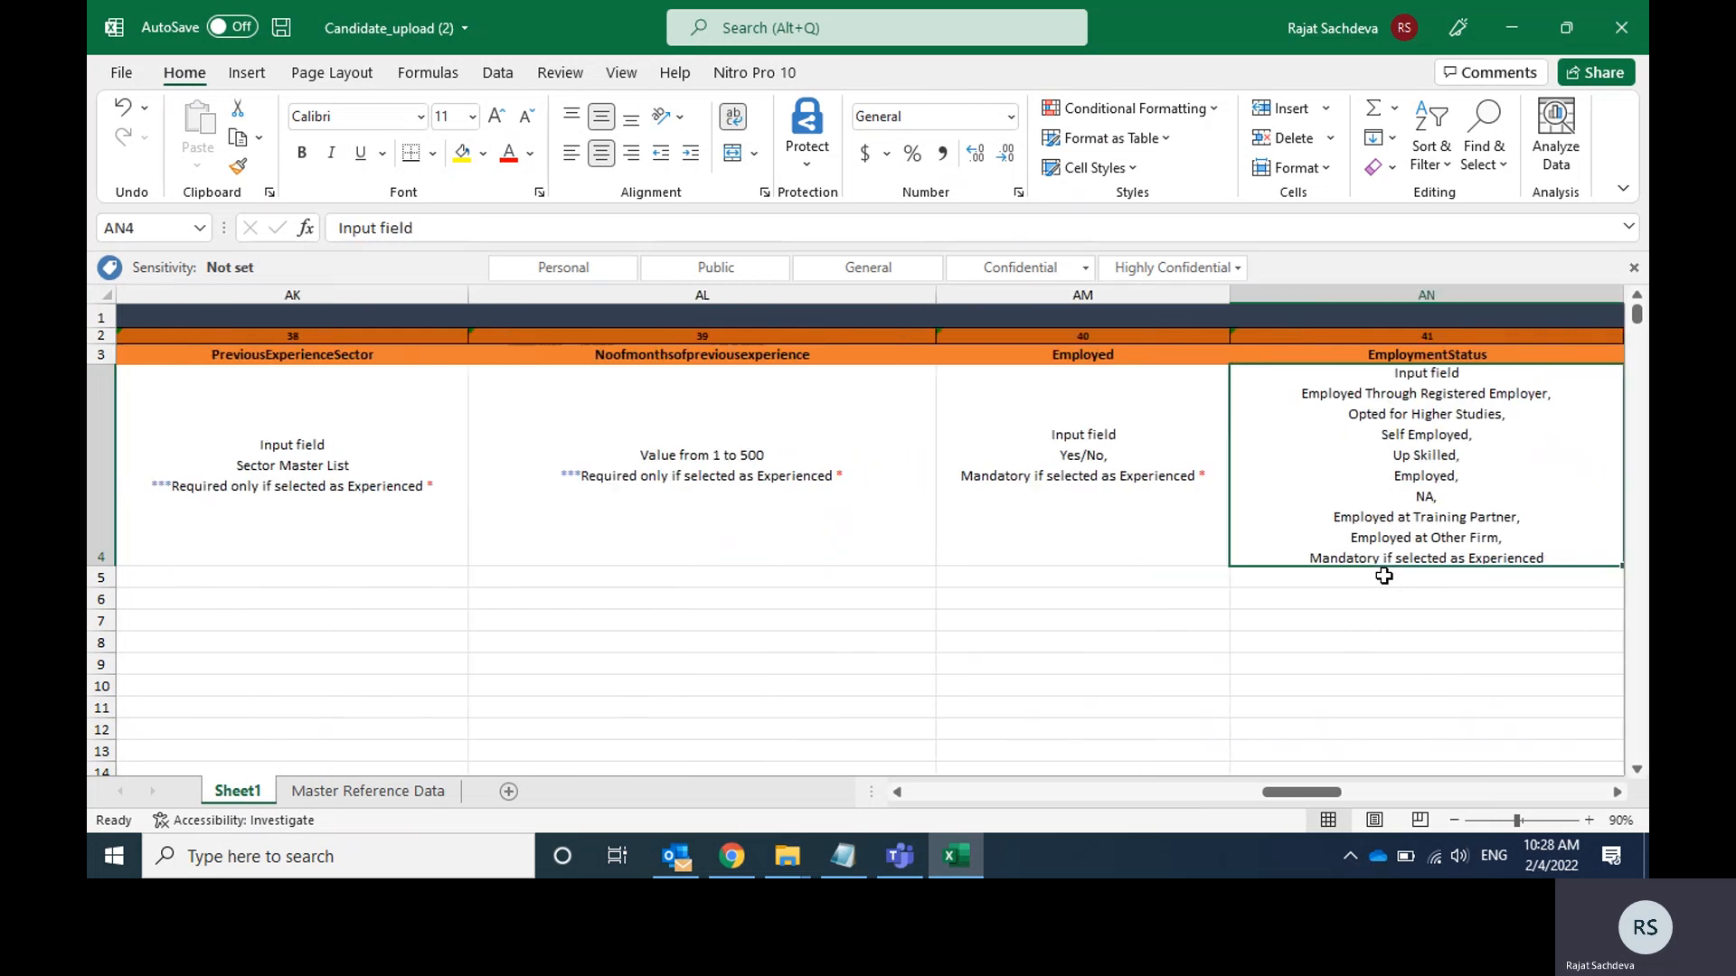
pyautogui.press('Left')
pyautogui.press('Left')
pyautogui.press('Left')
pyautogui.press('Left')
pyautogui.press('Left')
pyautogui.press('Right')
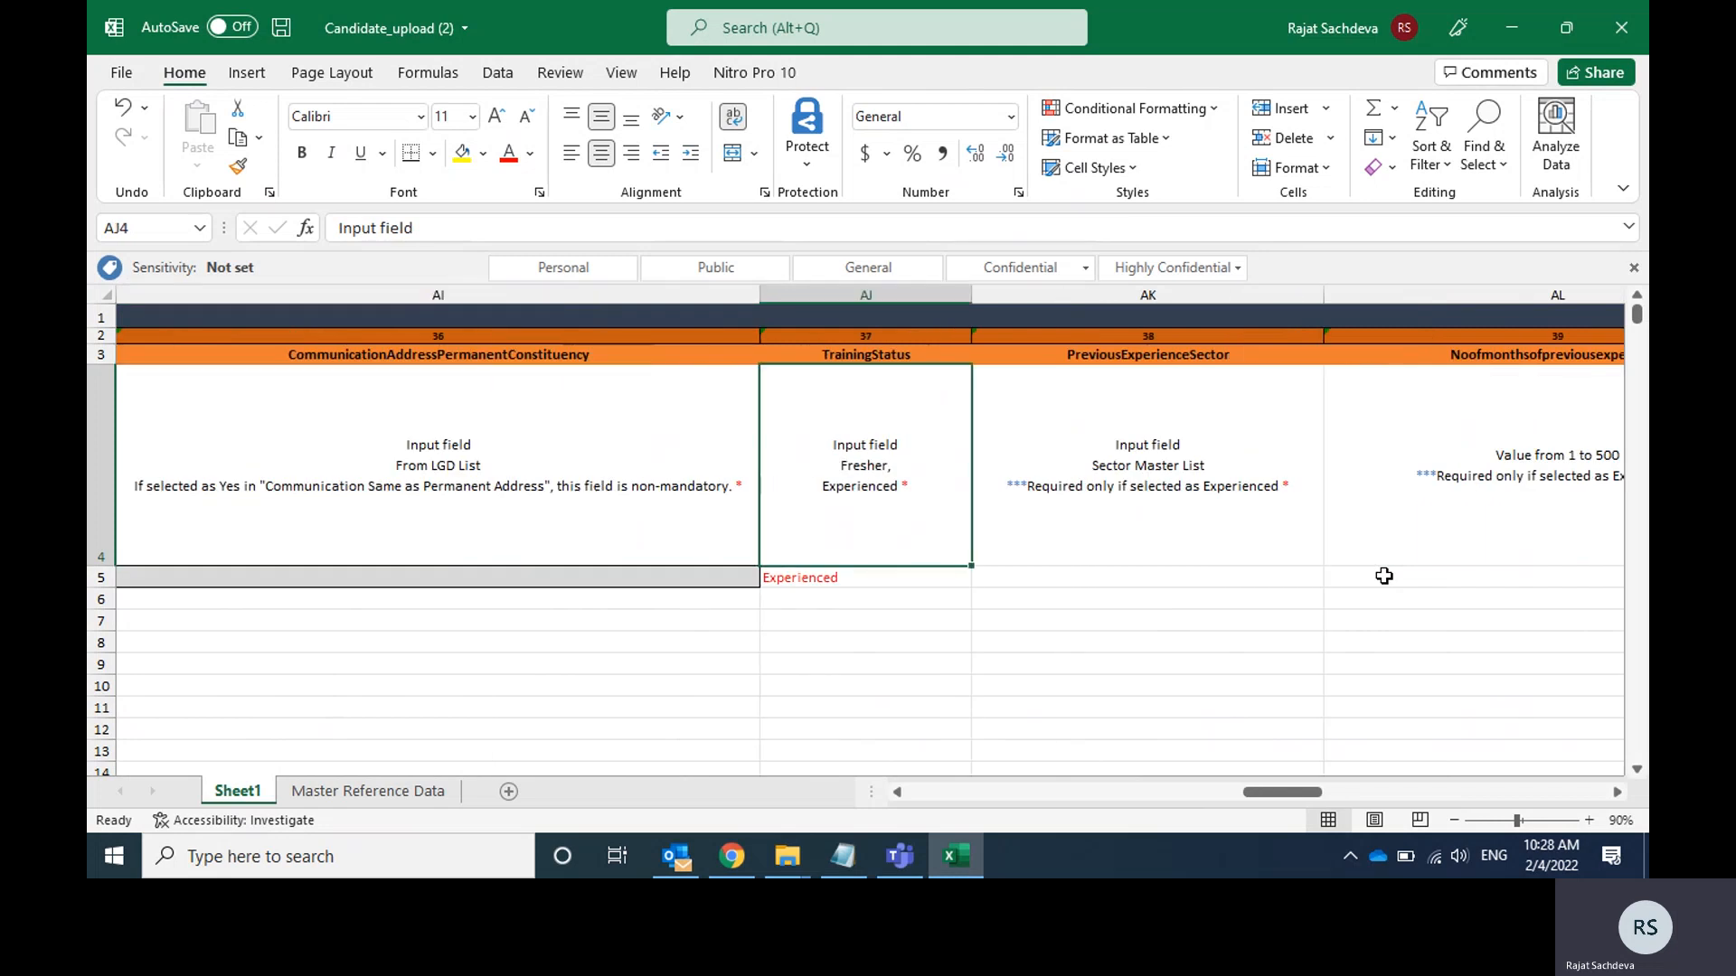
# Change the TrainingStatus in cell AJ5 to Fresher.
pyautogui.click(908, 580)
pyautogui.click(989, 583)
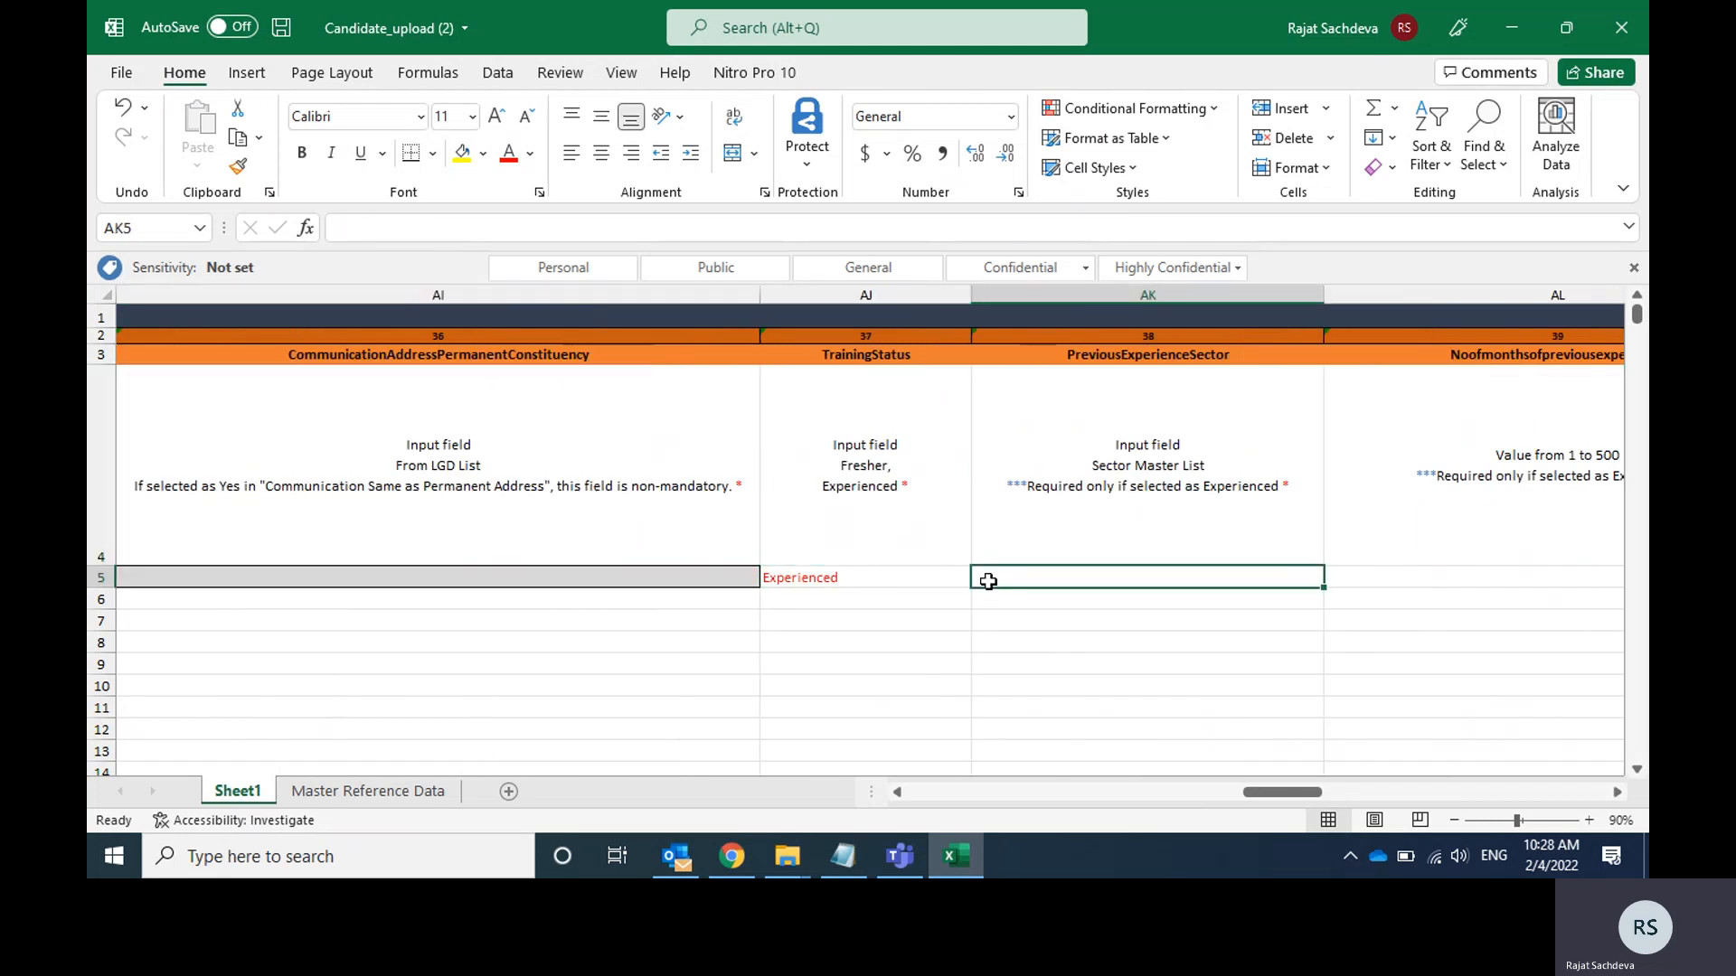
pyautogui.click(945, 579)
pyautogui.click(980, 579)
pyautogui.press('Up')
pyautogui.press('Return')
# Check the rules from PreviousExperienceSector through EmploymentDetails to see which fields a Fresher must fill in.
pyautogui.click(980, 580)
pyautogui.press('Up')
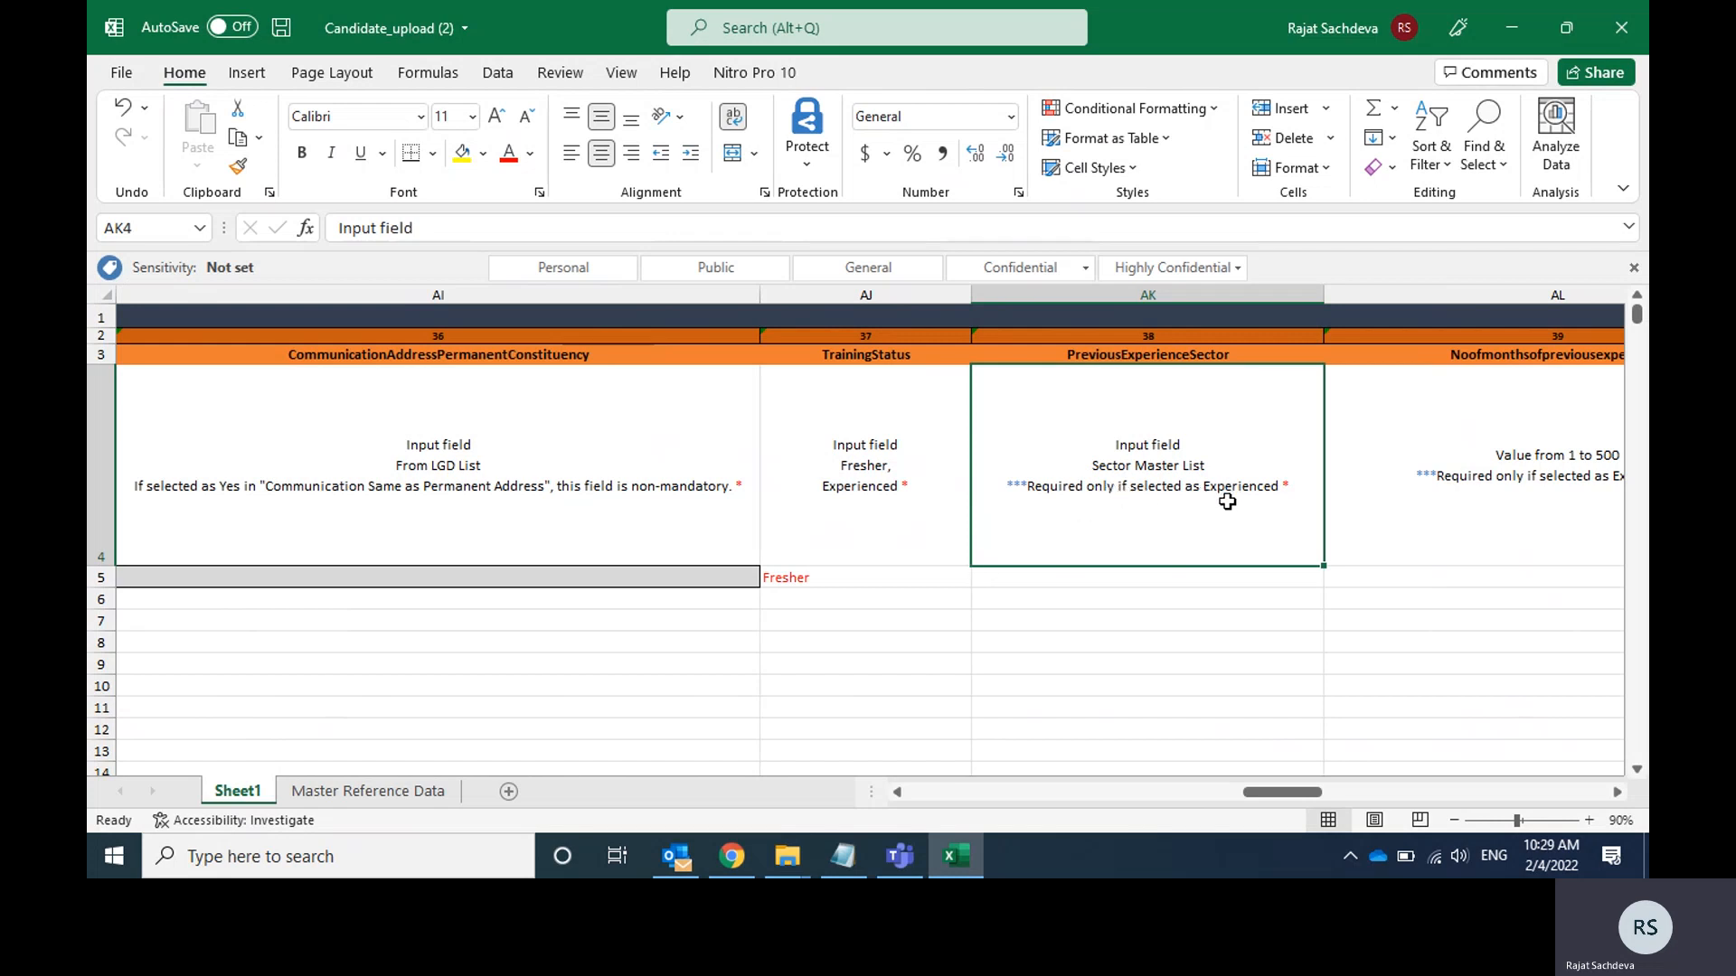
pyautogui.click(896, 475)
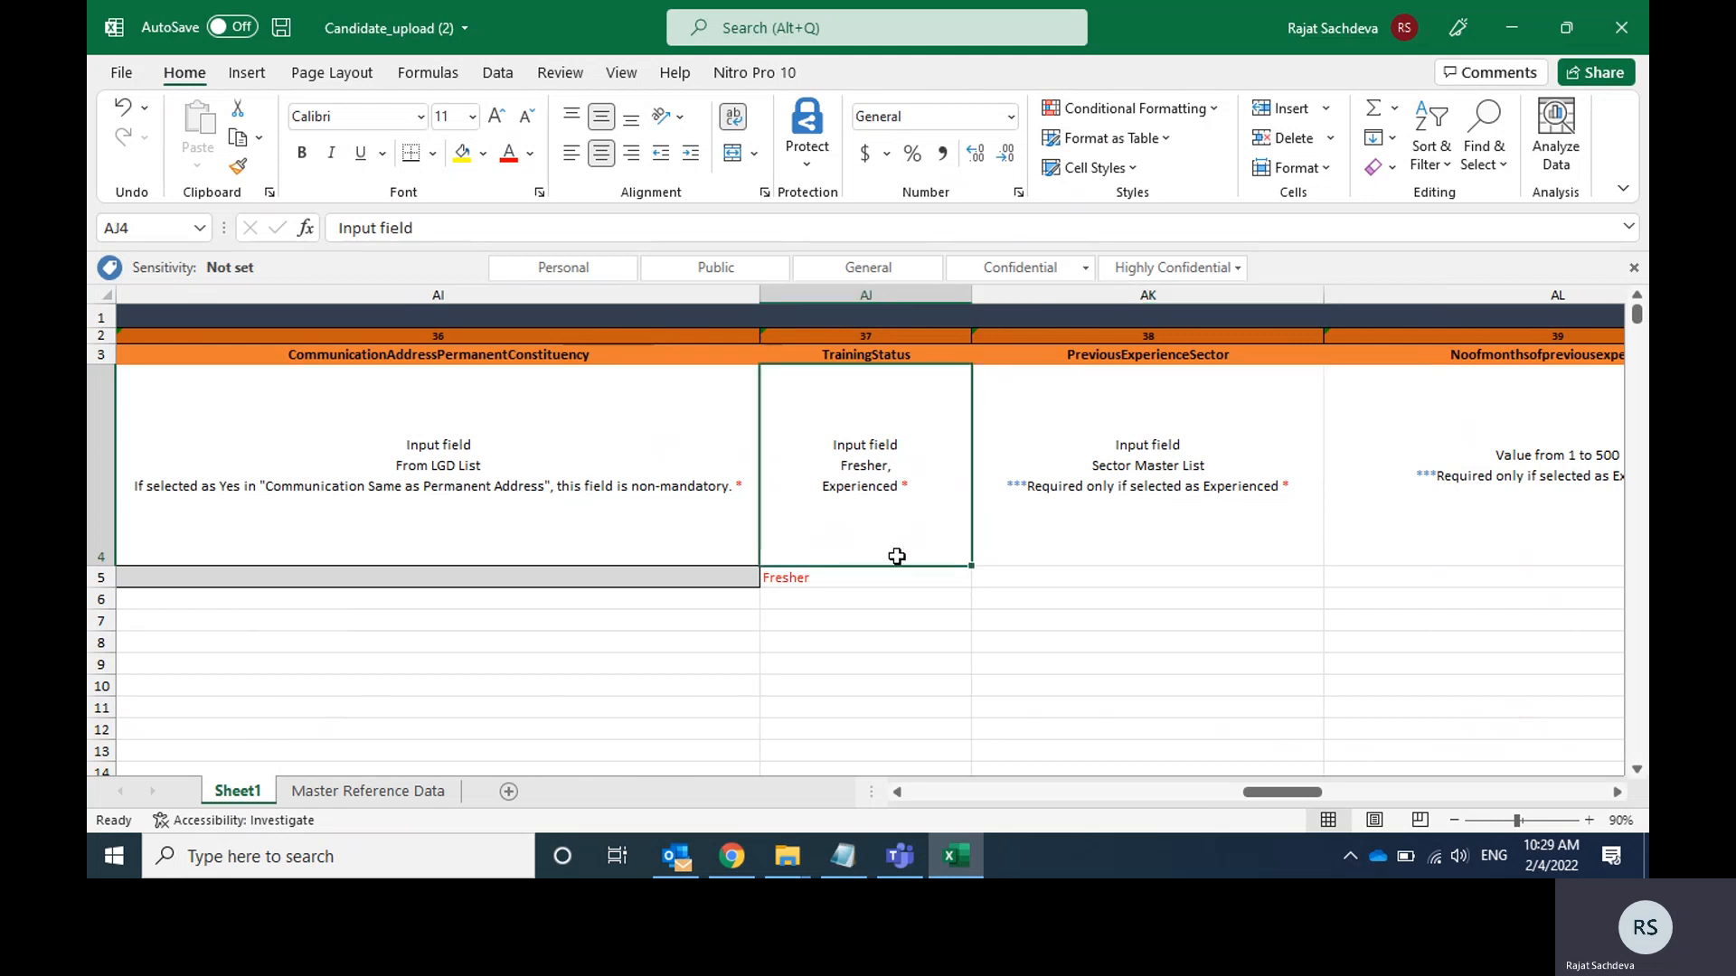
pyautogui.click(902, 587)
pyautogui.click(1128, 490)
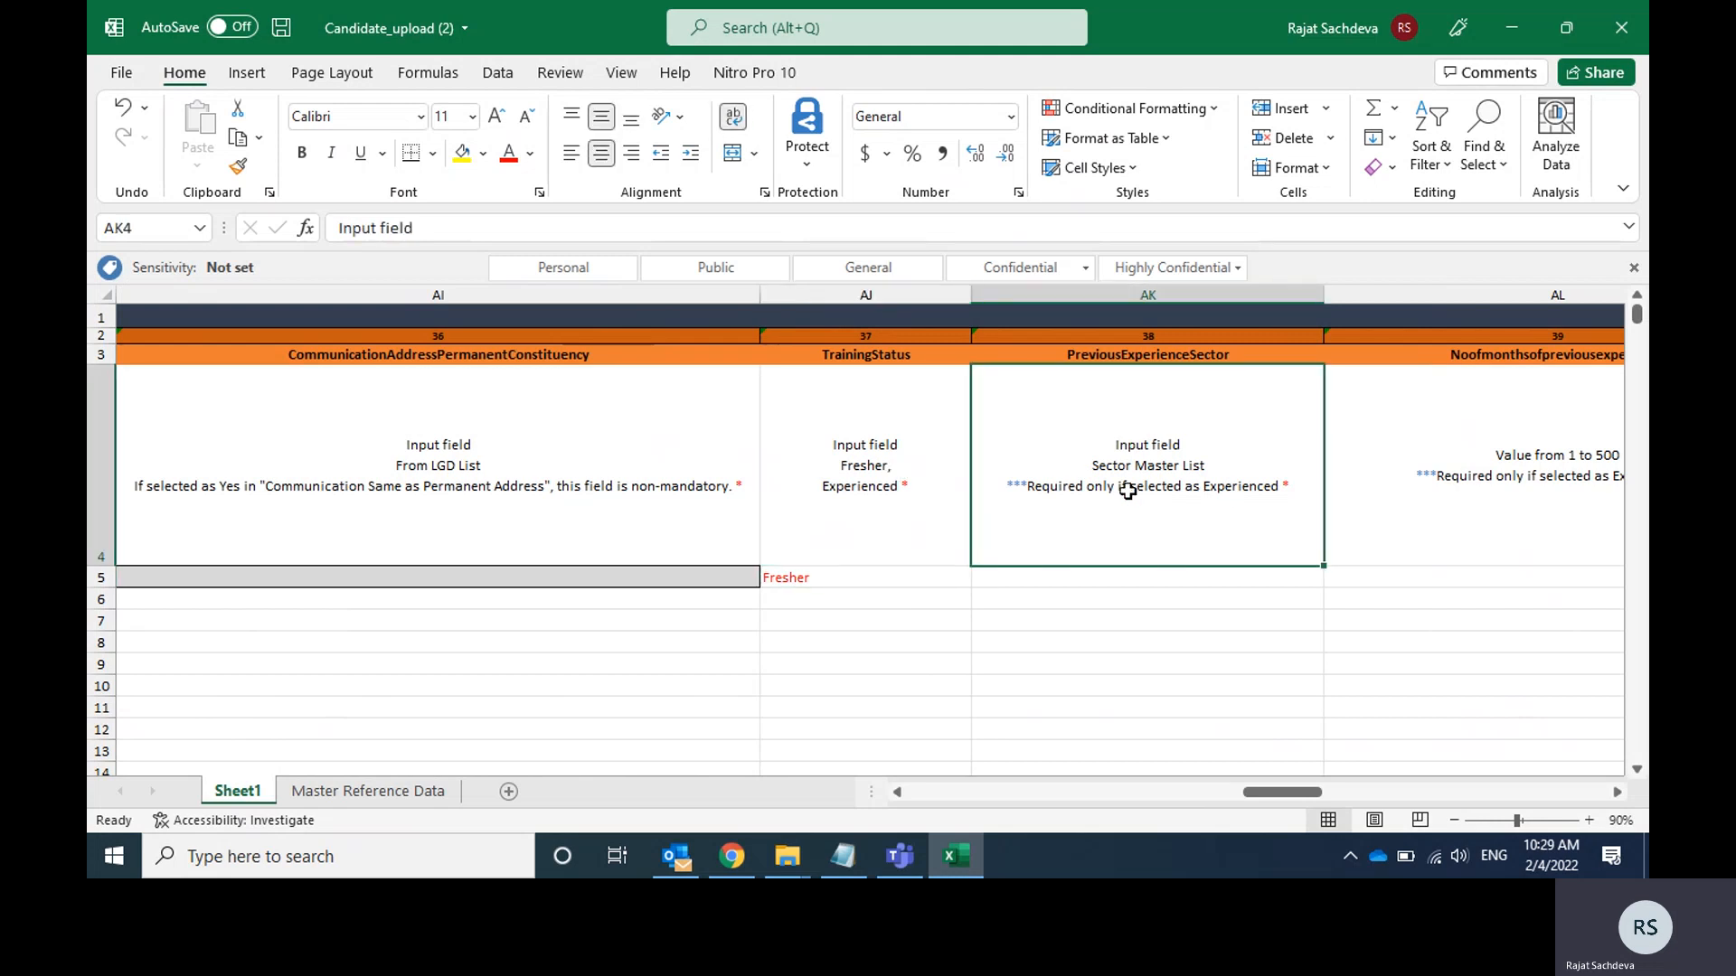
pyautogui.press('Right')
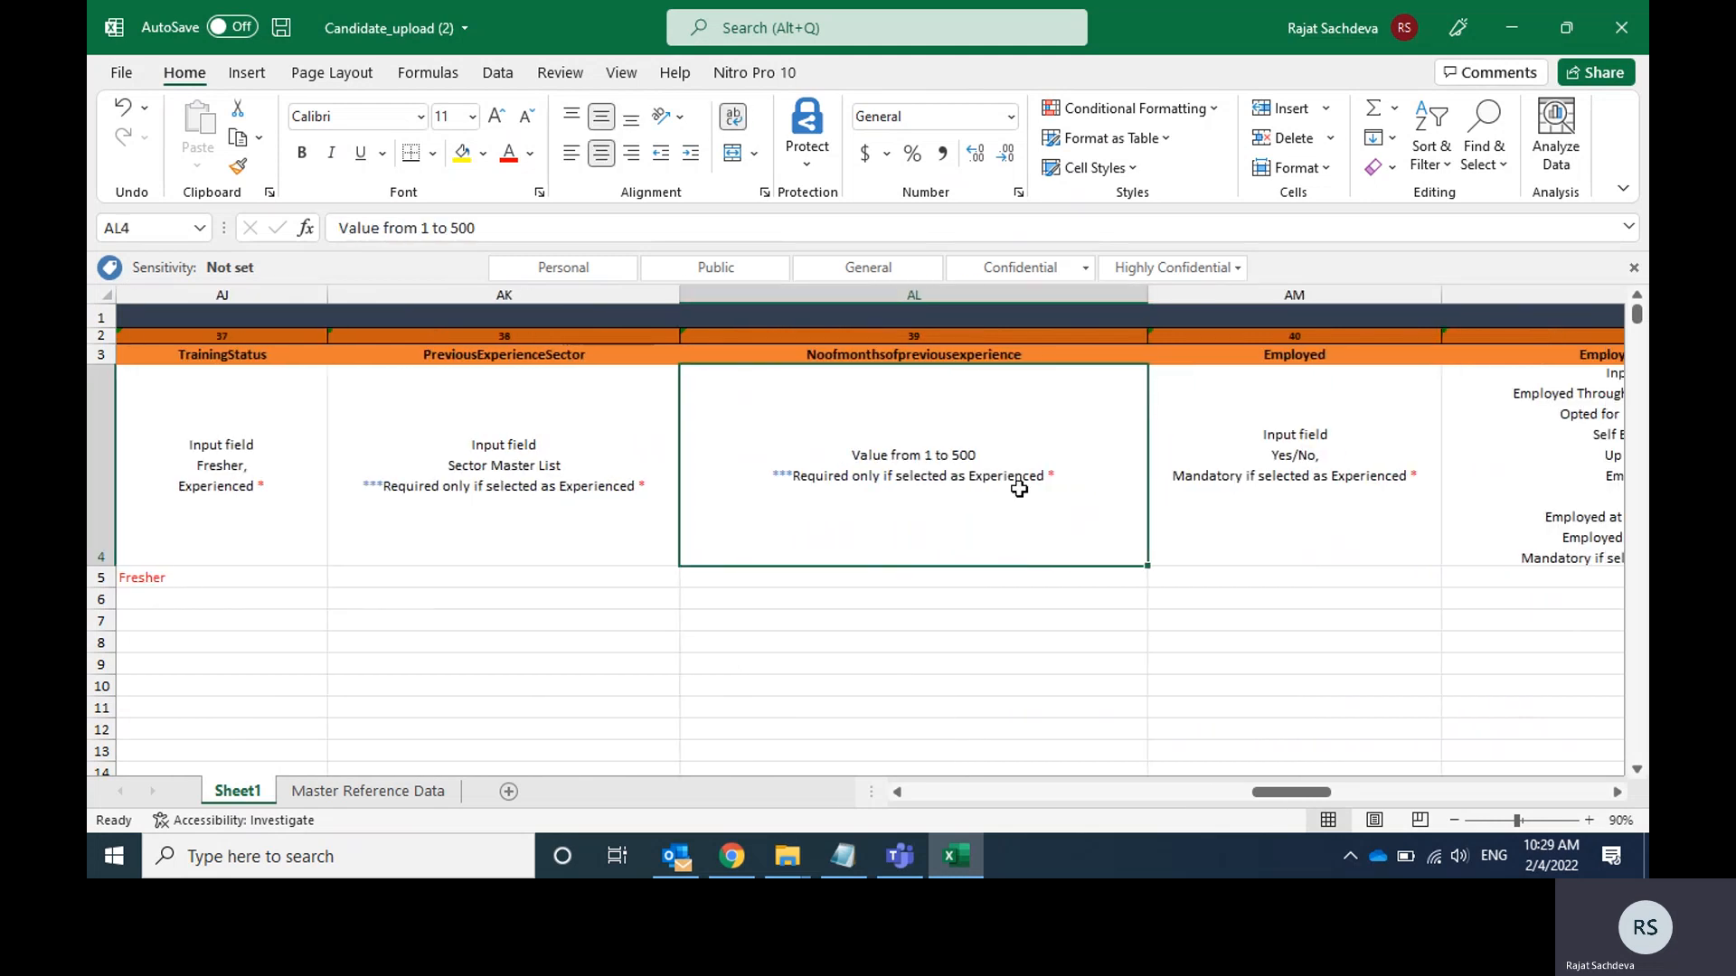
pyautogui.press('Right')
pyautogui.press('Right')
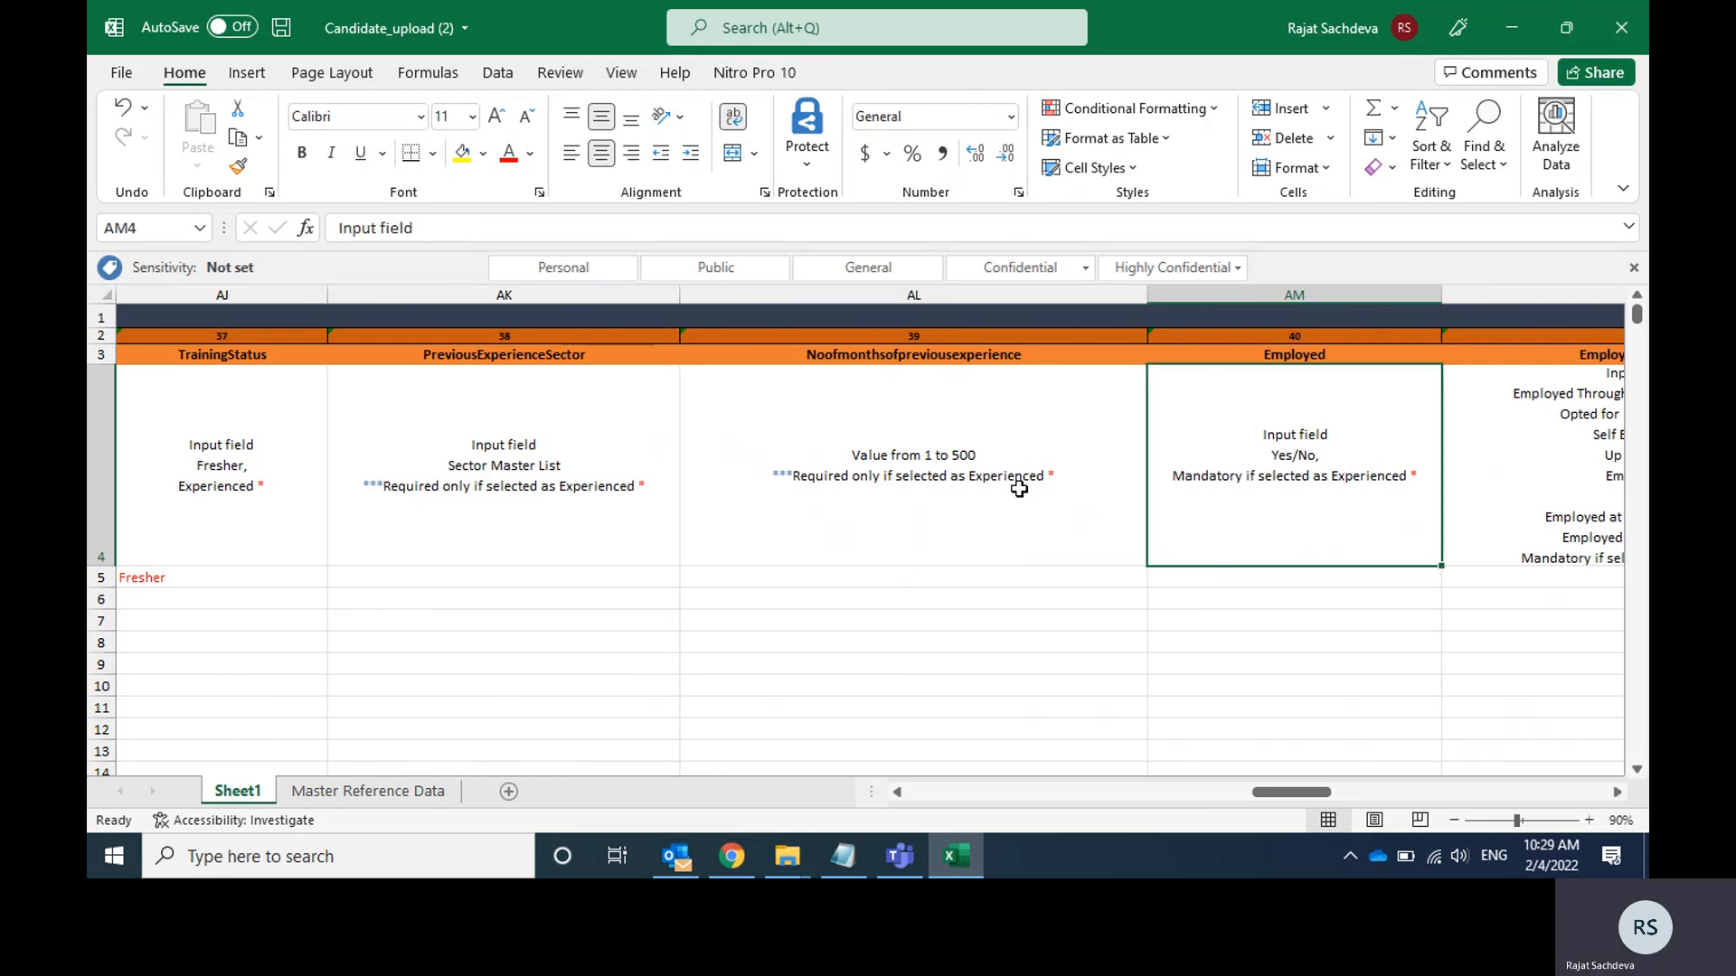
pyautogui.press('Right')
pyautogui.press('Right')
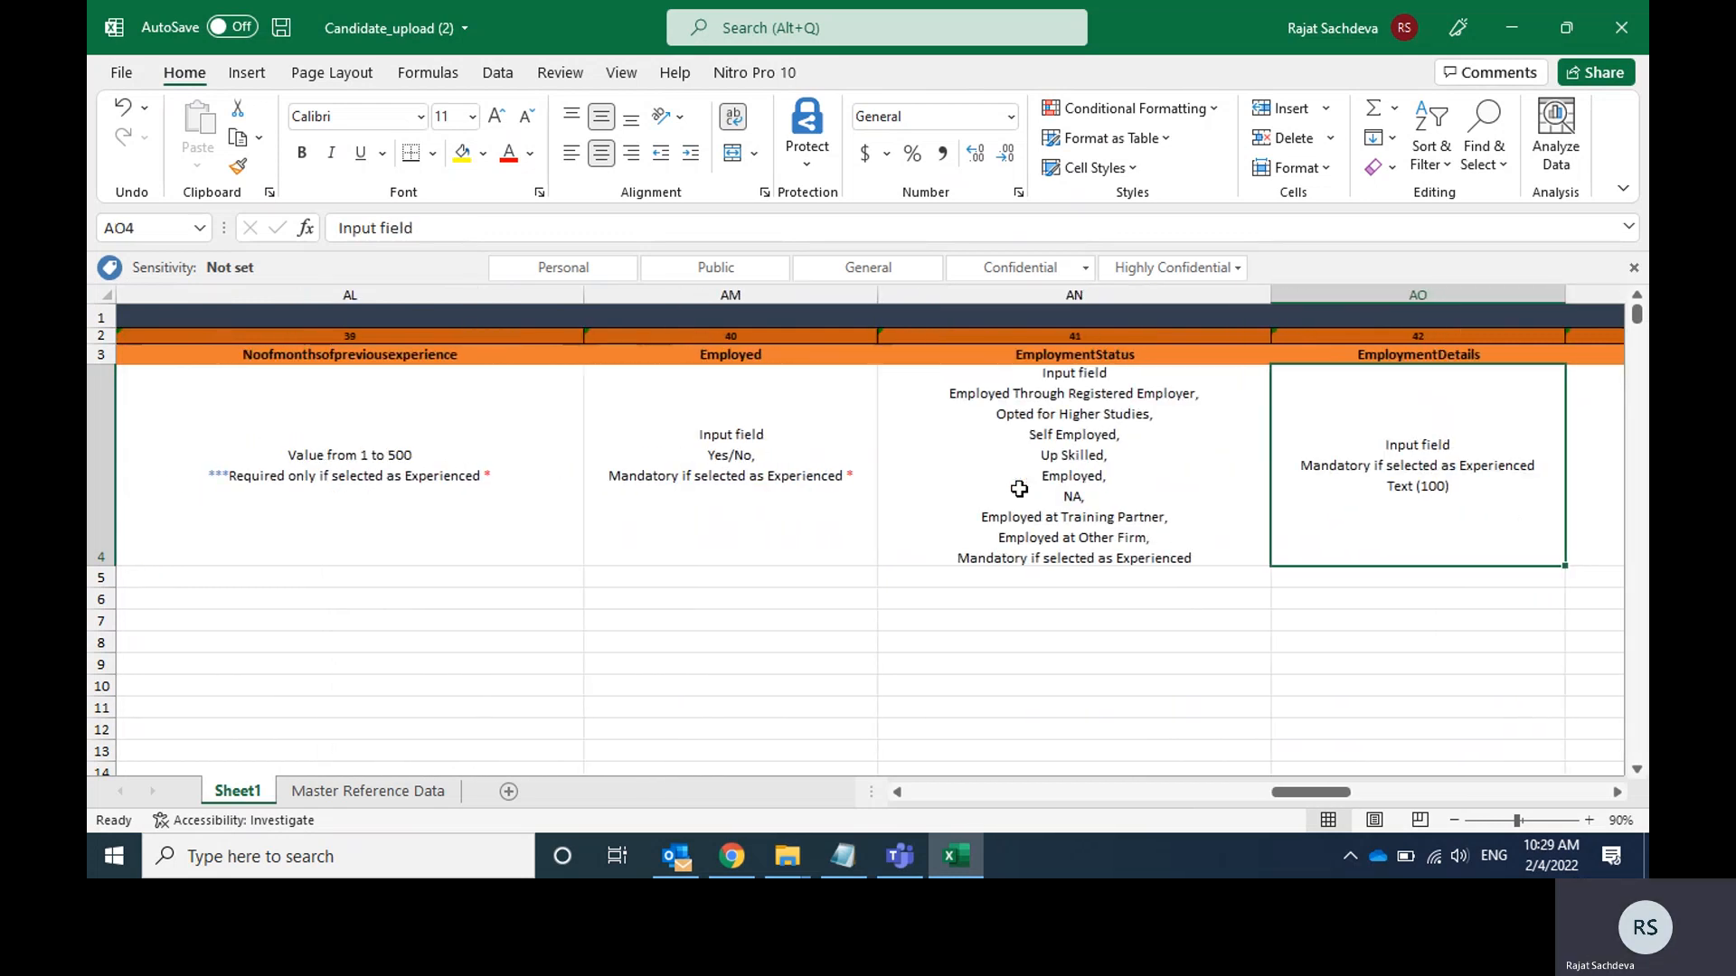
# Look through the HeardAboutUs options for cell AP5 and set it to Social Media.
pyautogui.press('Down')
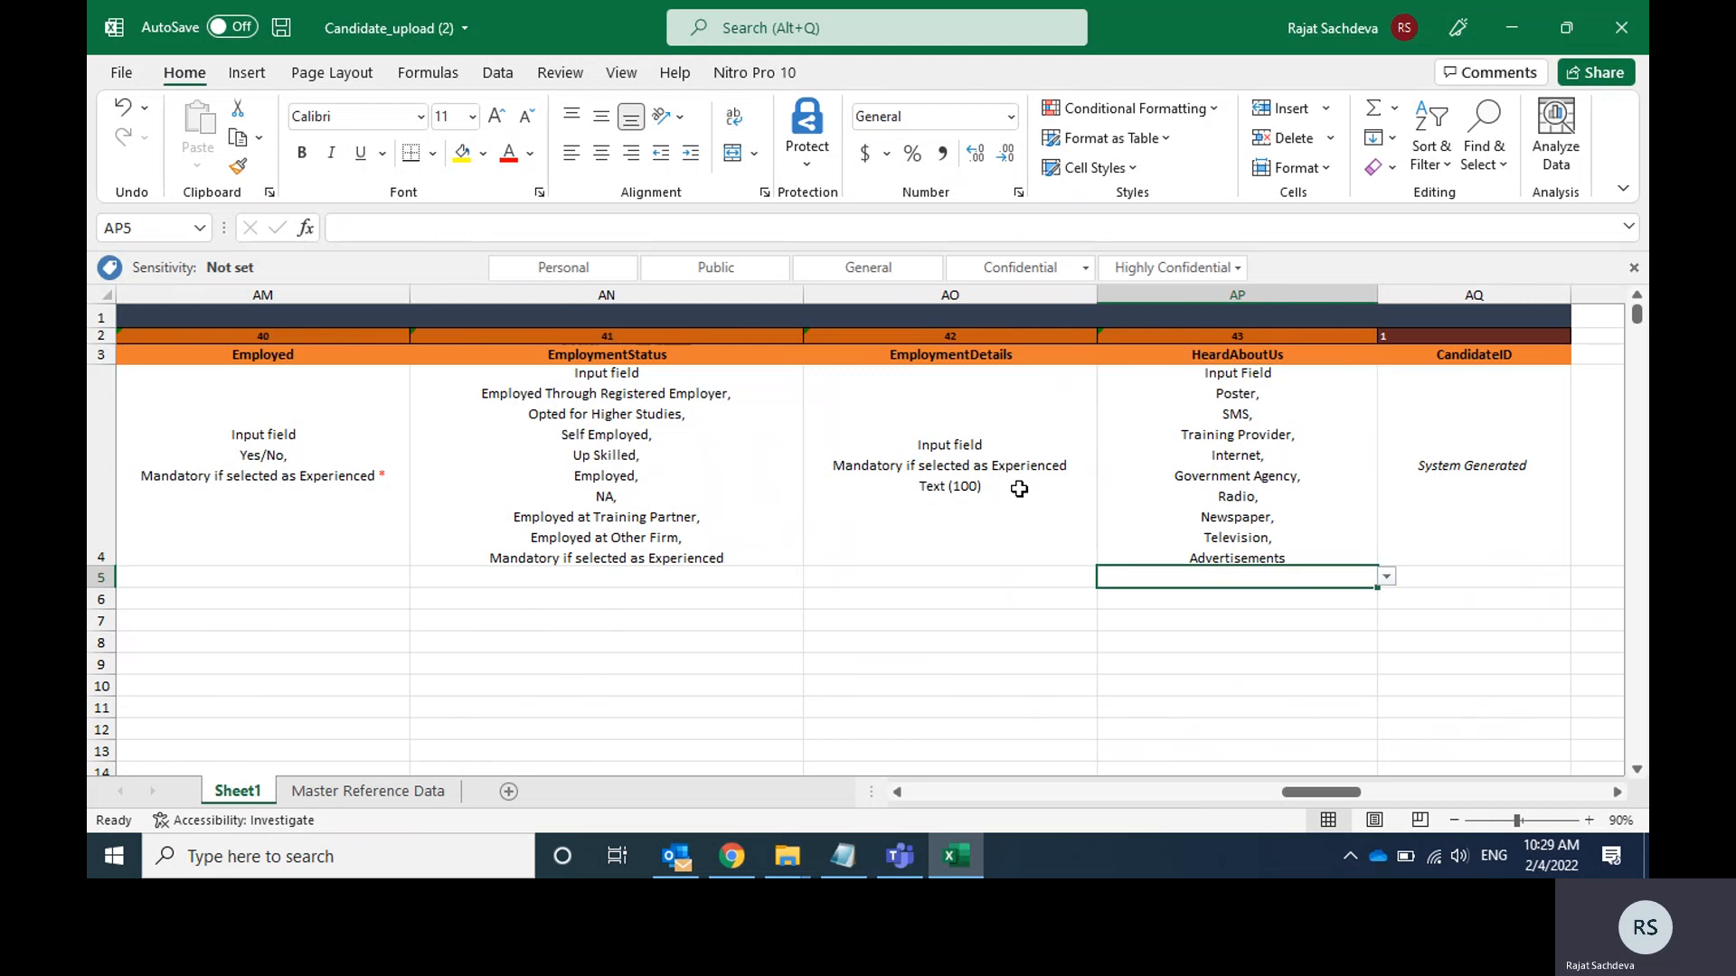
pyautogui.click(1386, 578)
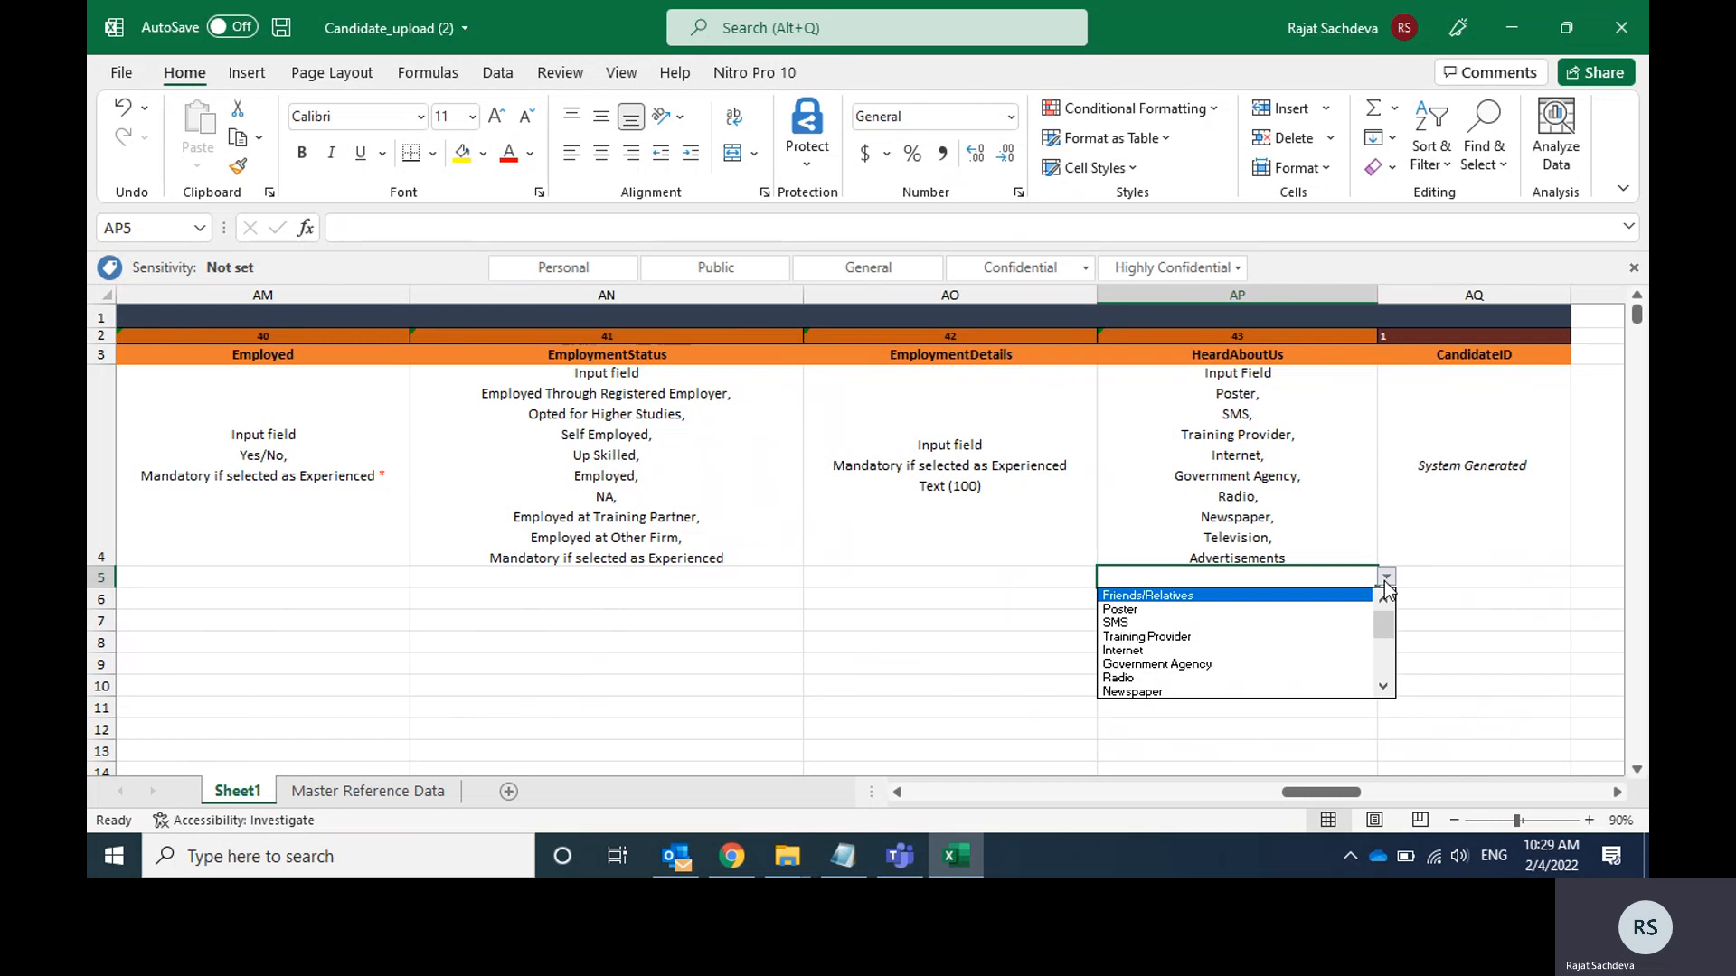
pyautogui.press('Down')
pyautogui.press('Down')
pyautogui.press('End')
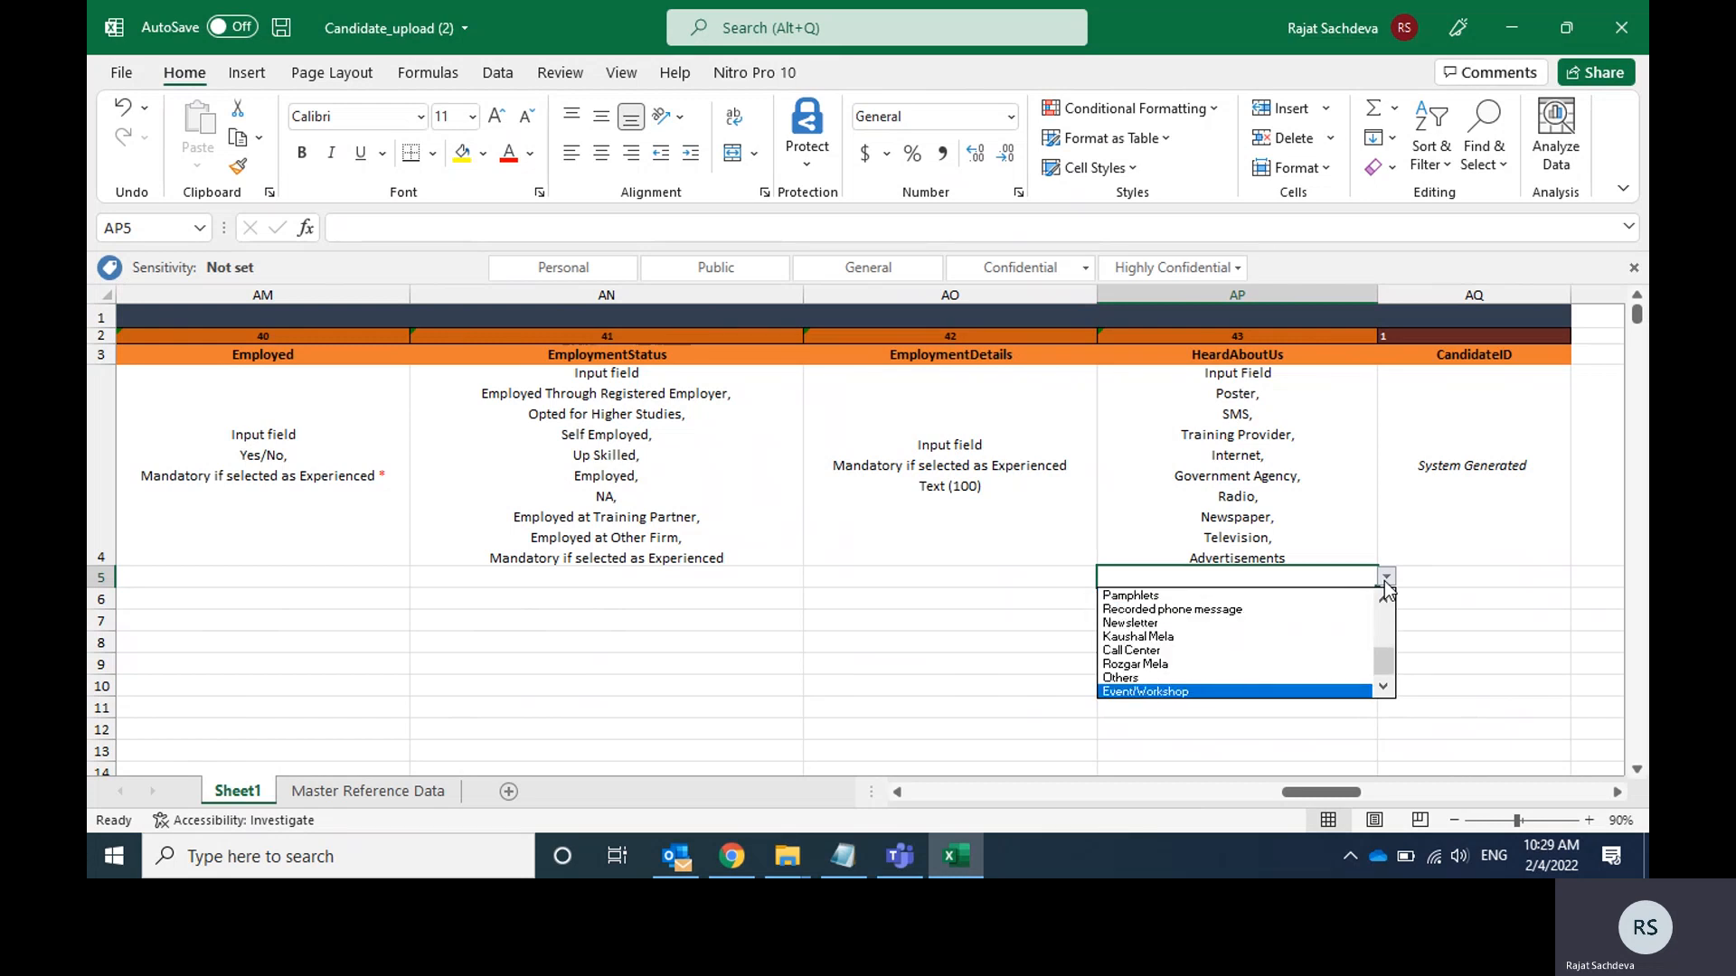
pyautogui.press('Up')
pyautogui.press('Up')
pyautogui.press('Up')
pyautogui.press('Up')
pyautogui.press('Up')
pyautogui.press('Up')
pyautogui.press('Up')
pyautogui.press('Up')
pyautogui.press('Up')
pyautogui.press('Up')
pyautogui.press('Up')
pyautogui.press('Up')
pyautogui.press('Up')
pyautogui.press('Up')
pyautogui.press('Up')
pyautogui.press('Up')
pyautogui.press('Up')
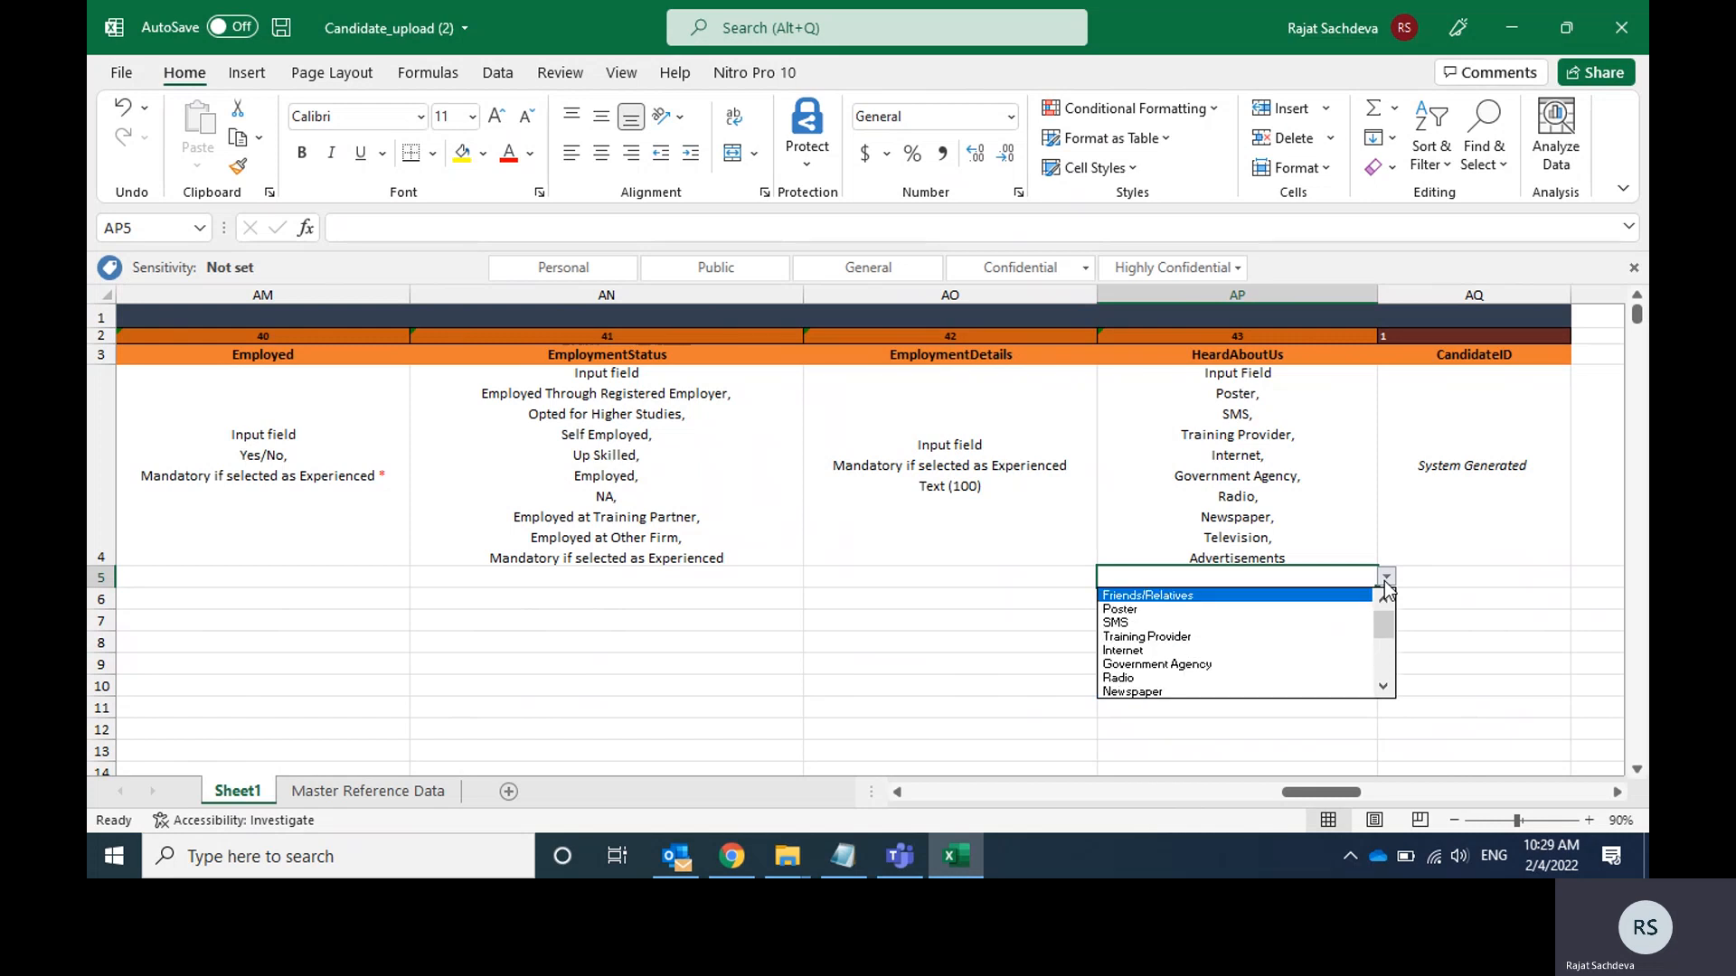
pyautogui.press('Down')
pyautogui.press('Down')
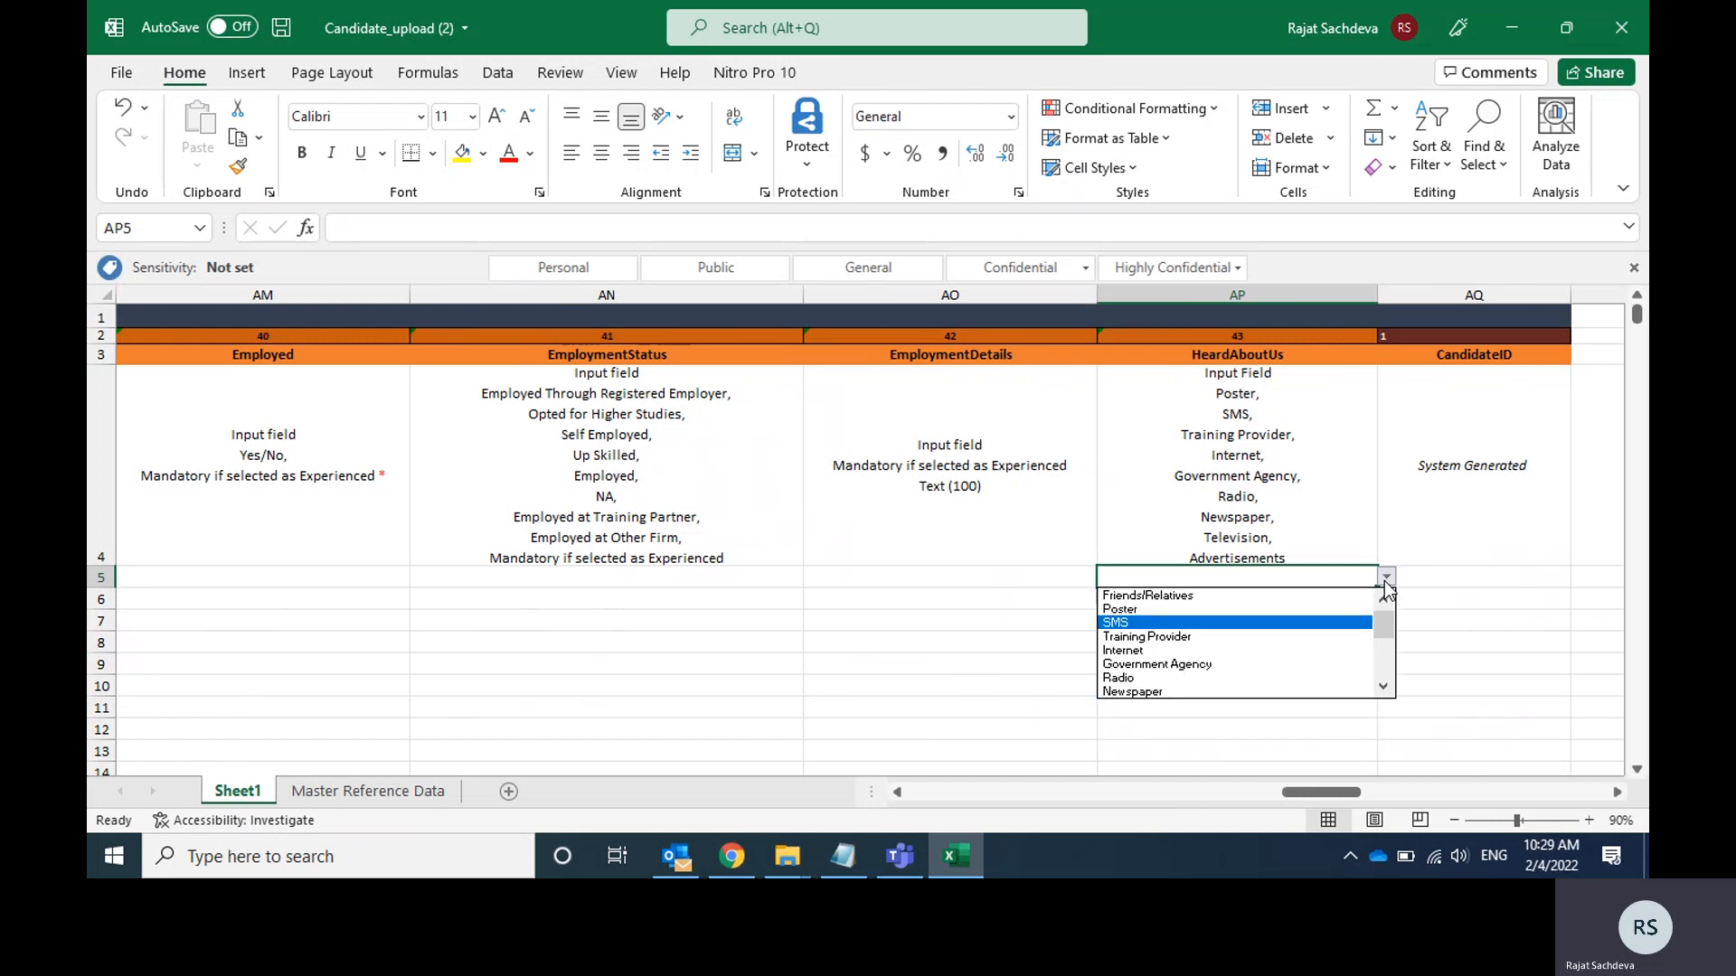
pyautogui.press('Down')
pyautogui.press('Down')
pyautogui.press('Down')
pyautogui.press('Down')
pyautogui.press('Down')
pyautogui.press('Down')
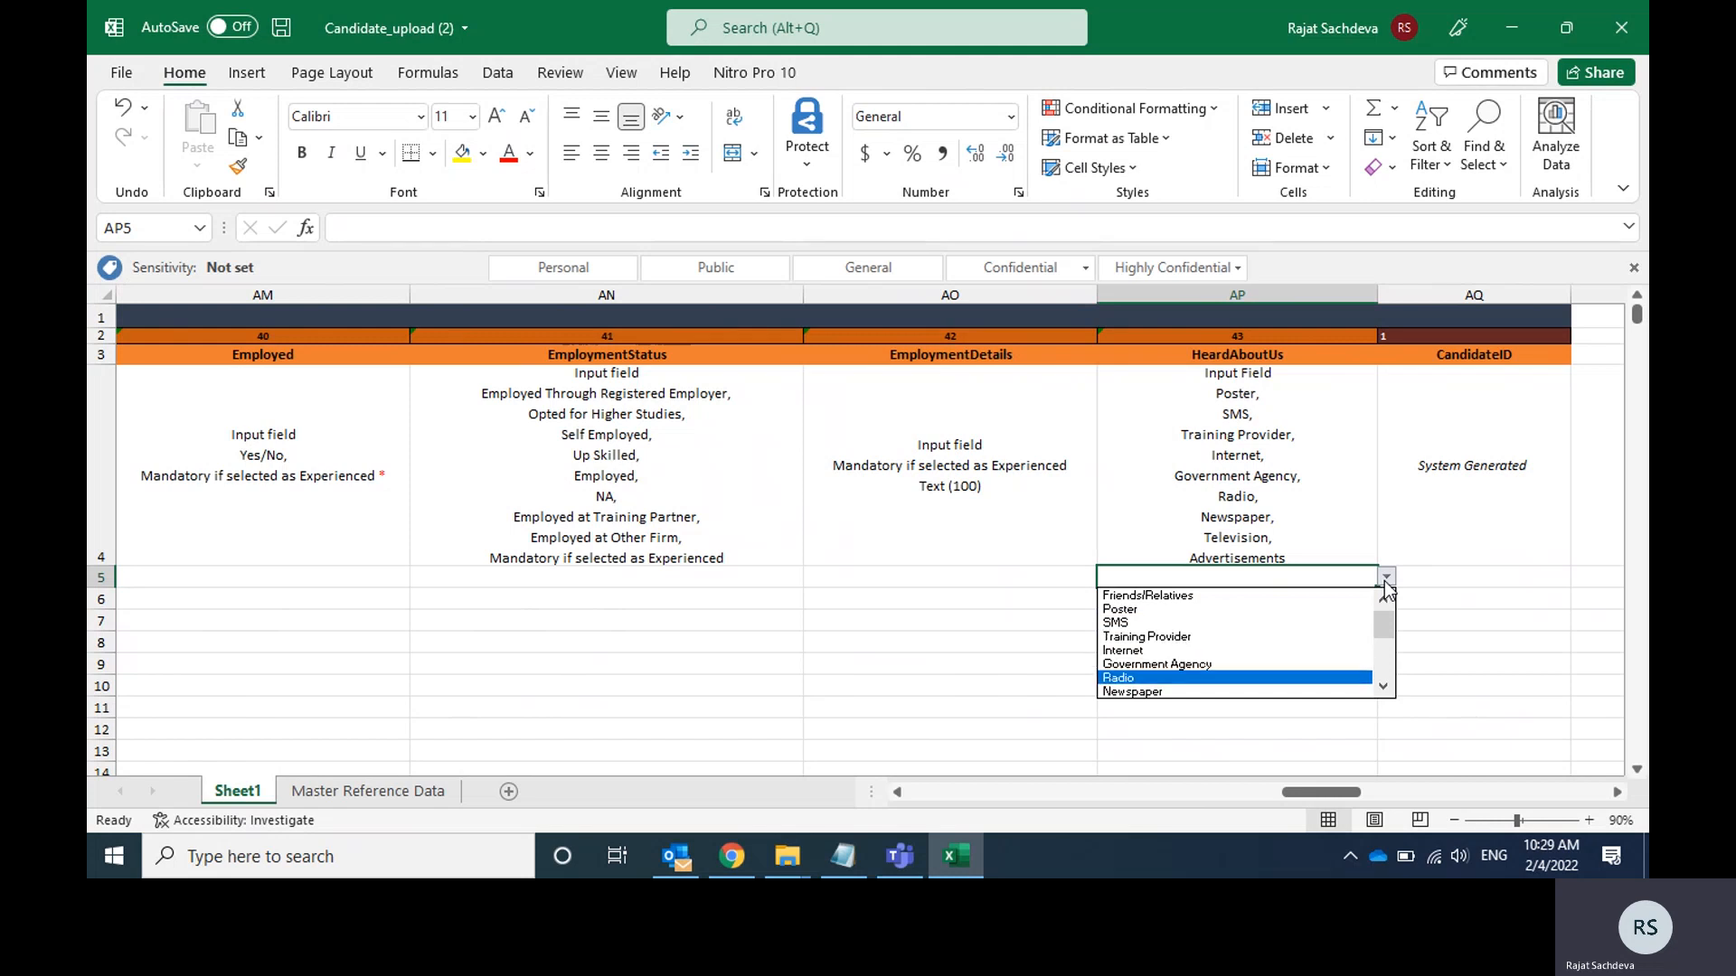
pyautogui.press('Down')
pyautogui.press('Down')
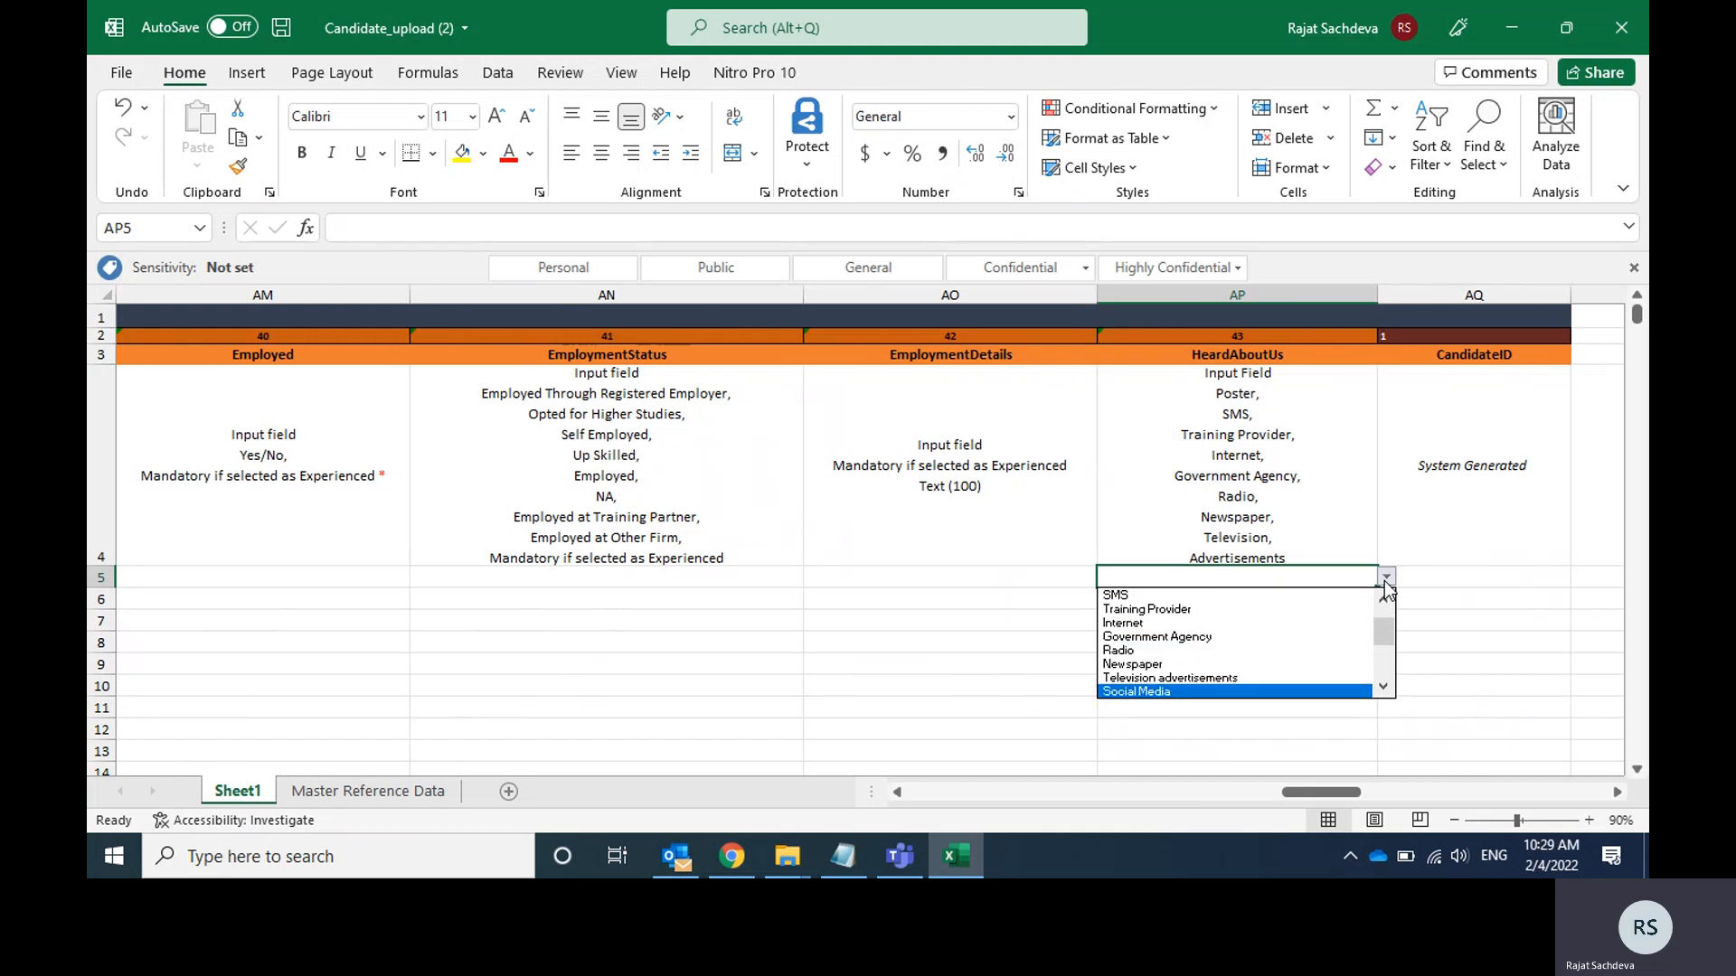
pyautogui.press('Up')
pyautogui.press('Return')
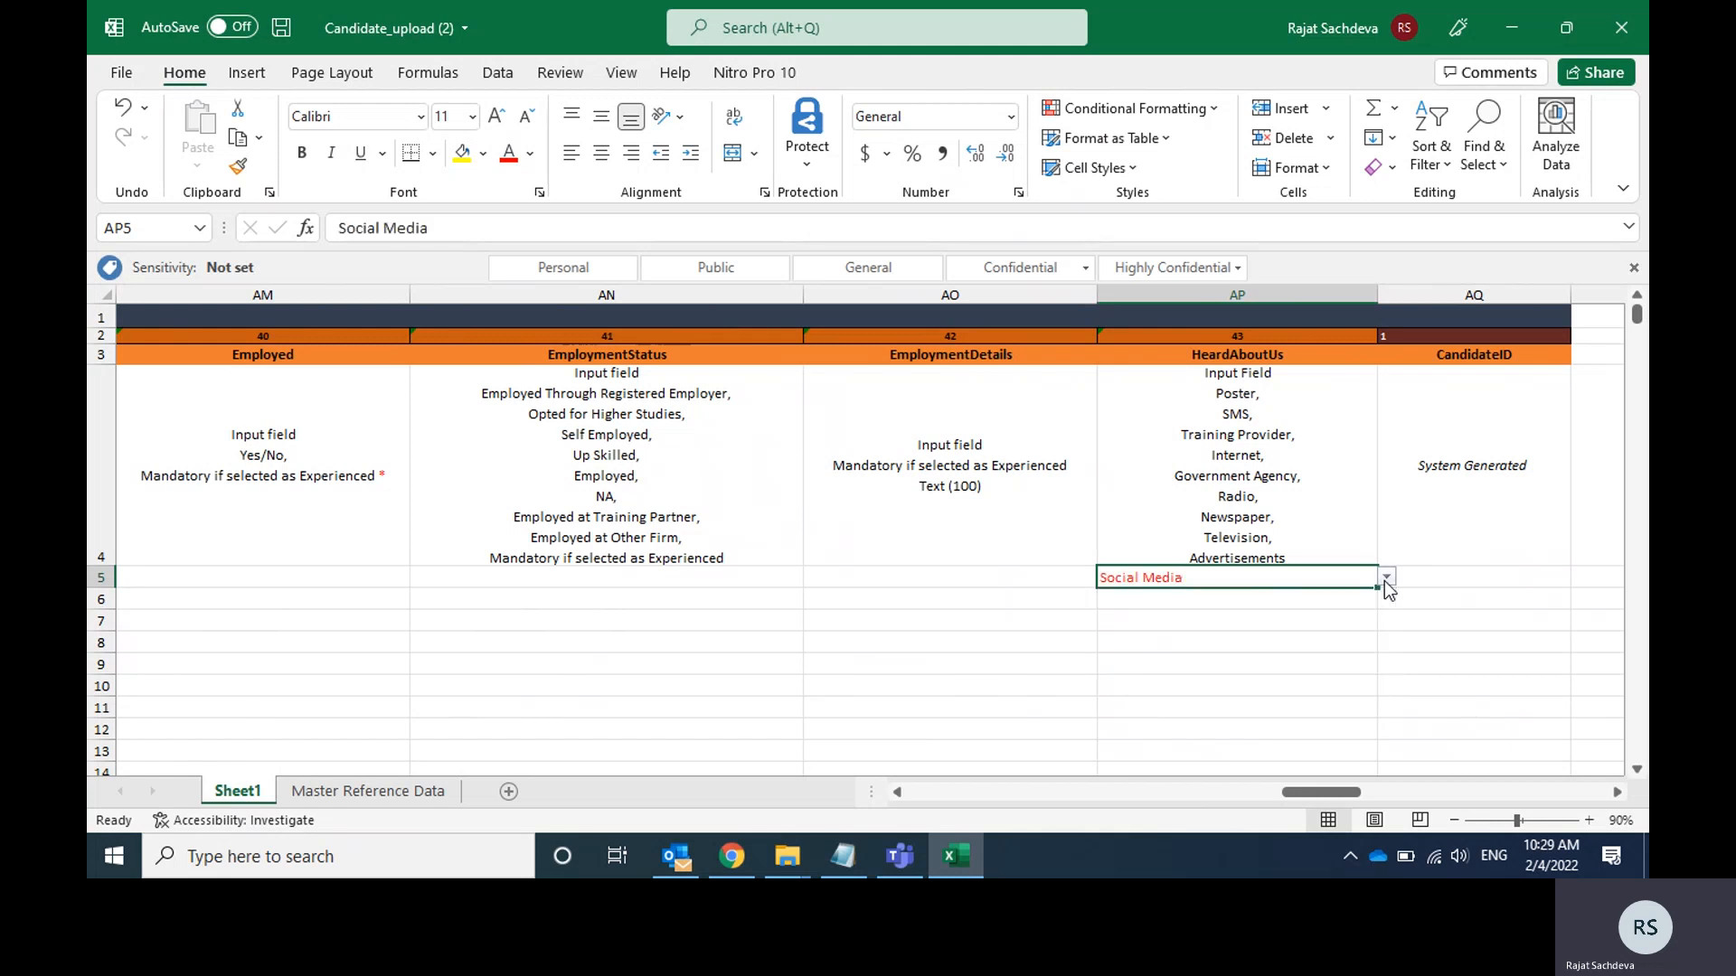
# Save the workbook and return to the Salutation cell A5 at the start of the candidate row.
pyautogui.press('Left')
pyautogui.hotkey('ctrl', 's')
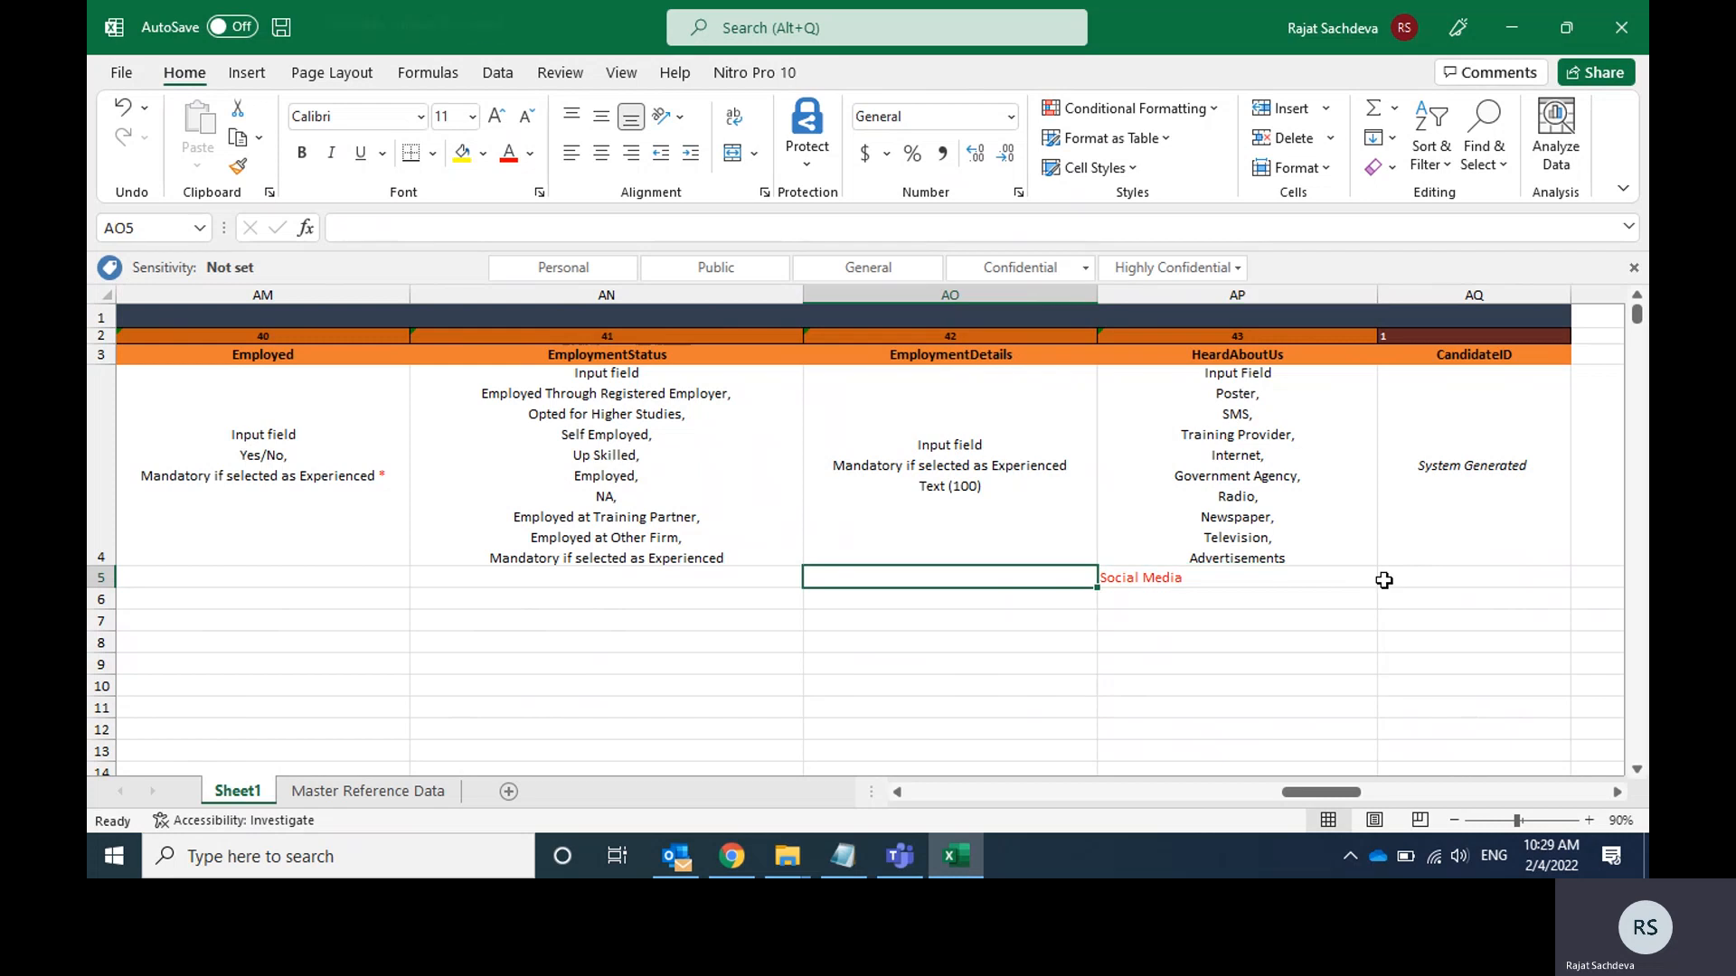
pyautogui.press('Left')
pyautogui.press('Left')
pyautogui.press('Left')
pyautogui.press('Left')
pyautogui.press('Left')
pyautogui.press('Left')
pyautogui.press('Left')
pyautogui.press('Left')
pyautogui.press('Left')
pyautogui.press('Left')
pyautogui.press('Left')
pyautogui.press('Left')
pyautogui.press('Left')
pyautogui.press('Left')
pyautogui.press('Left')
pyautogui.press('Left')
pyautogui.press('Left')
pyautogui.press('Left')
pyautogui.press('Left')
pyautogui.press('Left')
pyautogui.press('Left')
pyautogui.press('Left')
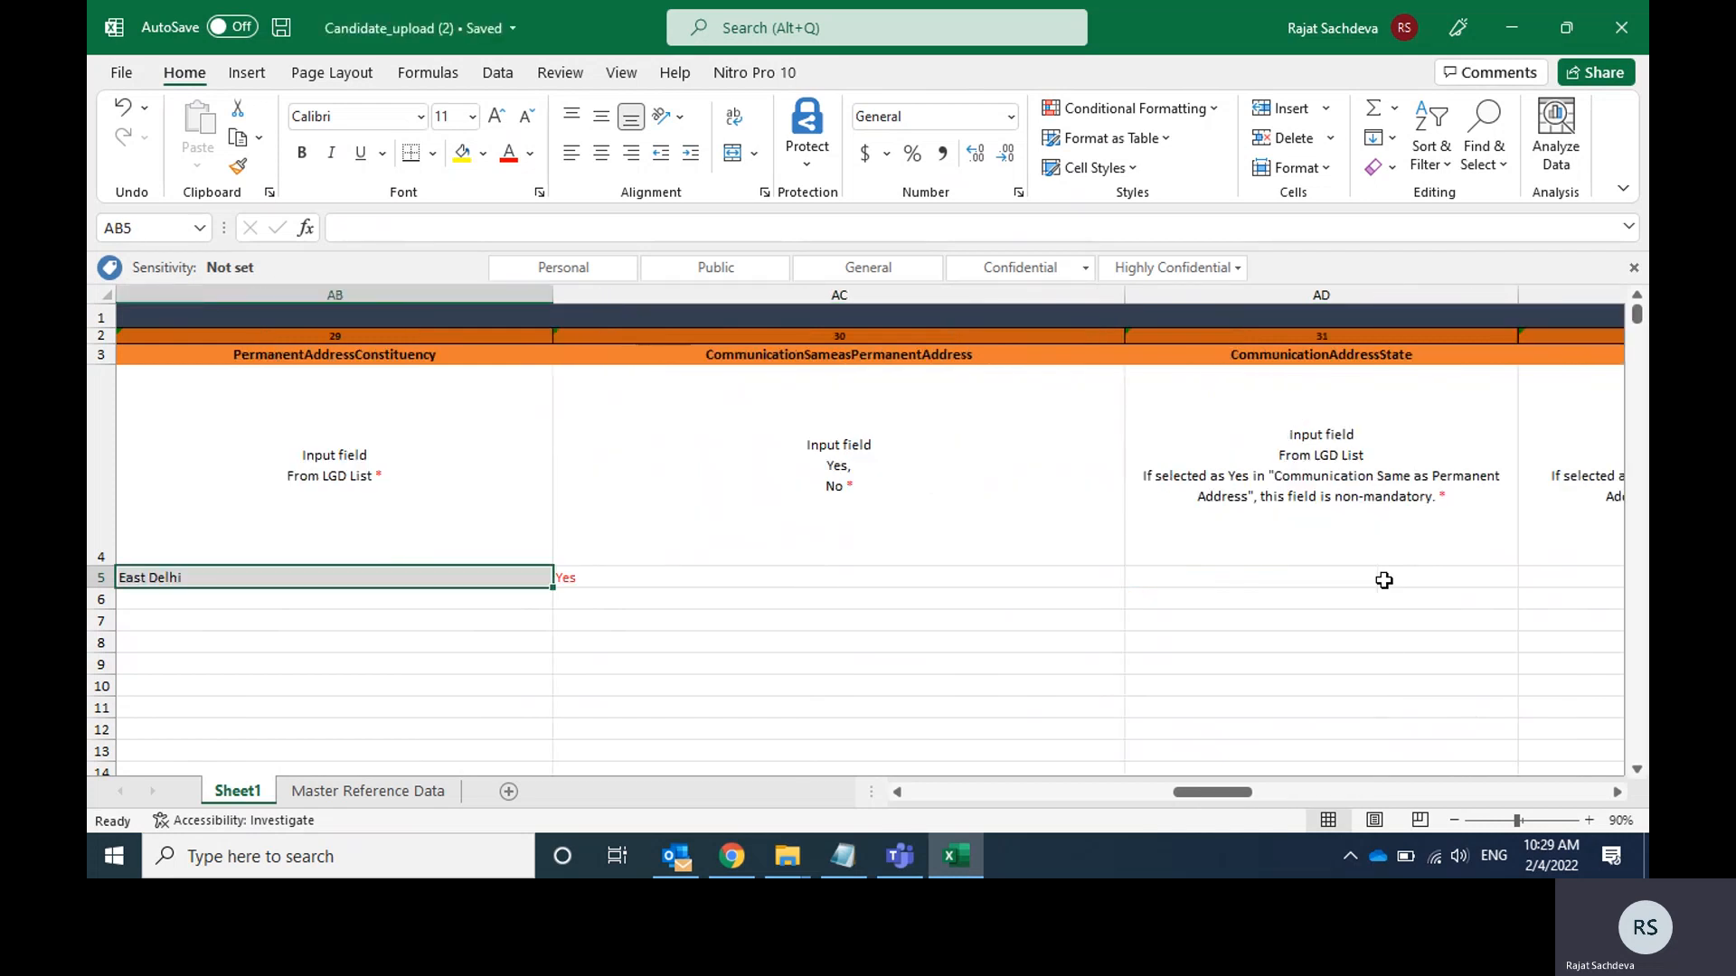
pyautogui.press('Right')
pyautogui.press('Right')
pyautogui.press('Right')
pyautogui.press('Left')
pyautogui.press('Left')
pyautogui.press('Left')
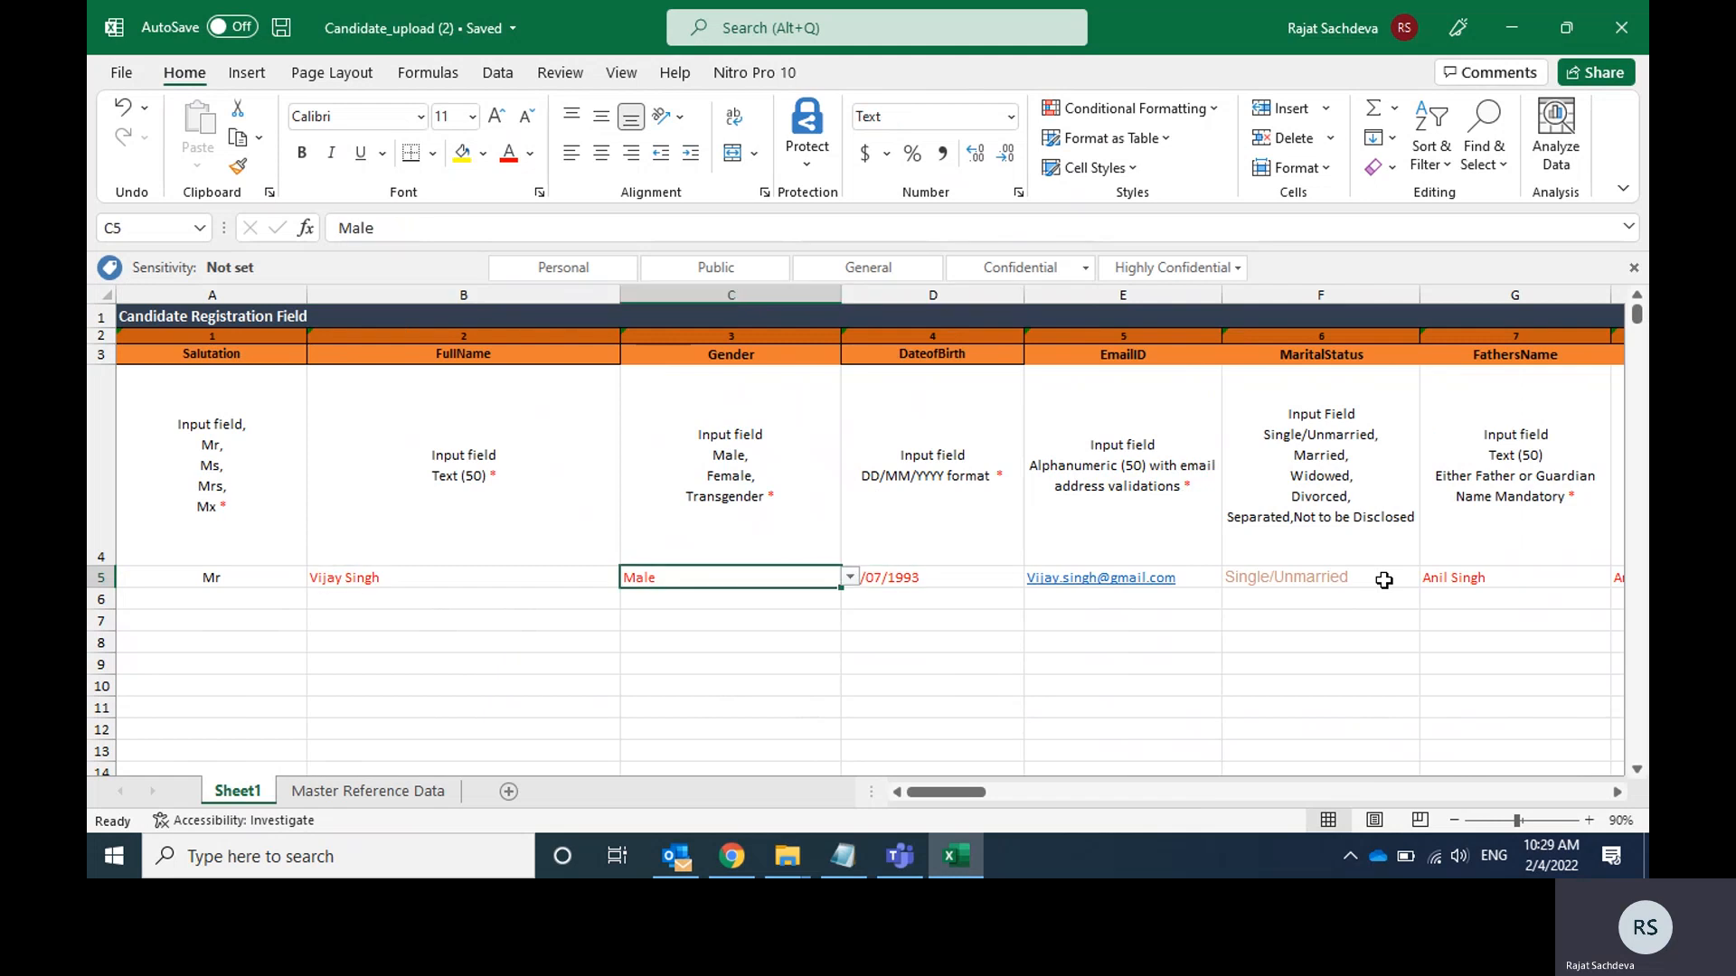
# Start saving a copy of the workbook and create a folder named Demo registration on the Desktop for it.
pyautogui.click(121, 72)
pyautogui.click(167, 378)
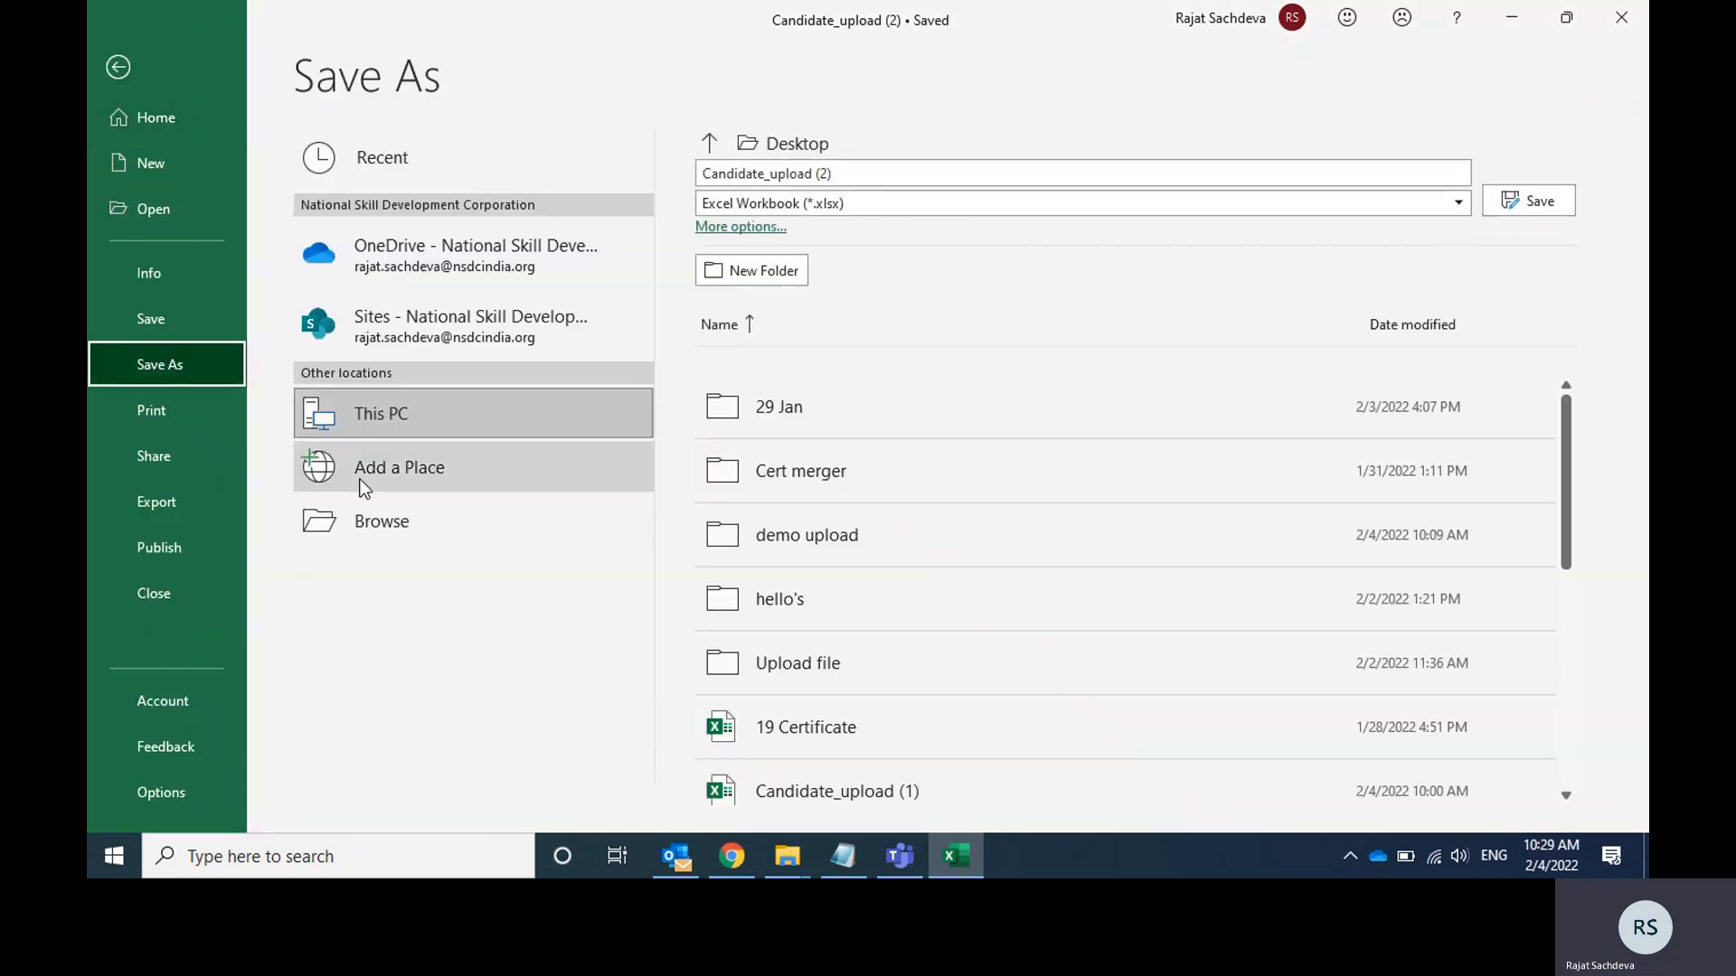
pyautogui.click(383, 523)
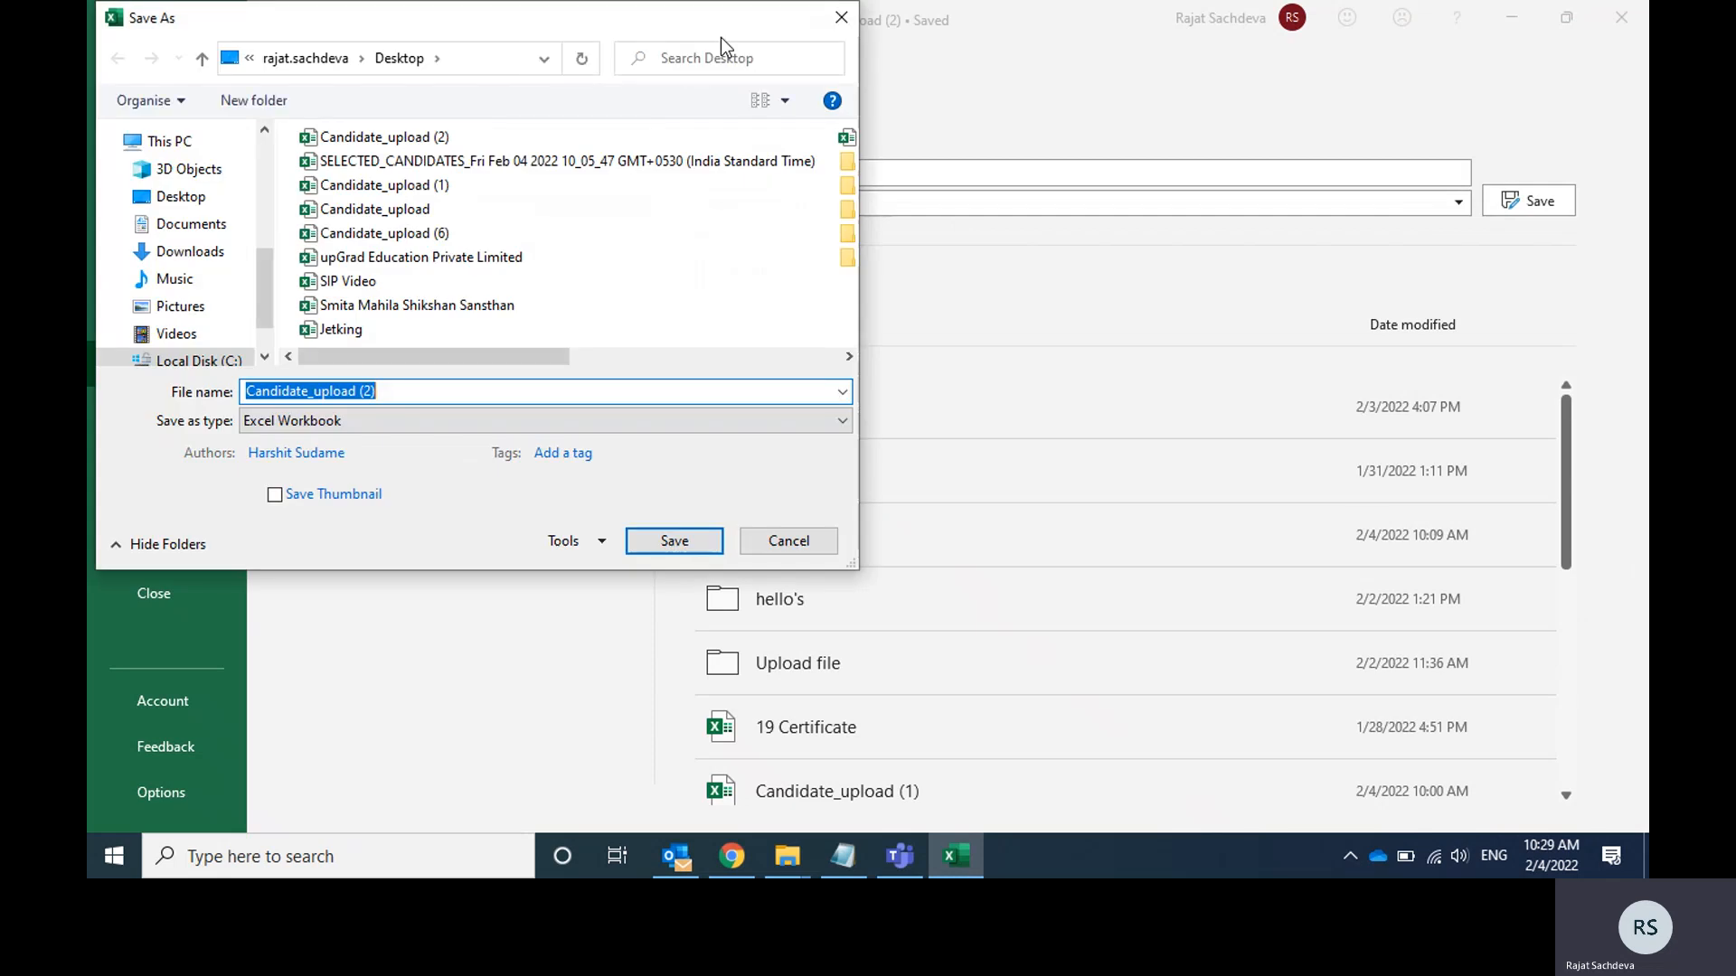
pyautogui.click(177, 198)
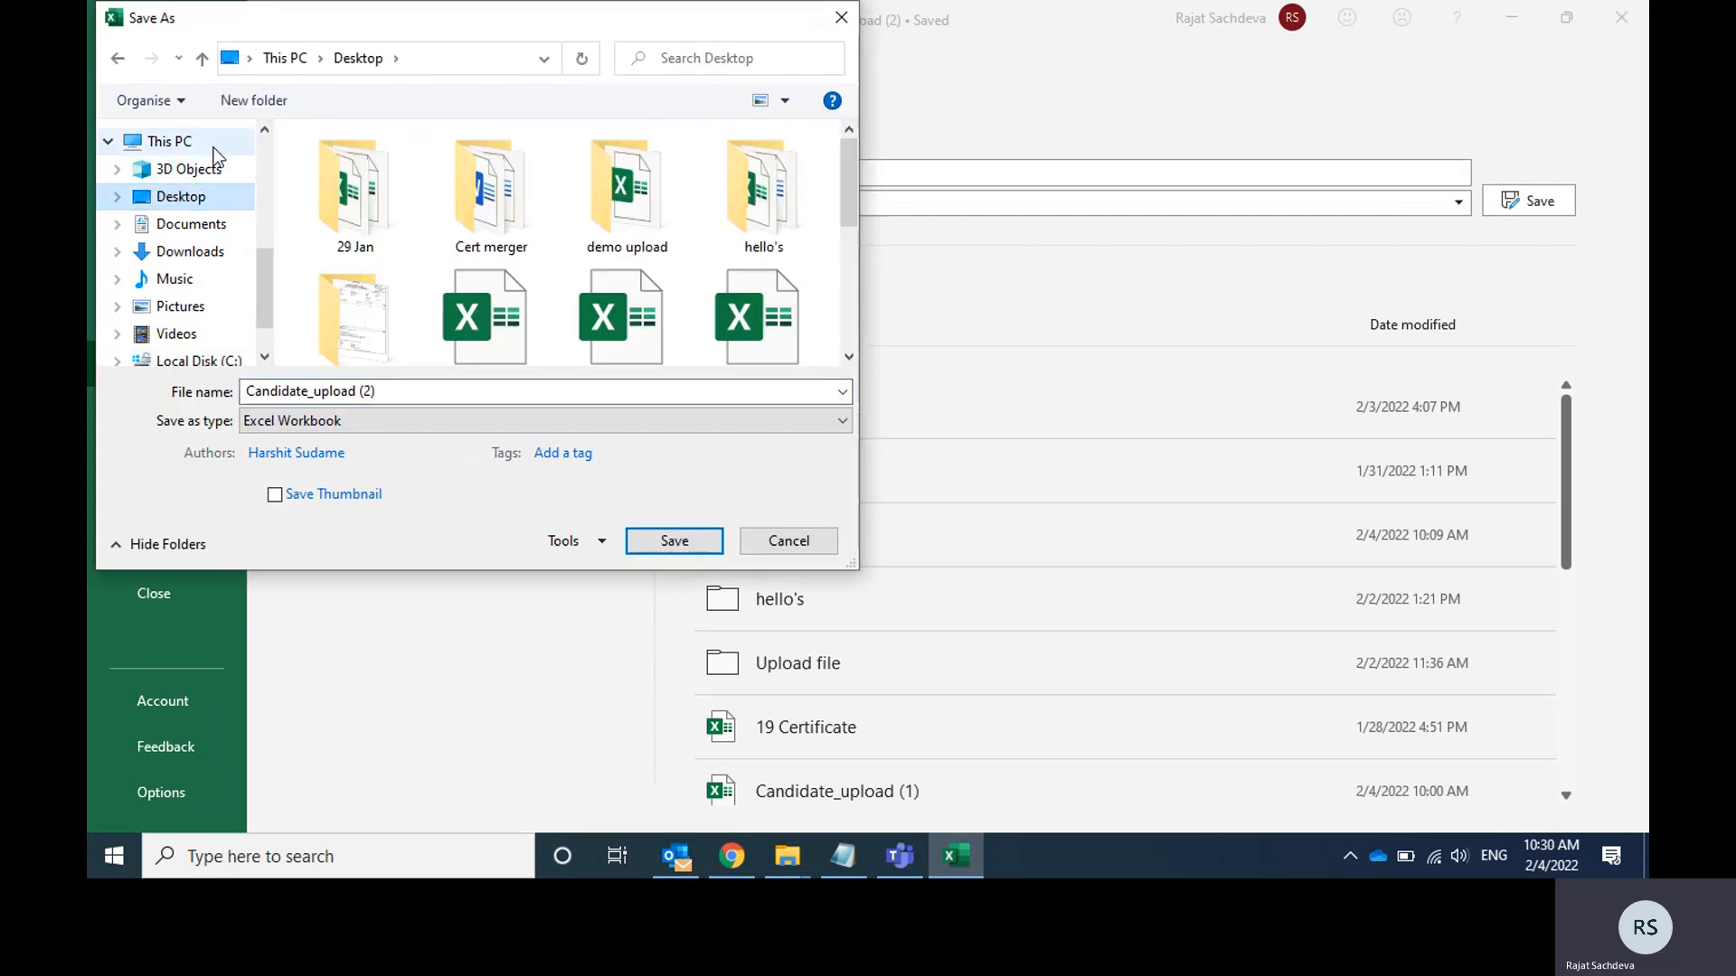
pyautogui.click(254, 101)
pyautogui.write('Dem')
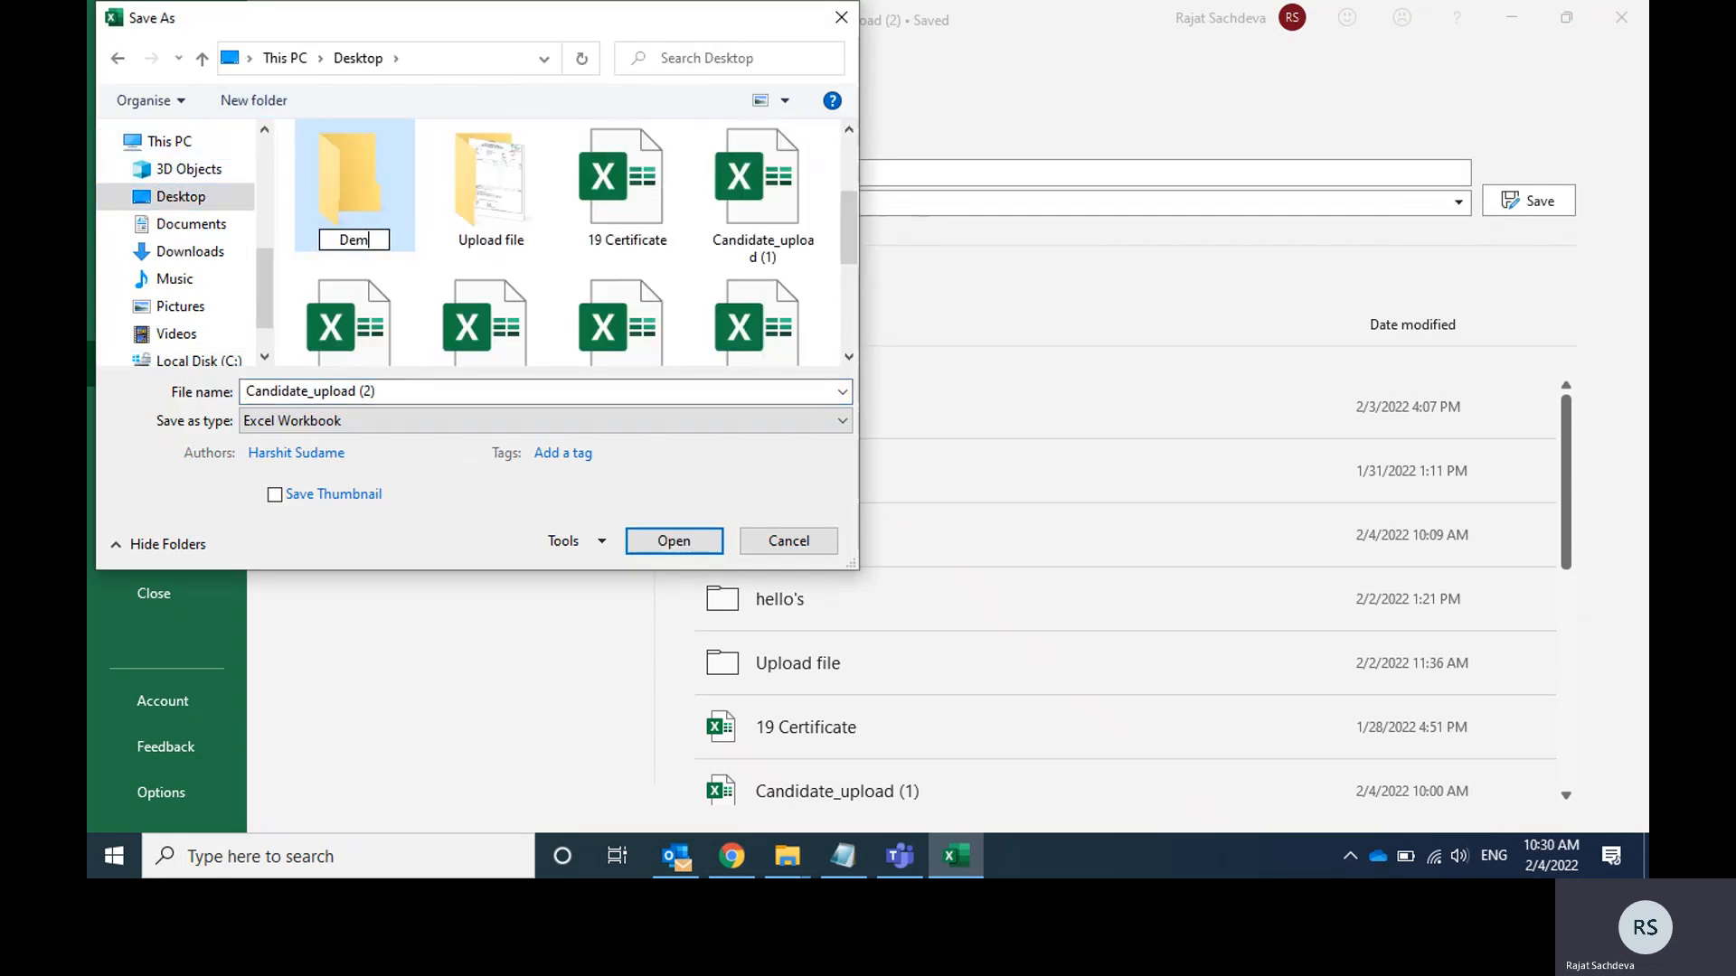
pyautogui.write('o registration')
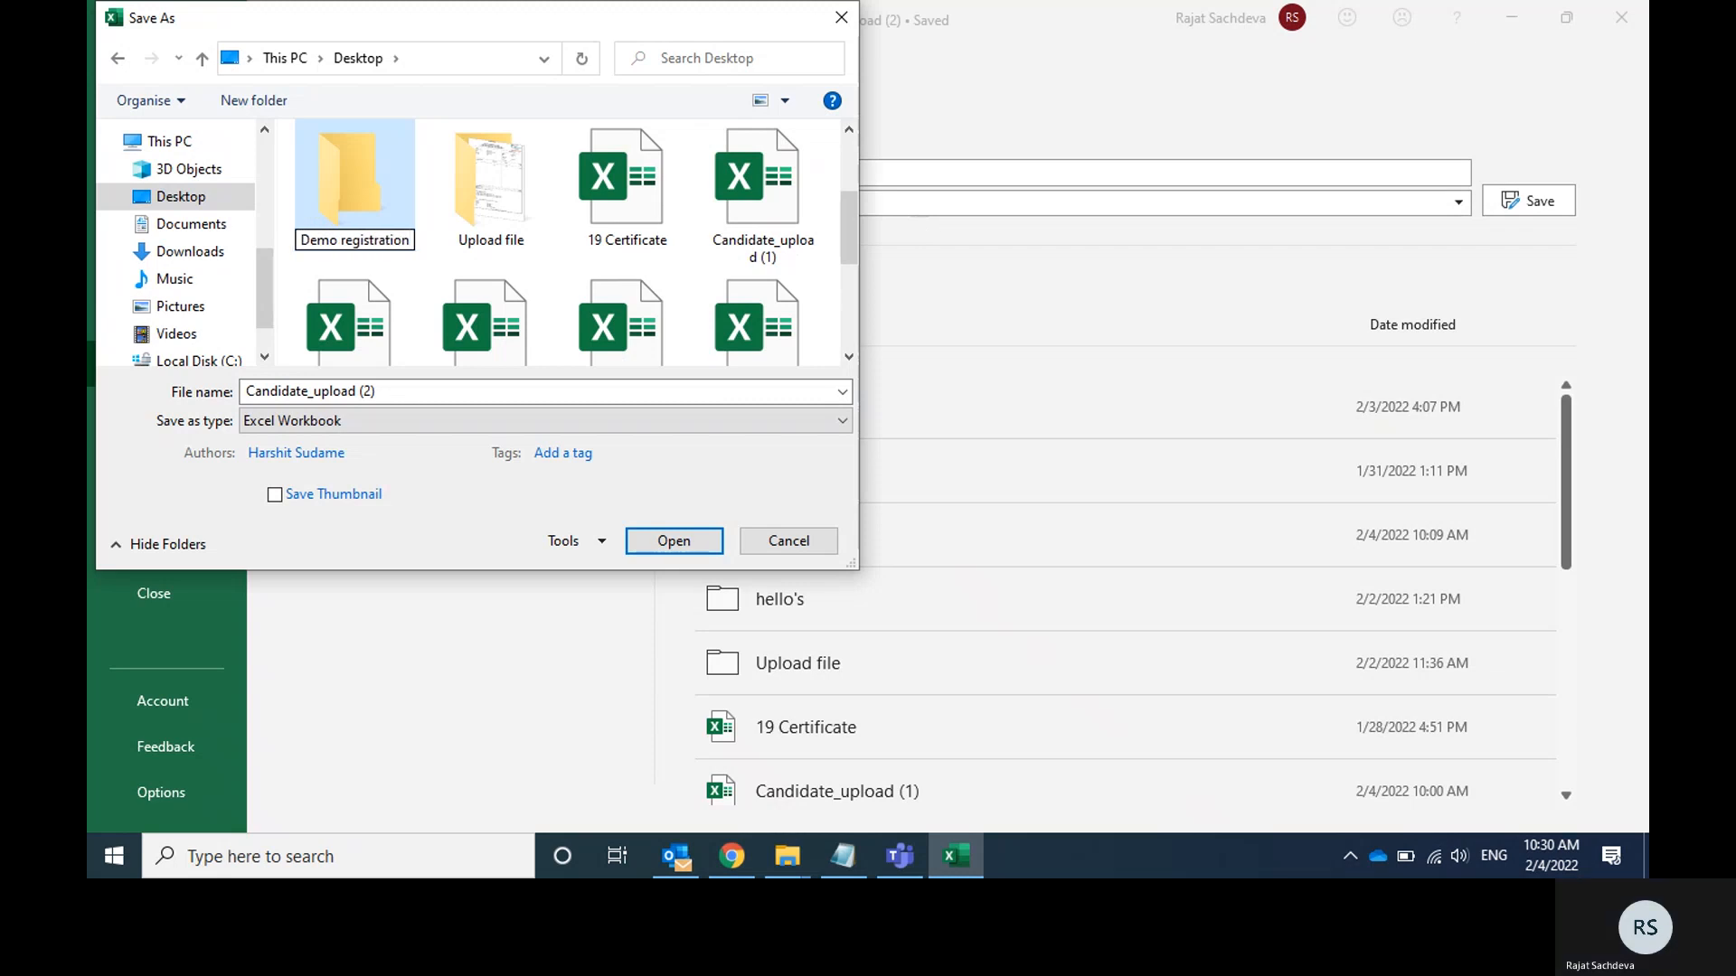
pyautogui.press('Return')
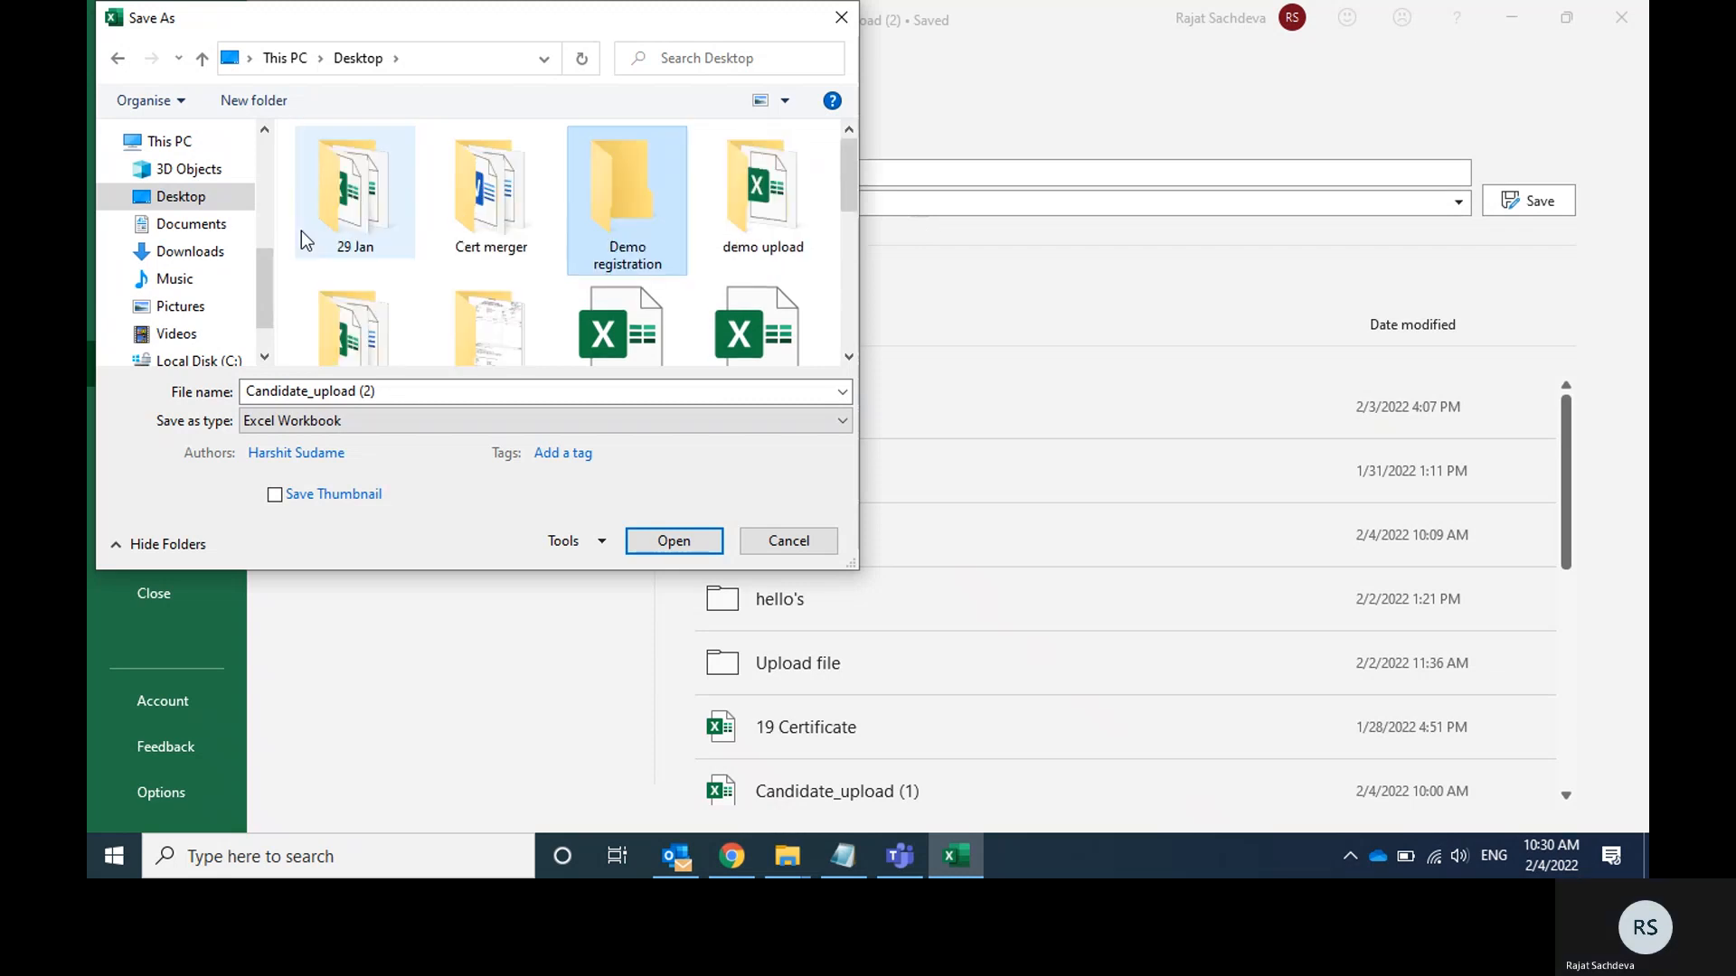
# Save Candidate_upload (2) as an Excel Workbook in the Demo registration folder and close the workbook.
pyautogui.doubleClick(632, 188)
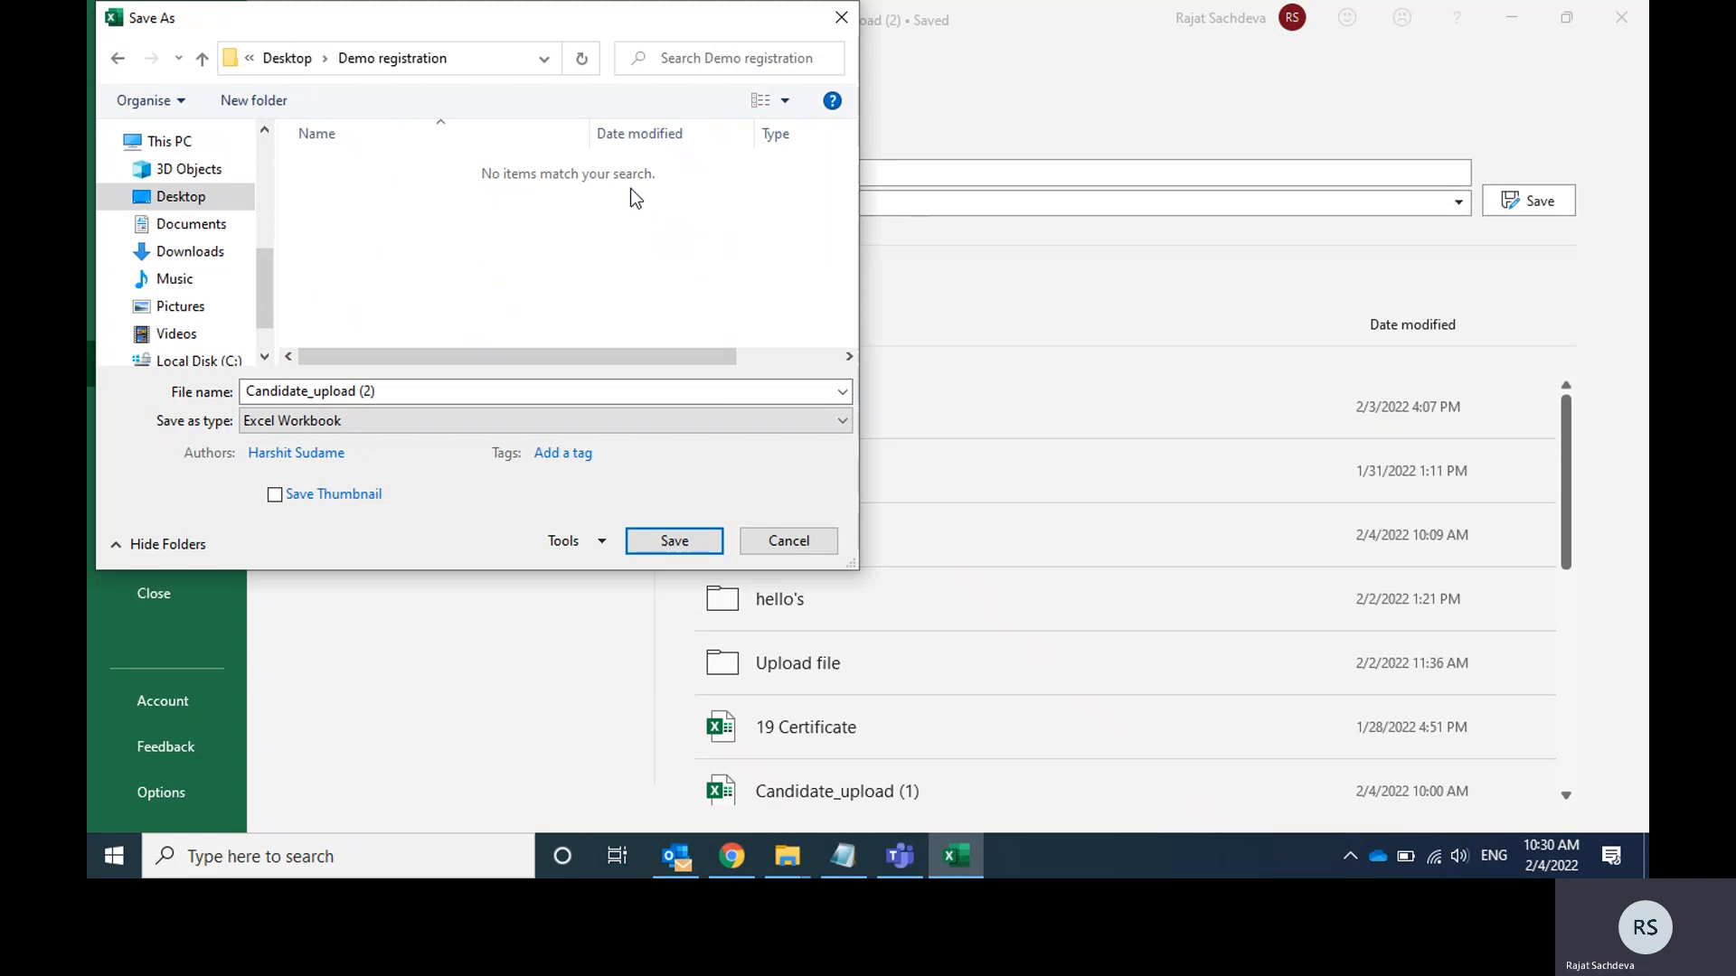
pyautogui.click(673, 540)
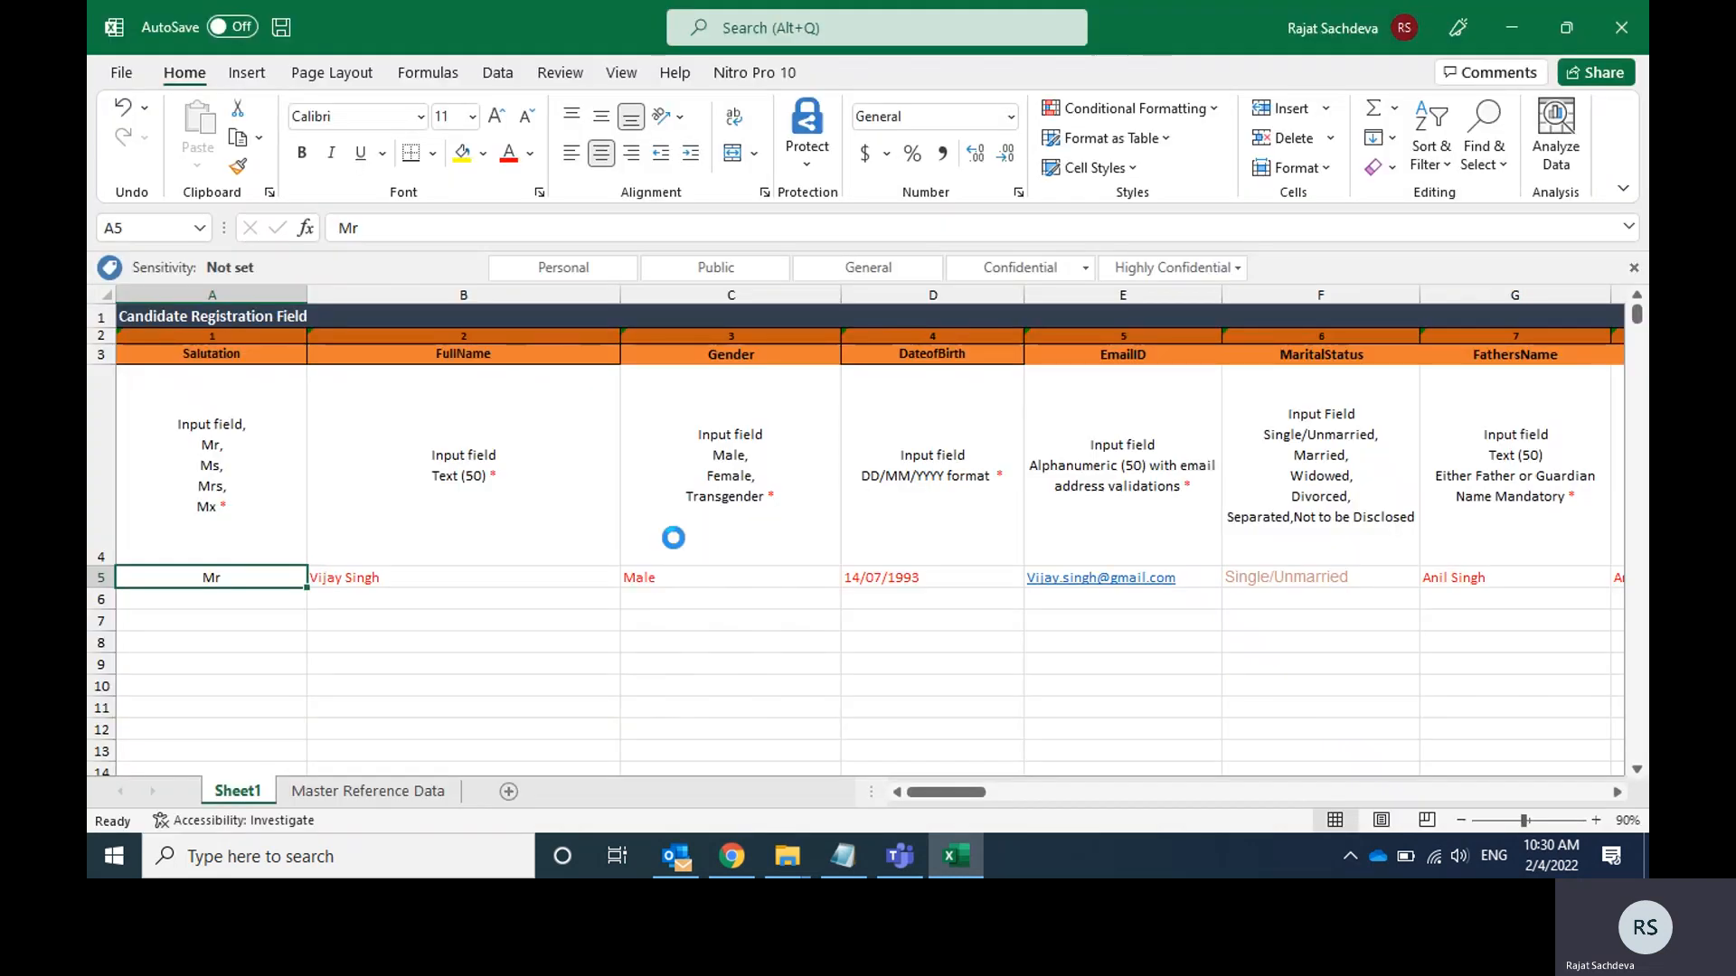
pyautogui.click(1621, 27)
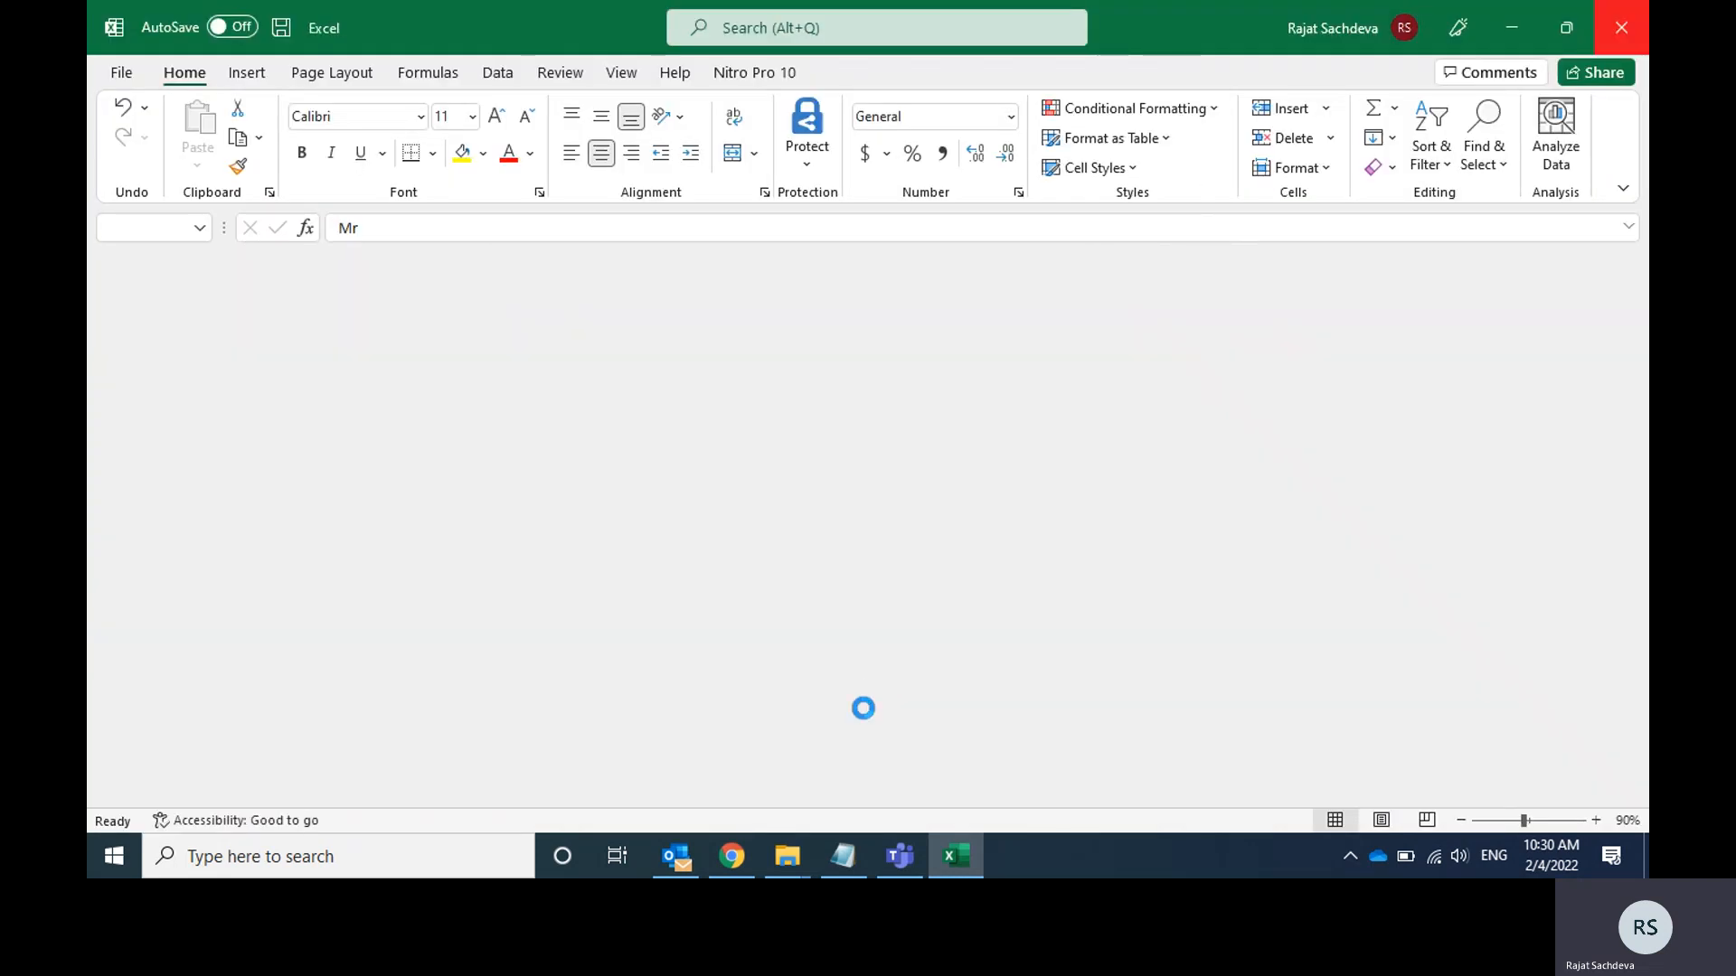
# Switch to the Skill India site in Chrome and start choosing a file for the bulk Excel sheet candidate registration.
pyautogui.click(733, 857)
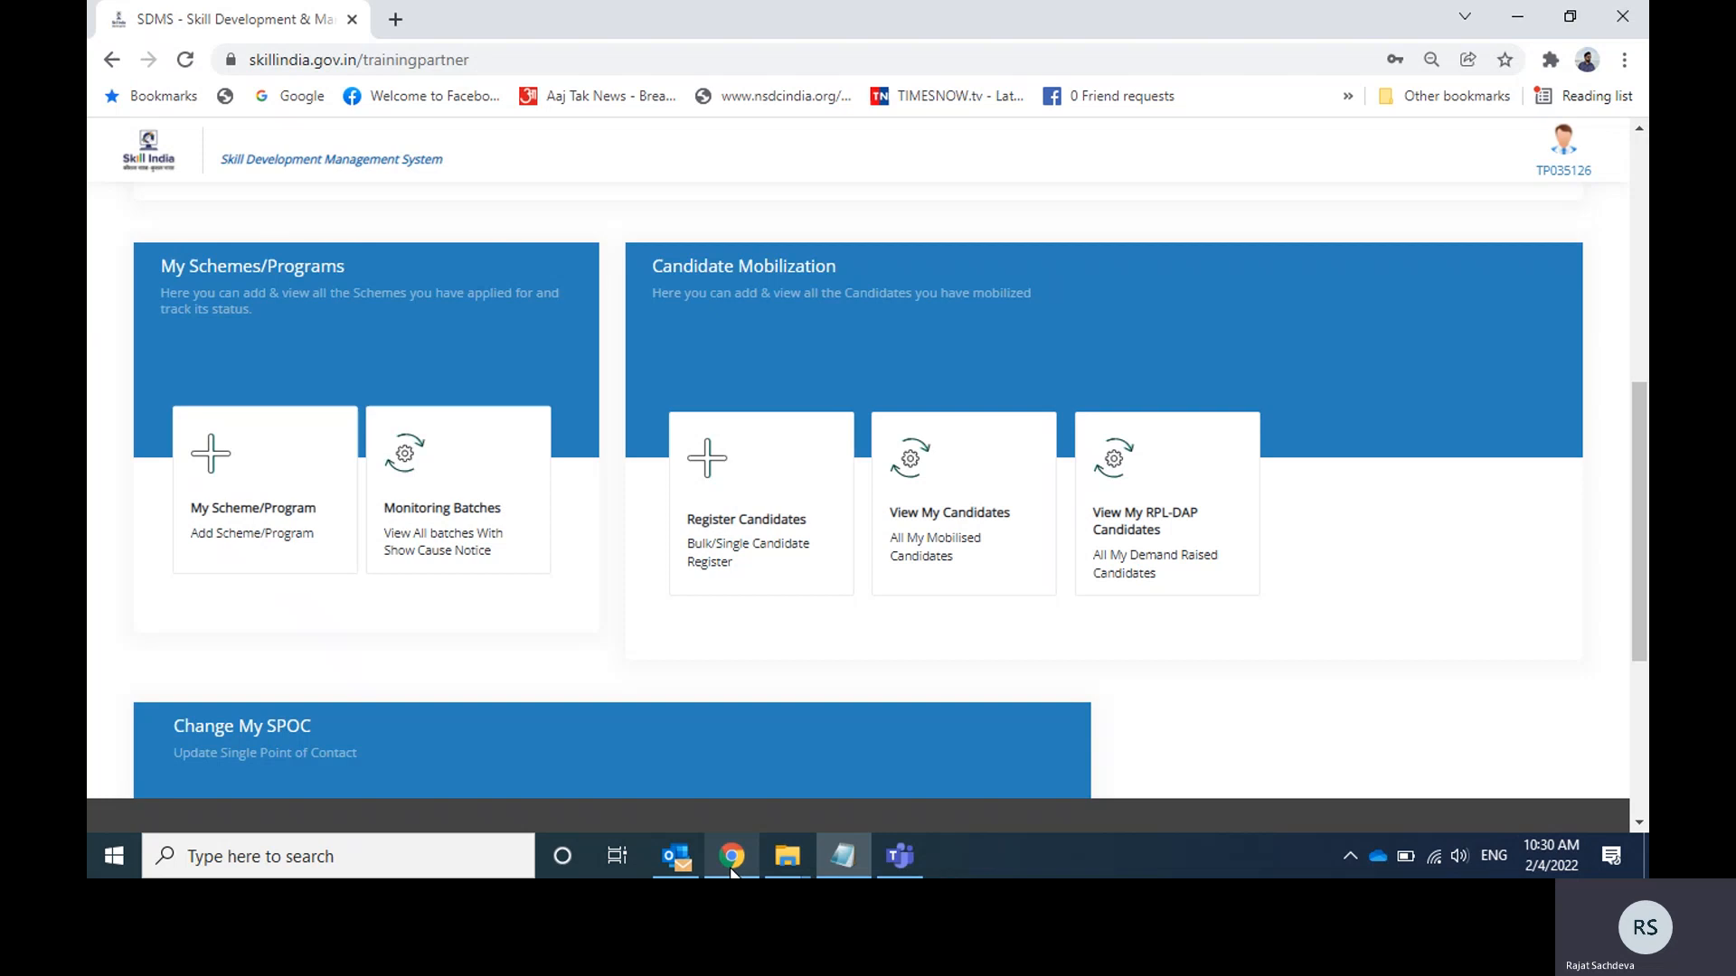
pyautogui.click(747, 493)
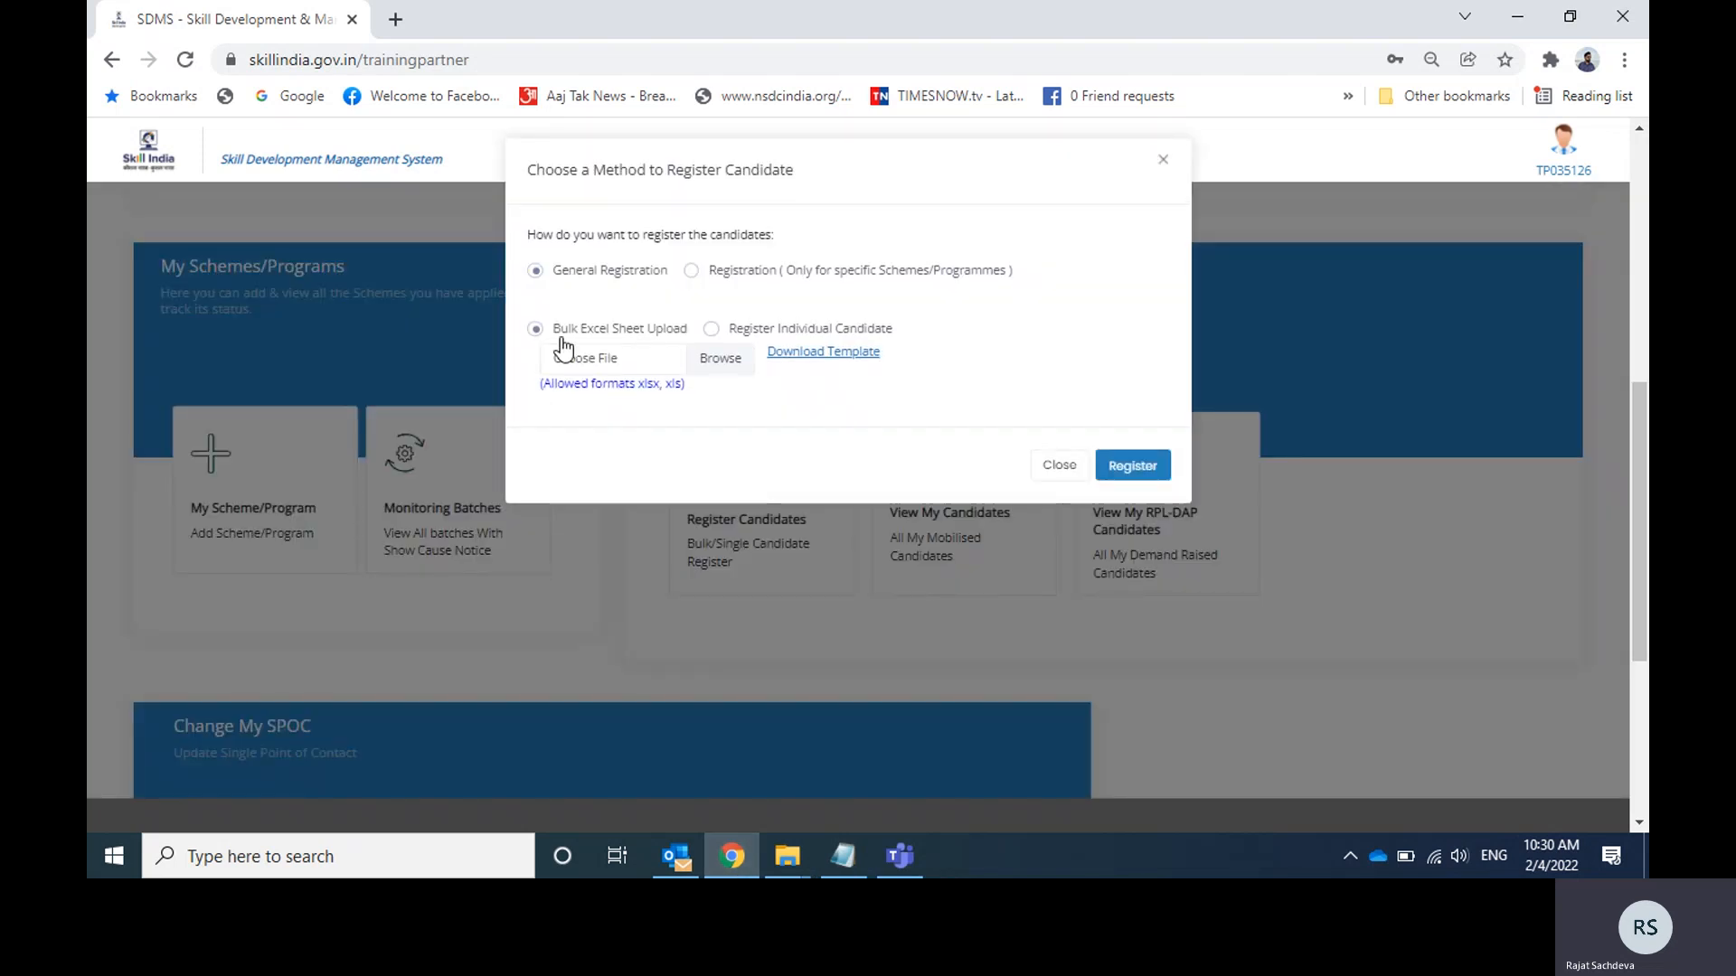
pyautogui.click(714, 362)
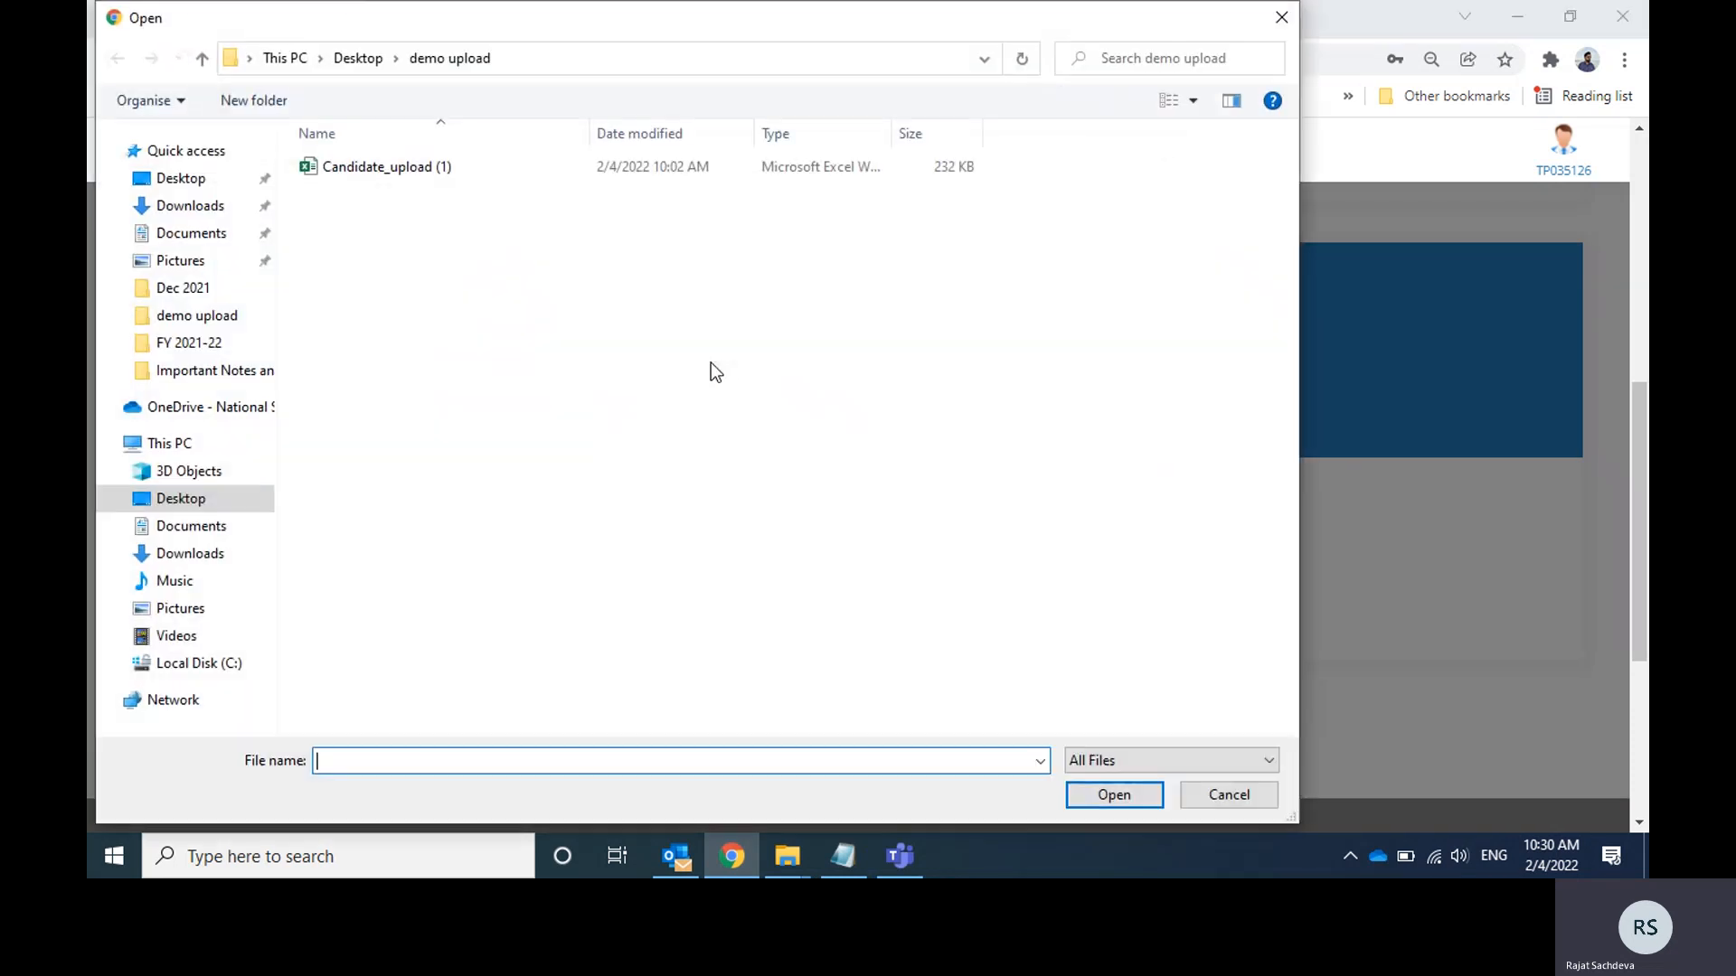
# Select Candidate_upload (2) from the Desktop's Demo registration folder and submit it for General Registration.
pyautogui.click(358, 58)
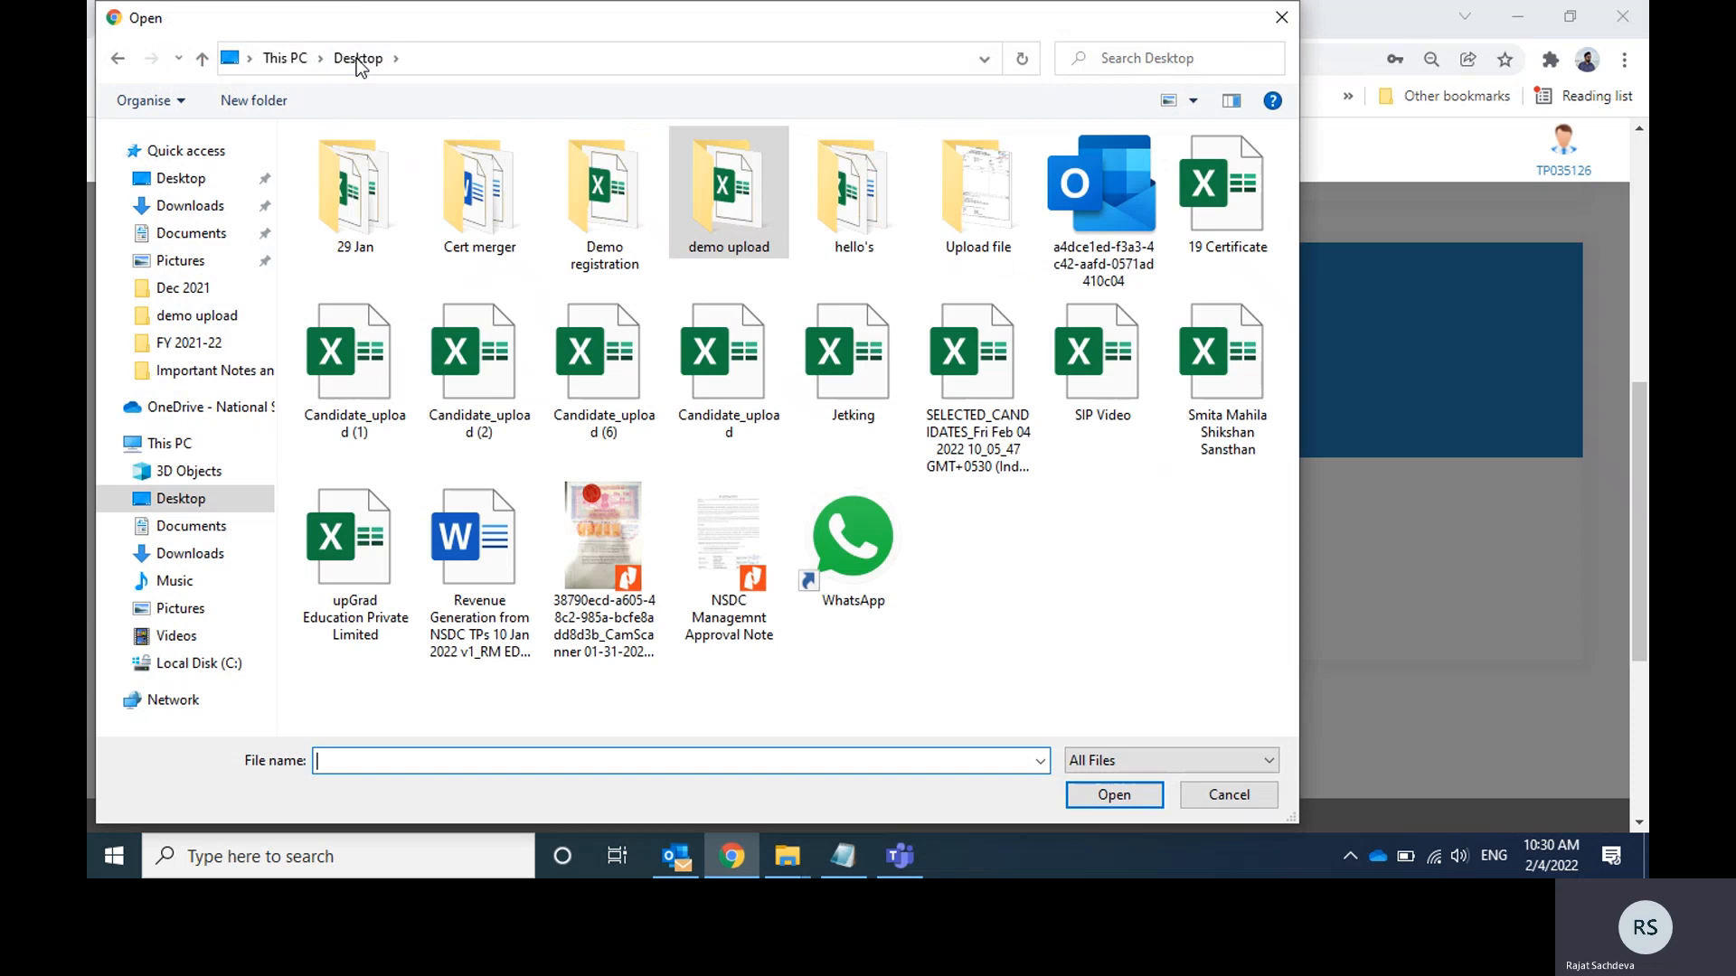
pyautogui.click(607, 207)
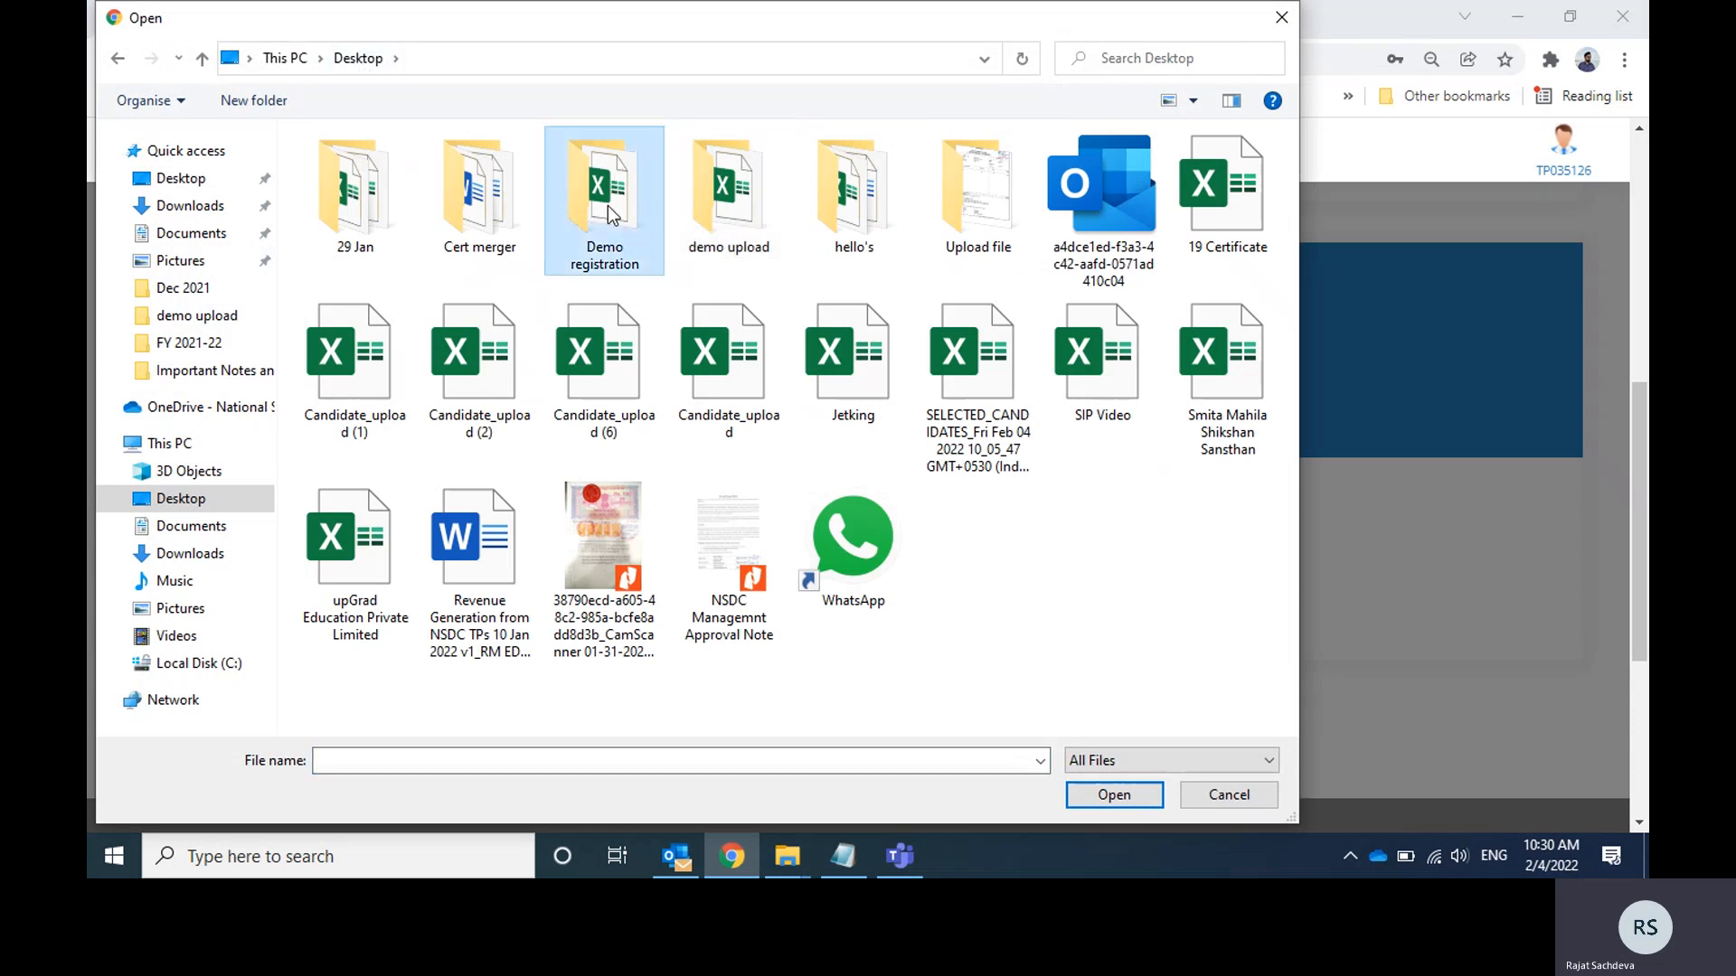
pyautogui.doubleClick(607, 204)
pyautogui.doubleClick(395, 177)
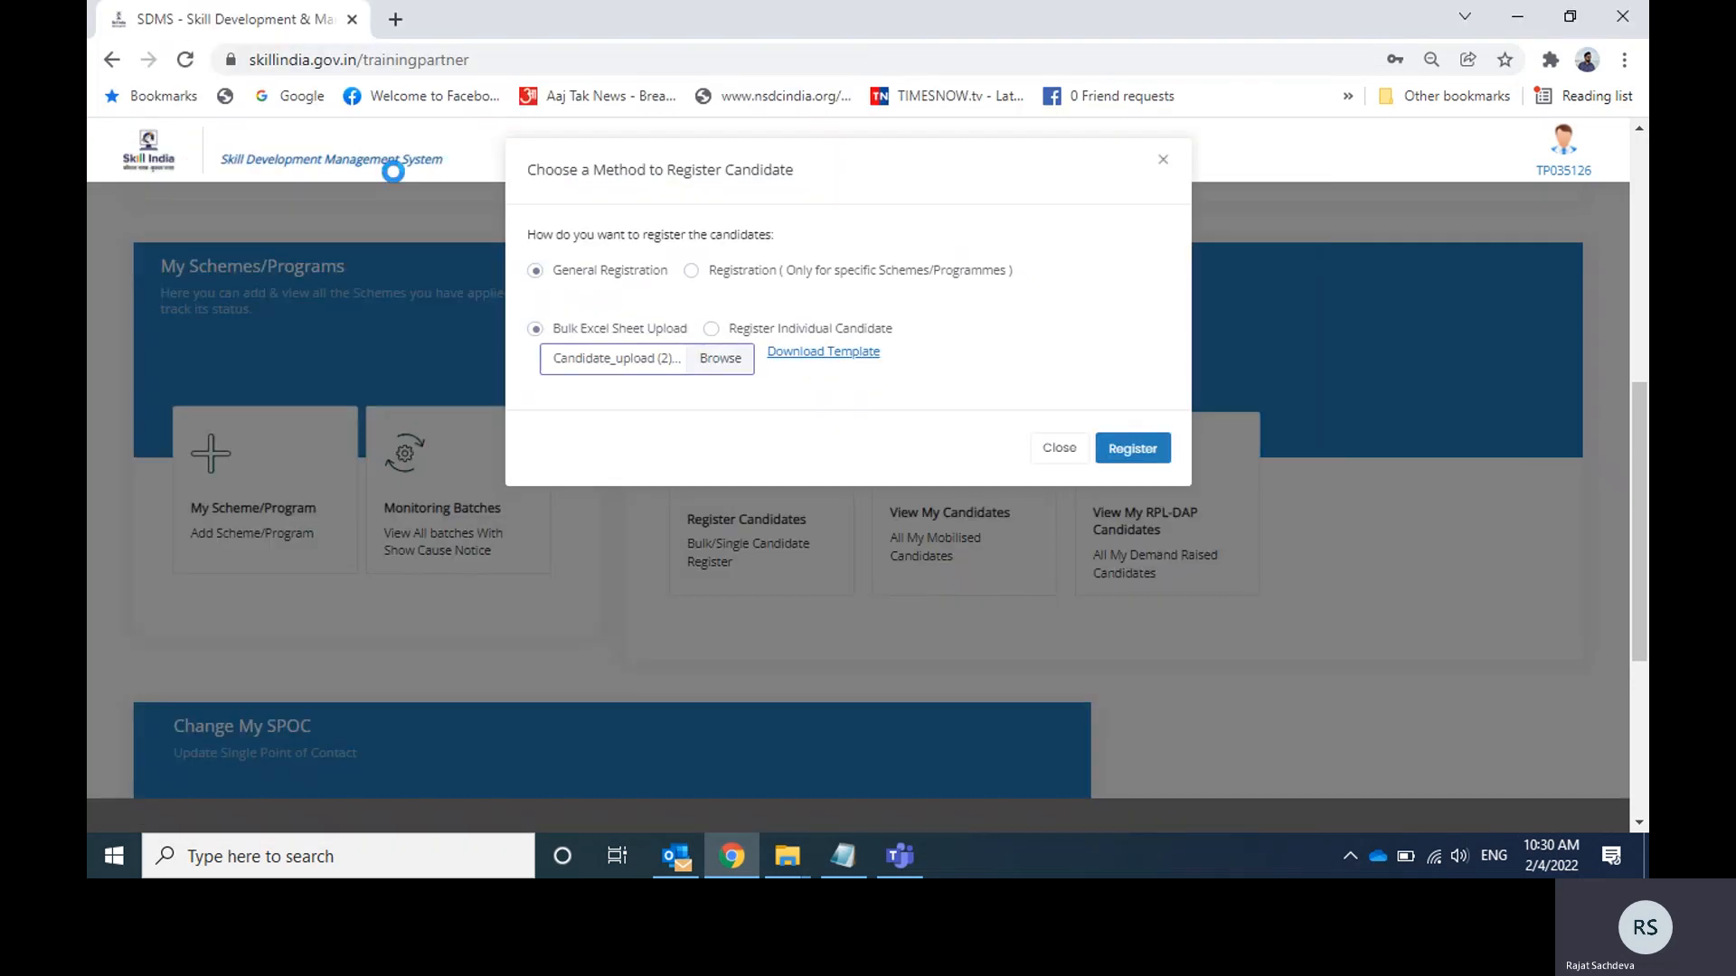
pyautogui.click(1130, 454)
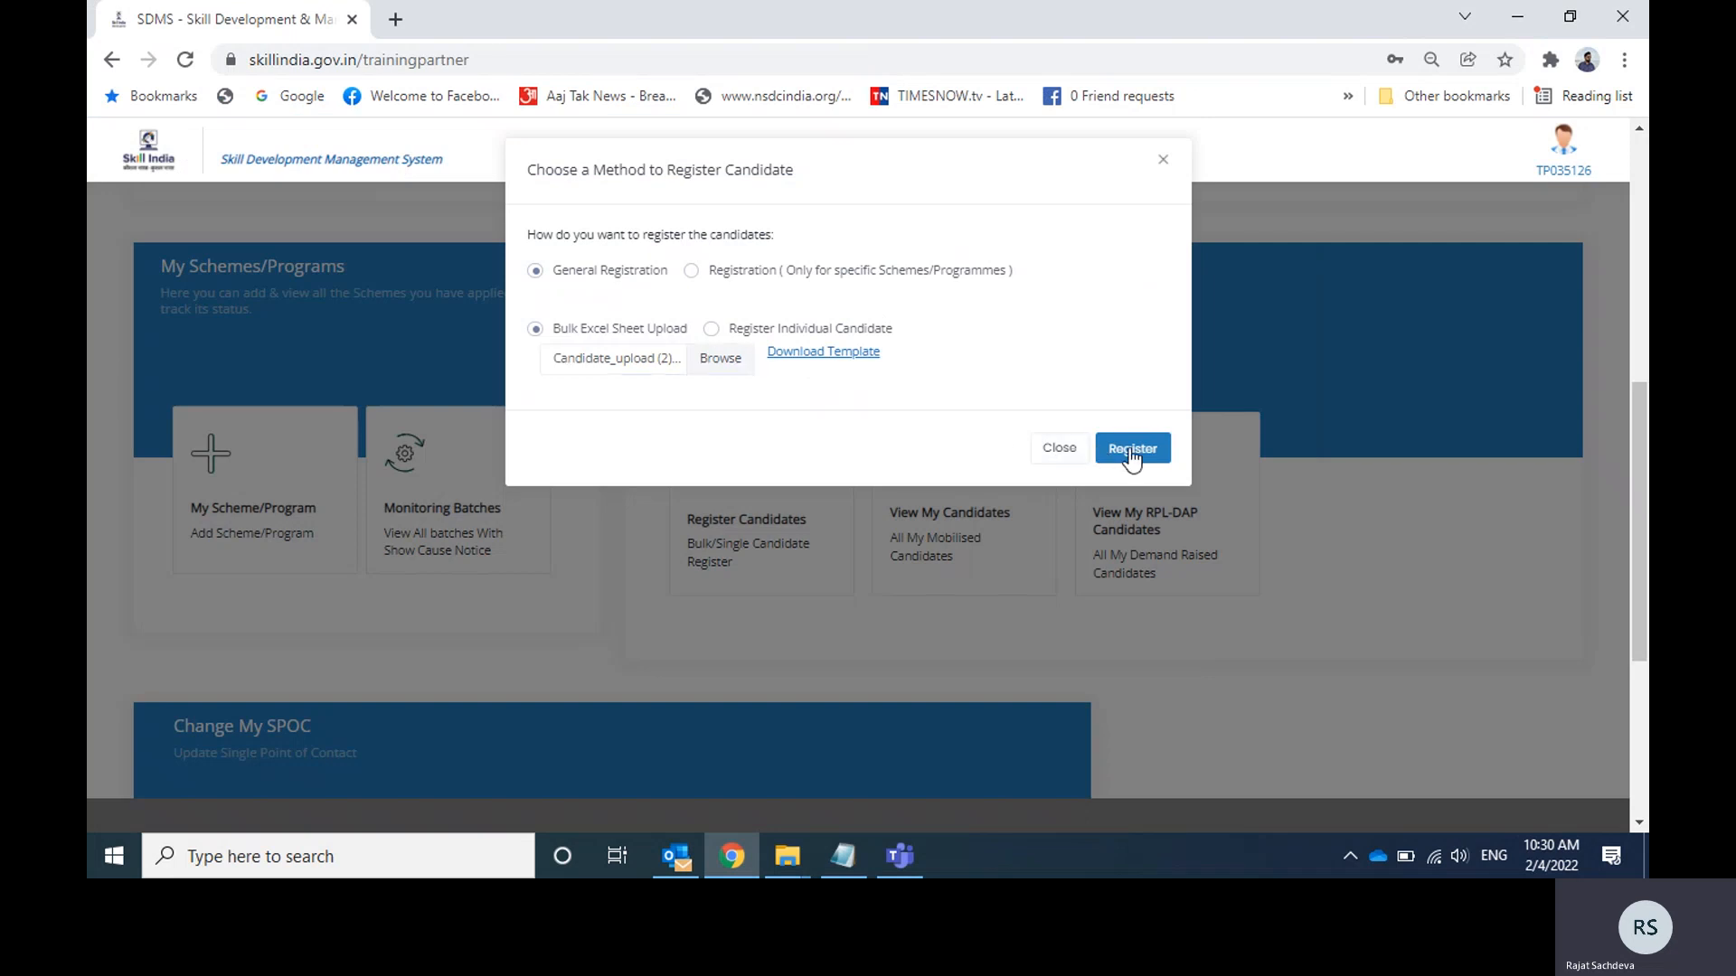